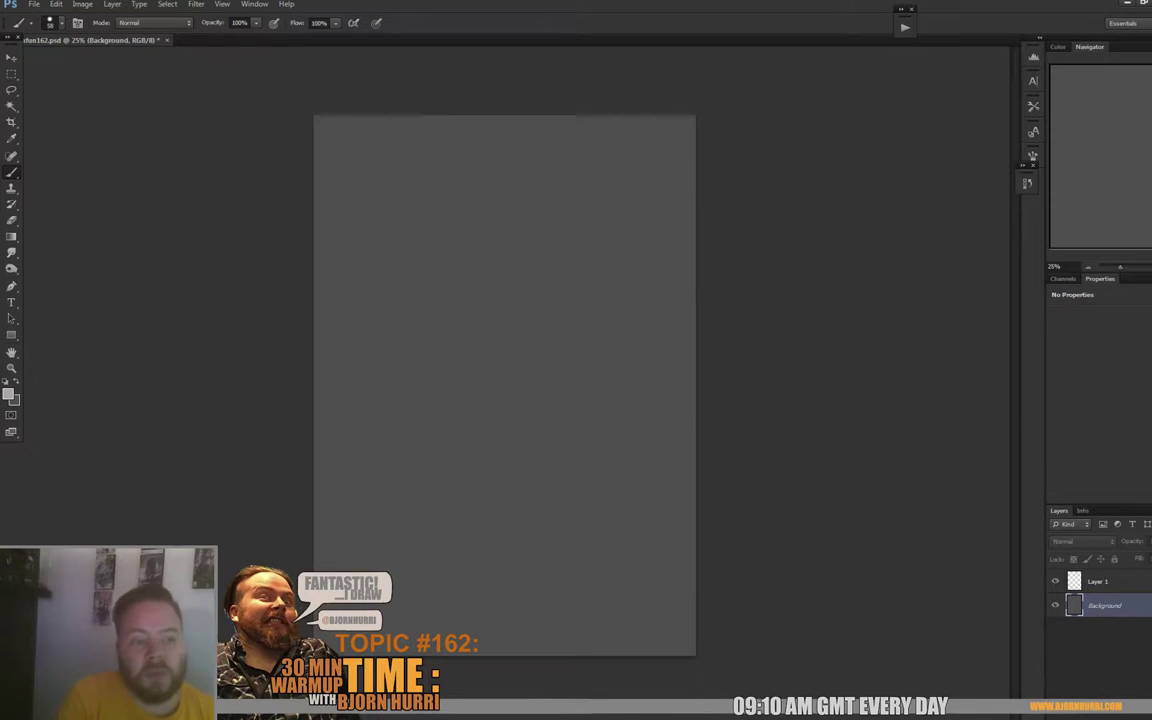
Step: Make Layer 1 active, reset the colours to black and white, and choose the square 80 px brush preset at 116 px
key(alt+bracketright)
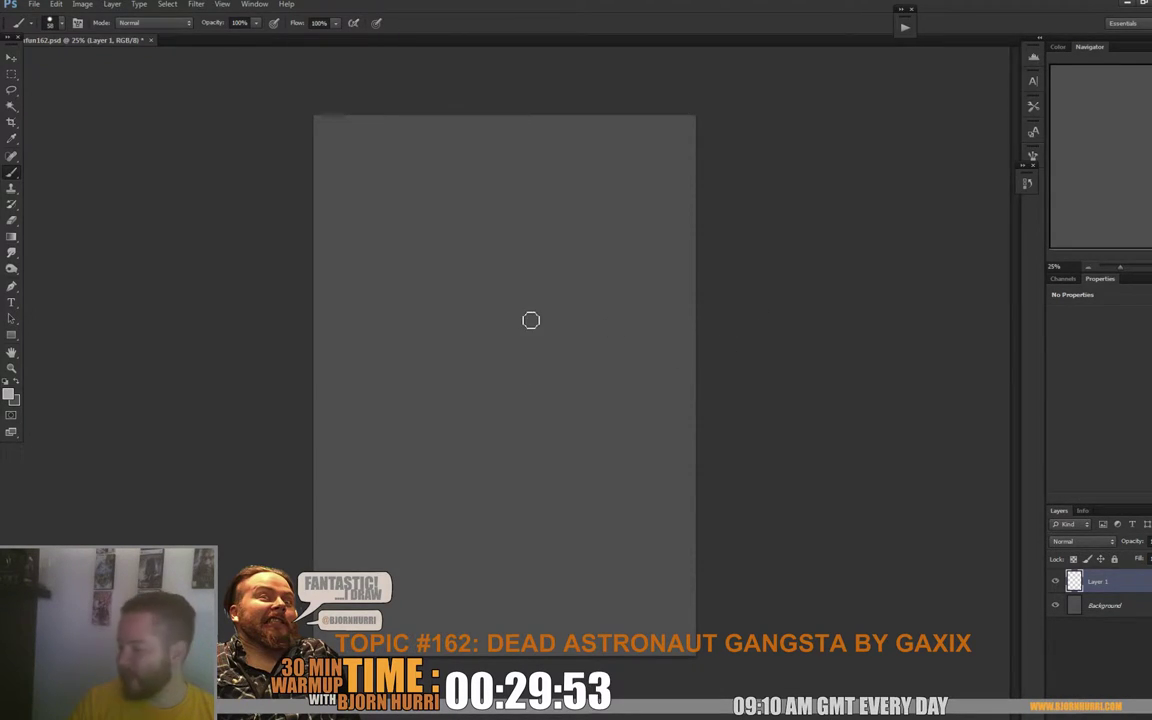
key(d)
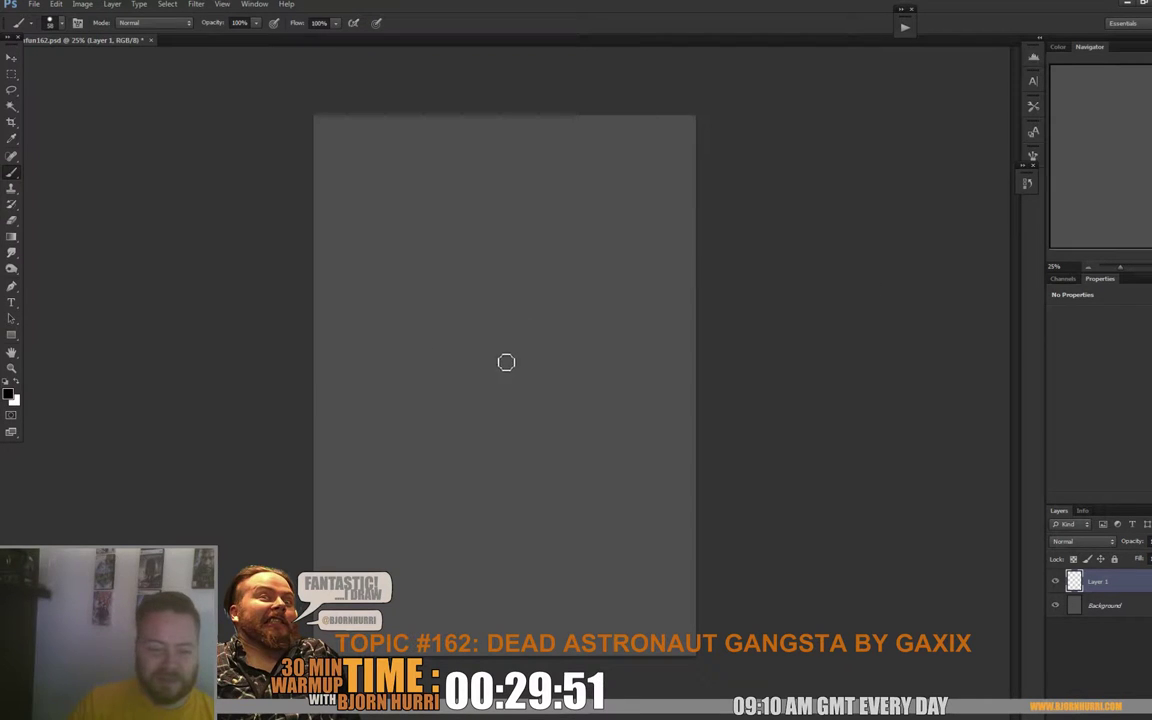
right_click(540, 384)
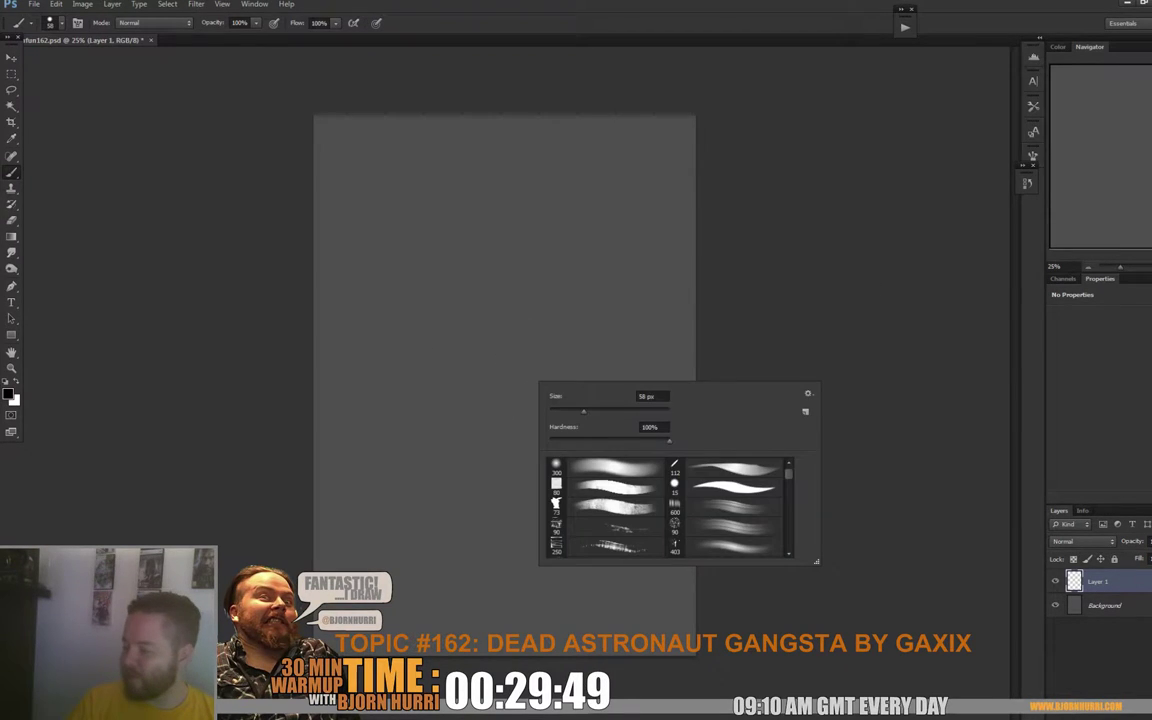
click(556, 485)
drag(599, 411, 614, 411)
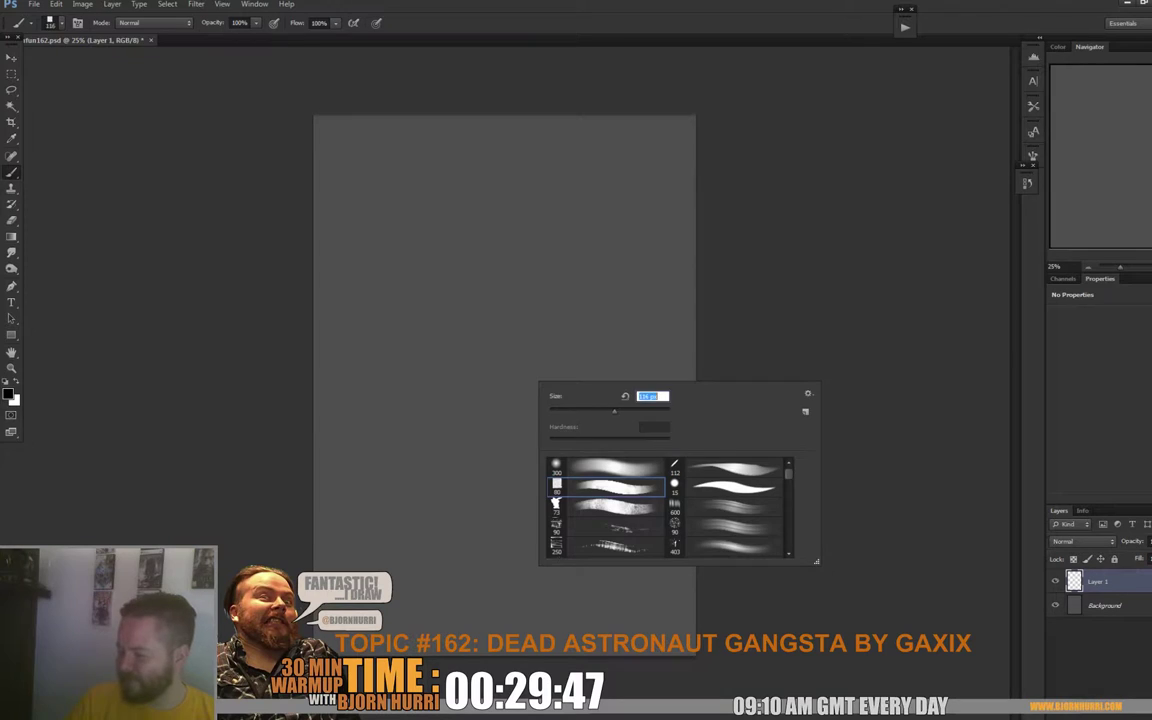
click(803, 224)
Step: Sketch the astronaut's round helmet, the visor marks and the curved collar below it in the upper part of the canvas
mouse_move(422, 230)
mouse_down()
mouse_move(548, 182)
mouse_move(422, 219)
mouse_move(427, 180)
mouse_move(512, 162)
mouse_move(462, 234)
mouse_move(498, 210)
mouse_up()
click(467, 254)
drag(562, 184, 582, 203)
drag(521, 320, 440, 316)
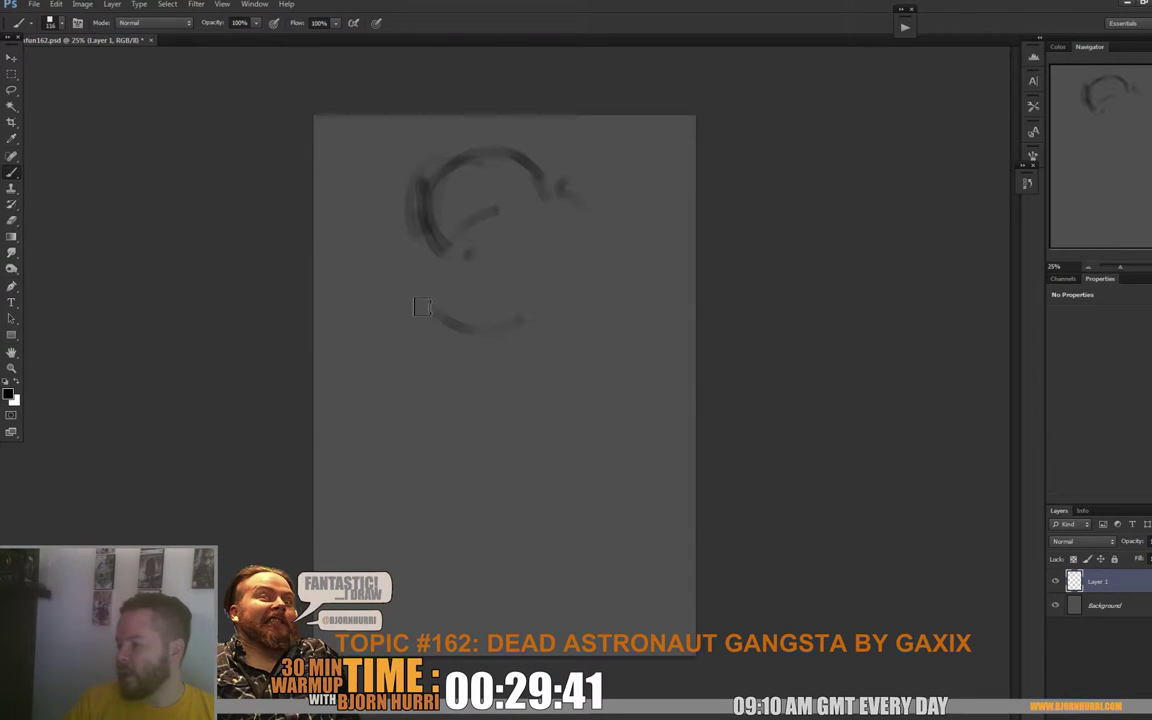
click(421, 306)
right_click(482, 342)
double_click(622, 447)
right_click(584, 374)
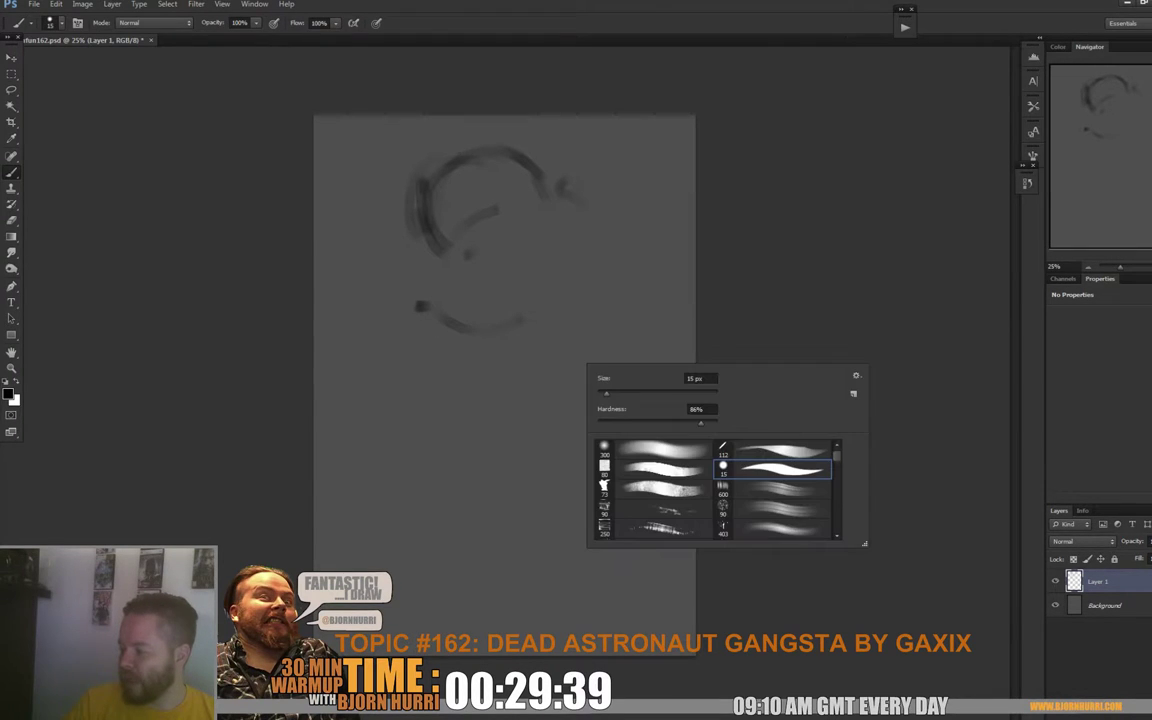
click(775, 489)
drag(490, 311, 516, 297)
Step: Enlarge the square brush to 319 px and block in the helmet shading, shoulders, both arms and hands
right_click(566, 297)
click(642, 398)
click(676, 321)
mouse_move(446, 230)
mouse_down()
mouse_move(514, 158)
mouse_move(499, 158)
mouse_move(471, 265)
mouse_move(545, 195)
mouse_move(450, 303)
mouse_move(368, 314)
mouse_move(341, 360)
mouse_move(630, 267)
mouse_move(689, 356)
mouse_move(686, 384)
mouse_up()
mouse_move(451, 209)
mouse_down()
mouse_move(504, 260)
mouse_move(556, 208)
mouse_move(483, 277)
mouse_move(481, 295)
mouse_move(470, 283)
mouse_move(369, 447)
mouse_up()
mouse_move(381, 517)
mouse_down()
mouse_move(357, 507)
mouse_move(354, 524)
mouse_up()
mouse_move(647, 473)
mouse_down()
mouse_move(662, 511)
mouse_move(620, 432)
mouse_up()
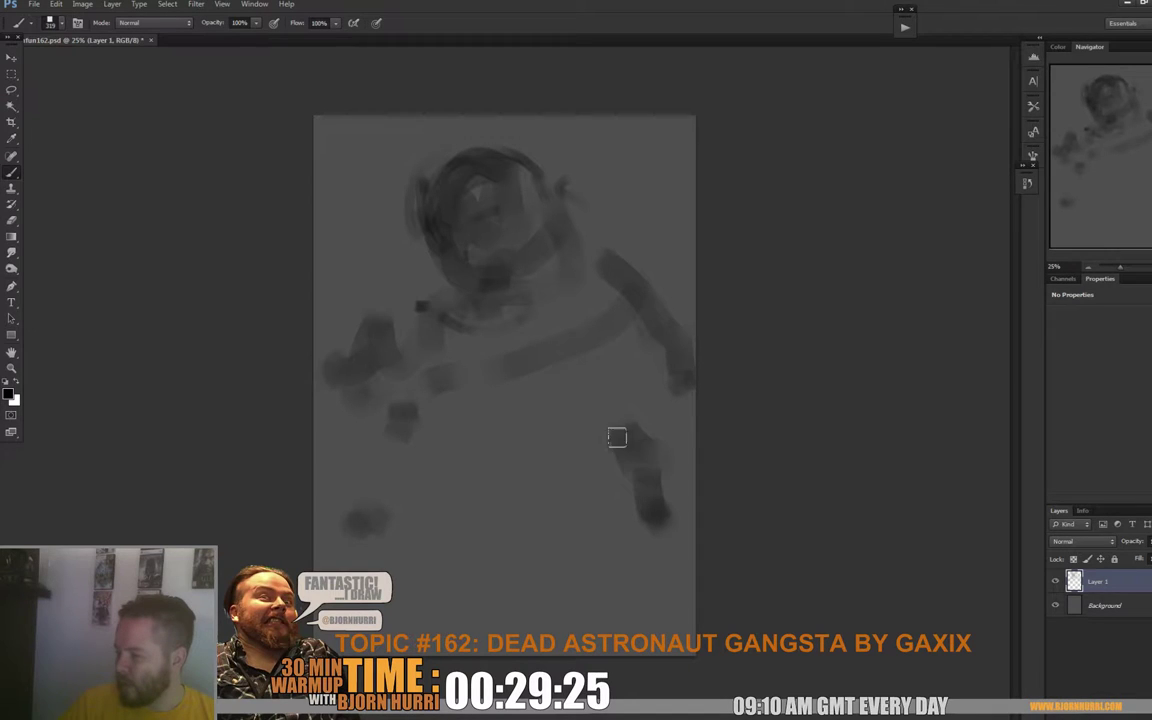
Step: Block in the long diagonal shape across the lower body, the torso sides, the raised hand and the neck shadow
drag(523, 541, 472, 582)
drag(375, 640, 593, 416)
mouse_move(583, 475)
mouse_down()
mouse_move(566, 404)
mouse_move(544, 442)
mouse_up()
mouse_move(447, 414)
mouse_down()
mouse_move(324, 465)
mouse_move(406, 393)
mouse_move(435, 404)
mouse_move(542, 362)
mouse_move(561, 239)
mouse_move(324, 319)
mouse_move(398, 376)
mouse_move(342, 293)
mouse_move(342, 257)
mouse_move(386, 314)
mouse_up()
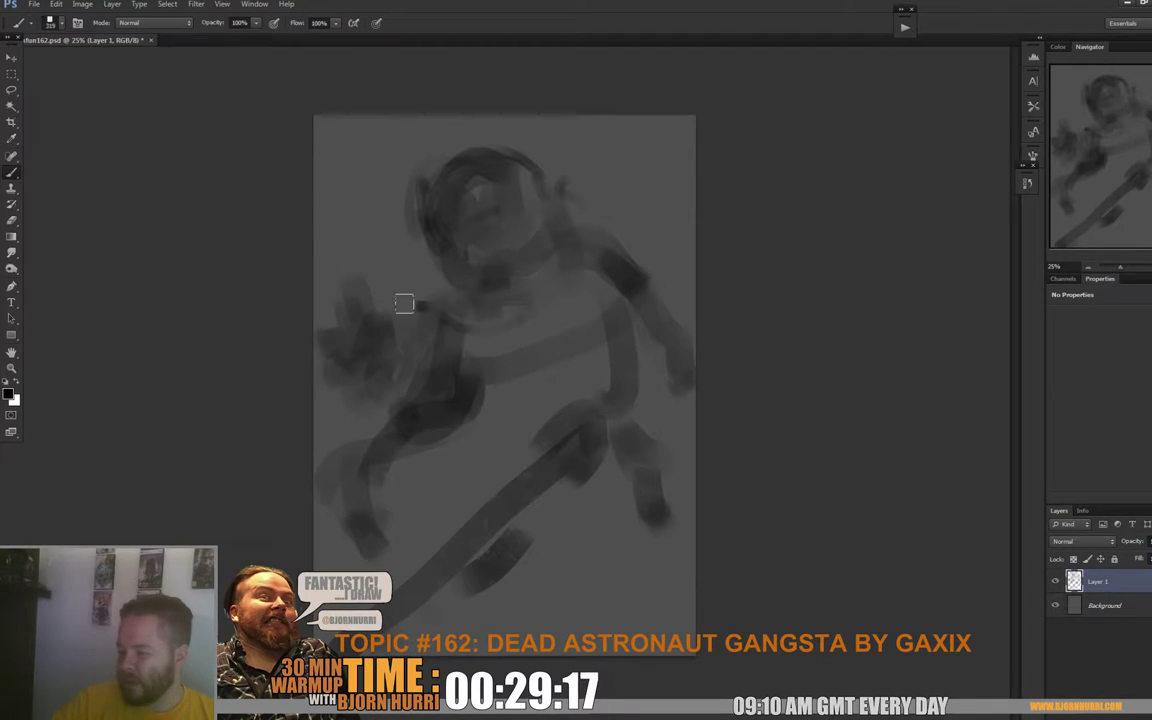
drag(677, 331, 682, 360)
mouse_move(443, 240)
mouse_down()
mouse_move(561, 245)
mouse_move(416, 305)
mouse_move(456, 295)
mouse_move(460, 276)
mouse_move(499, 320)
mouse_move(437, 355)
mouse_up()
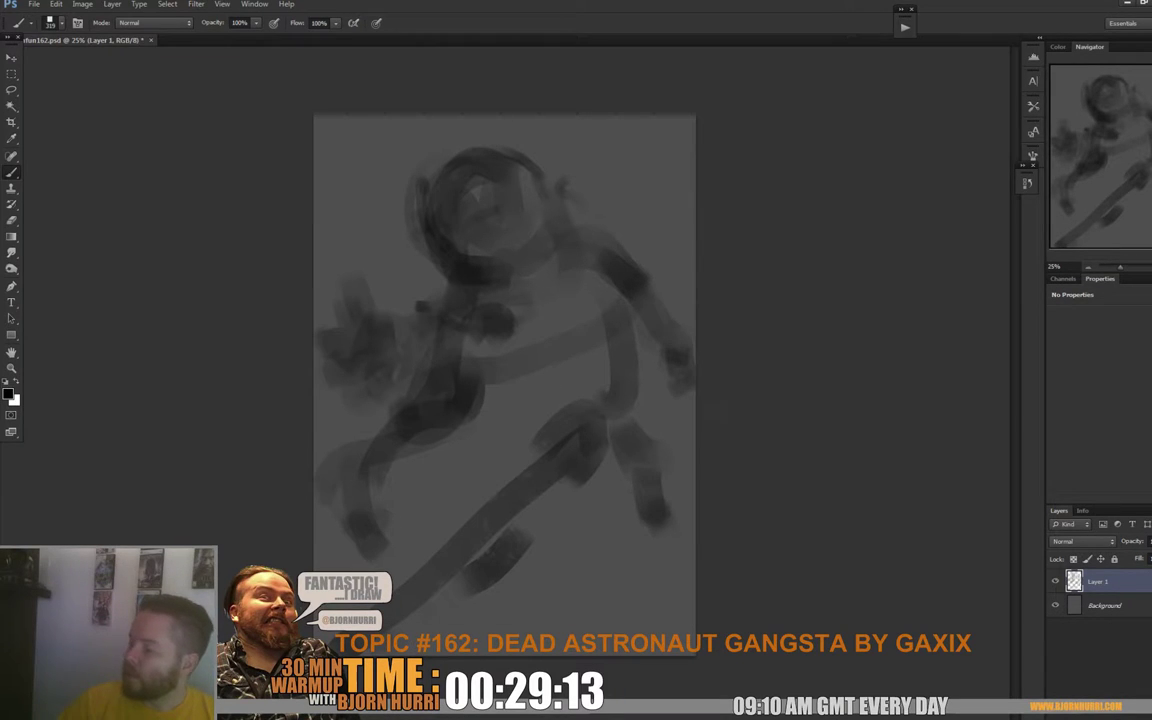
Step: Enlarge the brush to 1289 px and lay broad dark shading over the torso, hips and lower background
right_click(527, 363)
mouse_move(375, 378)
mouse_down()
mouse_move(492, 288)
mouse_move(450, 400)
mouse_move(485, 440)
mouse_up()
drag(570, 442, 565, 512)
drag(600, 430, 612, 522)
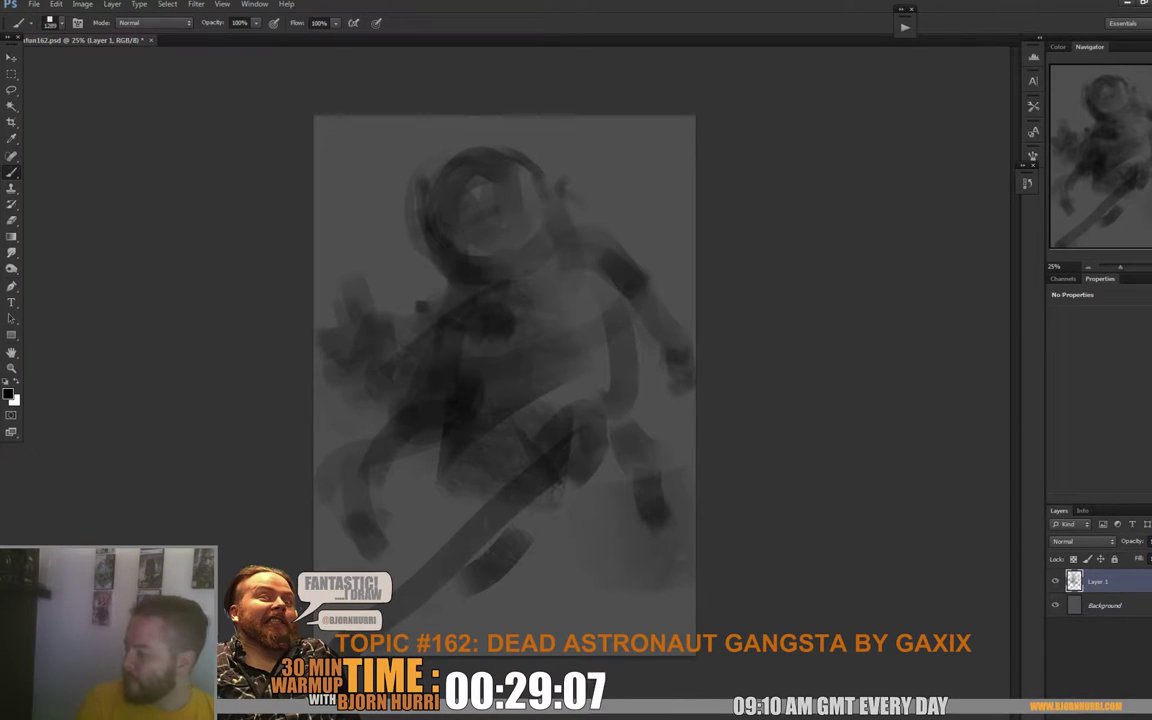
Step: Add a new layer above Layer 1 and set its blend mode to Overlay
key(ctrl+shift+alt+n)
click(1080, 541)
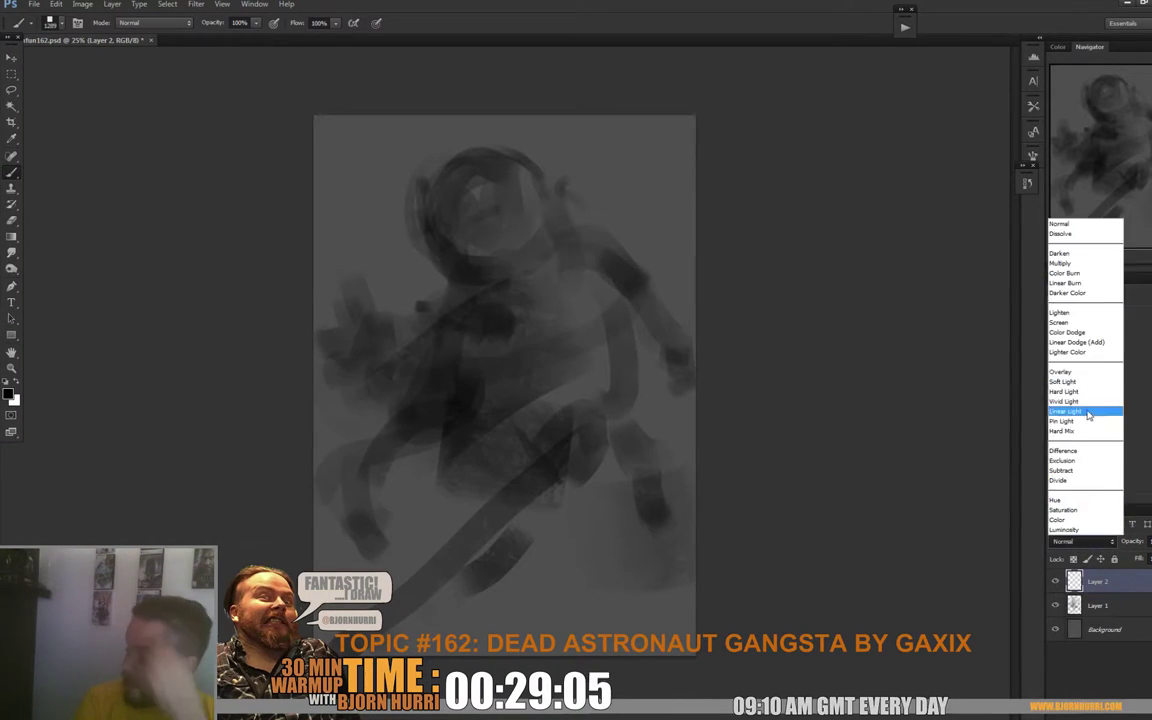
click(1074, 373)
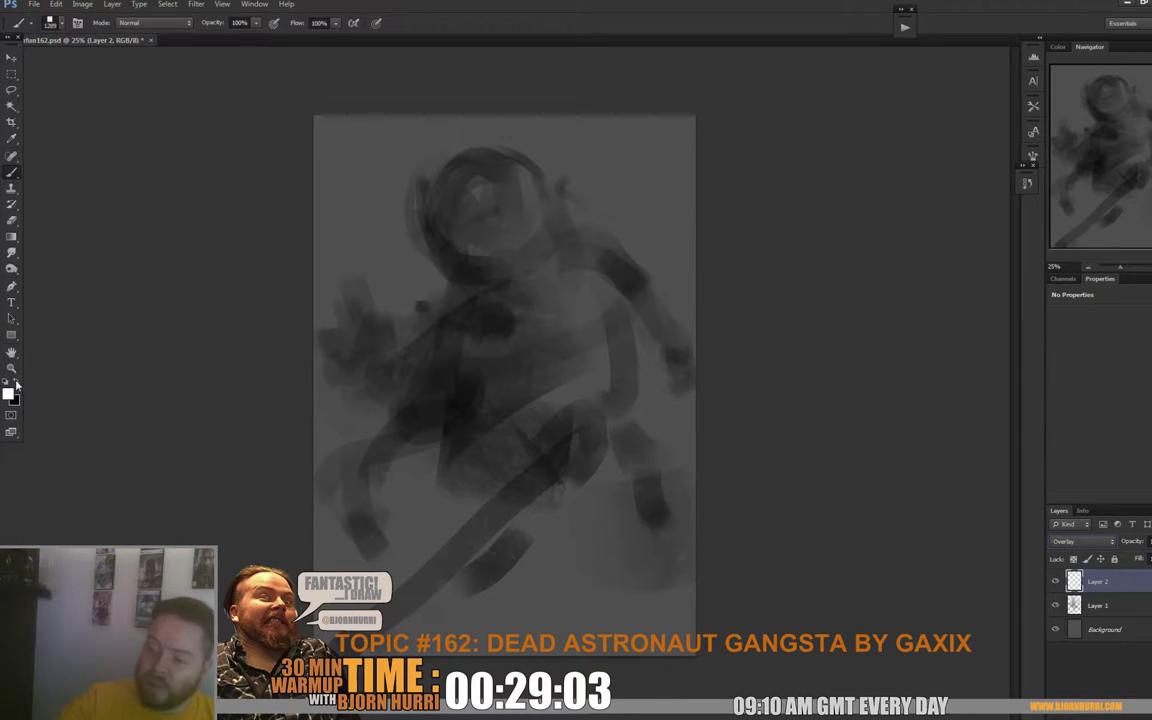
Step: Set the foreground to a pale cyan and brush light over the helmet, torso, raised arm and thigh
click(9, 392)
drag(777, 519, 777, 494)
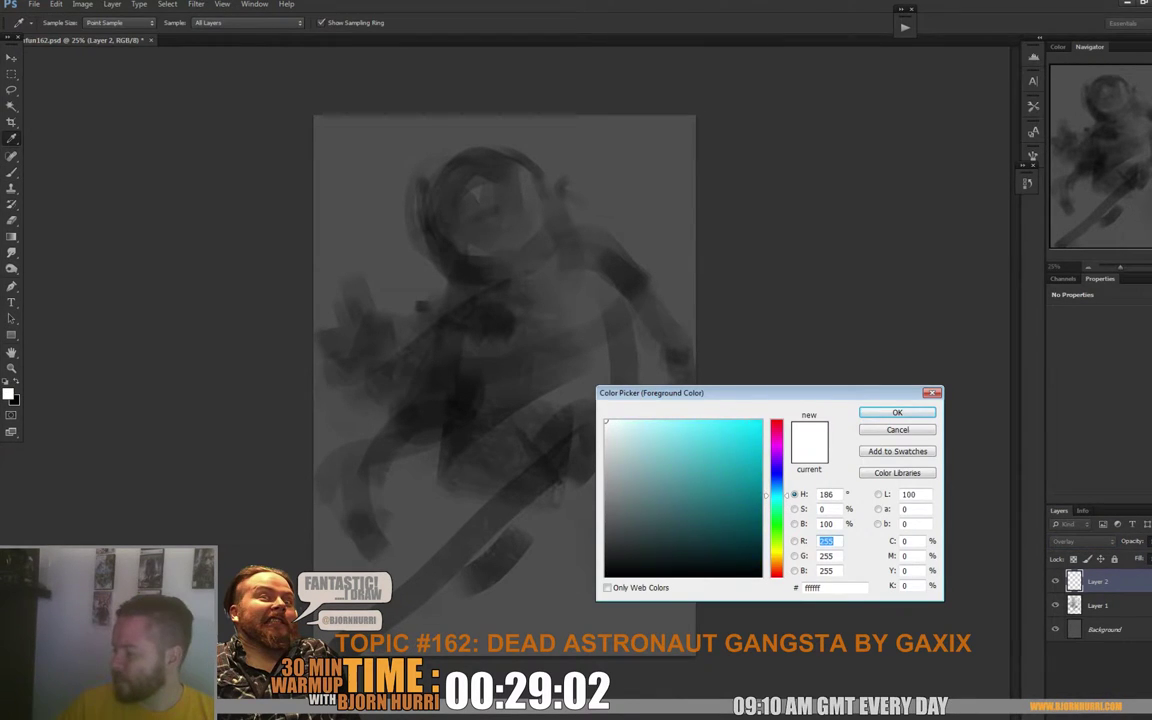
click(636, 426)
click(897, 412)
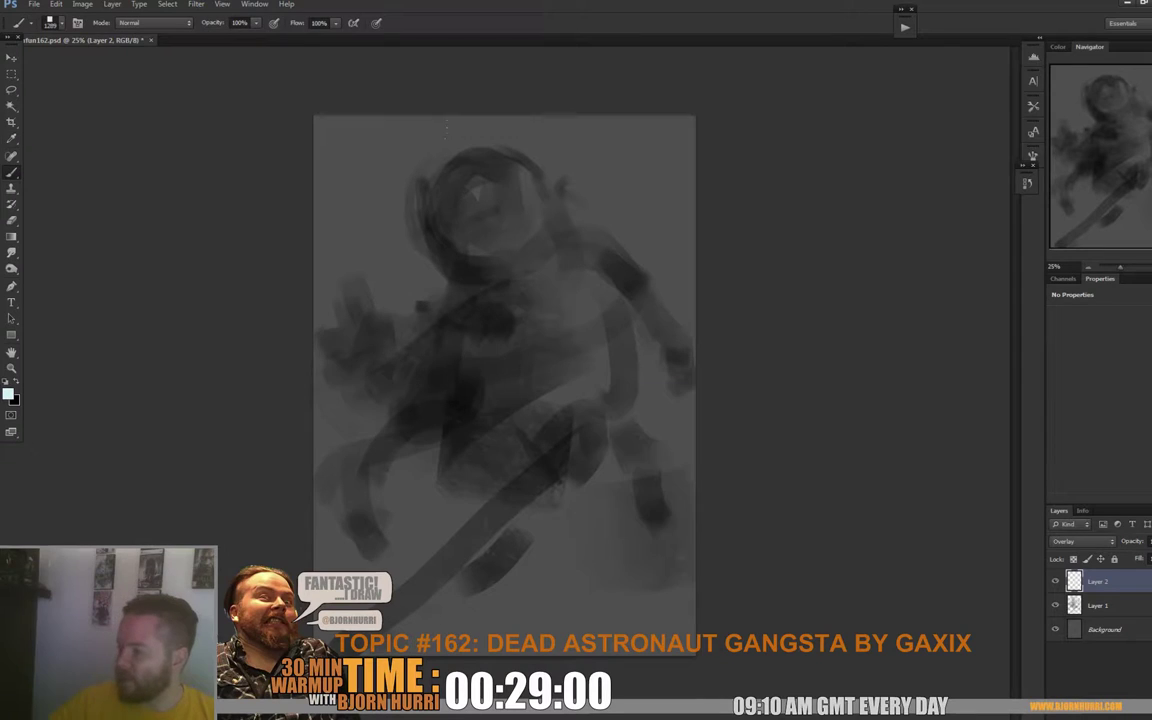
drag(525, 200, 505, 208)
mouse_move(461, 125)
mouse_down()
mouse_move(551, 235)
mouse_move(527, 186)
mouse_move(508, 318)
mouse_up()
mouse_move(430, 341)
mouse_down()
mouse_move(500, 362)
mouse_move(380, 420)
mouse_move(340, 480)
mouse_move(405, 445)
mouse_up()
mouse_move(405, 292)
mouse_down()
mouse_move(362, 312)
mouse_move(340, 296)
mouse_up()
Step: Set the brush to 504 px and paint a pale cyan glow in the background around the helmet
right_click(459, 291)
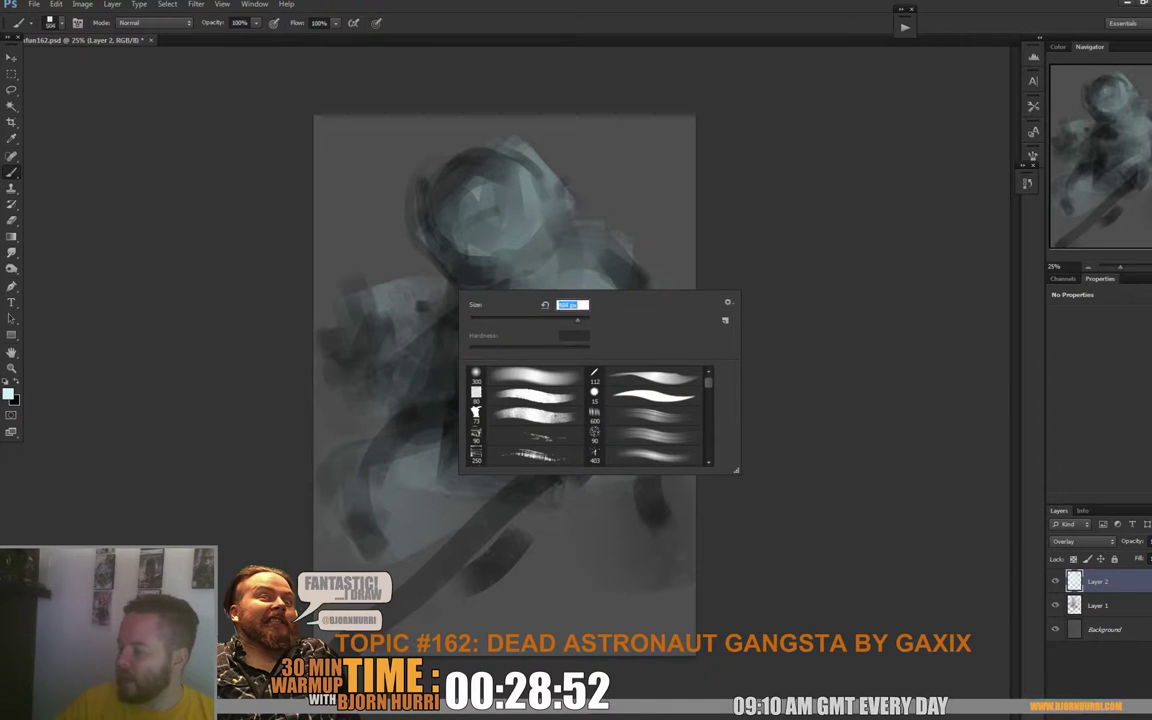
click(557, 85)
mouse_move(567, 121)
mouse_down()
mouse_move(606, 195)
mouse_move(645, 165)
mouse_move(668, 255)
mouse_move(428, 110)
mouse_move(408, 235)
mouse_up()
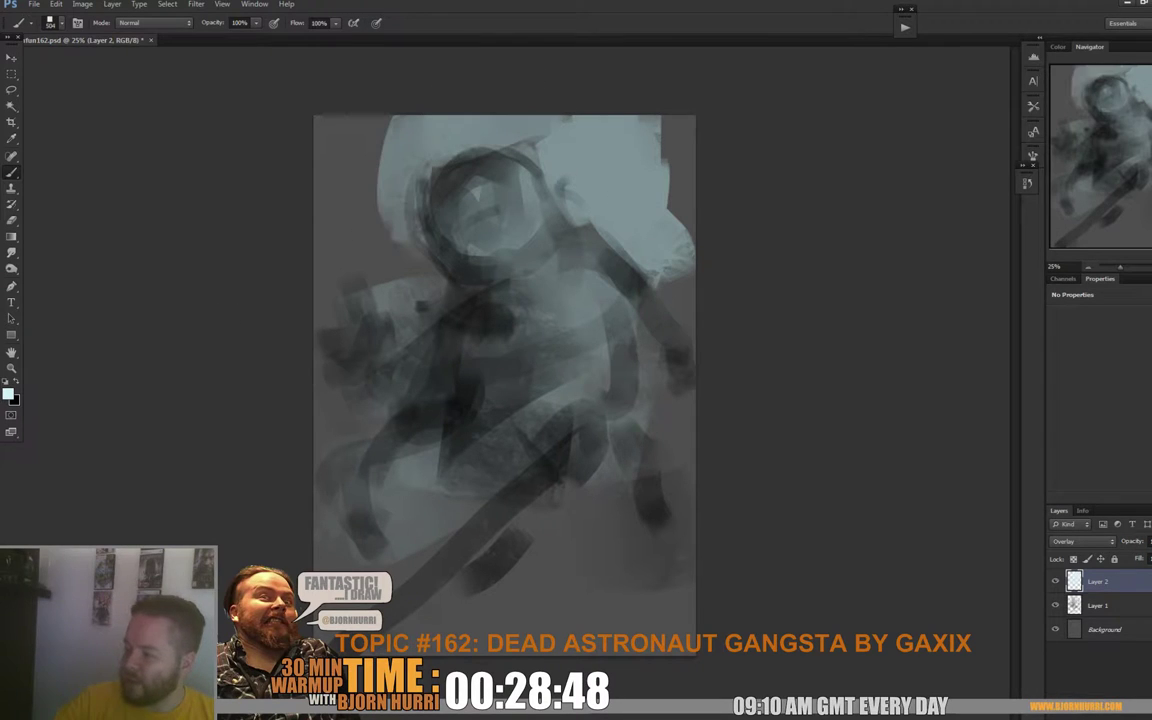
Step: Pick a darker grey-blue and darken the background along the figure's raised arm and beside the lowered hand
click(8, 394)
click(633, 521)
click(897, 412)
drag(383, 204, 408, 262)
mouse_move(364, 142)
mouse_down()
mouse_move(312, 83)
mouse_move(315, 182)
mouse_move(384, 211)
mouse_move(305, 267)
mouse_move(386, 254)
mouse_move(406, 243)
mouse_move(400, 200)
mouse_up()
drag(370, 370, 365, 425)
mouse_move(670, 432)
mouse_down()
mouse_move(672, 398)
mouse_move(656, 575)
mouse_up()
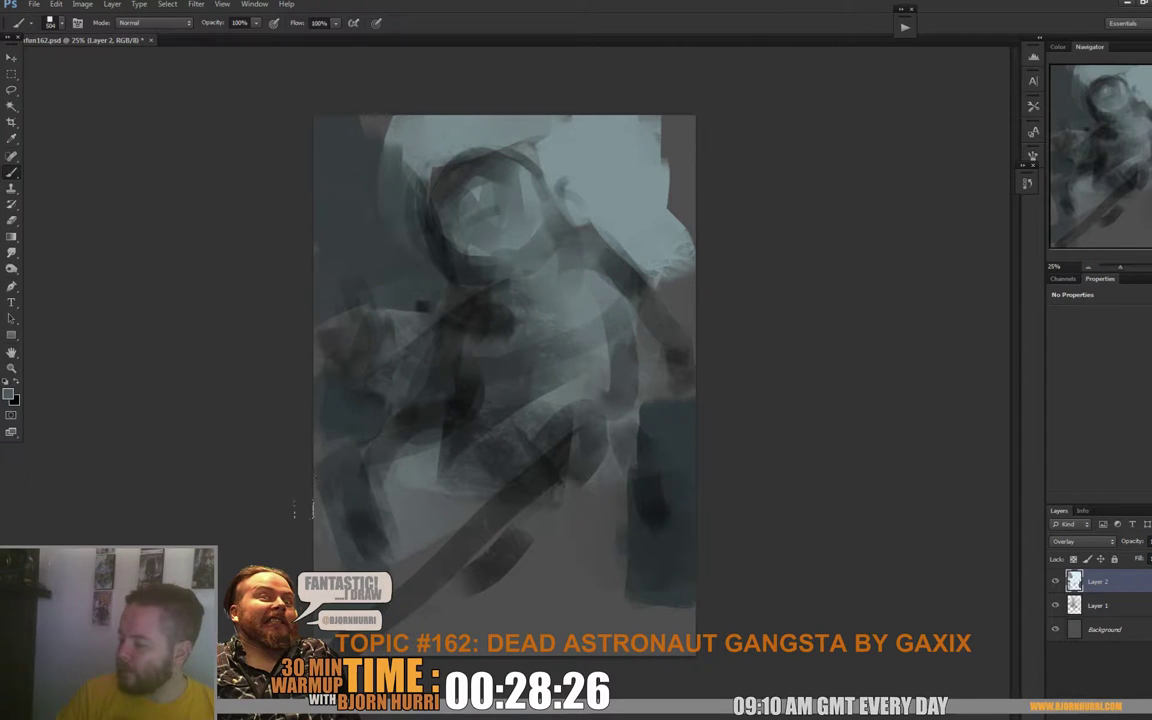
Step: Glaze the grey-blue over the lower body and across the bottom of the canvas
drag(487, 467, 452, 522)
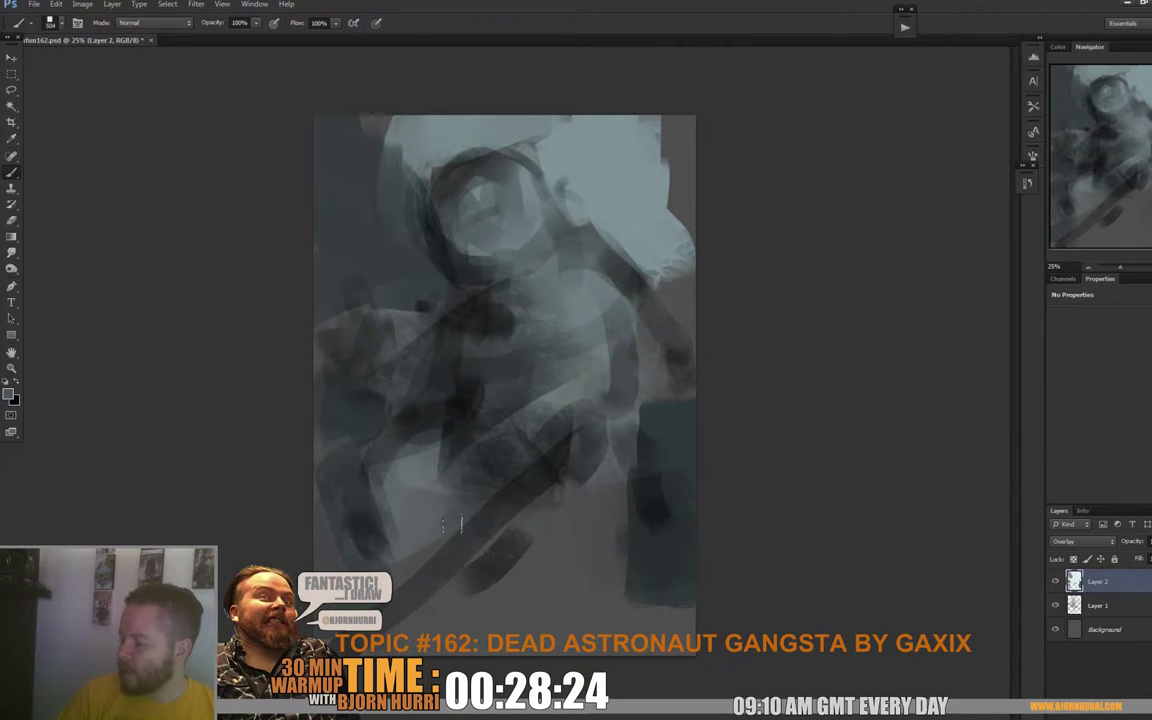
drag(536, 560, 578, 648)
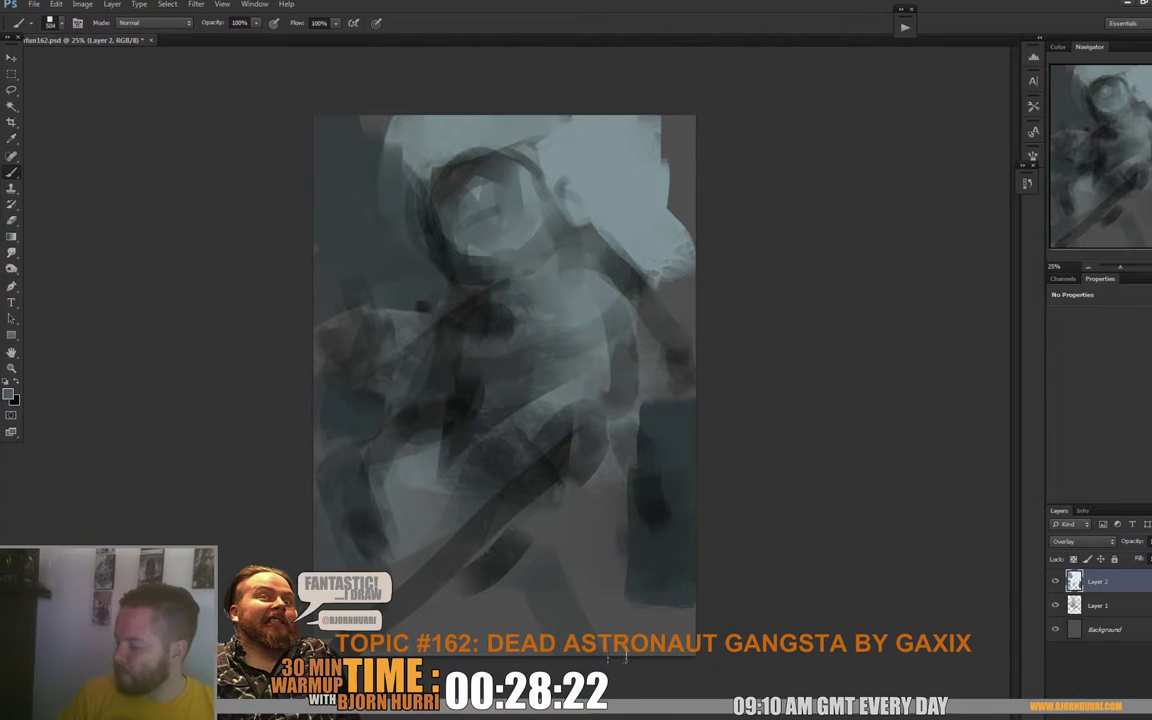
drag(556, 568, 566, 622)
drag(496, 599, 484, 625)
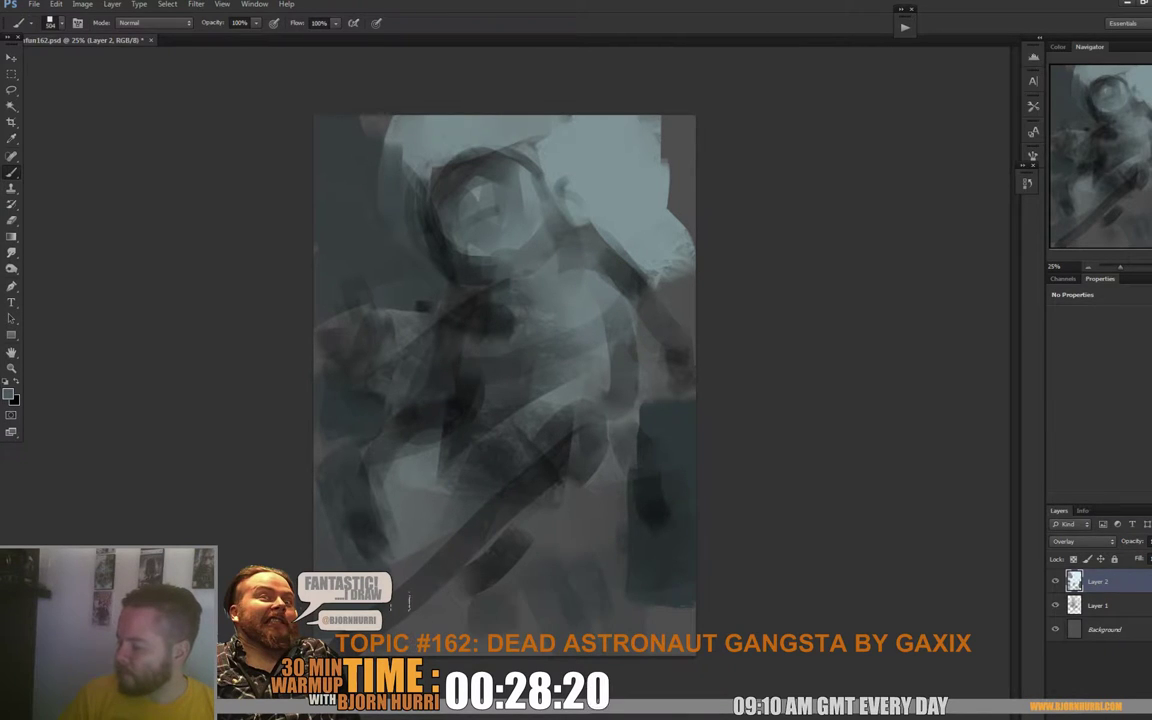
drag(662, 606, 516, 621)
drag(604, 550, 456, 554)
drag(330, 572, 538, 570)
drag(428, 531, 392, 532)
Step: Darken the helmet's visor and the adjoining upper-left background, undoing a stray stroke
mouse_move(465, 195)
mouse_down()
mouse_move(485, 245)
mouse_move(455, 240)
mouse_move(446, 190)
mouse_up()
key(ctrl+z)
drag(361, 85, 397, 168)
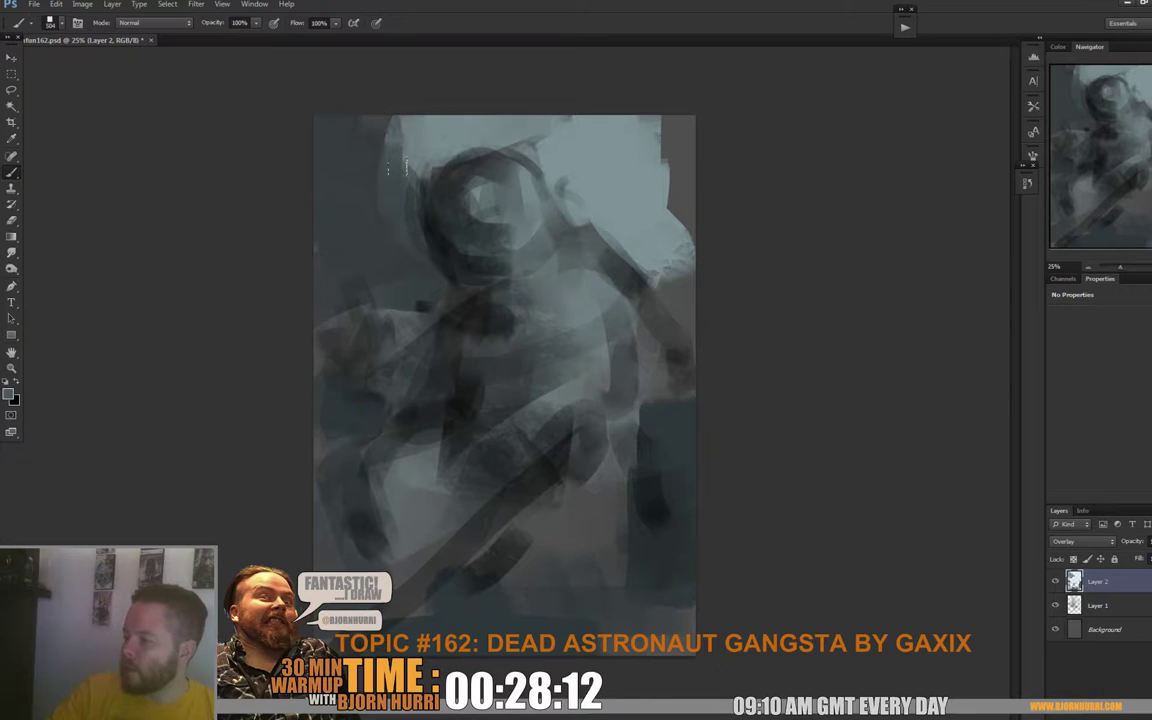
Step: Add a new Normal layer and repaint the upper-left background with a tone sampled beside the helmet
click(1140, 715)
alt+click(404, 130)
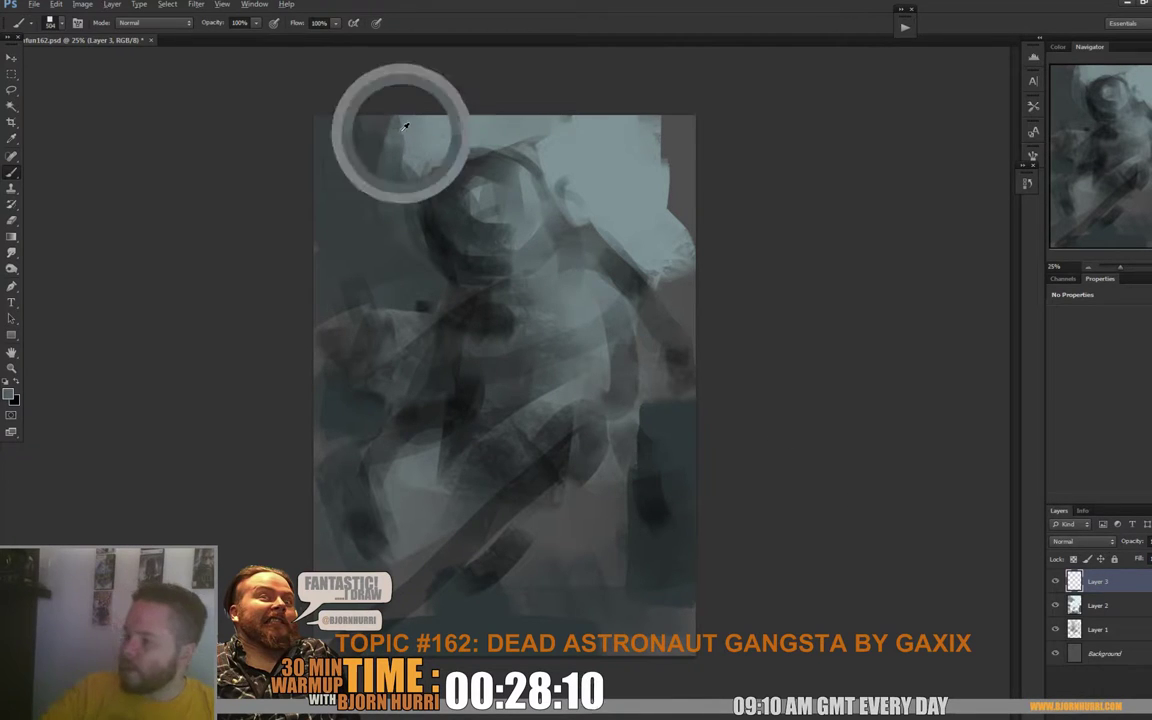
mouse_move(361, 102)
mouse_down()
mouse_move(382, 160)
mouse_move(322, 160)
mouse_move(345, 212)
mouse_move(348, 250)
mouse_move(340, 243)
mouse_up()
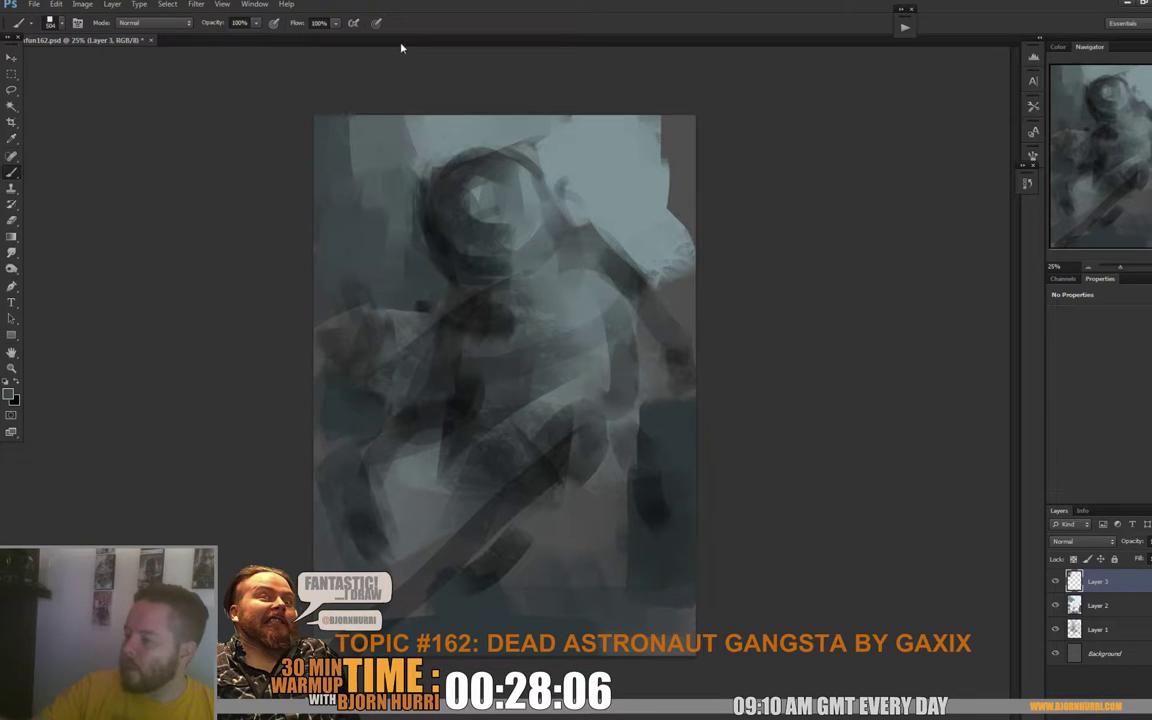
Step: Break up the bright background behind the shoulder with sampled blue-grey strokes reaching the canvas's right edge
drag(606, 180, 682, 235)
alt+click(634, 149)
mouse_move(622, 212)
mouse_down()
mouse_move(652, 143)
mouse_move(687, 218)
mouse_up()
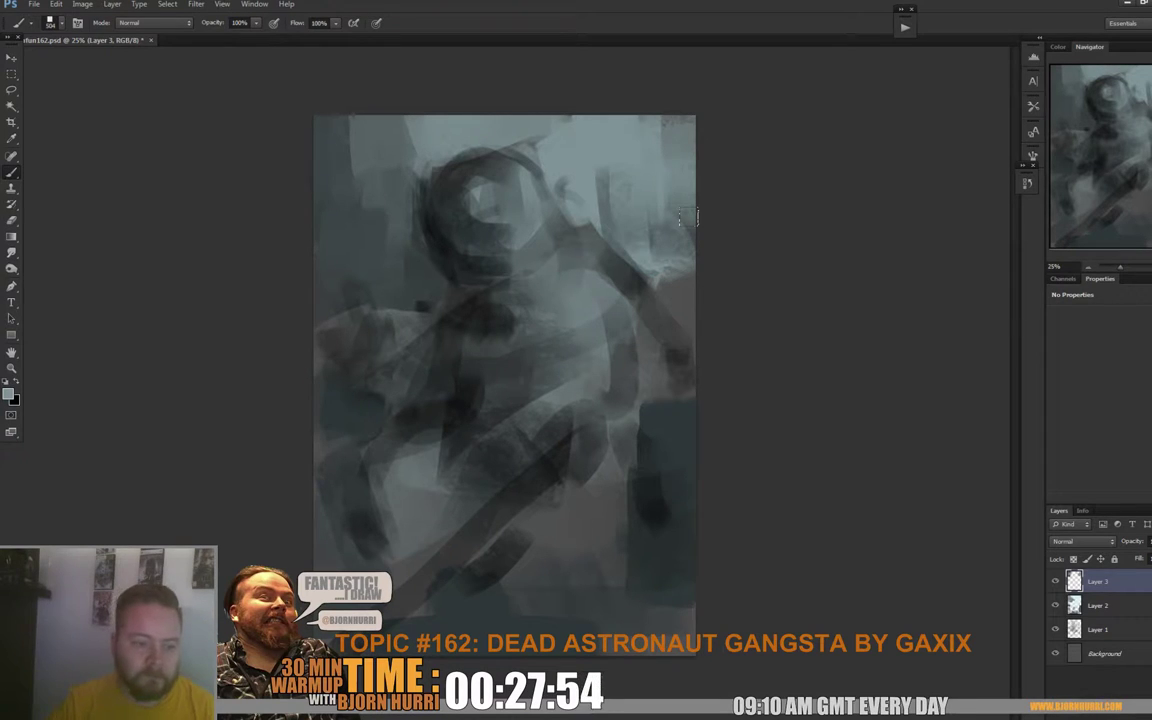
drag(686, 100, 690, 137)
drag(691, 226, 684, 344)
Step: Sample nearby tones and repaint the shoulder, the outer arm and the background beside it
alt+click(663, 286)
alt+click(597, 254)
mouse_move(599, 264)
mouse_down()
mouse_move(628, 330)
mouse_move(639, 310)
mouse_move(678, 411)
mouse_up()
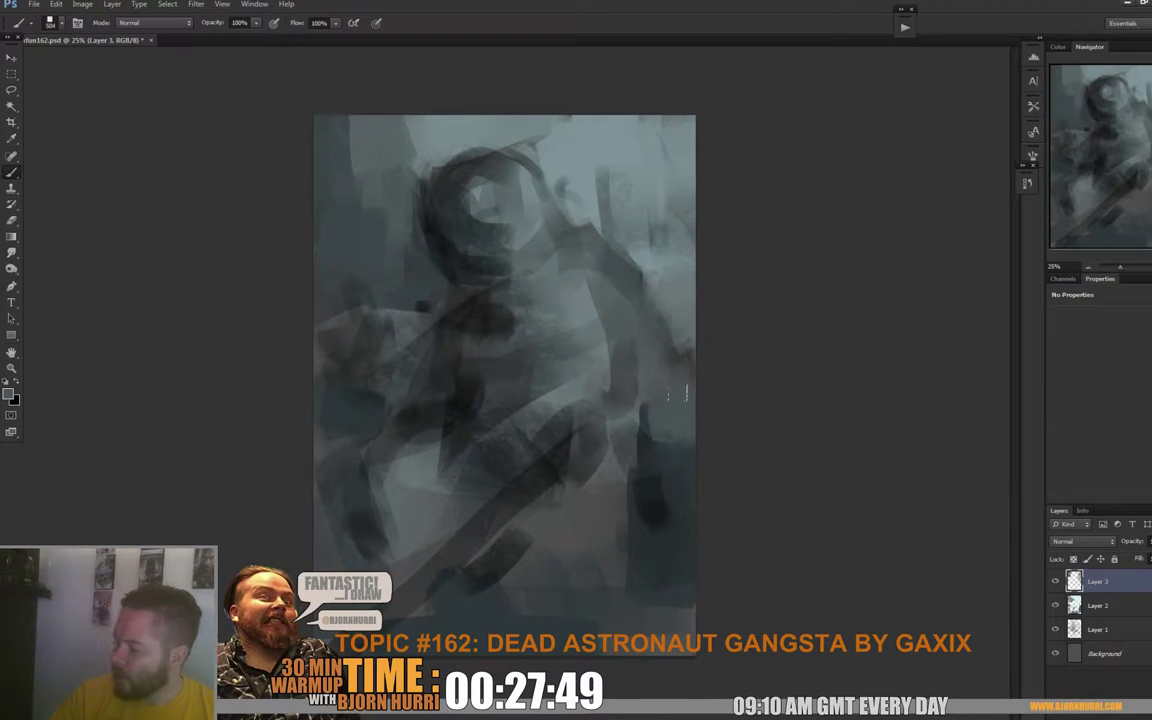
Step: Model the chest with alternating dark and light tones sampled from the torso
alt+click(473, 379)
mouse_move(485, 370)
mouse_down()
mouse_move(540, 408)
mouse_move(478, 348)
mouse_move(532, 378)
mouse_up()
alt+click(510, 330)
drag(506, 310, 528, 384)
alt+click(487, 367)
mouse_move(495, 332)
mouse_down()
mouse_move(508, 384)
mouse_move(526, 388)
mouse_up()
alt+click(535, 323)
Step: Reduce the brush to 65 px and paint a thin light edge across the top of the chest
right_click(499, 328)
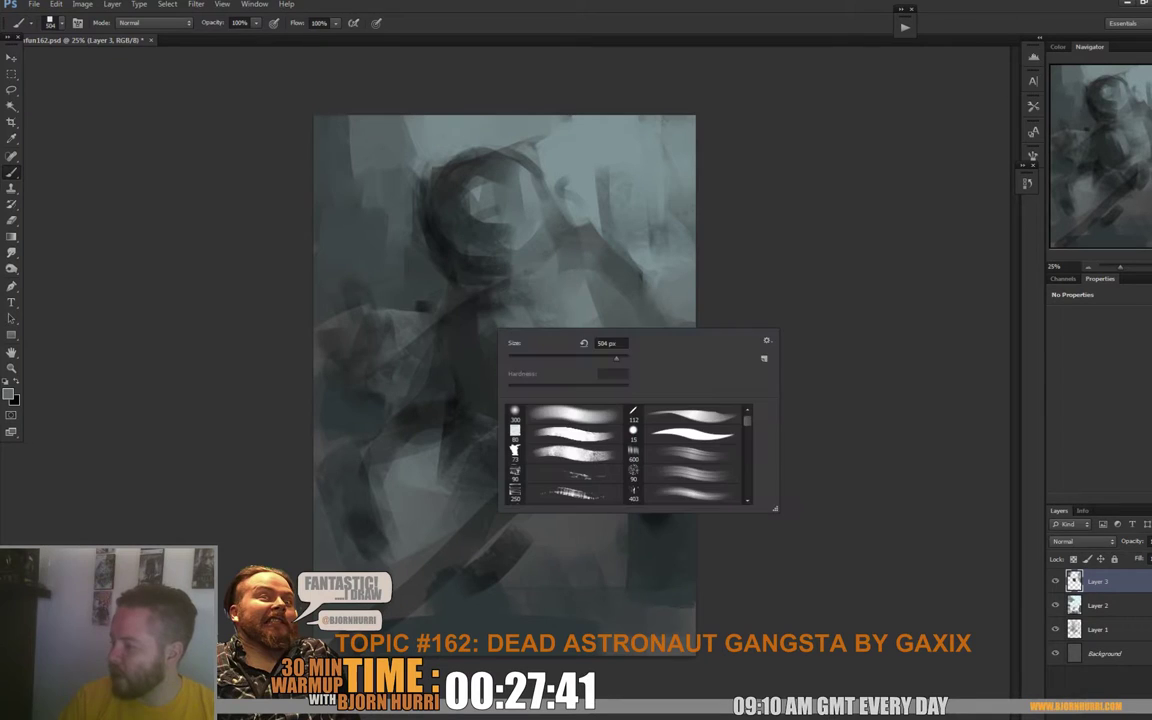
click(566, 357)
drag(456, 318, 501, 318)
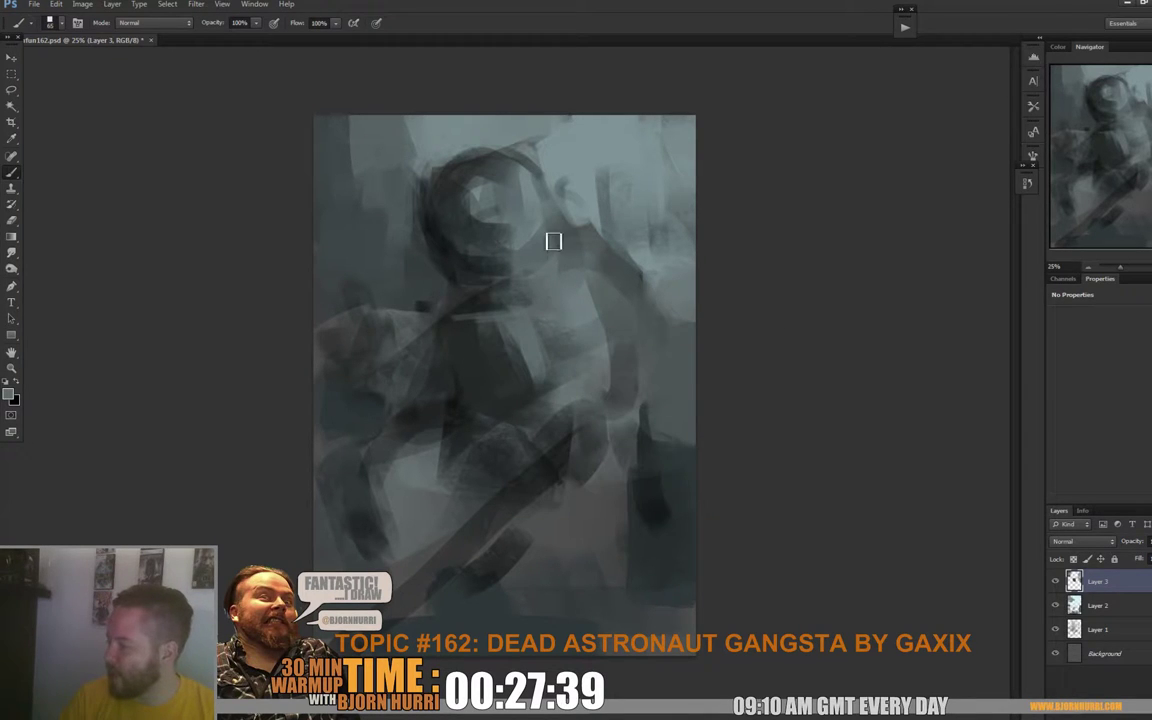
Step: Set the brush to 226 px and refine the helmet's visor, rim and side fitting with sampled dark tones
right_click(490, 264)
alt+click(420, 190)
mouse_move(487, 196)
mouse_down()
mouse_move(440, 132)
mouse_move(417, 180)
mouse_move(471, 195)
mouse_move(501, 229)
mouse_move(495, 198)
mouse_move(455, 238)
mouse_move(470, 264)
mouse_up()
alt+click(427, 208)
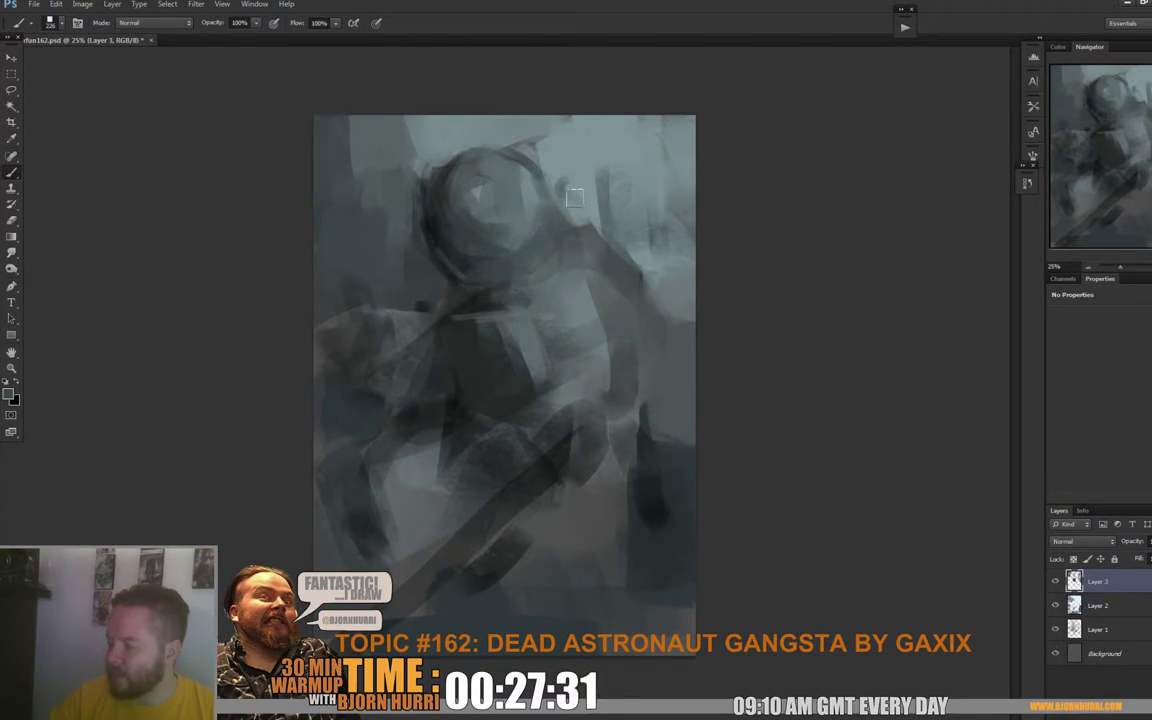
drag(564, 191, 576, 216)
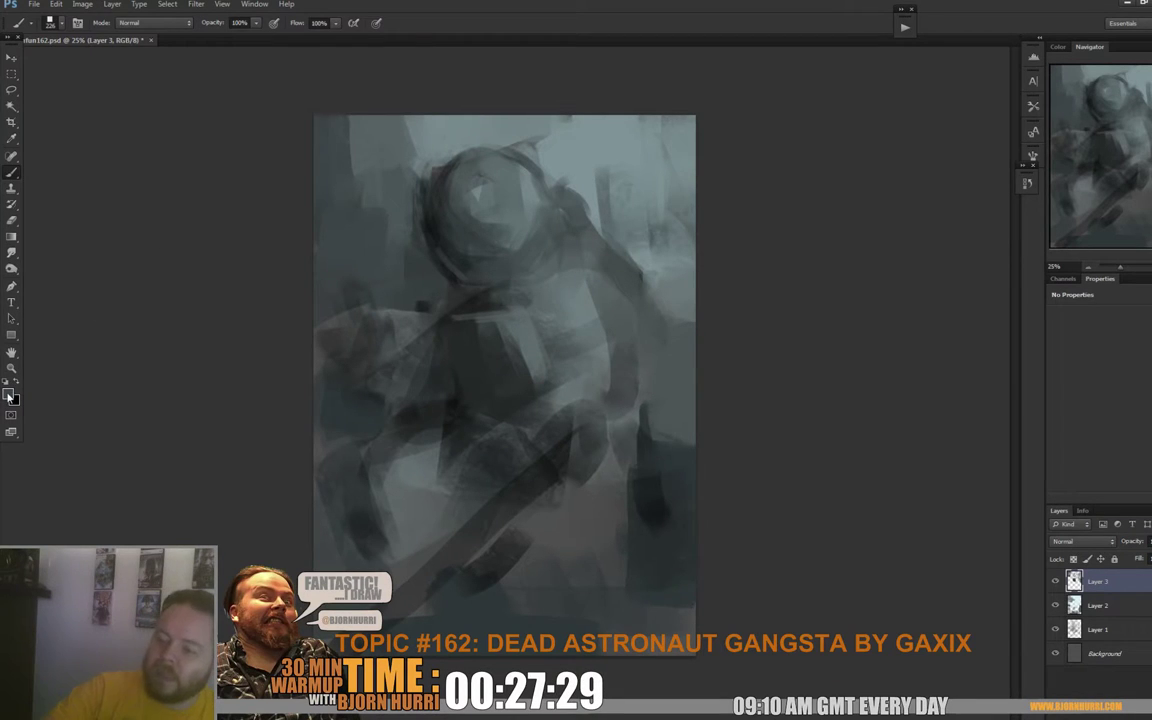
Step: Set the foreground colour to a golden yellow
click(9, 397)
click(776, 558)
click(709, 468)
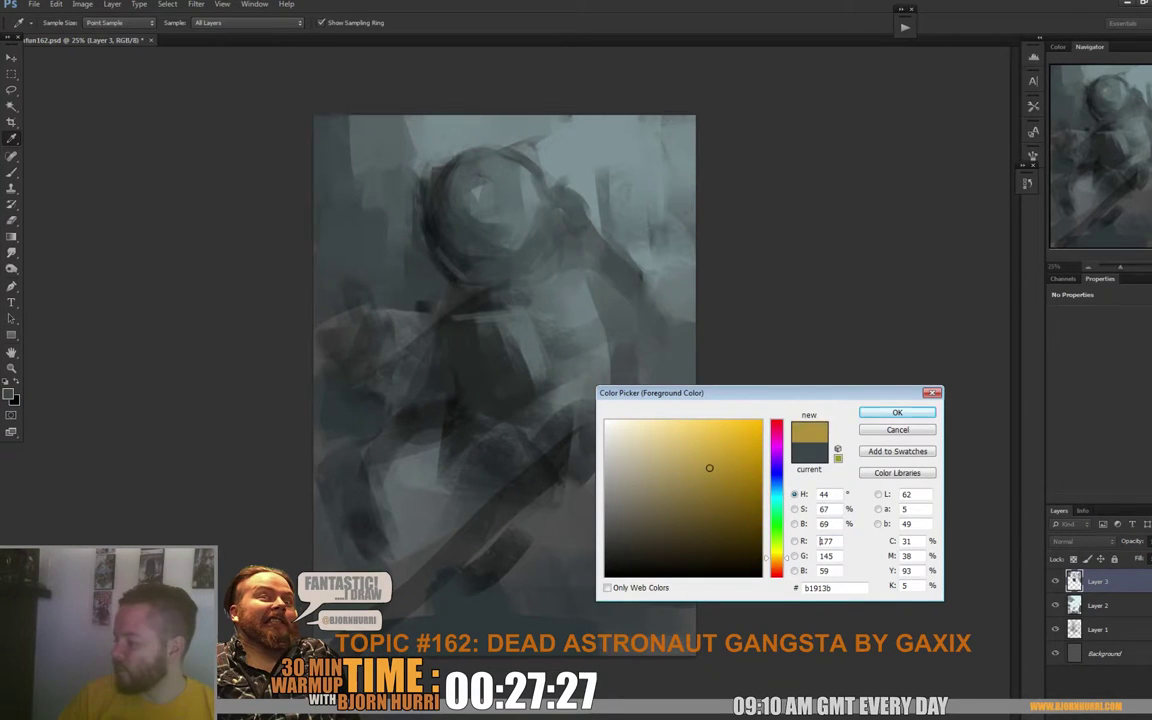
click(725, 473)
click(897, 412)
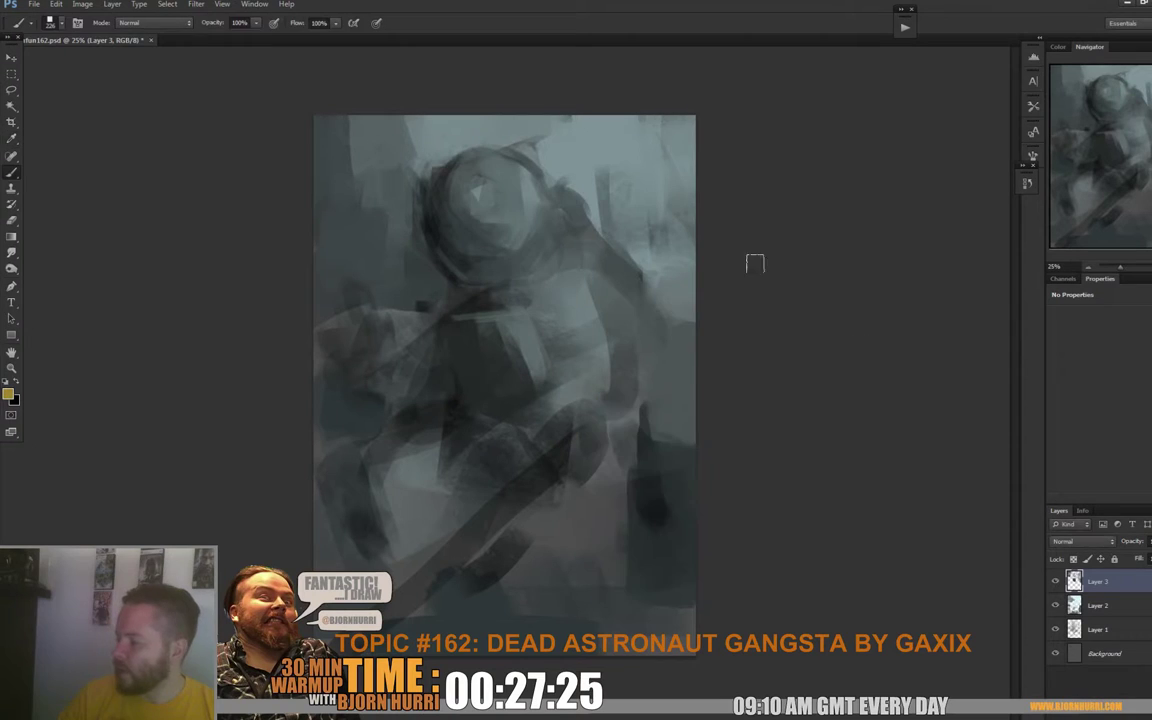
Step: Paint a tilted golden crown on top of the helmet with a smaller brush, adding its back spikes in a sampled darker olive
right_click(445, 171)
click(488, 199)
mouse_move(416, 178)
mouse_down()
mouse_move(447, 198)
mouse_move(482, 188)
mouse_up()
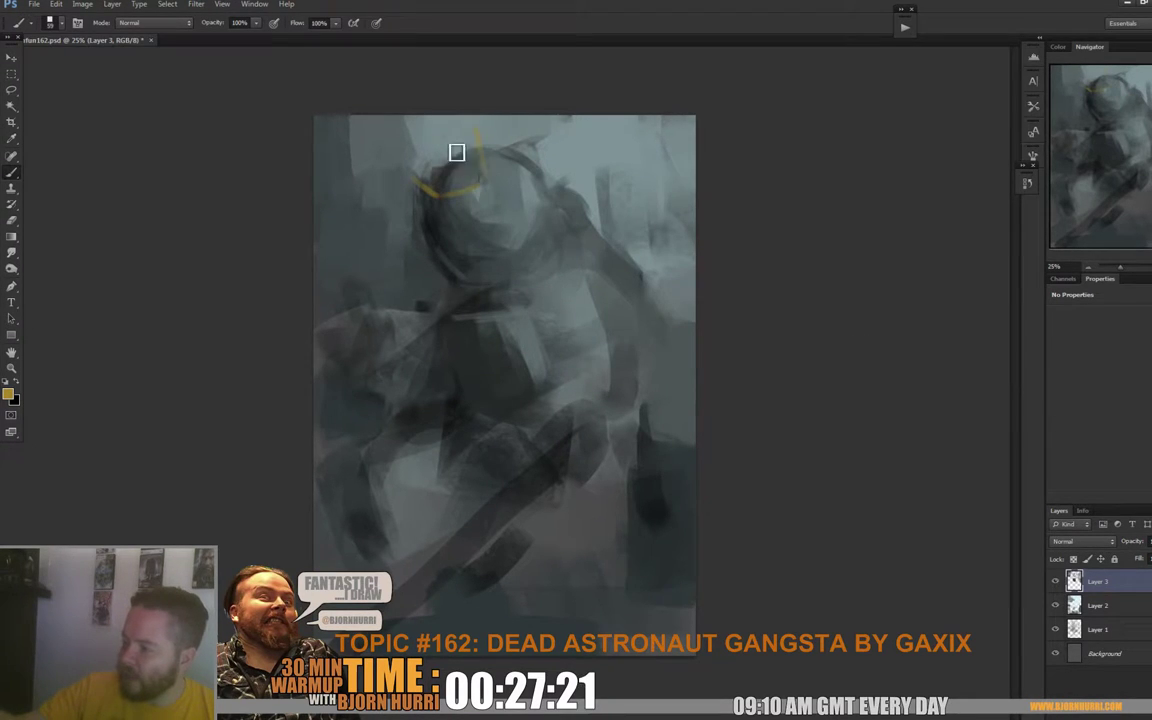
mouse_move(440, 140)
mouse_down()
mouse_move(457, 179)
mouse_move(439, 192)
mouse_move(430, 185)
mouse_move(483, 152)
mouse_move(477, 125)
mouse_up()
drag(429, 181, 482, 178)
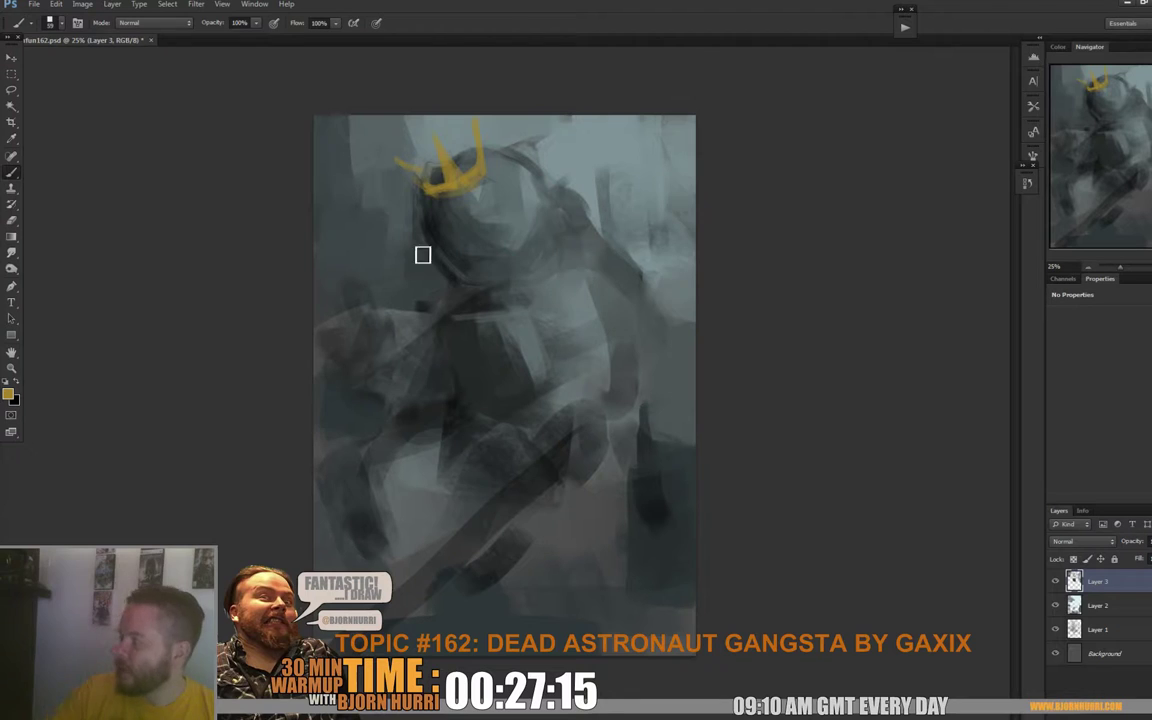
alt+click(442, 168)
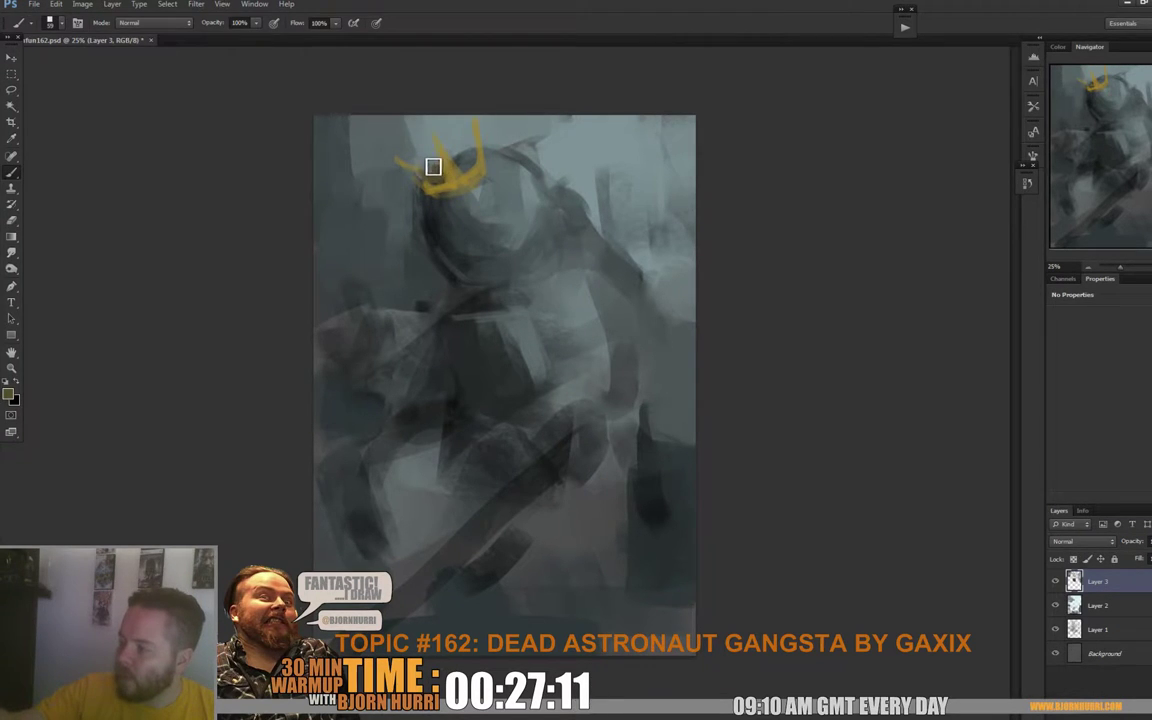
mouse_move(437, 163)
mouse_down()
mouse_move(452, 153)
mouse_move(462, 162)
mouse_up()
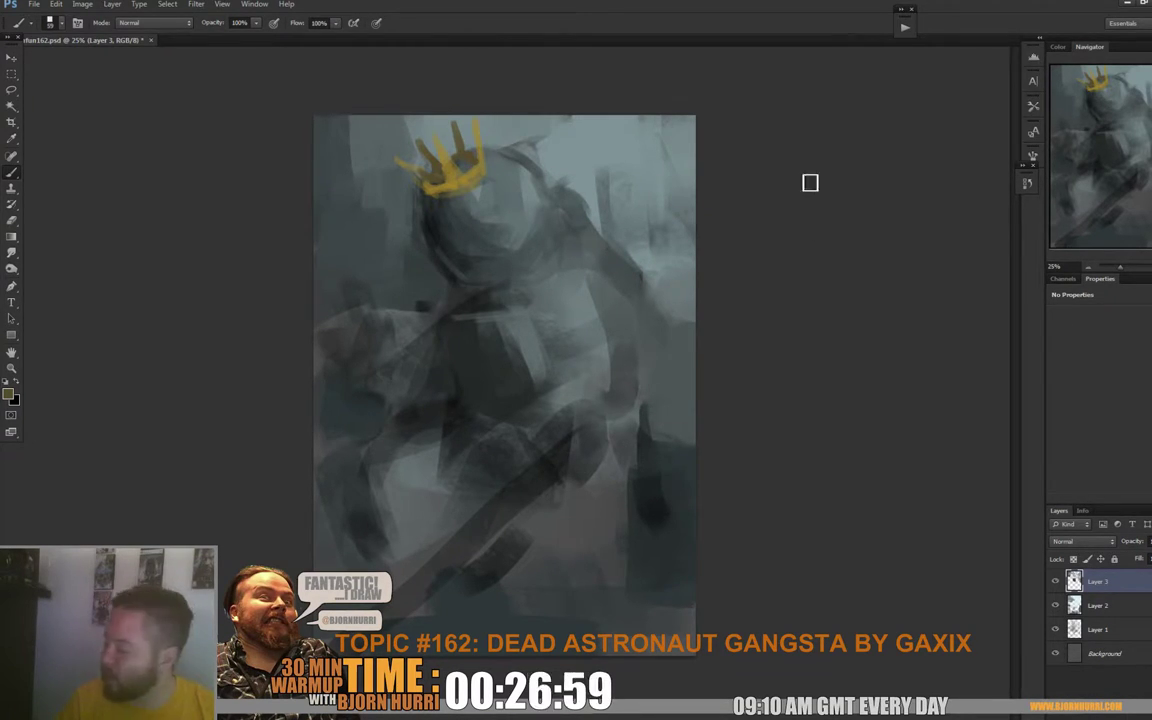
Step: Paint a light rim on the helmet glass with sampled tones and block in a dark skull face inside it with a larger brush
alt+click(526, 175)
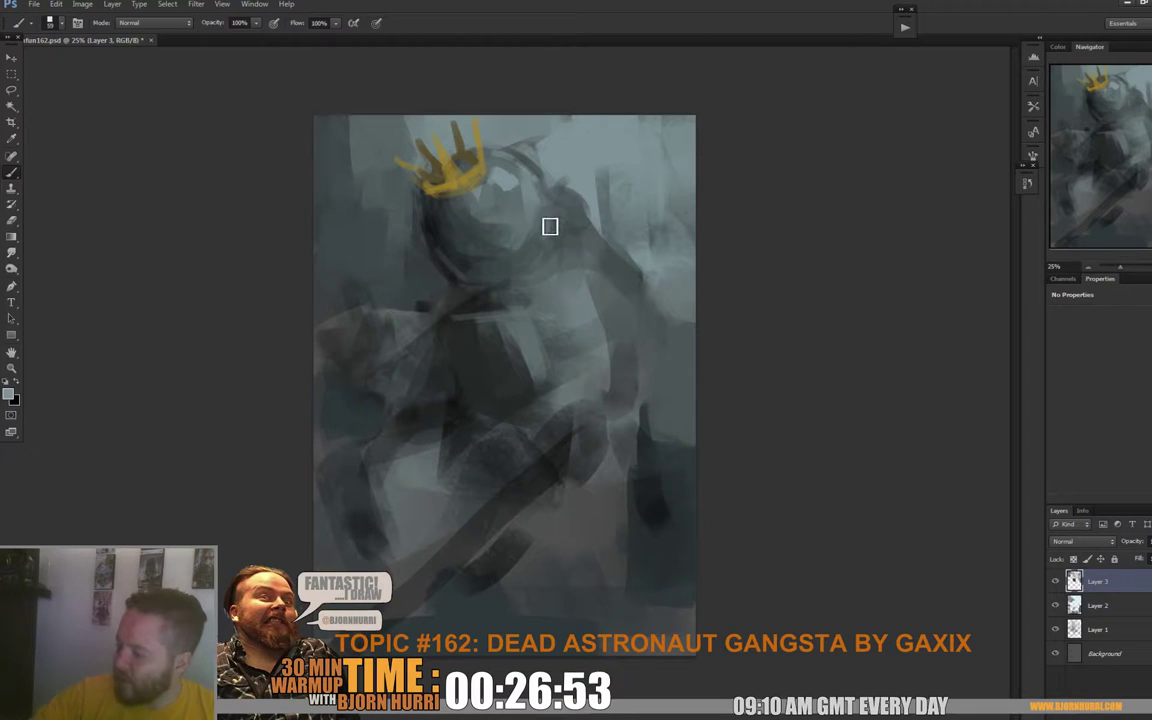
drag(452, 271, 437, 232)
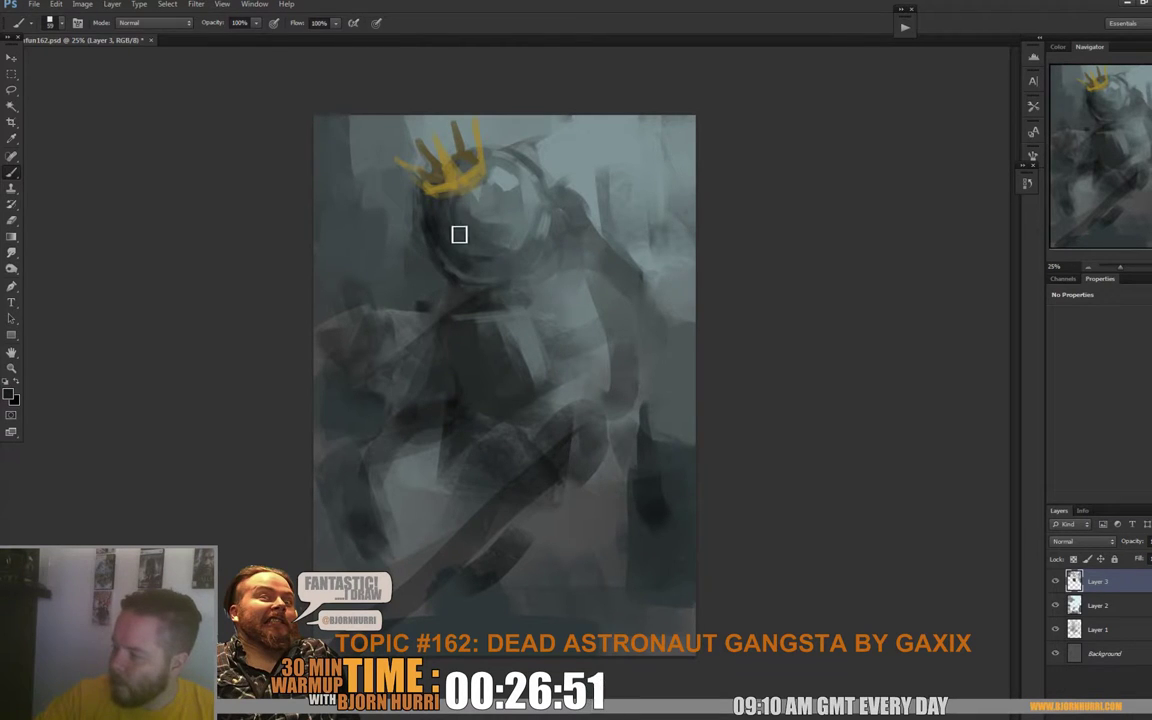
right_click(454, 218)
click(558, 268)
click(462, 230)
mouse_move(461, 220)
mouse_down()
mouse_move(514, 203)
mouse_move(514, 240)
mouse_move(516, 207)
mouse_move(529, 243)
mouse_move(461, 204)
mouse_move(496, 254)
mouse_move(484, 217)
mouse_move(502, 258)
mouse_up()
alt+click(491, 198)
alt+click(439, 222)
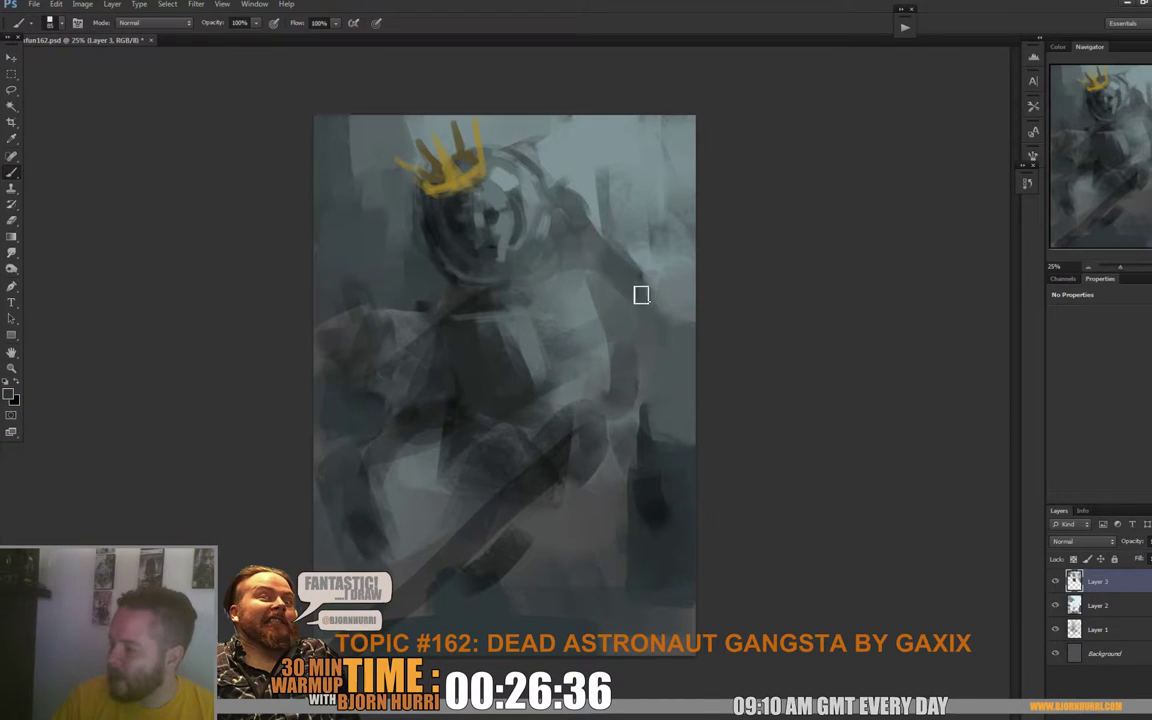
Step: Reduce the brush to 30 px and start defining the skull's eye socket and brow with sampled tones
alt+click(479, 221)
right_click(500, 224)
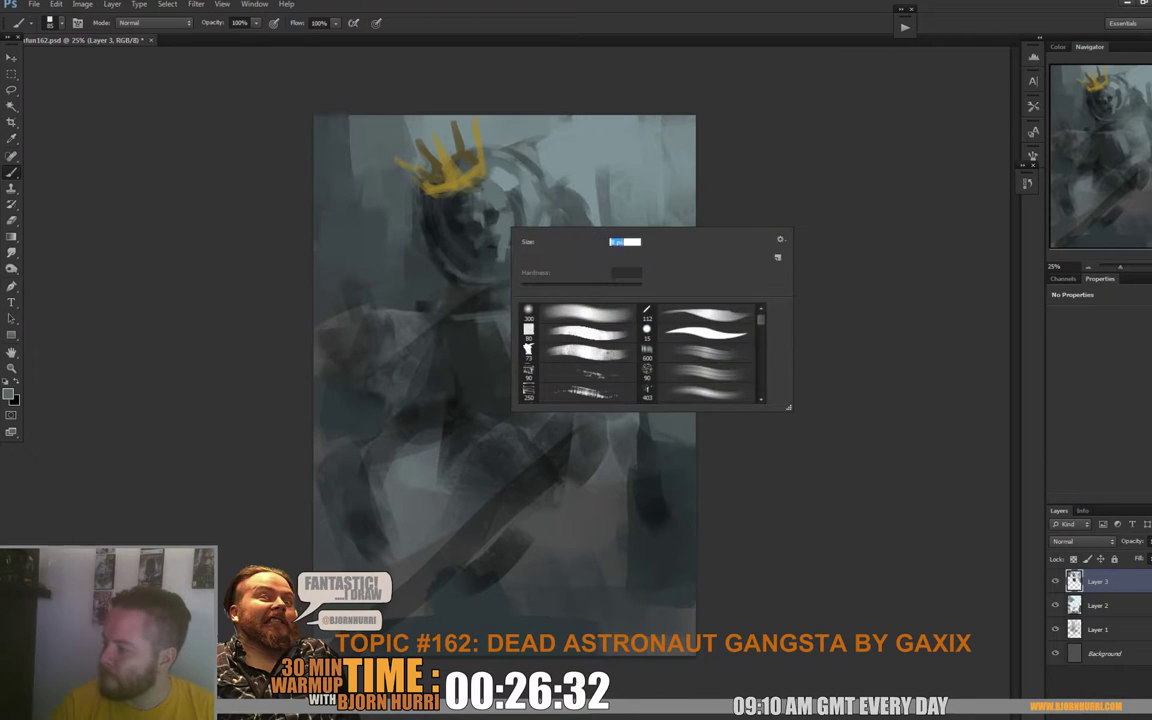
click(497, 229)
right_click(509, 213)
drag(543, 245, 549, 245)
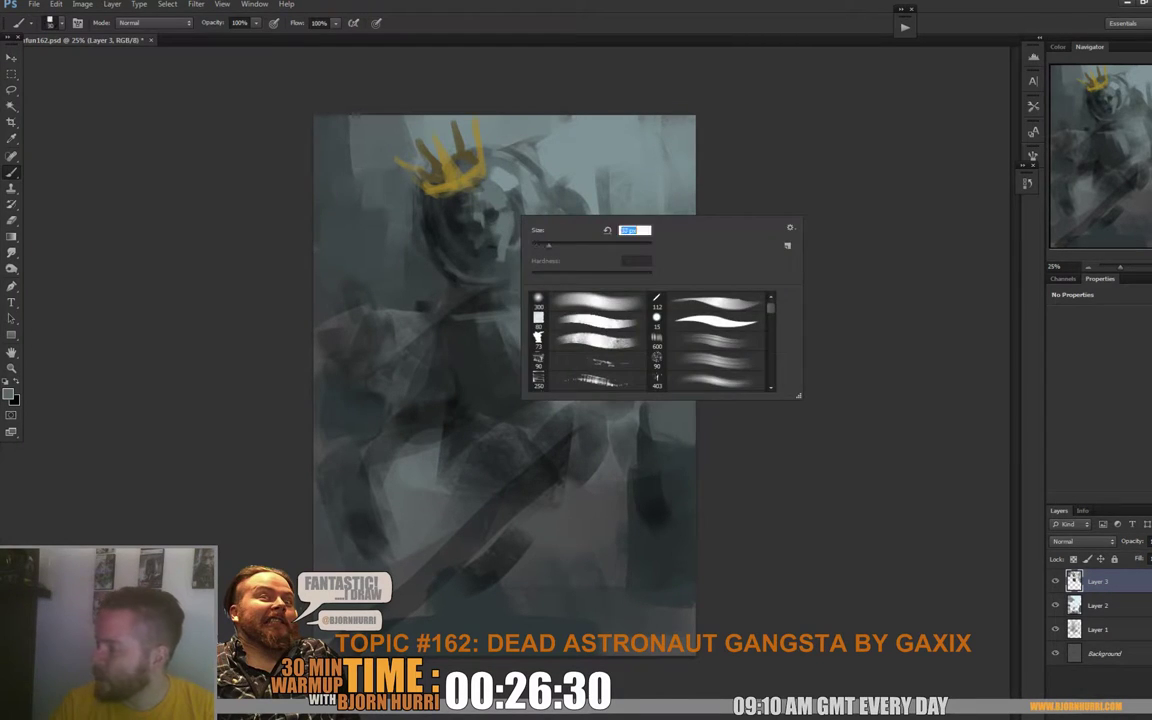
click(515, 206)
alt+click(457, 185)
drag(515, 200, 514, 208)
Step: Undo the last stroke and refine the skull's eye socket, nose and cheekbone with sampled light and dark greys
alt+click(500, 206)
alt+click(505, 177)
key(ctrl+z)
alt+click(485, 208)
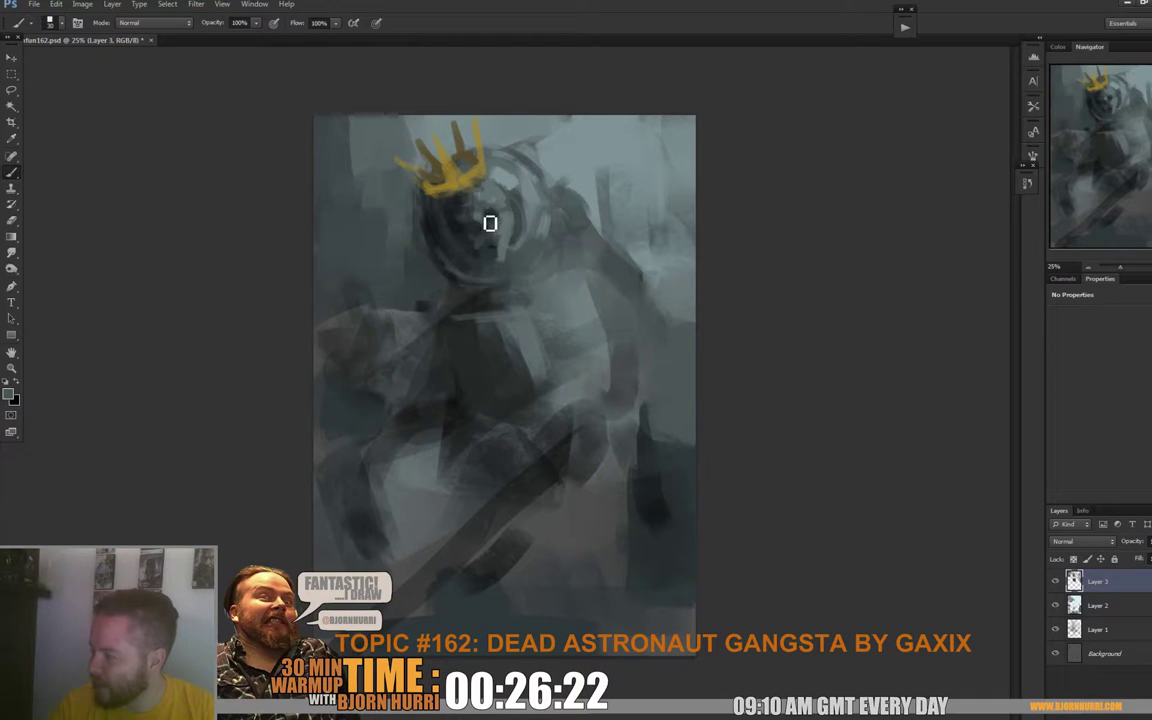
alt+click(487, 214)
mouse_move(507, 197)
mouse_down()
mouse_move(510, 226)
mouse_move(494, 249)
mouse_up()
alt+click(498, 205)
alt+click(483, 239)
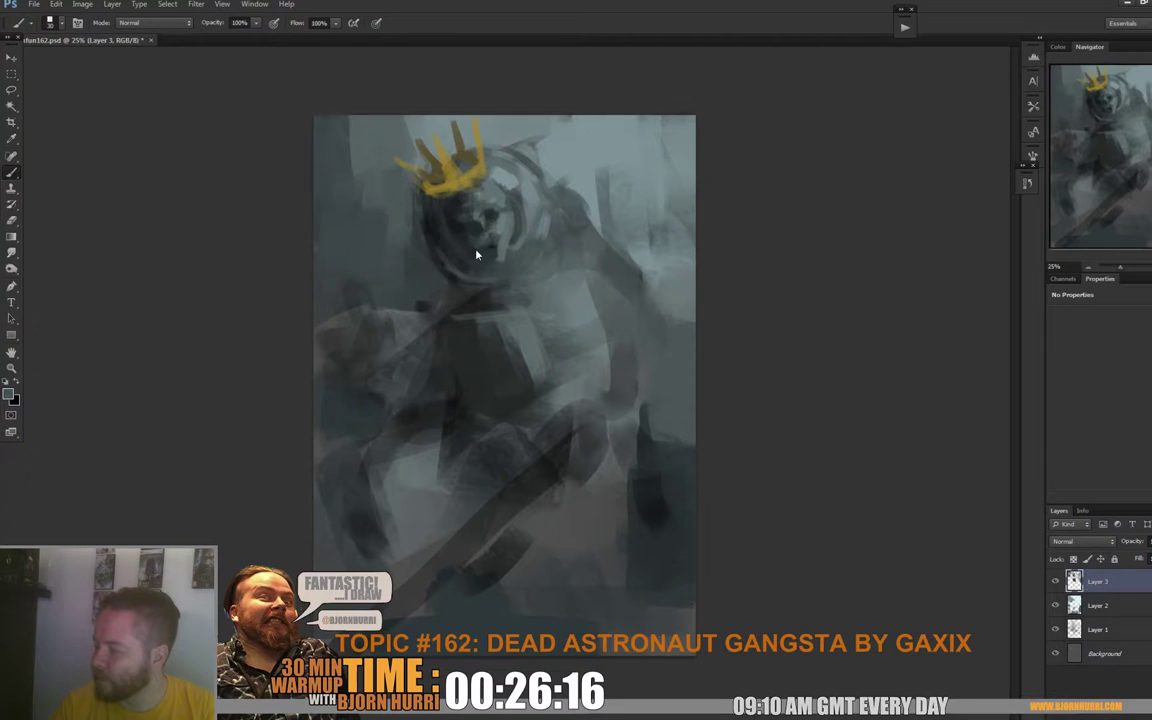
Step: Dab a gold tooth into the skull using the crown's colour and shape the mouth around it with sampled greys
alt+click(463, 231)
alt+click(474, 188)
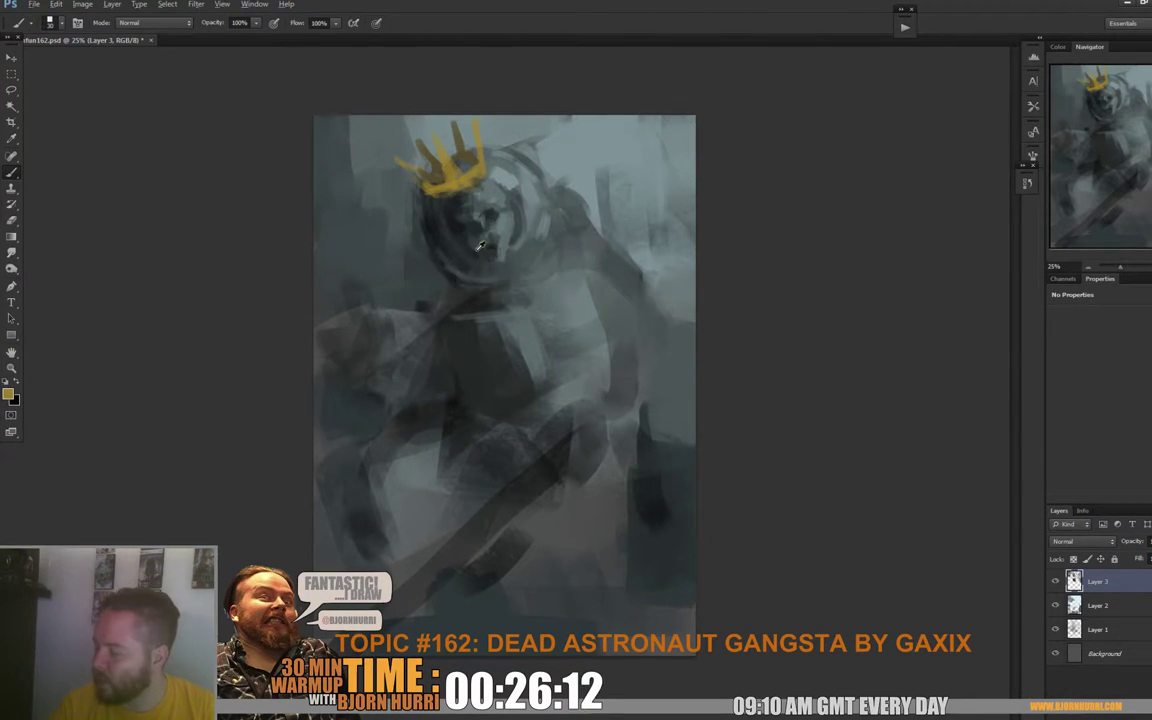
alt+click(430, 226)
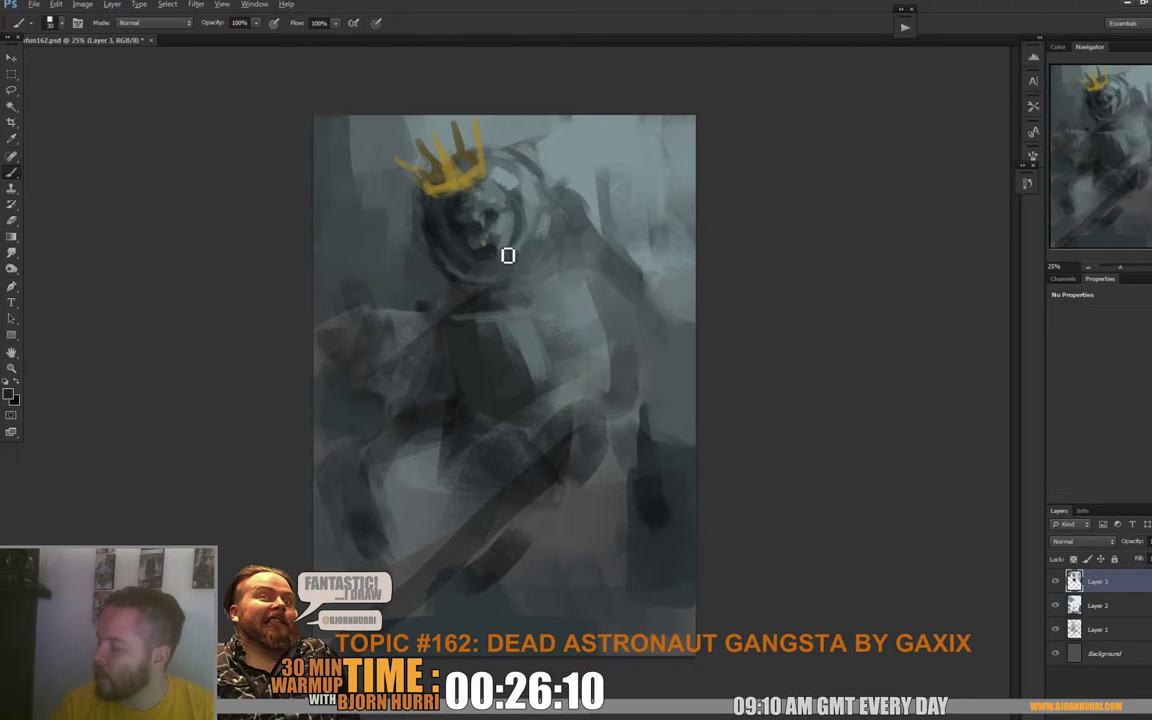
alt+click(499, 246)
drag(475, 244, 484, 254)
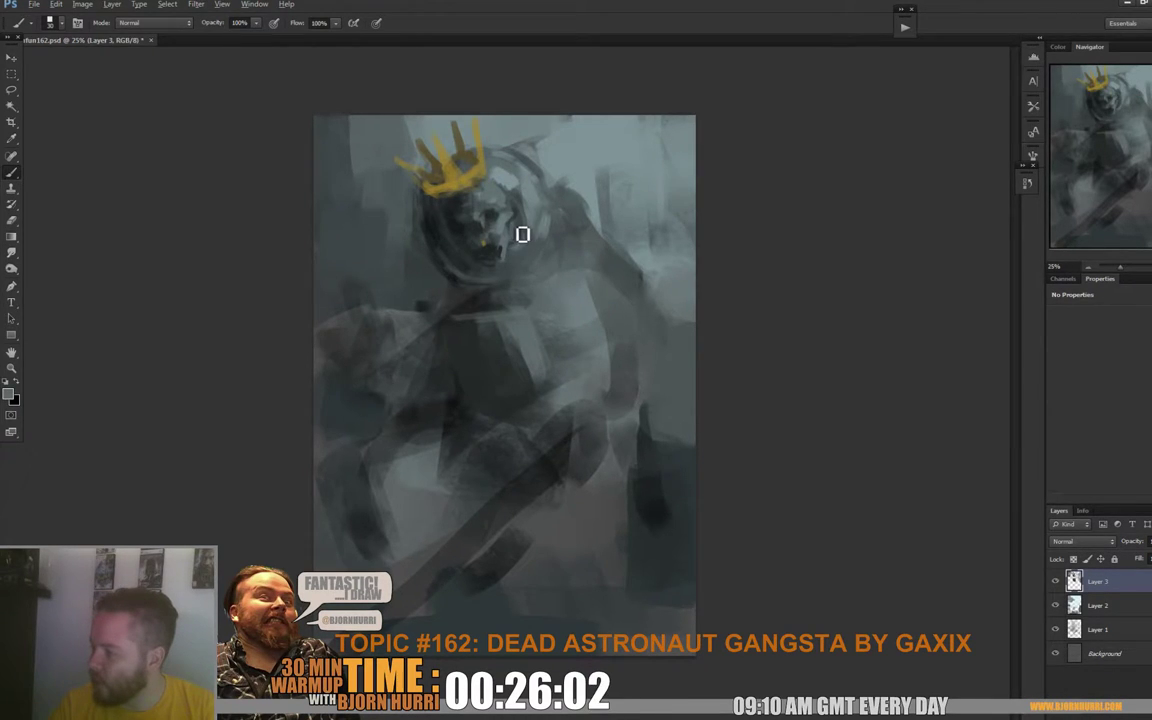
Step: Shape the skull's open jaw and shade the shadowed side of its face with sampled dark tones
alt+click(499, 262)
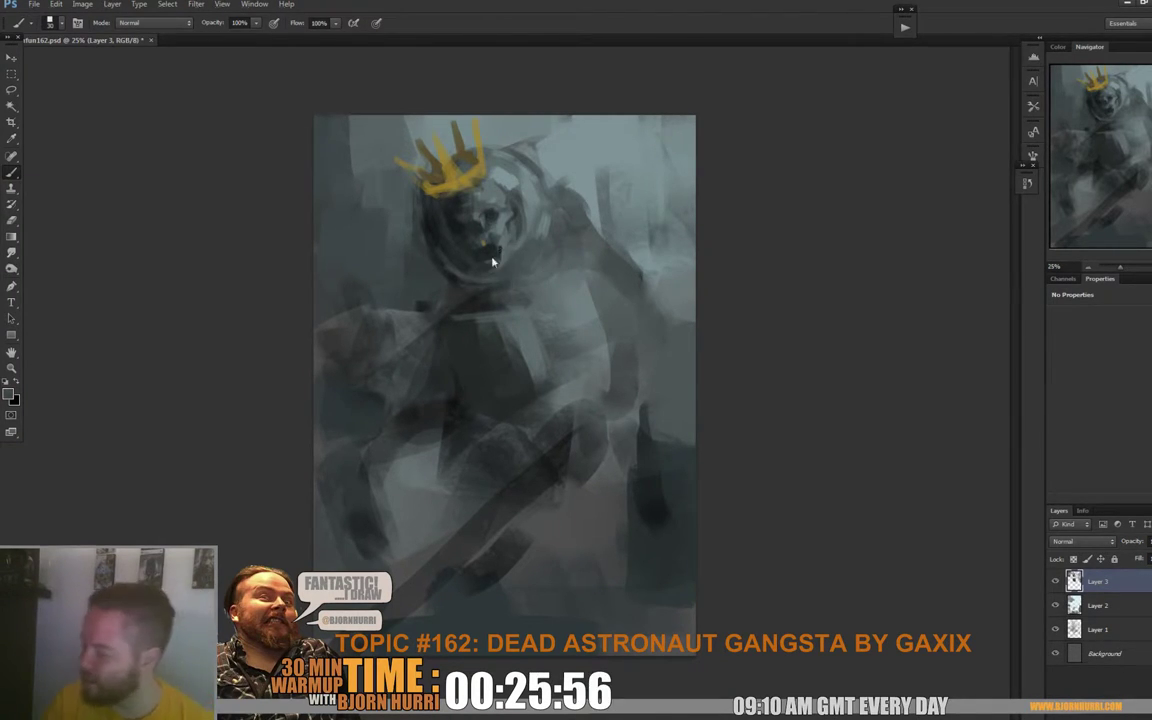
alt+click(443, 224)
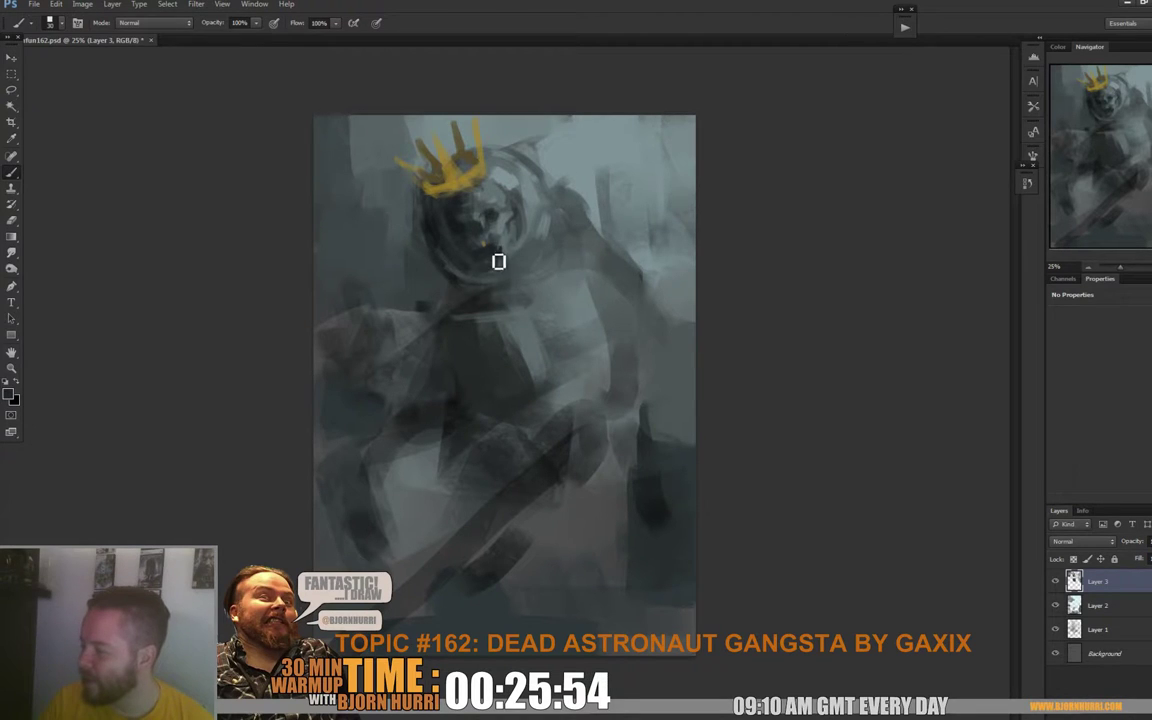
drag(505, 245, 501, 247)
alt+click(496, 236)
alt+click(446, 216)
mouse_move(454, 206)
mouse_down()
mouse_move(468, 245)
mouse_move(452, 242)
mouse_move(458, 226)
mouse_up()
alt+click(475, 243)
alt+click(458, 230)
alt+click(435, 235)
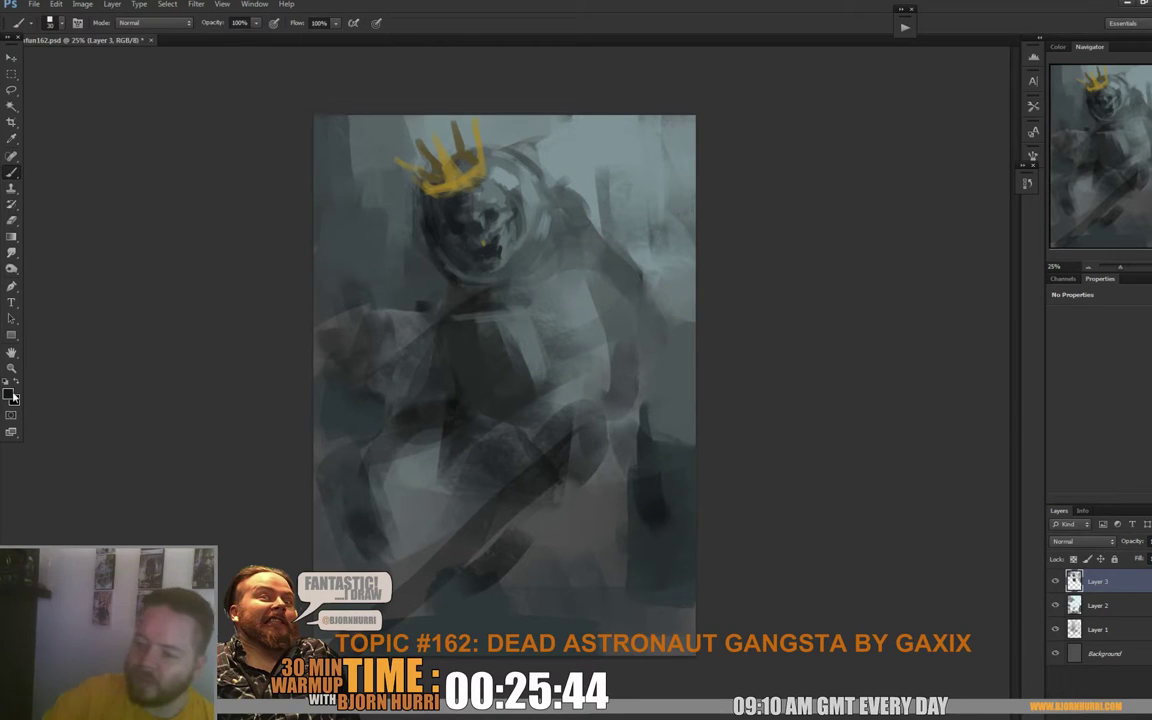
Step: Choose a dark teal and the rough 73 px brush, and tint the shadowed glass beside the skull, blending with sampled tones
click(8, 394)
click(709, 511)
key(Return)
right_click(432, 241)
double_click(442, 338)
drag(438, 213, 455, 253)
alt+click(432, 213)
alt+click(434, 242)
alt+click(450, 245)
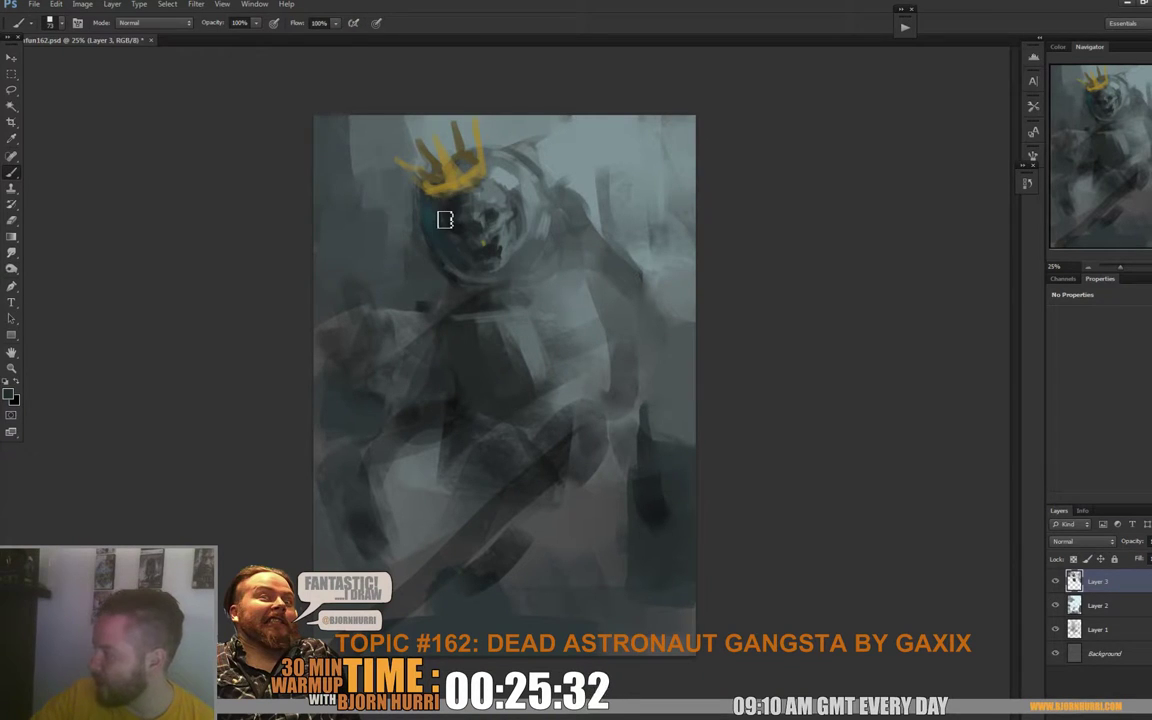
alt+click(426, 225)
mouse_move(427, 200)
mouse_down()
mouse_move(442, 268)
mouse_move(428, 232)
mouse_move(447, 267)
mouse_up()
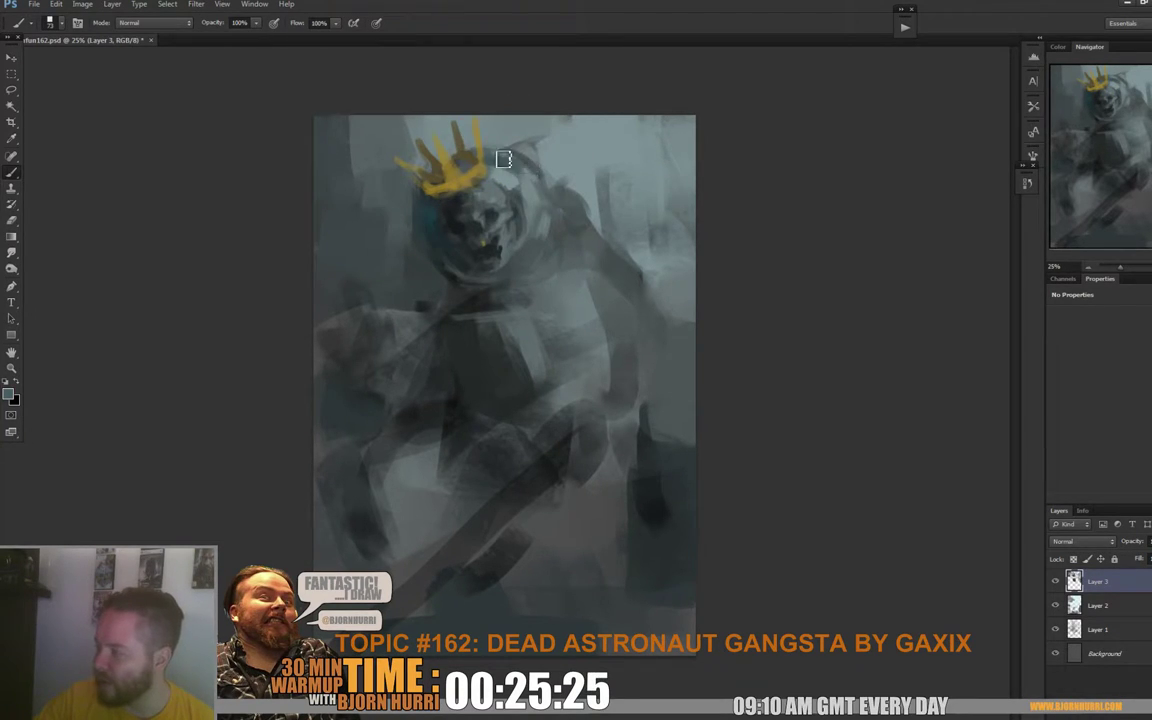
Step: Redraw the helmet's upper rim on the lit side and tint it with a brighter, more saturated teal
drag(499, 154, 545, 201)
alt+click(457, 148)
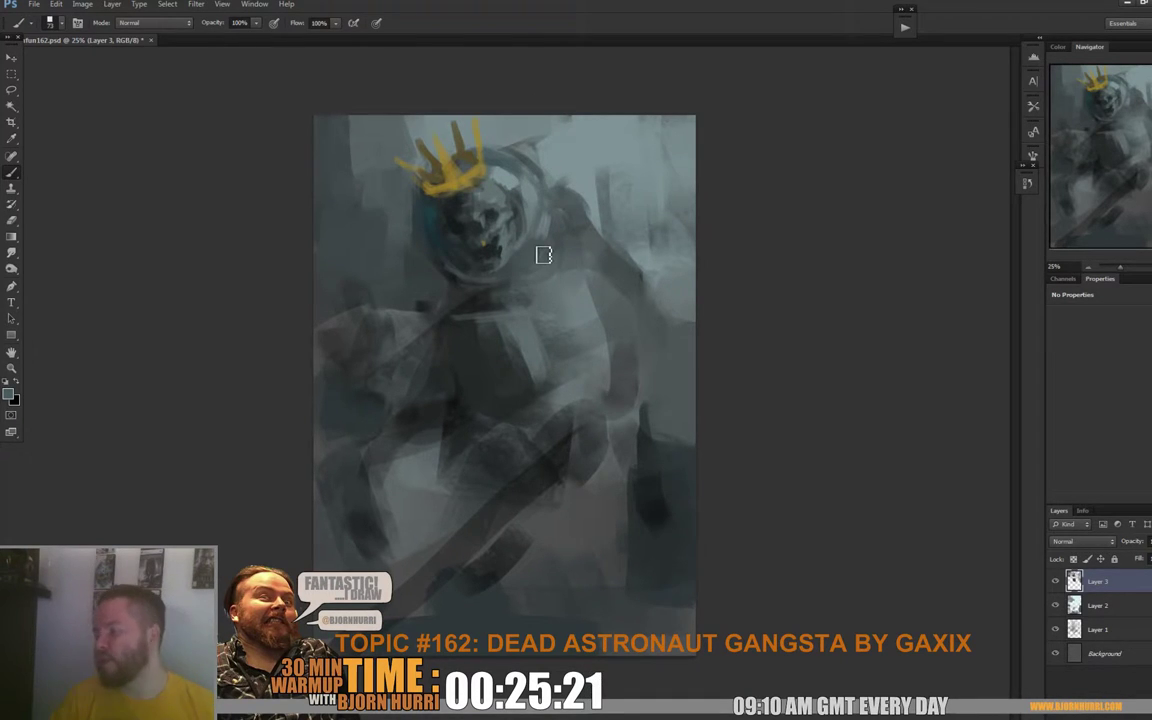
click(10, 395)
drag(692, 458, 692, 455)
click(897, 412)
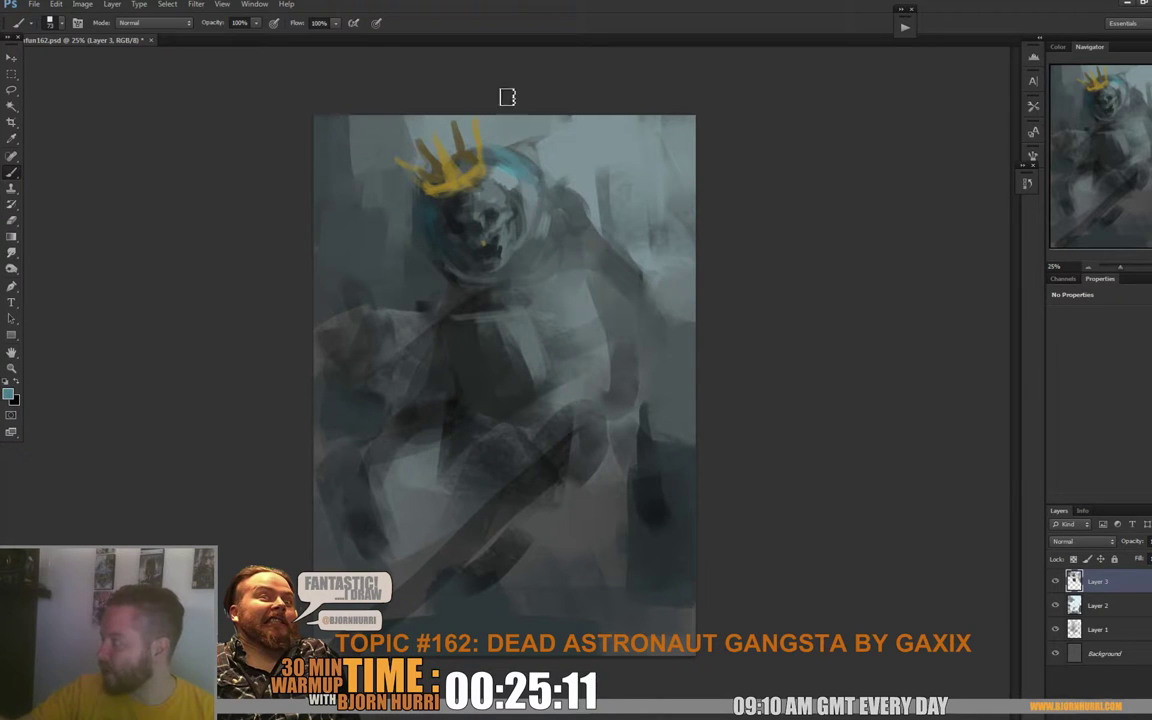
Step: Blend sampled teal tones down the lit side and around the lower edge of the helmet glass
alt+click(514, 169)
mouse_move(523, 181)
mouse_down()
mouse_move(502, 187)
mouse_move(541, 184)
mouse_move(550, 230)
mouse_up()
alt+click(514, 185)
drag(545, 181, 550, 222)
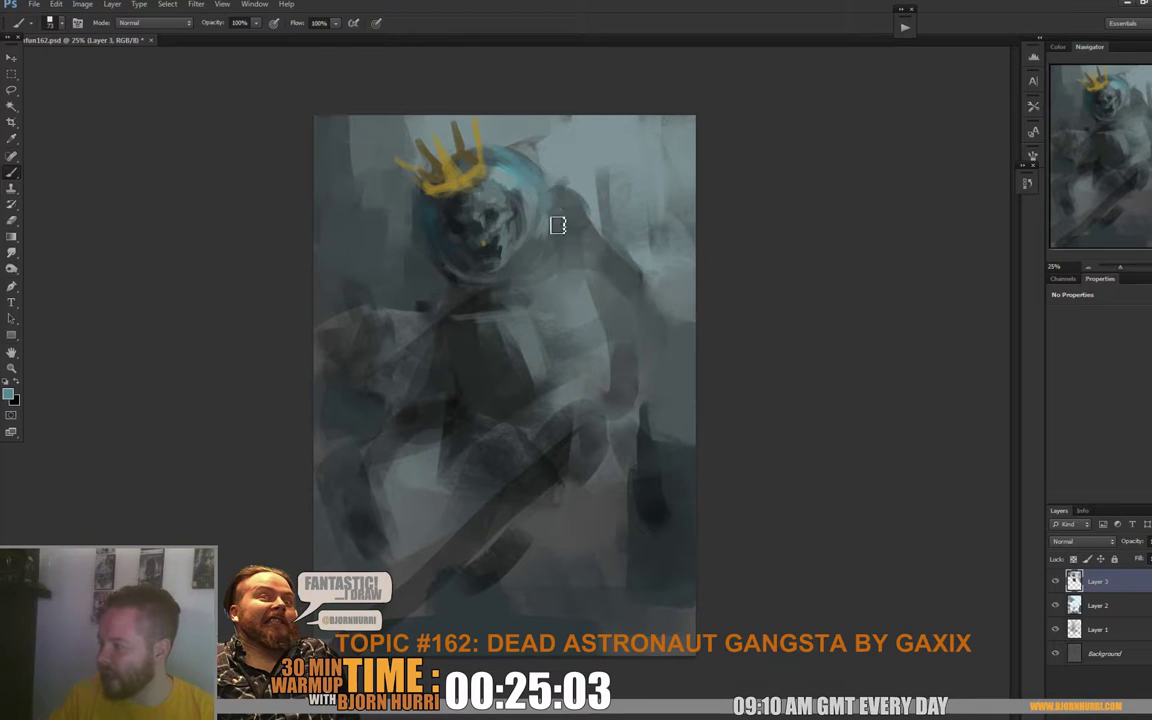
alt+click(517, 258)
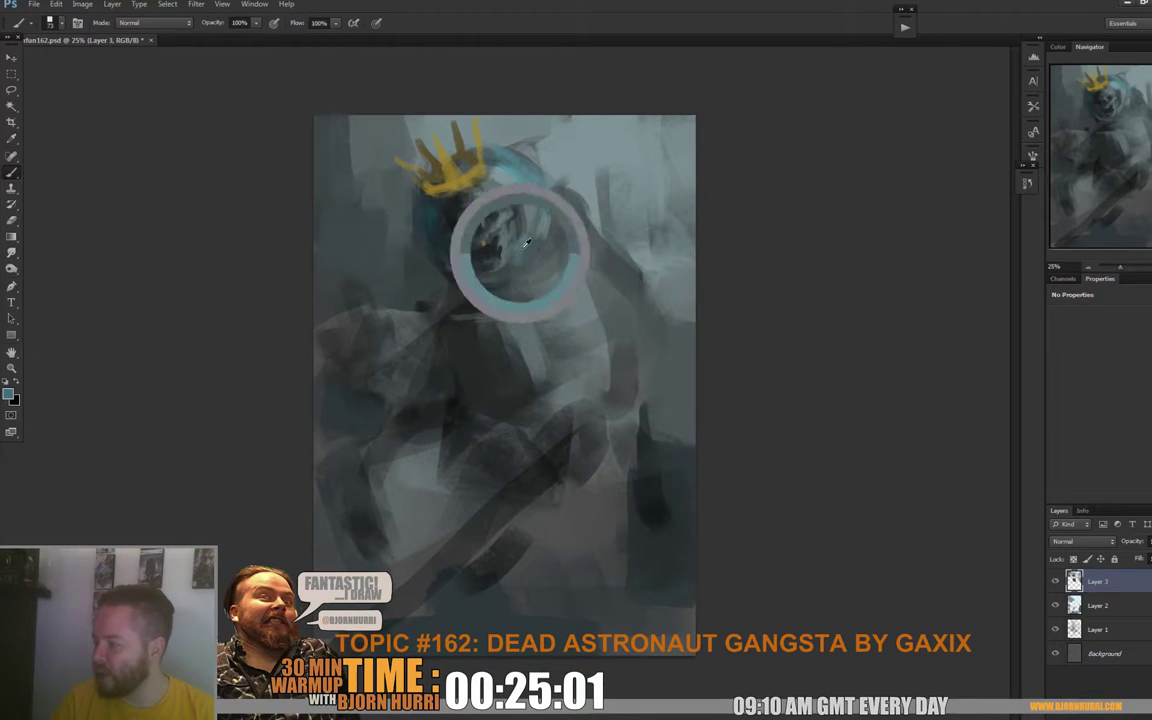
mouse_move(543, 239)
mouse_down()
mouse_move(530, 268)
mouse_move(545, 249)
mouse_move(503, 279)
mouse_up()
alt+click(529, 237)
alt+click(467, 233)
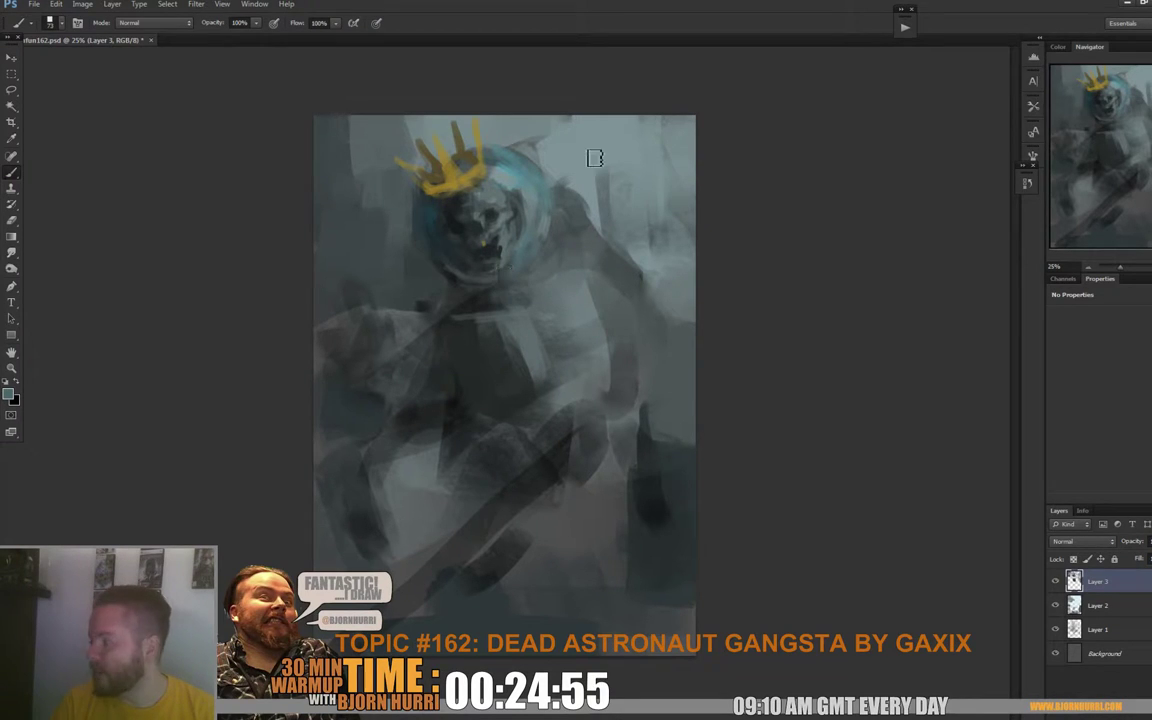
Step: Set the foreground colour to a pale blue and paint bright glass reflections on the helmet, reducing the brush to 22 px
alt+click(505, 171)
alt+click(503, 170)
click(8, 394)
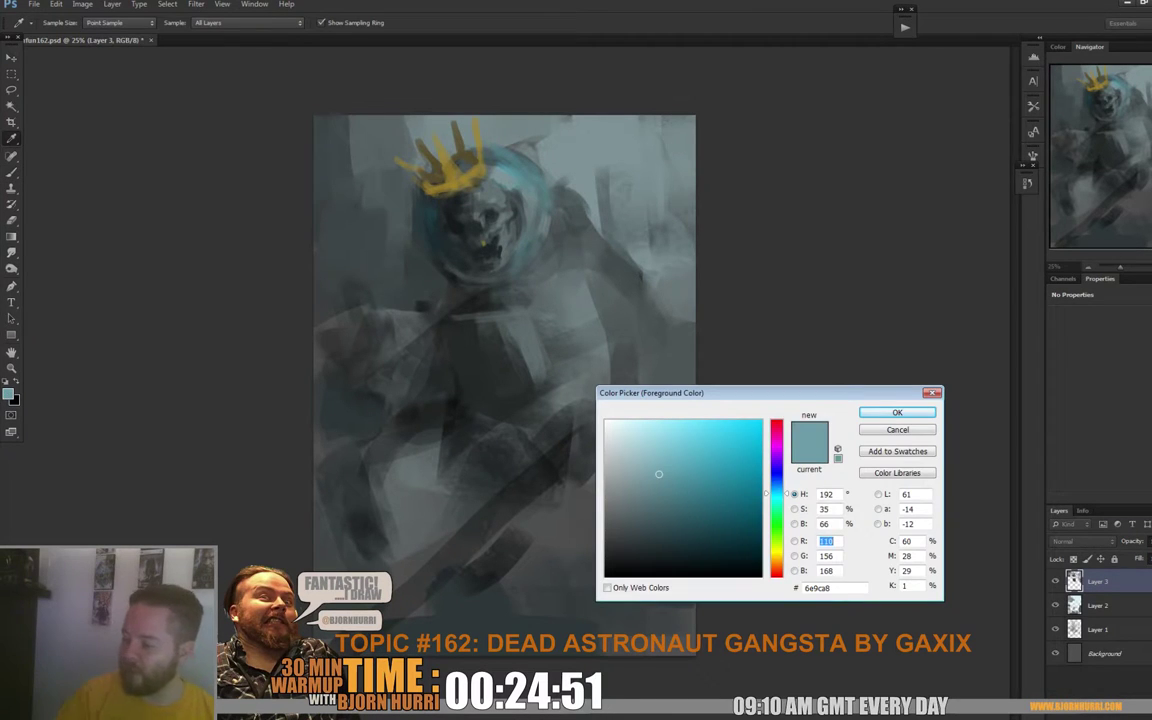
key(Return)
key(b)
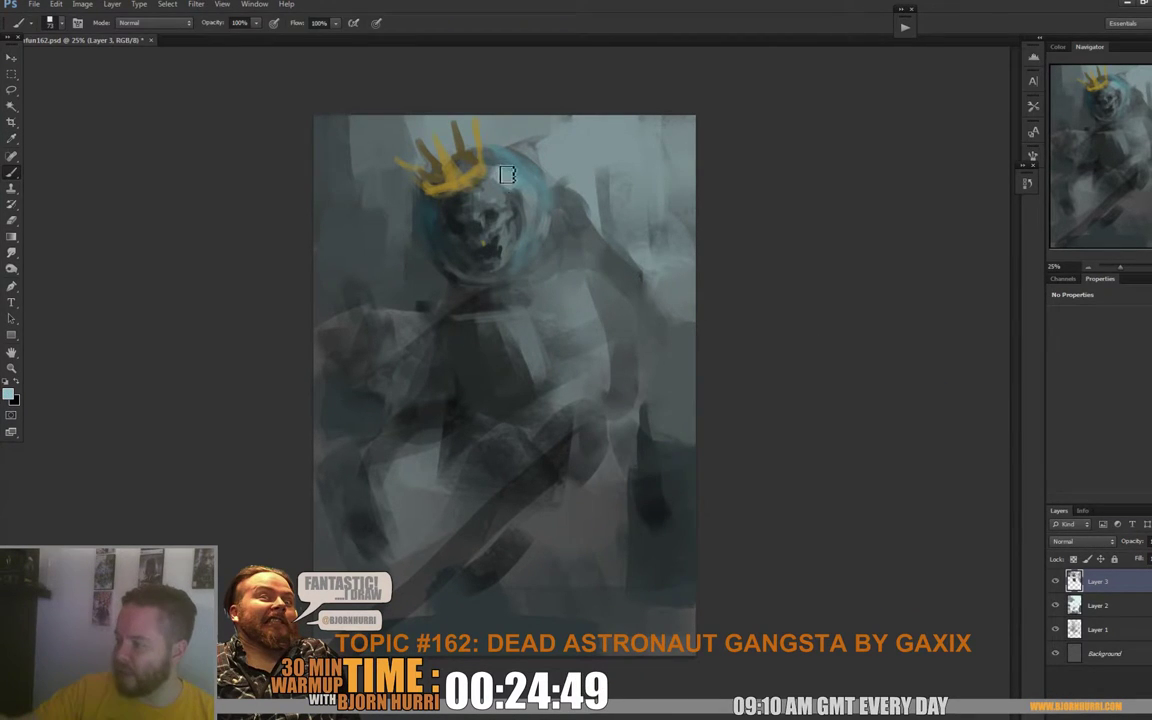
right_click(533, 190)
drag(625, 237, 592, 237)
key(Return)
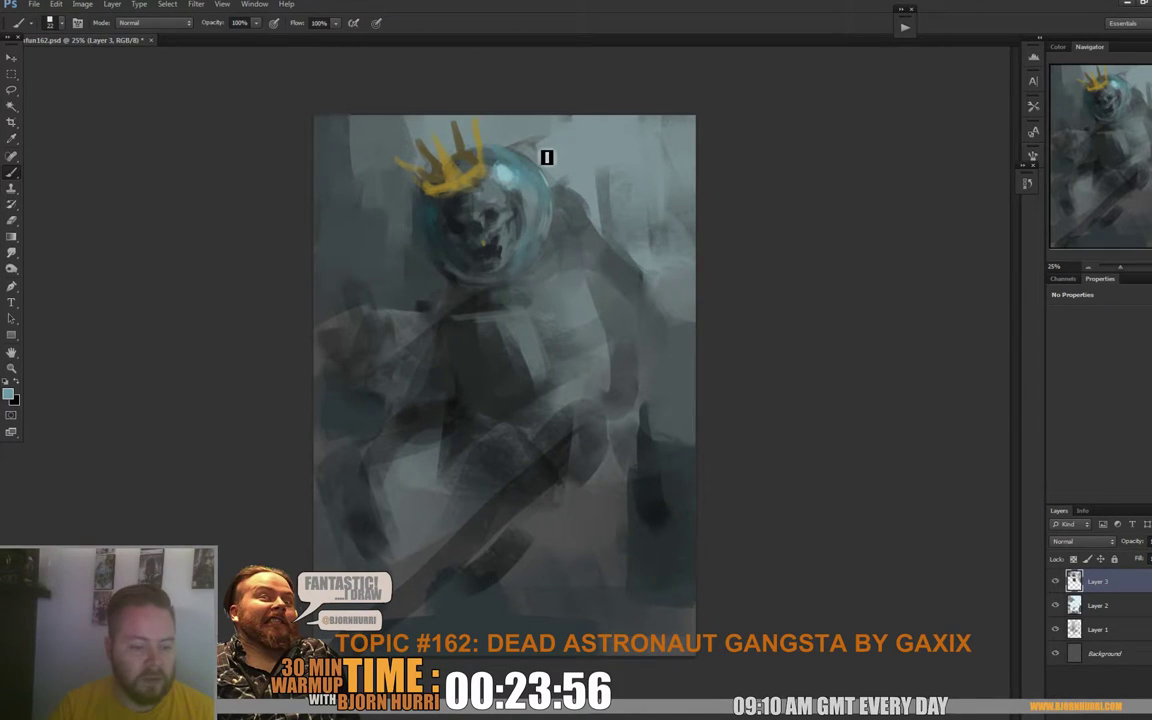
Step: Set the brush to 44 px and clean up the helmet's edges with sampled glass and background tones
alt+click(527, 210)
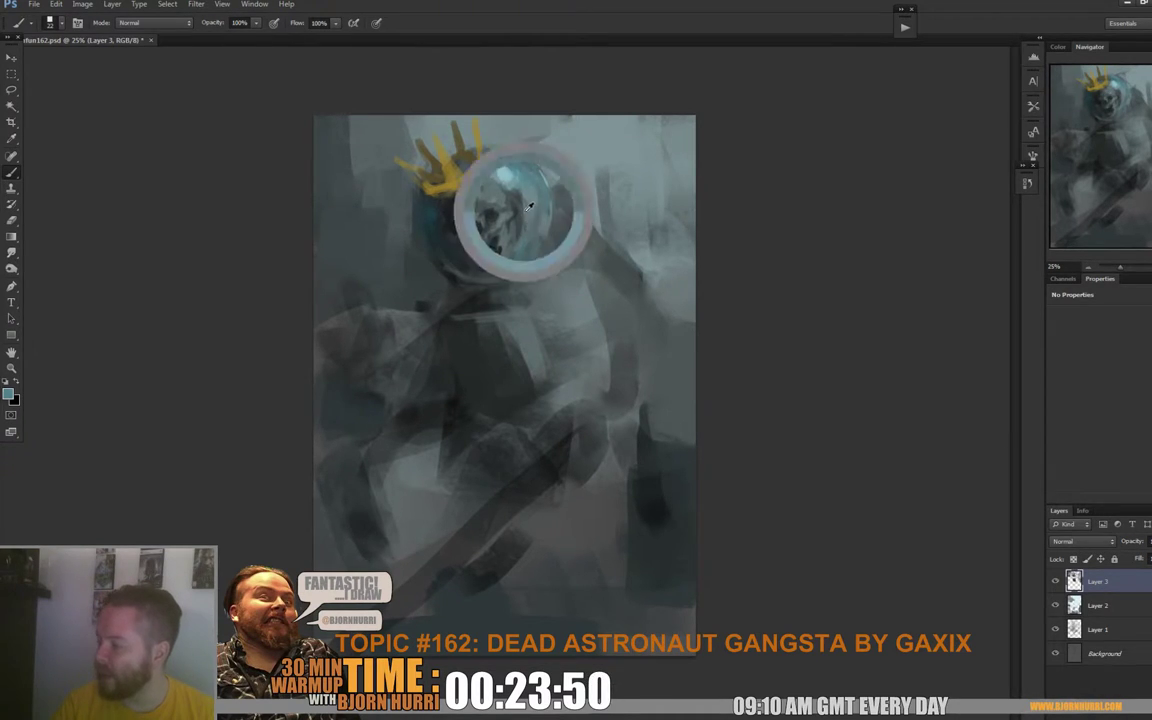
right_click(533, 218)
drag(572, 242, 586, 242)
alt+click(467, 186)
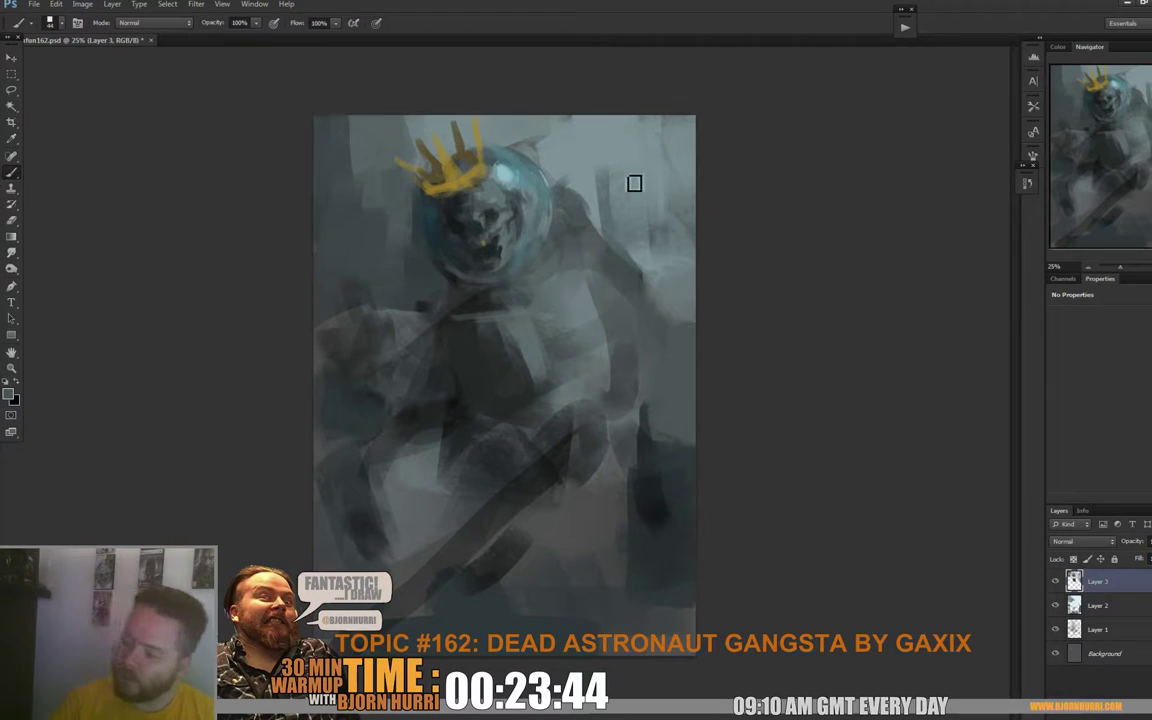
alt+click(408, 223)
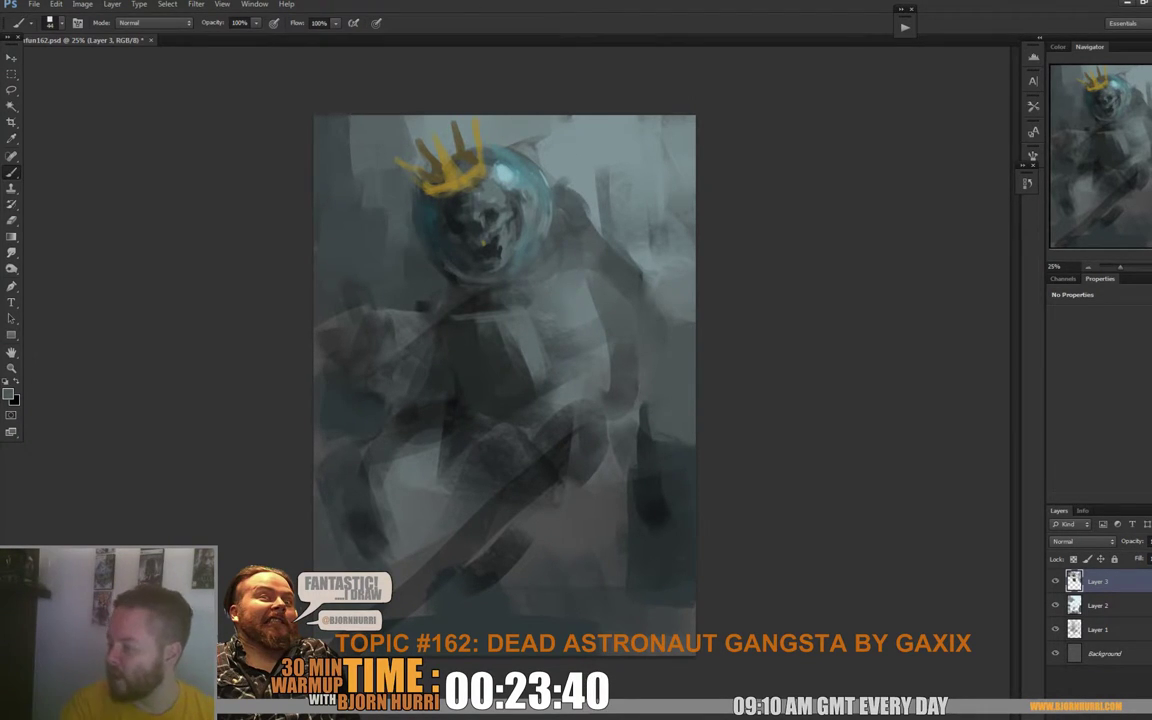
Step: Set the brush to 152 px and paint the upper arm beside the backpack in a sampled light grey-blue
right_click(800, 509)
drag(653, 350, 681, 350)
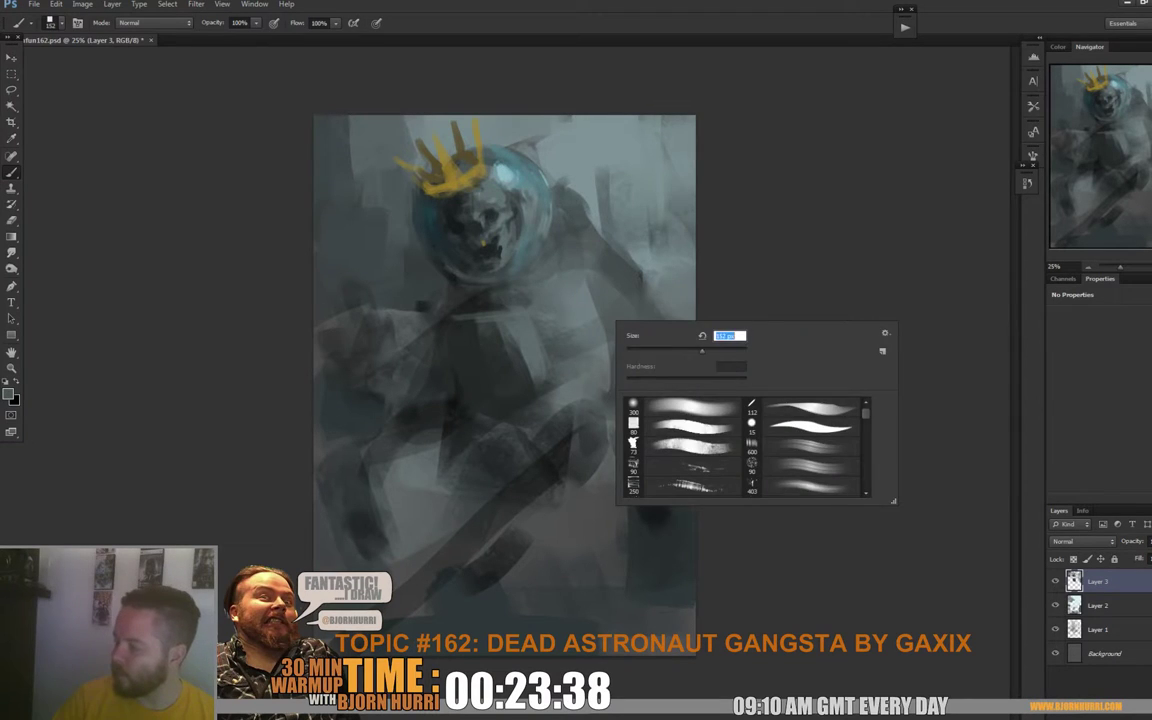
alt+click(620, 175)
mouse_move(599, 245)
mouse_down()
mouse_move(606, 277)
mouse_move(574, 272)
mouse_move(572, 257)
mouse_move(614, 264)
mouse_move(604, 297)
mouse_move(585, 271)
mouse_move(603, 331)
mouse_move(633, 327)
mouse_move(614, 369)
mouse_move(626, 358)
mouse_move(627, 309)
mouse_move(625, 350)
mouse_up()
alt+click(630, 378)
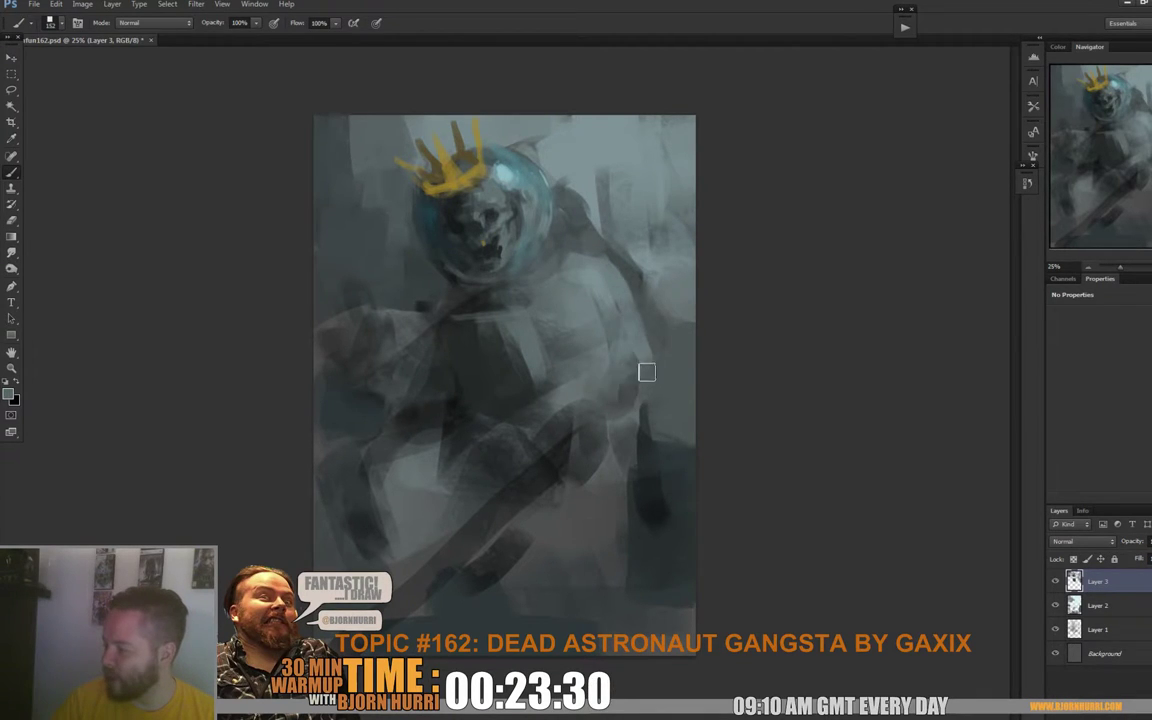
Step: Paint the light elbow, forearm and gloved hand gripping the weapon with sampled grey tones
mouse_move(668, 369)
mouse_down()
mouse_move(623, 348)
mouse_move(595, 407)
mouse_move(640, 367)
mouse_move(565, 409)
mouse_move(628, 401)
mouse_move(582, 402)
mouse_move(594, 428)
mouse_move(580, 439)
mouse_move(583, 464)
mouse_move(570, 464)
mouse_move(562, 440)
mouse_move(561, 478)
mouse_move(581, 447)
mouse_up()
alt+click(581, 411)
alt+click(583, 460)
alt+click(564, 482)
alt+click(577, 443)
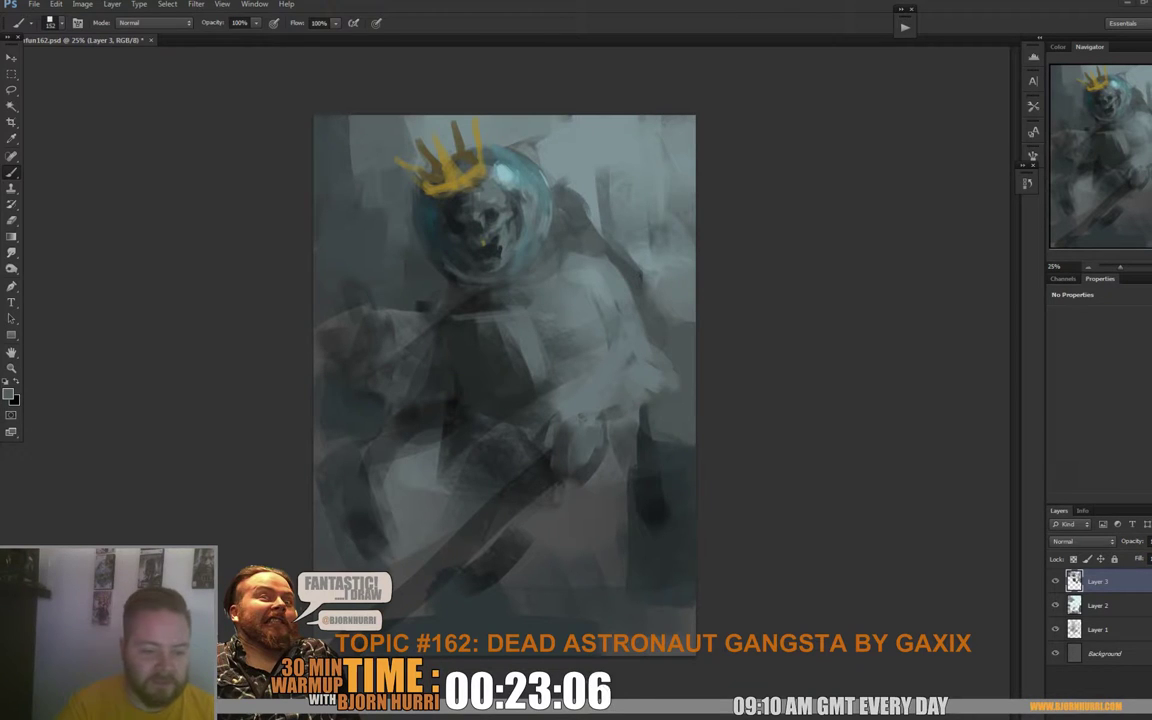
Step: Rework the chest panel's light edge and the collar and shoulder below the helmet with sampled greys
alt+click(524, 338)
drag(516, 328, 517, 363)
alt+click(481, 303)
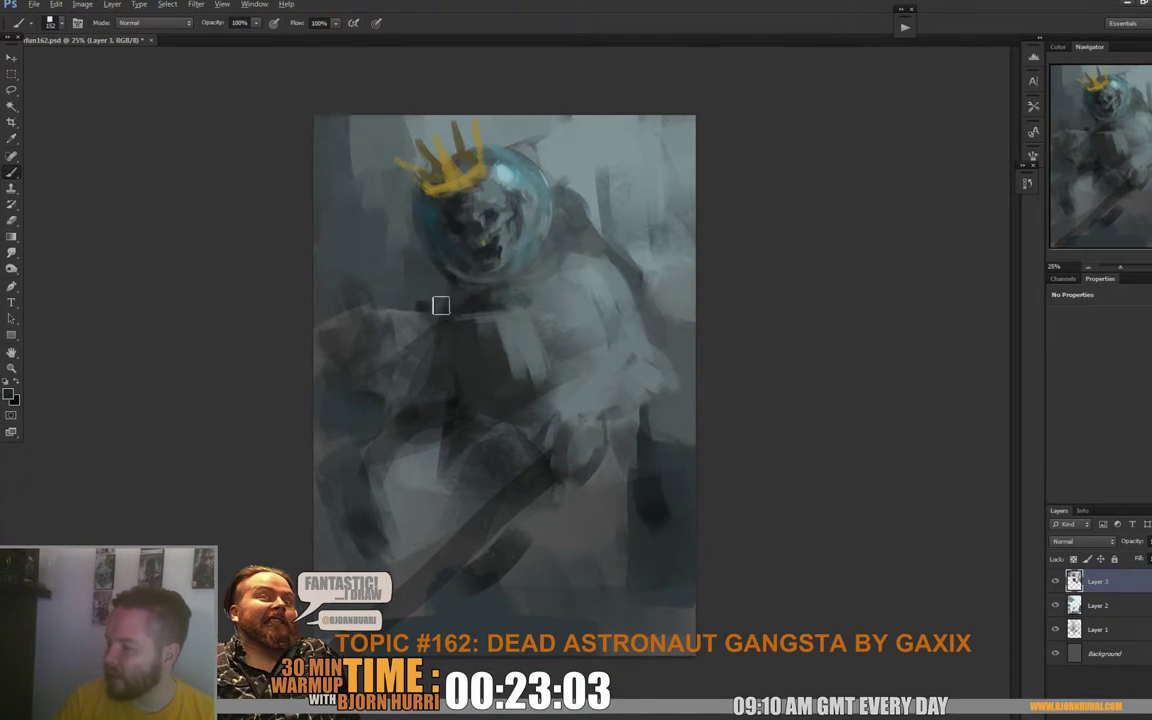
alt+click(390, 298)
alt+click(301, 307)
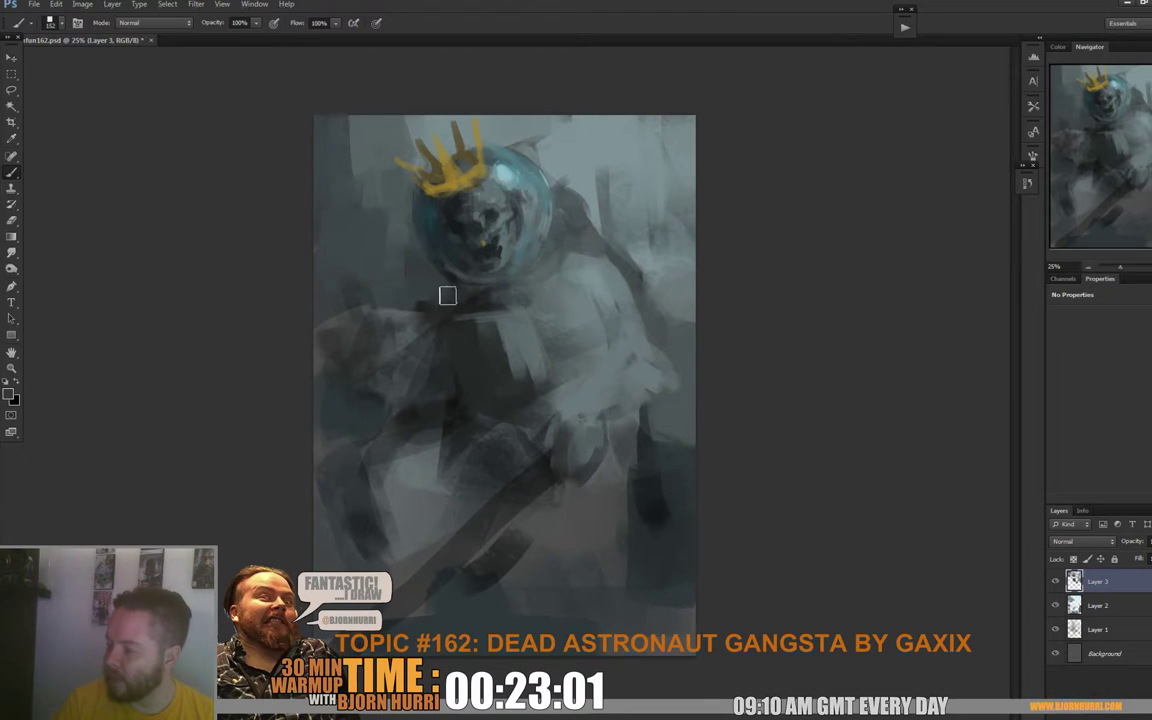
drag(451, 296, 420, 317)
alt+click(440, 302)
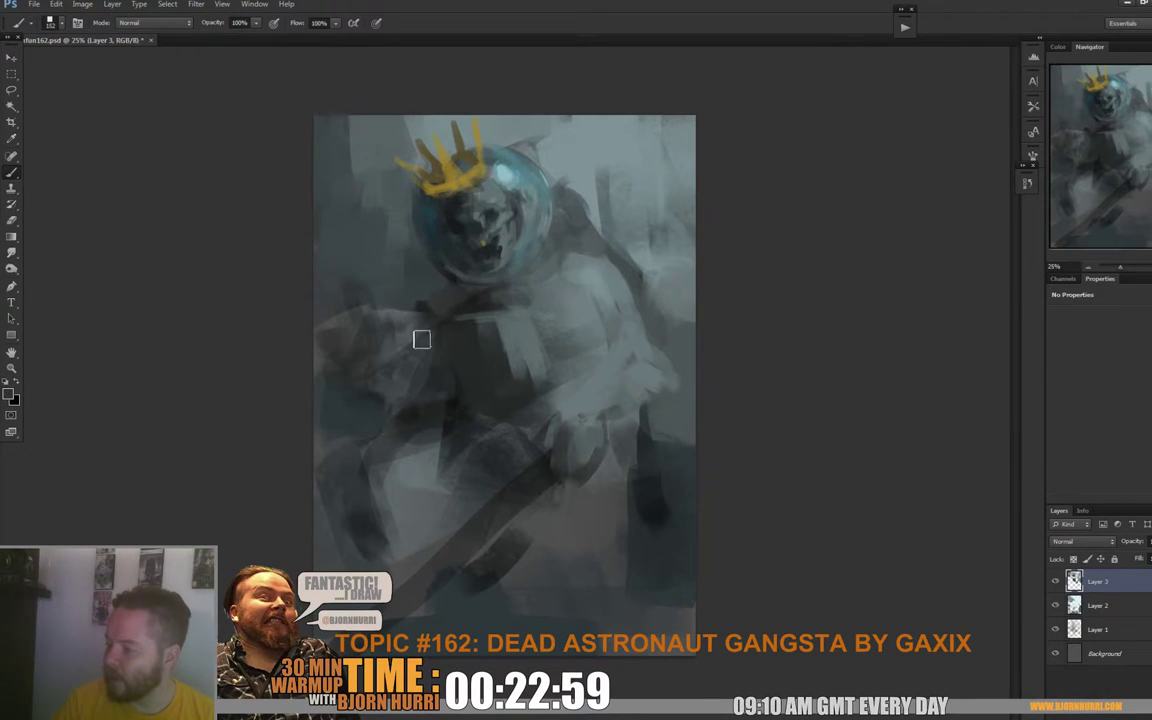
Step: Set the brush to 22 px and touch up the dark collar and shoulder line with a sampled tone
right_click(452, 325)
drag(553, 368, 514, 368)
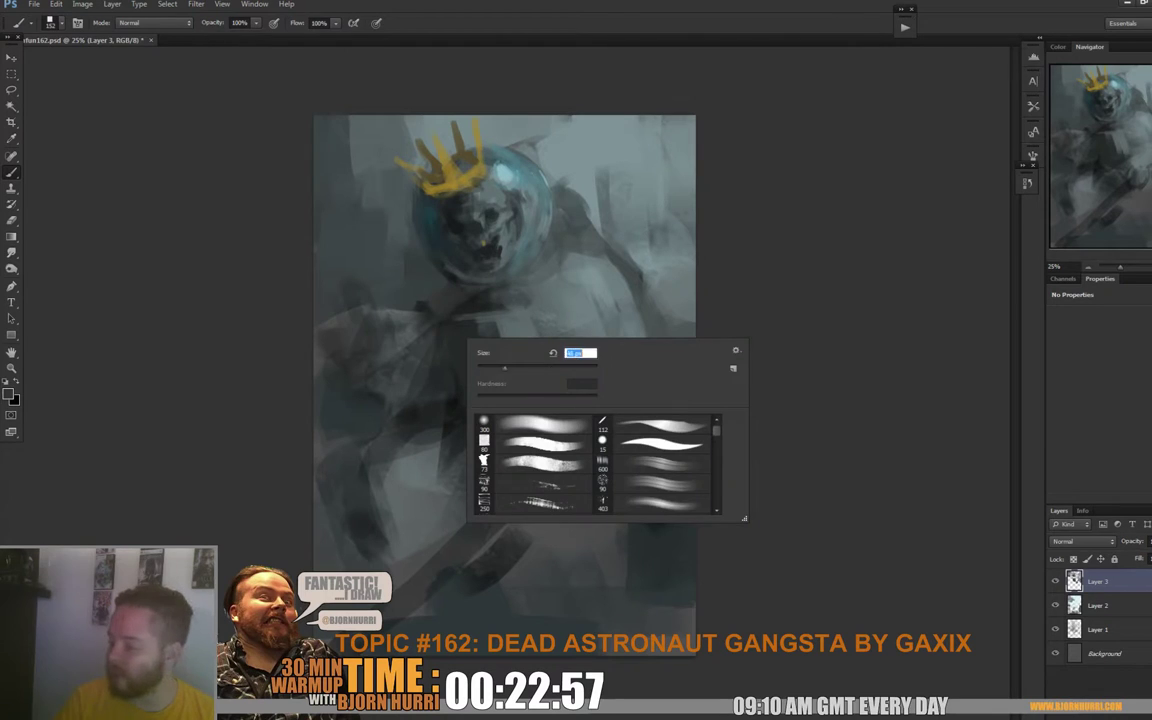
alt+click(452, 313)
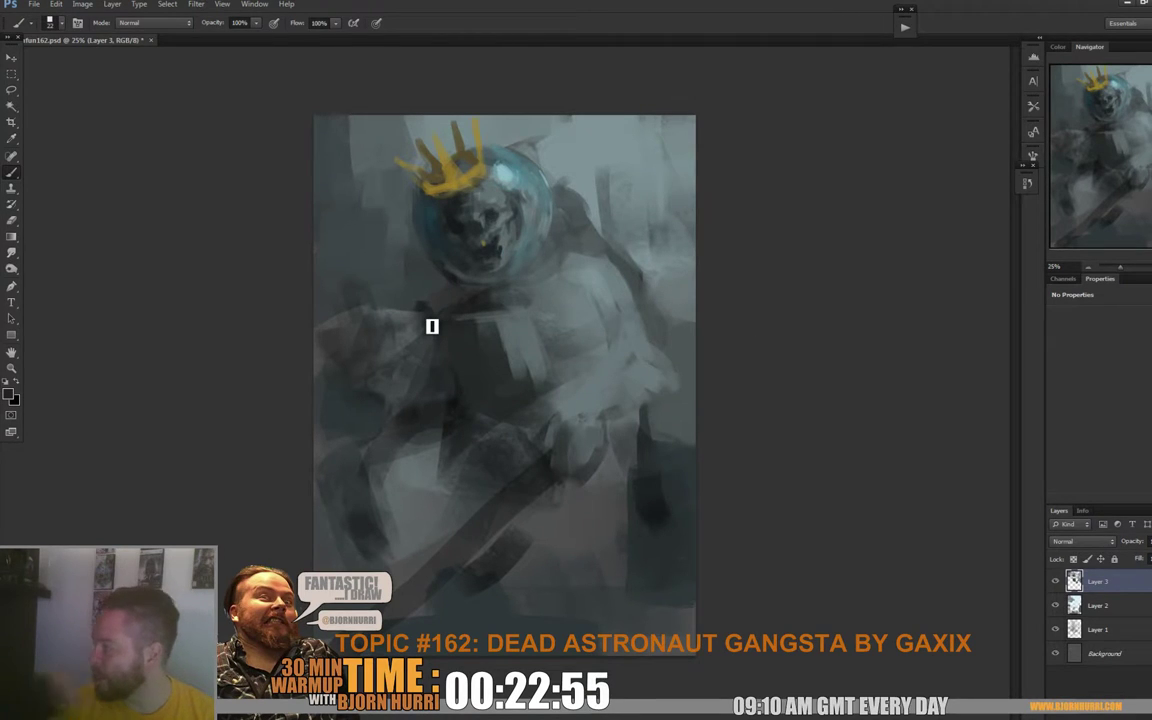
Step: Paint a dark curved hose arching from the helmet to the backpack, cleaning its outer edge with sampled background tones
right_click(580, 290)
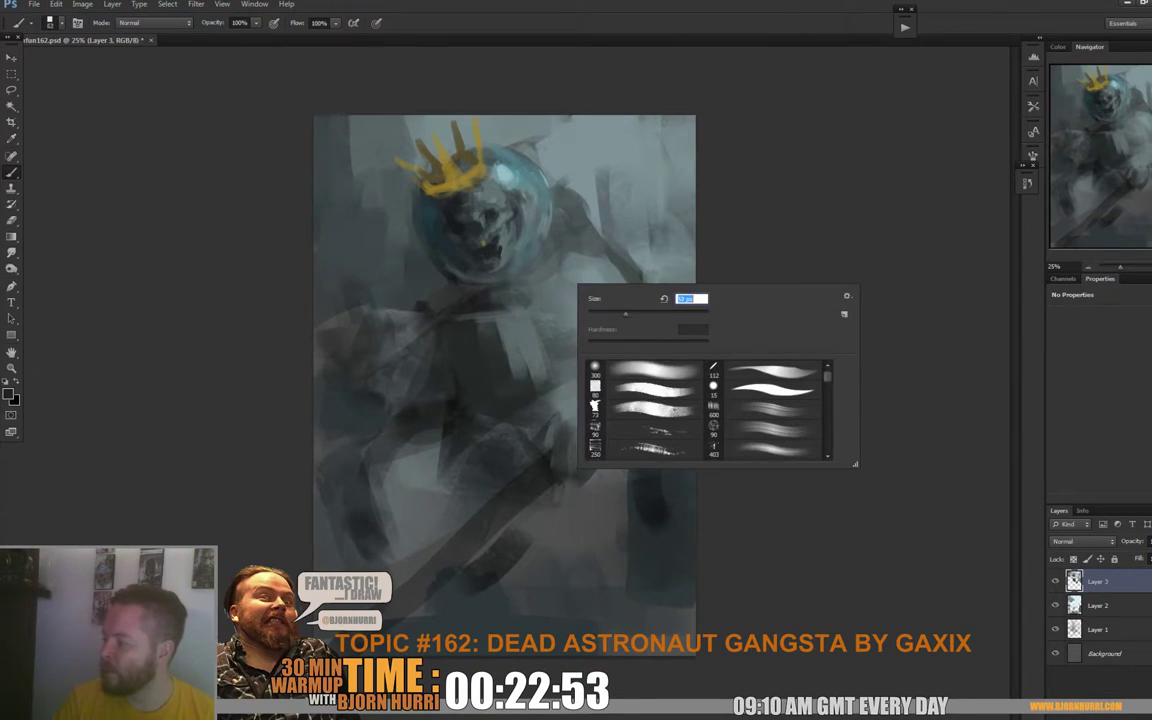
alt+click(580, 158)
mouse_move(522, 147)
mouse_down()
mouse_move(600, 177)
mouse_move(605, 218)
mouse_up()
mouse_move(574, 143)
mouse_down()
mouse_move(521, 154)
mouse_move(541, 143)
mouse_move(525, 147)
mouse_move(586, 149)
mouse_up()
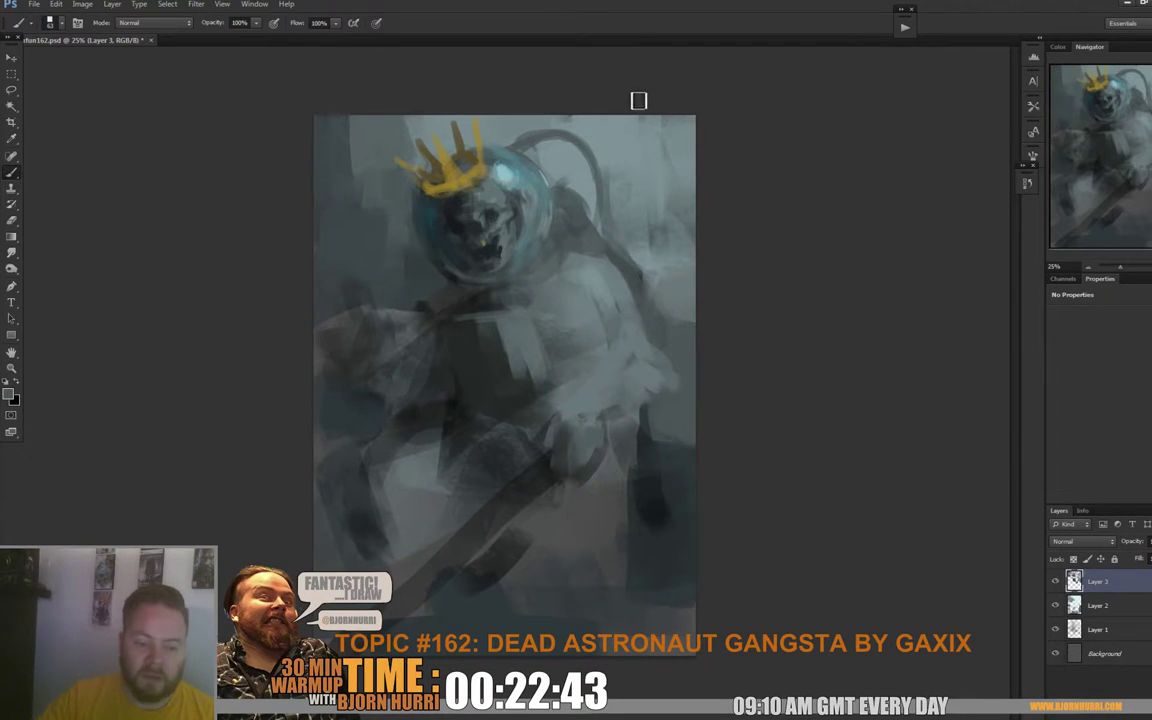
alt+click(611, 167)
mouse_move(609, 182)
mouse_down()
mouse_move(618, 227)
mouse_move(629, 222)
mouse_up()
alt+click(630, 227)
Step: Mix the ochre 796531, set the brush to 176 px, and brush ochre behind the backpack and teal beside the crown into the background
click(8, 394)
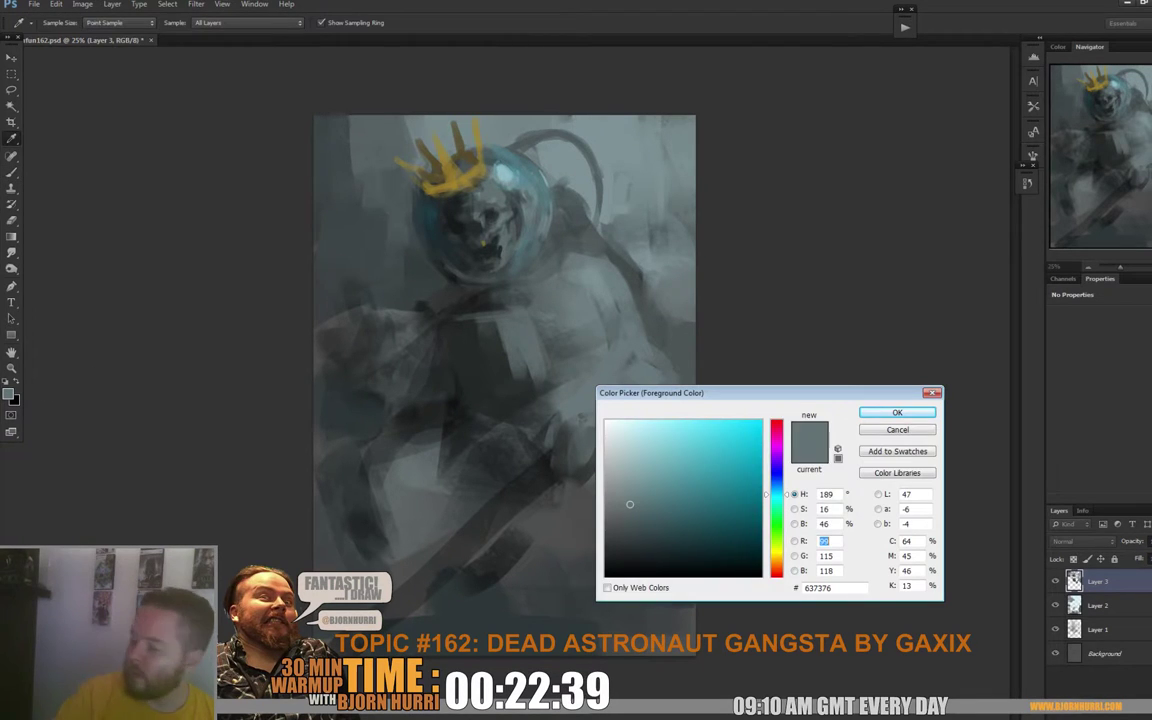
click(777, 559)
drag(630, 504, 697, 502)
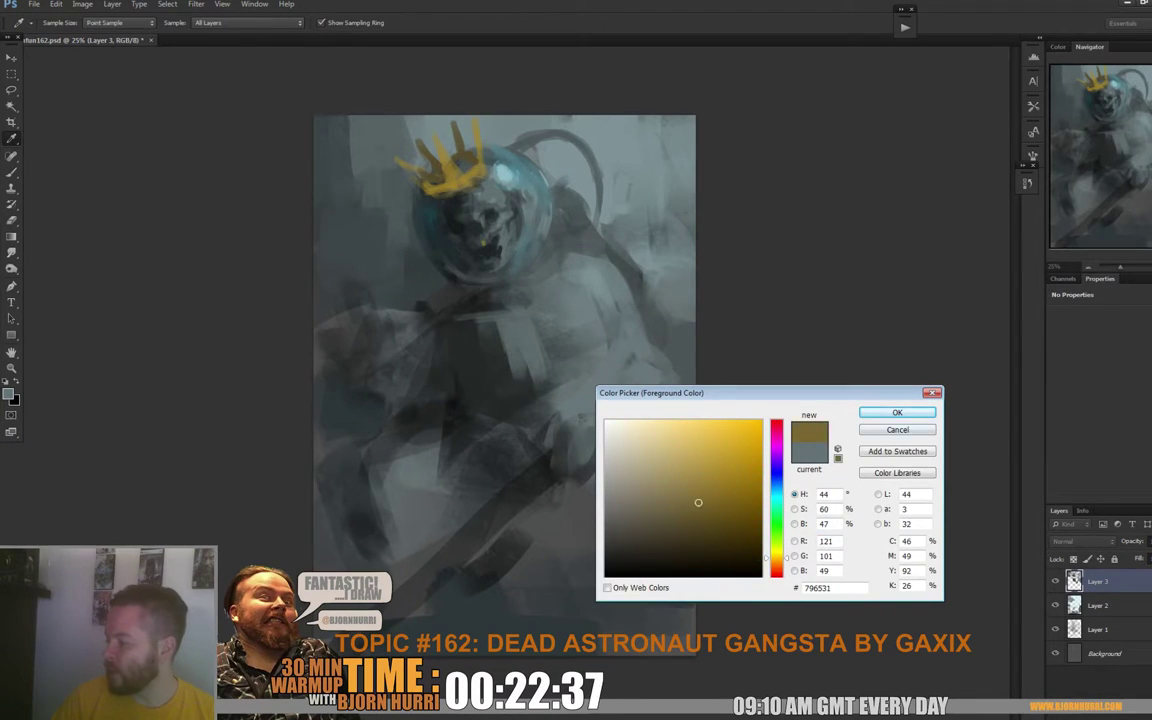
key(Return)
key(b)
right_click(668, 196)
mouse_move(632, 196)
mouse_down()
mouse_move(630, 236)
mouse_move(611, 228)
mouse_up()
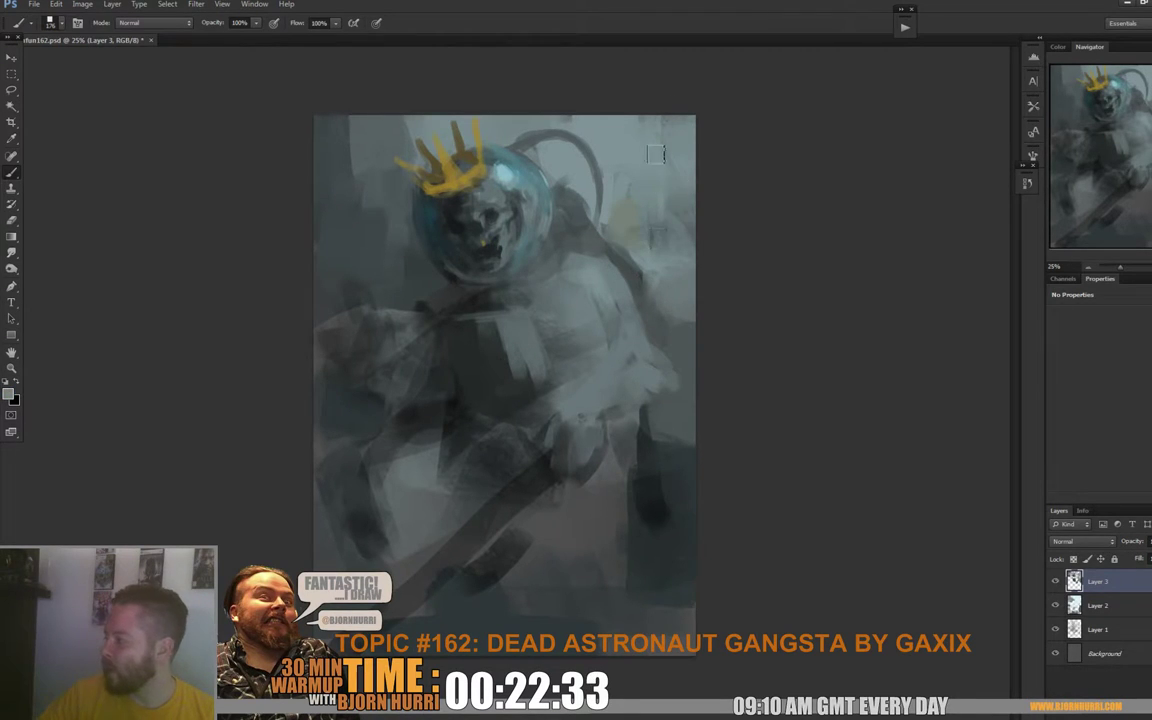
drag(684, 191, 691, 344)
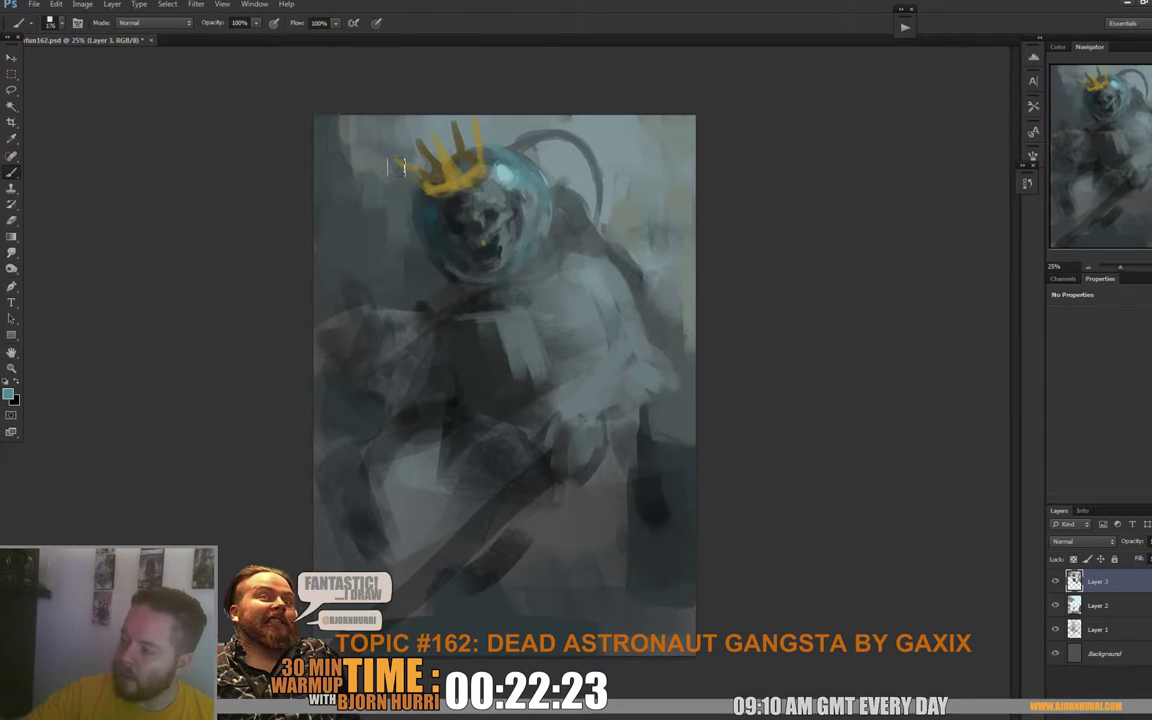
drag(410, 149, 404, 113)
alt+click(397, 132)
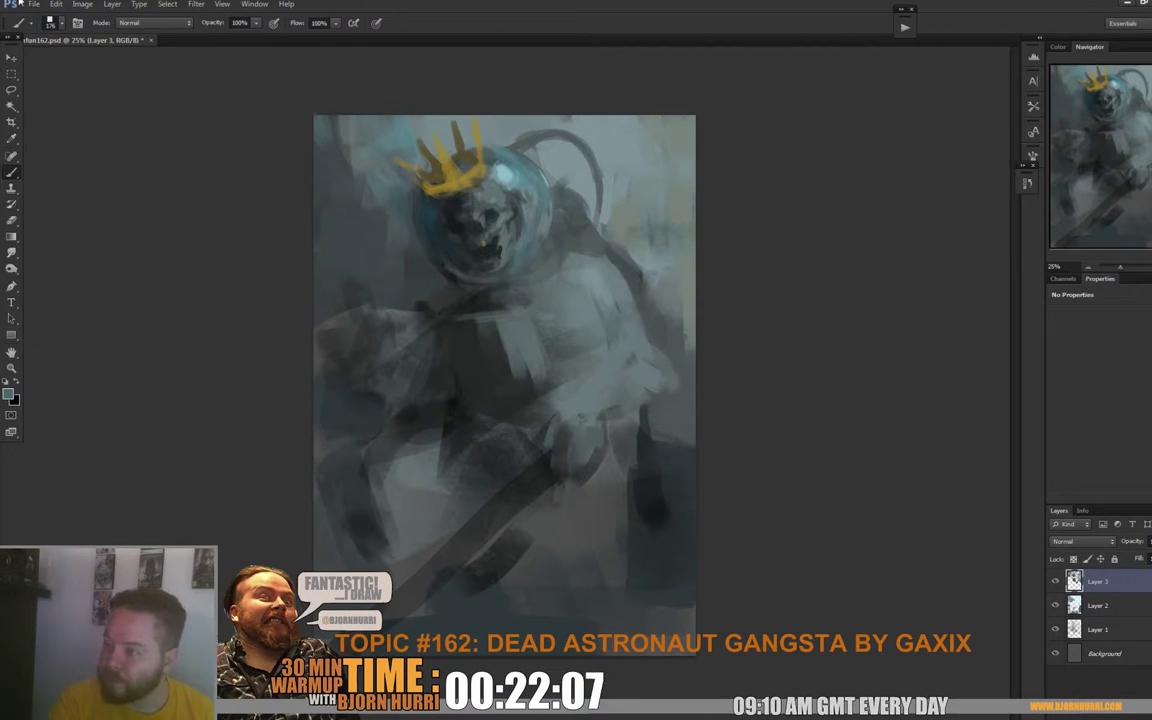
Step: Flip the whole canvas horizontally
click(76, 4)
mouse_move(120, 116)
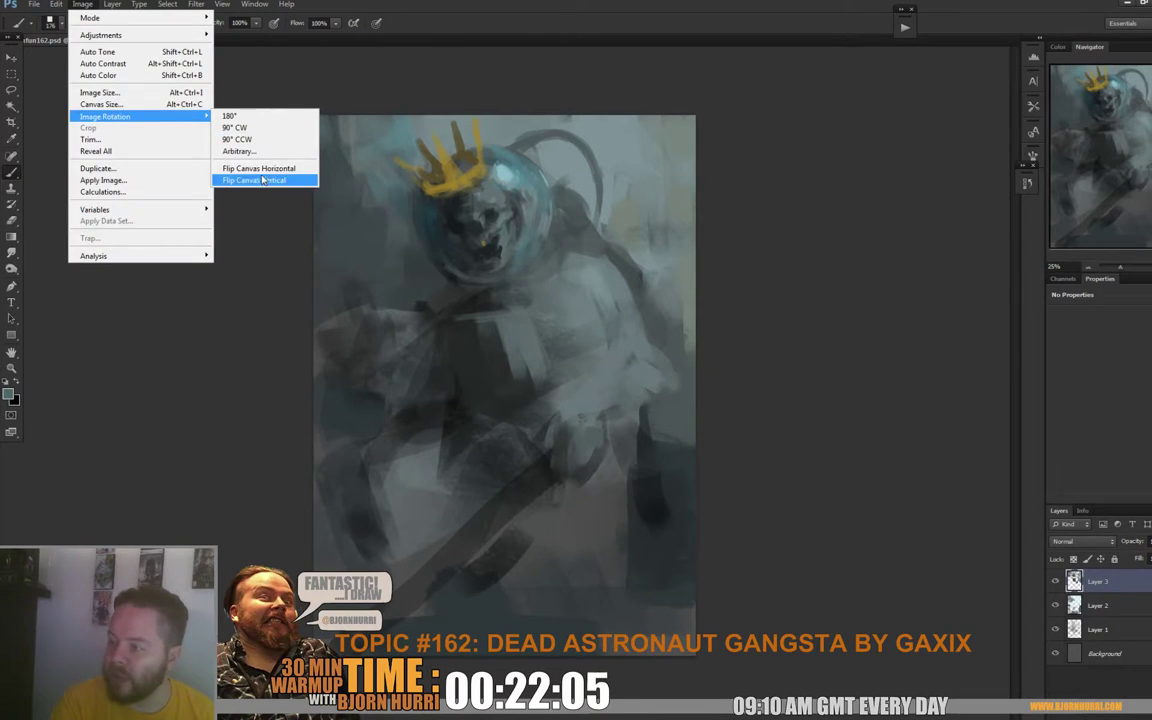
click(265, 168)
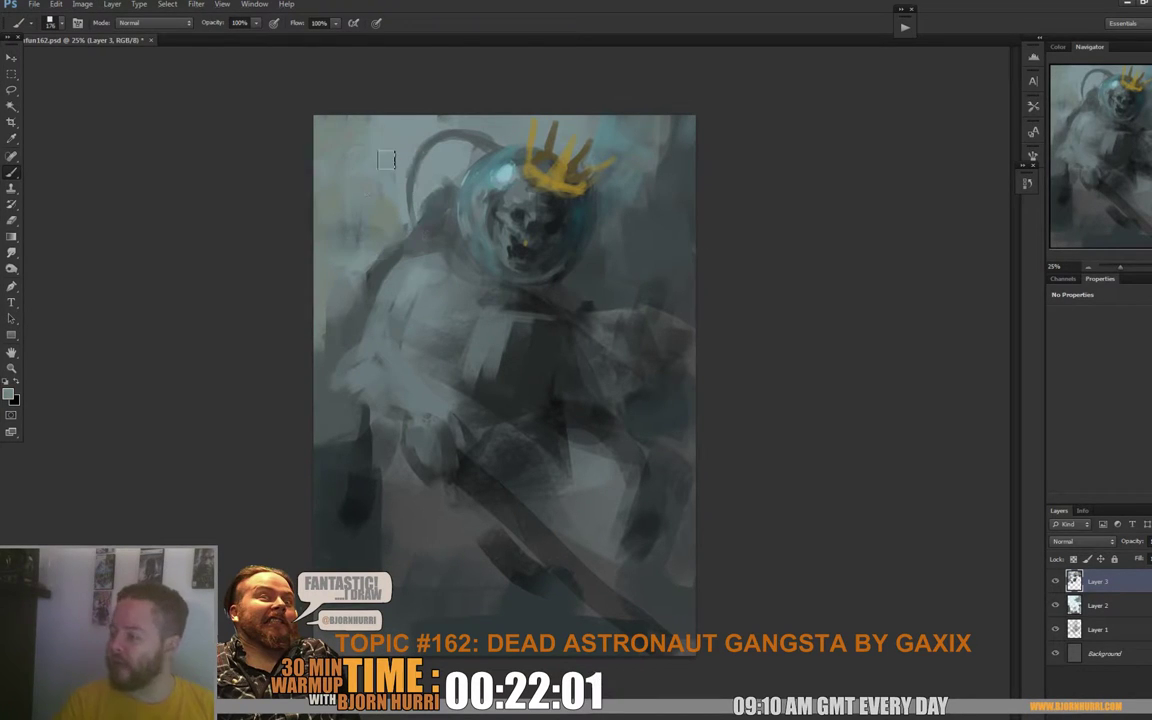
Step: Reduce the brush size and paint a light grey background patch between the helmet and the far shoulder
right_click(640, 254)
click(682, 274)
click(591, 262)
mouse_move(591, 262)
mouse_down()
mouse_move(584, 272)
mouse_move(604, 258)
mouse_move(575, 288)
mouse_move(609, 303)
mouse_move(617, 293)
mouse_move(617, 312)
mouse_up()
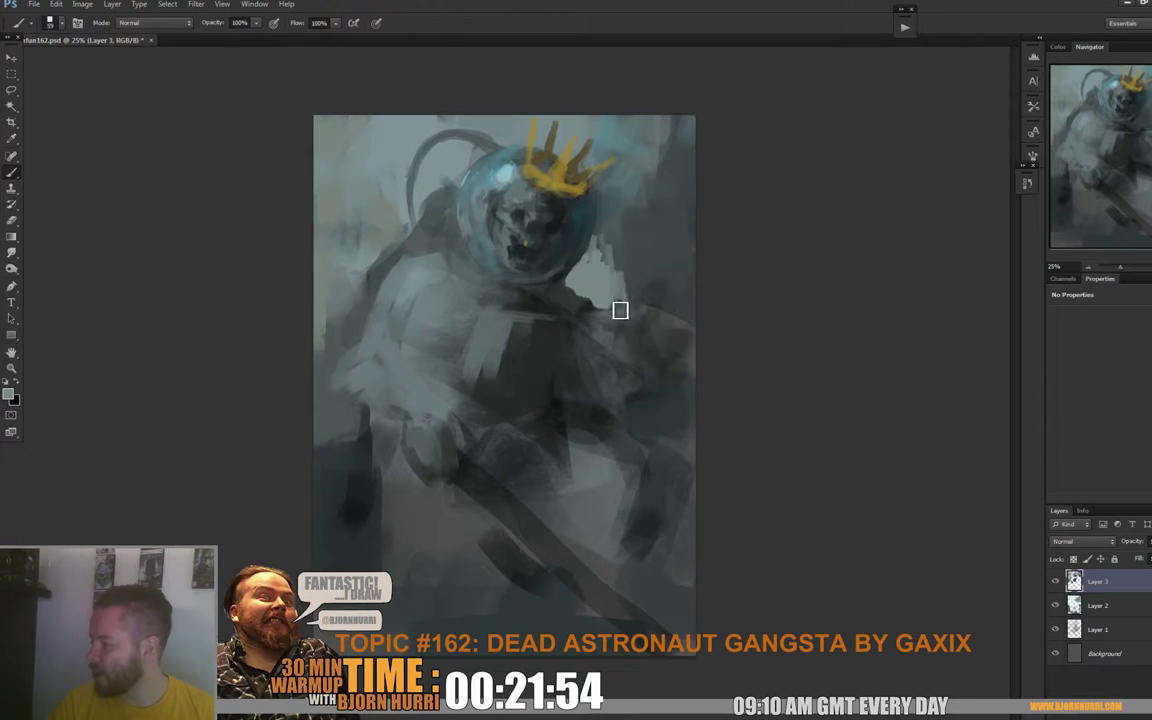
Step: Set the brush to 104 px and blend sampled darker background tones over the area beside the helmet and crown
right_click(624, 252)
click(683, 277)
alt+click(667, 138)
drag(670, 122, 612, 252)
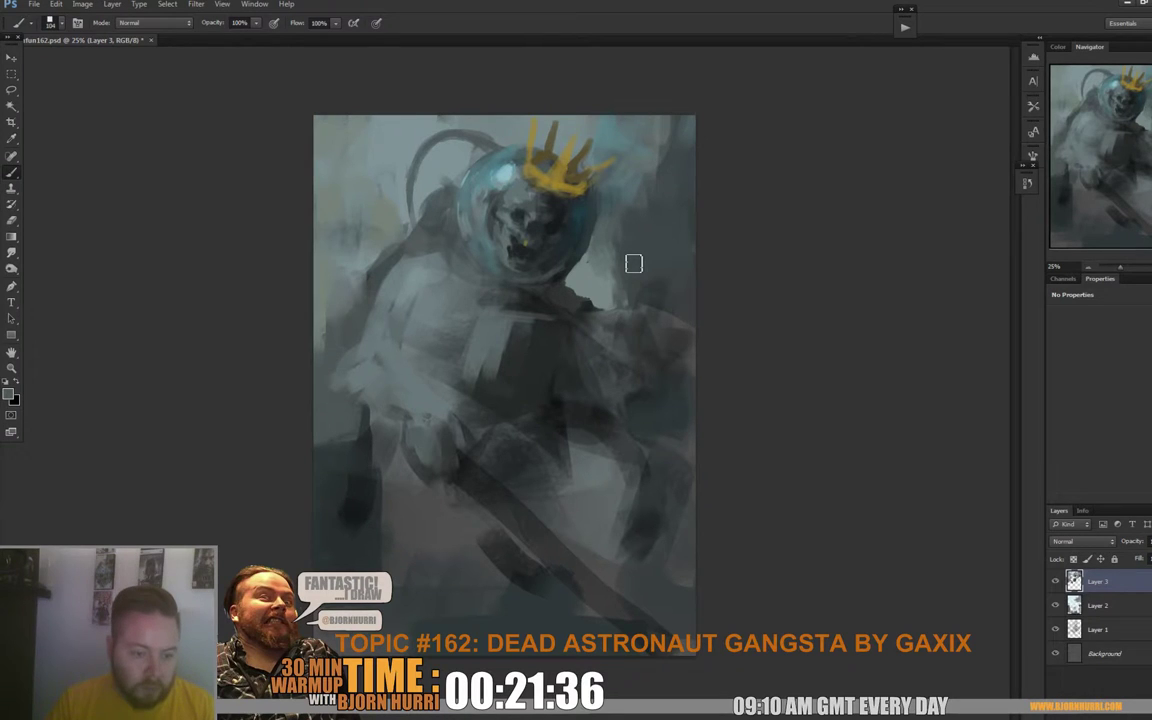
Step: Darken the far shoulder, the underside of the outstretched arm and the area beneath it with sampled dark greys
drag(580, 312, 568, 295)
alt+click(586, 309)
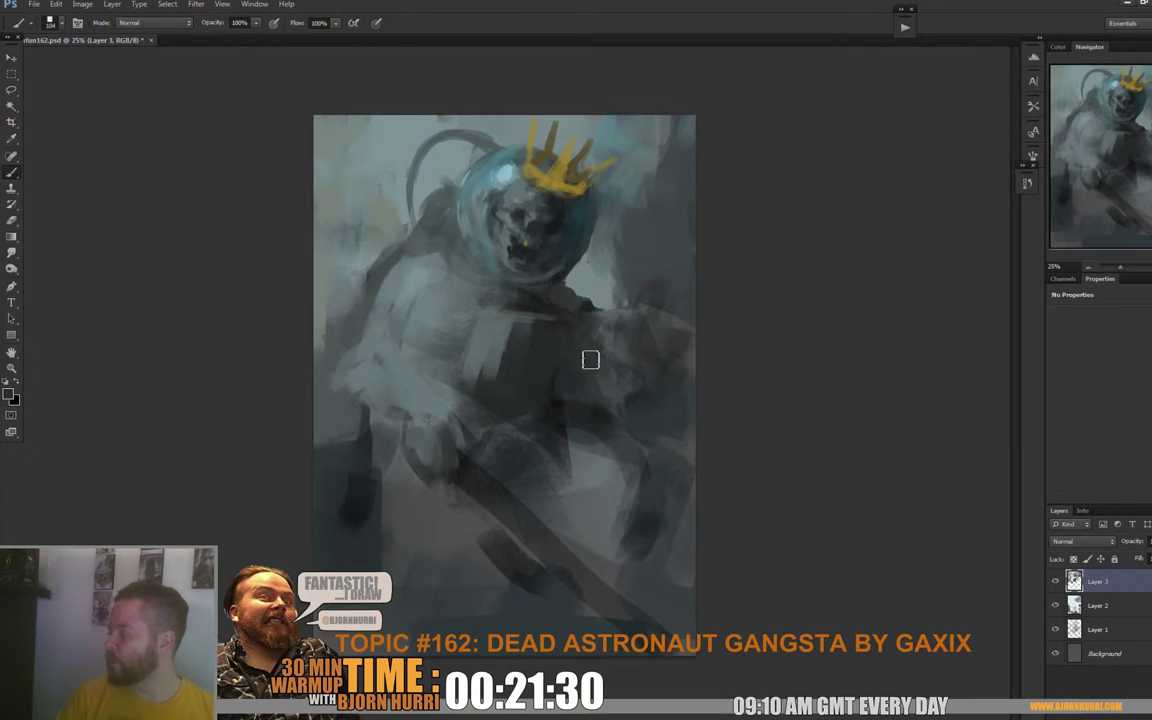
drag(590, 360, 650, 380)
alt+click(569, 354)
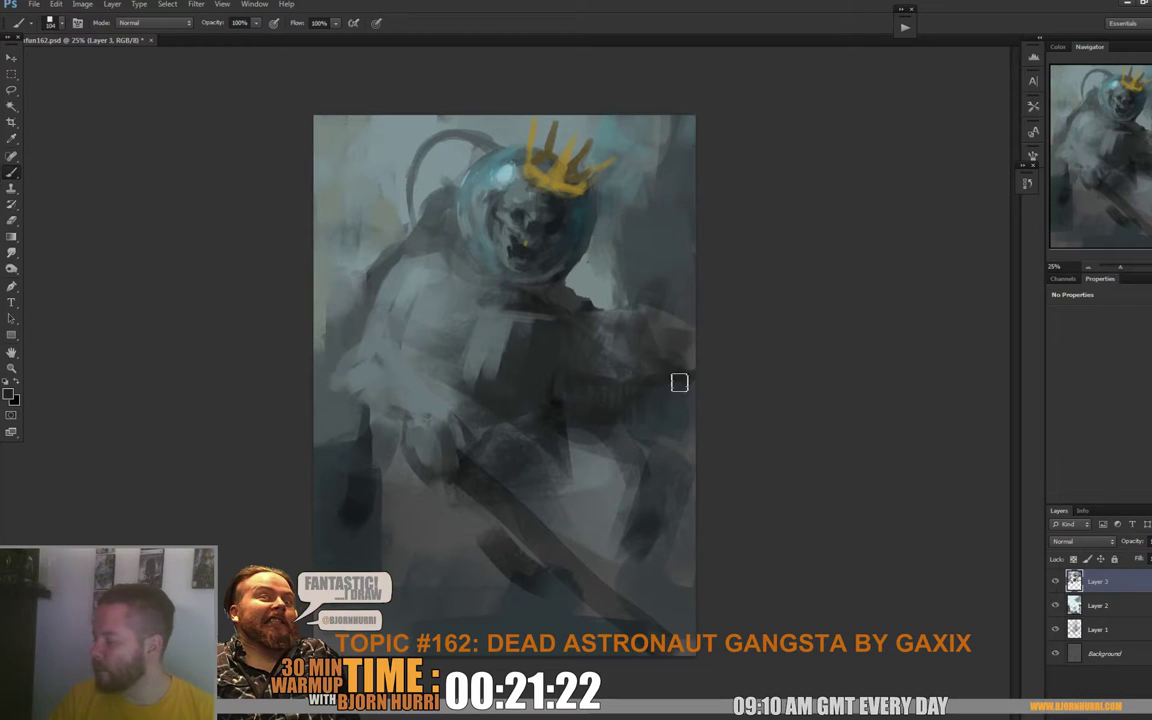
alt+click(645, 438)
drag(584, 398, 653, 448)
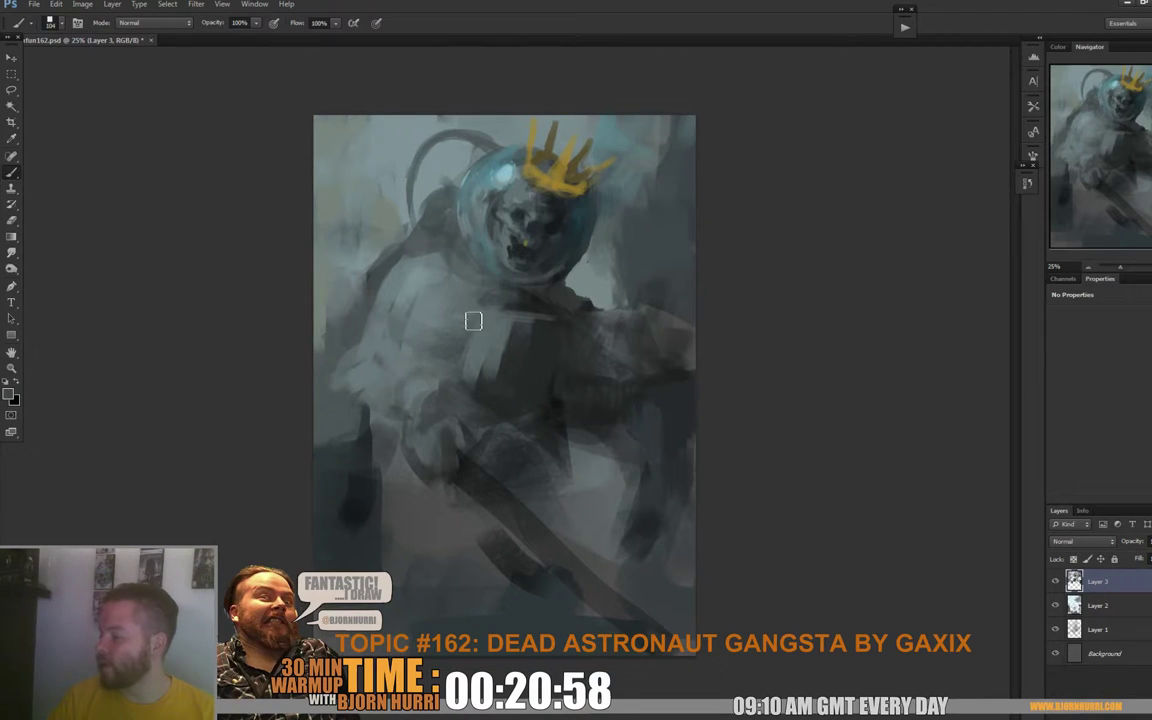
Step: Rework the light and shadow shapes on the near upper arm and sleeve with sampled greys
alt+click(438, 325)
mouse_move(438, 362)
mouse_down()
mouse_move(447, 341)
mouse_move(447, 383)
mouse_move(405, 302)
mouse_up()
alt+click(445, 343)
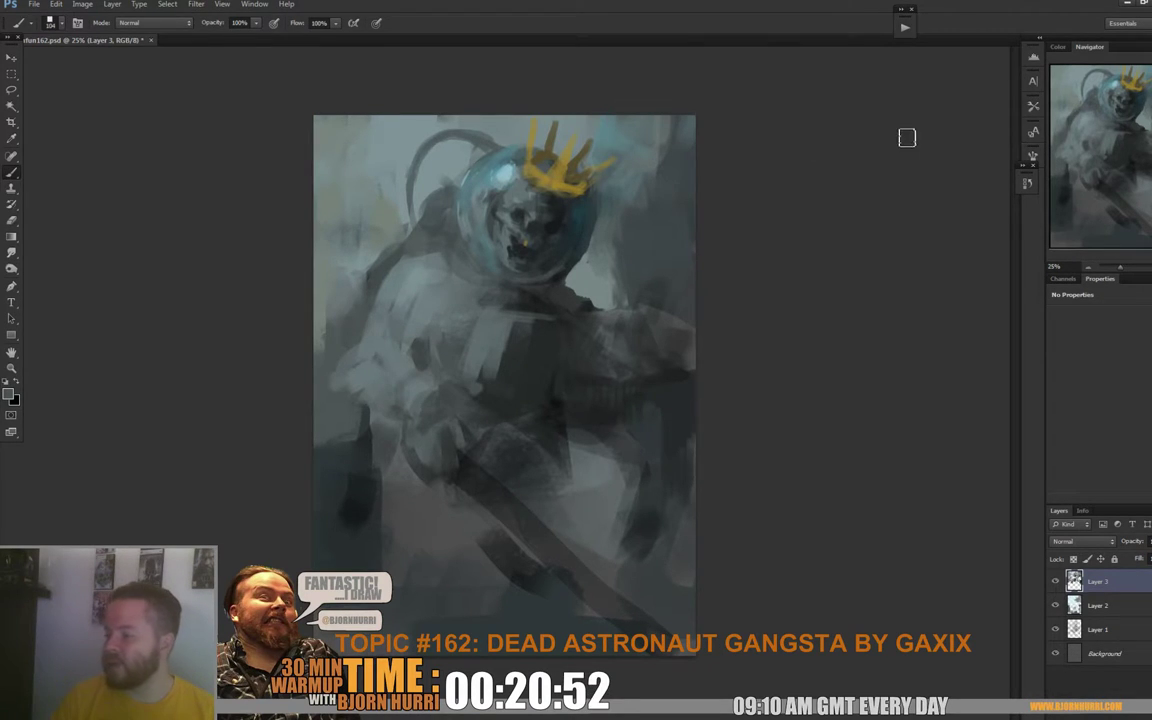
alt+click(409, 292)
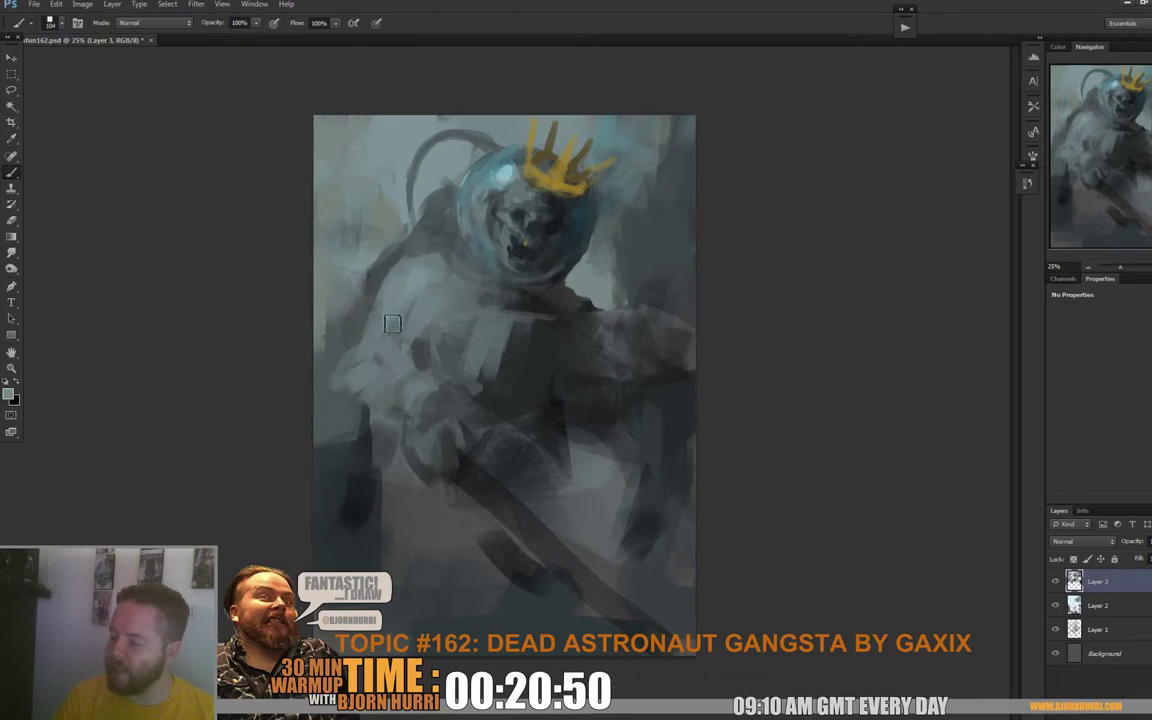
mouse_move(418, 322)
mouse_down()
mouse_move(382, 339)
mouse_move(406, 355)
mouse_move(371, 352)
mouse_up()
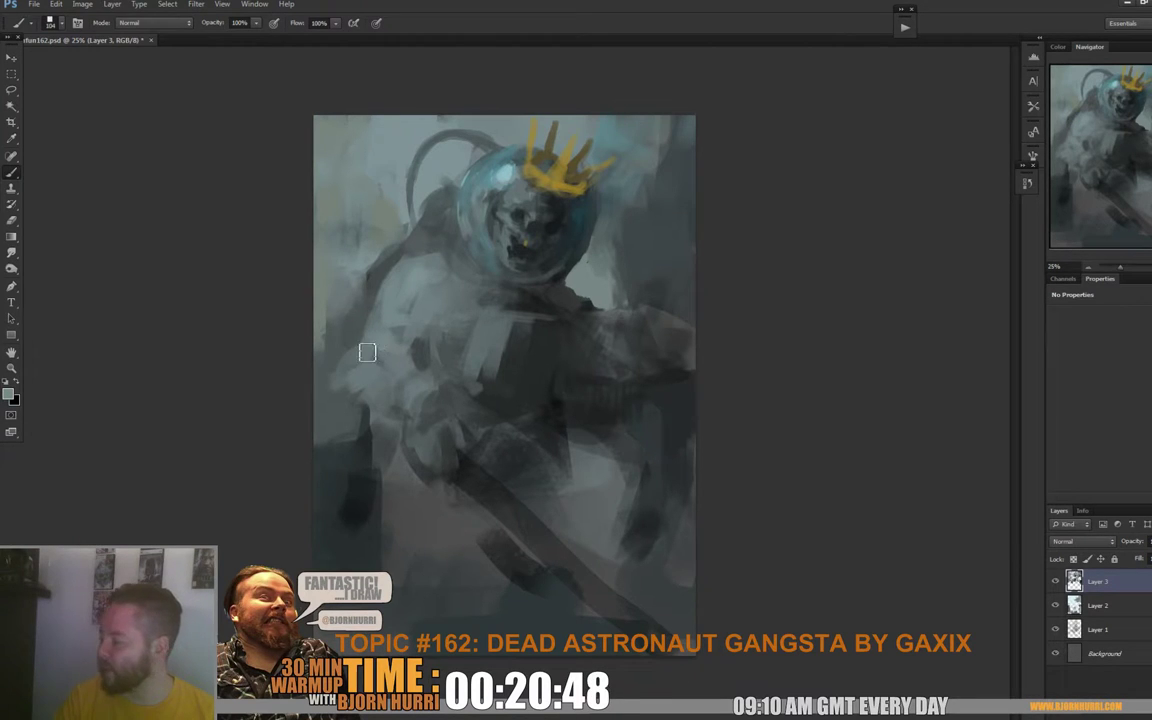
Step: Set the brush to 42 px and define the near elbow's outline and sleeve folds with sampled light and dark greys
right_click(400, 336)
drag(475, 366, 435, 366)
click(358, 355)
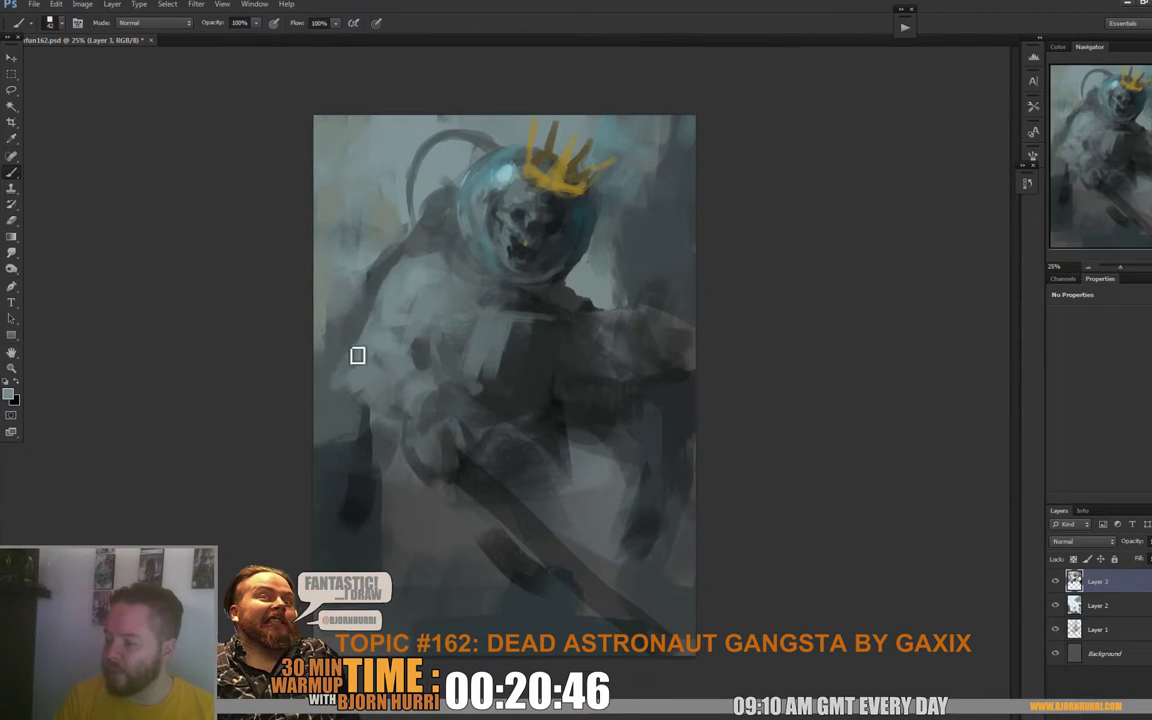
mouse_move(353, 362)
mouse_down()
mouse_move(356, 405)
mouse_move(362, 368)
mouse_move(352, 382)
mouse_move(416, 351)
mouse_move(367, 353)
mouse_move(428, 362)
mouse_move(401, 361)
mouse_move(409, 354)
mouse_move(414, 366)
mouse_move(429, 339)
mouse_up()
alt+click(345, 390)
alt+click(411, 342)
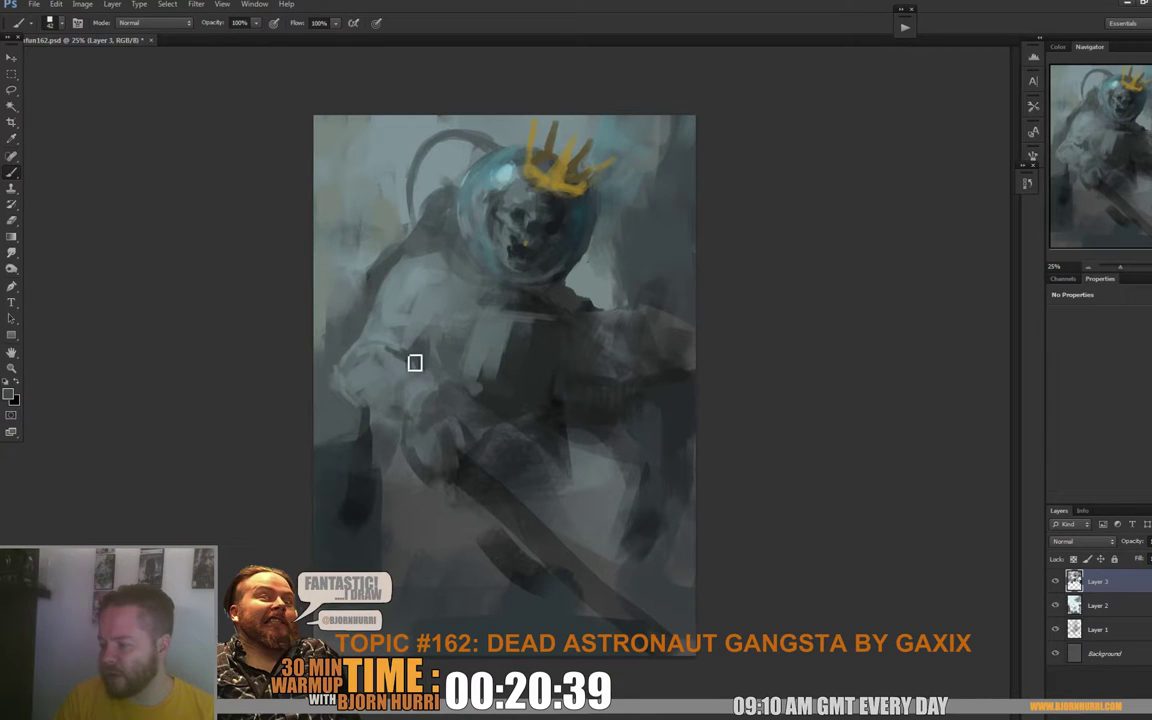
Step: Refine the inner sleeve shadow and the fold where the near shoulder meets the chest, reducing the brush to 26 px
right_click(412, 345)
click(408, 335)
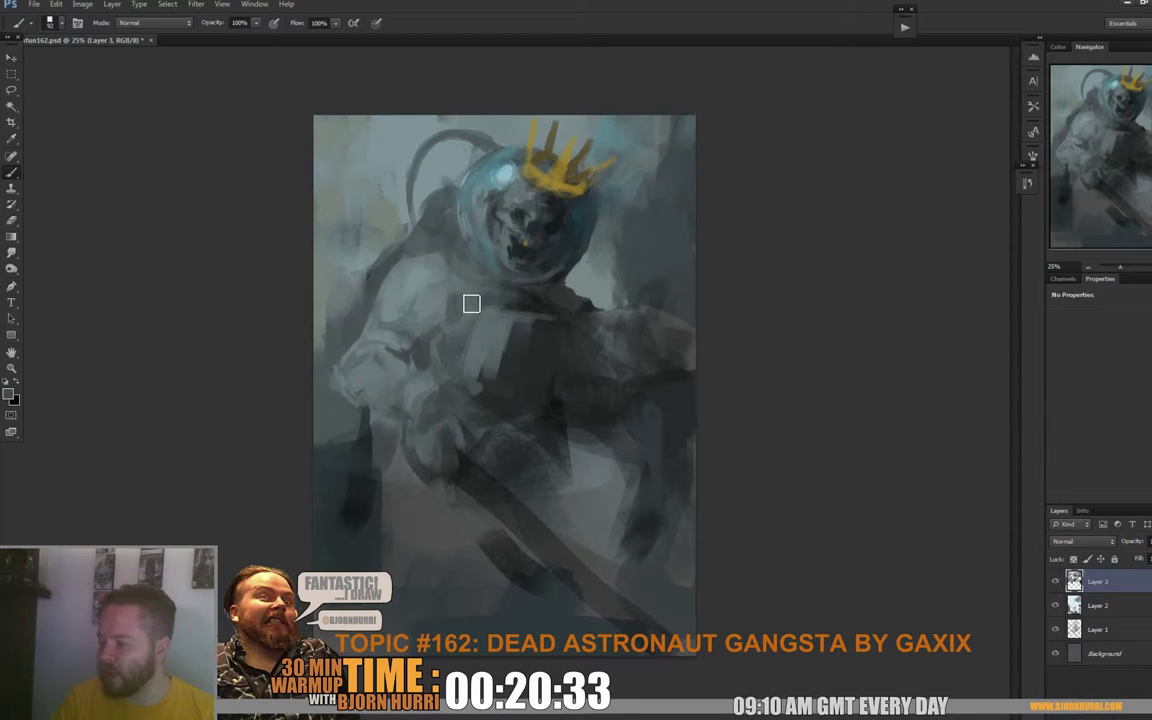
right_click(468, 302)
key(Escape)
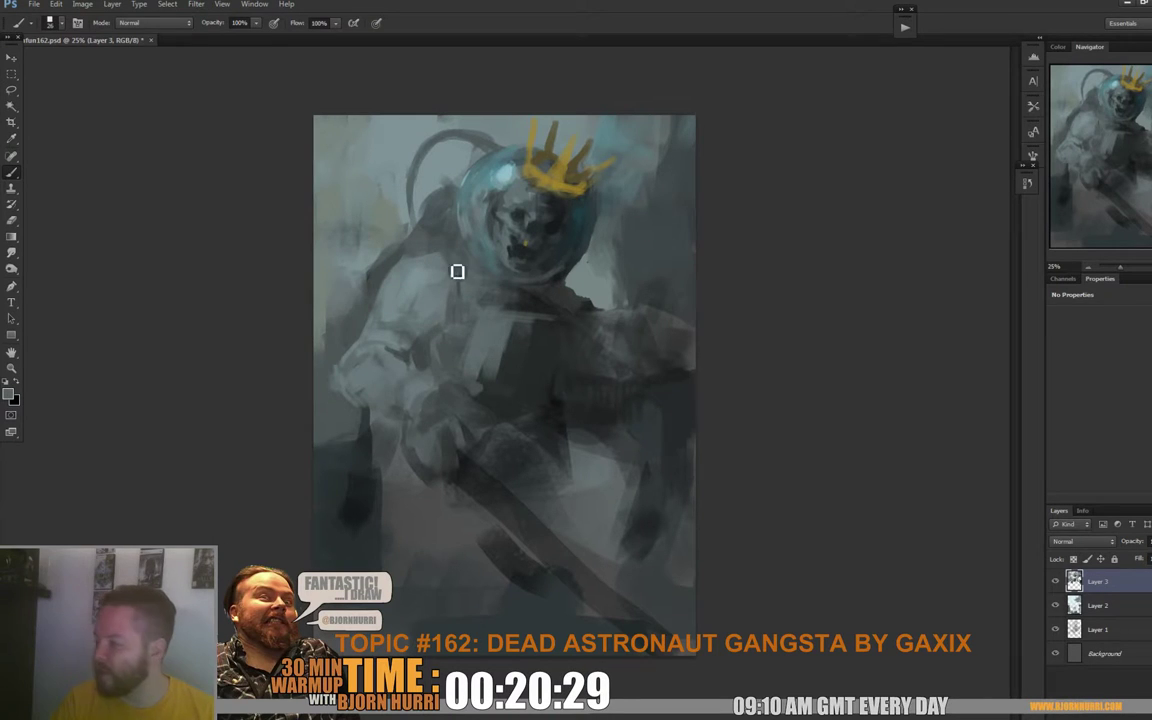
Step: Enlarge the brush and repaint the backpack behind the near shoulder in flat sampled grey, tidying the background beside it
right_click(472, 236)
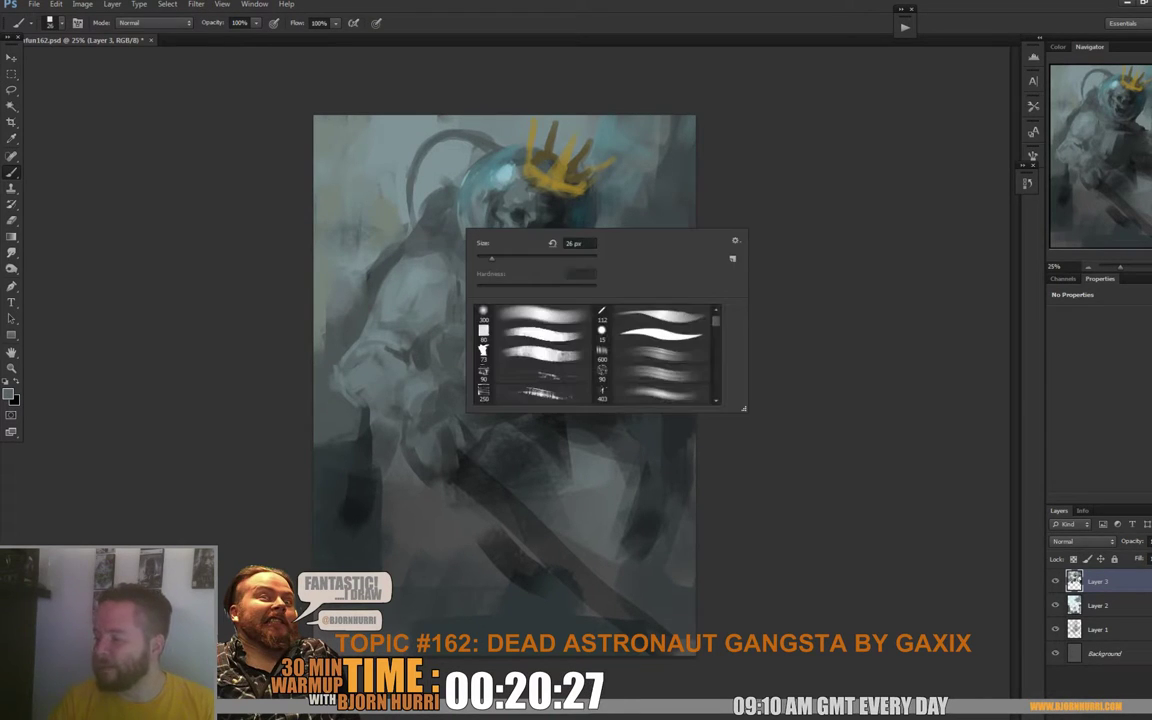
drag(489, 258, 495, 258)
alt+click(404, 280)
alt+click(416, 232)
mouse_move(417, 232)
mouse_down()
mouse_move(380, 281)
mouse_move(436, 213)
mouse_up()
mouse_move(371, 285)
mouse_down()
mouse_move(431, 237)
mouse_move(405, 261)
mouse_move(409, 238)
mouse_move(354, 305)
mouse_move(371, 301)
mouse_move(351, 325)
mouse_up()
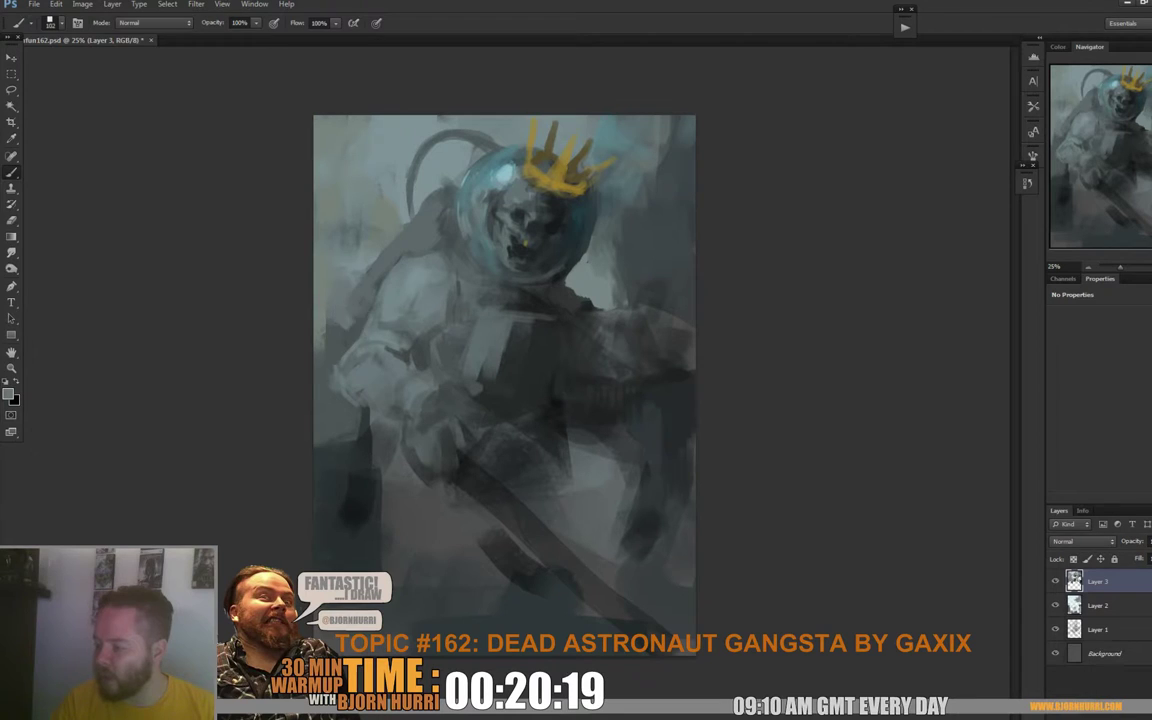
alt+click(342, 313)
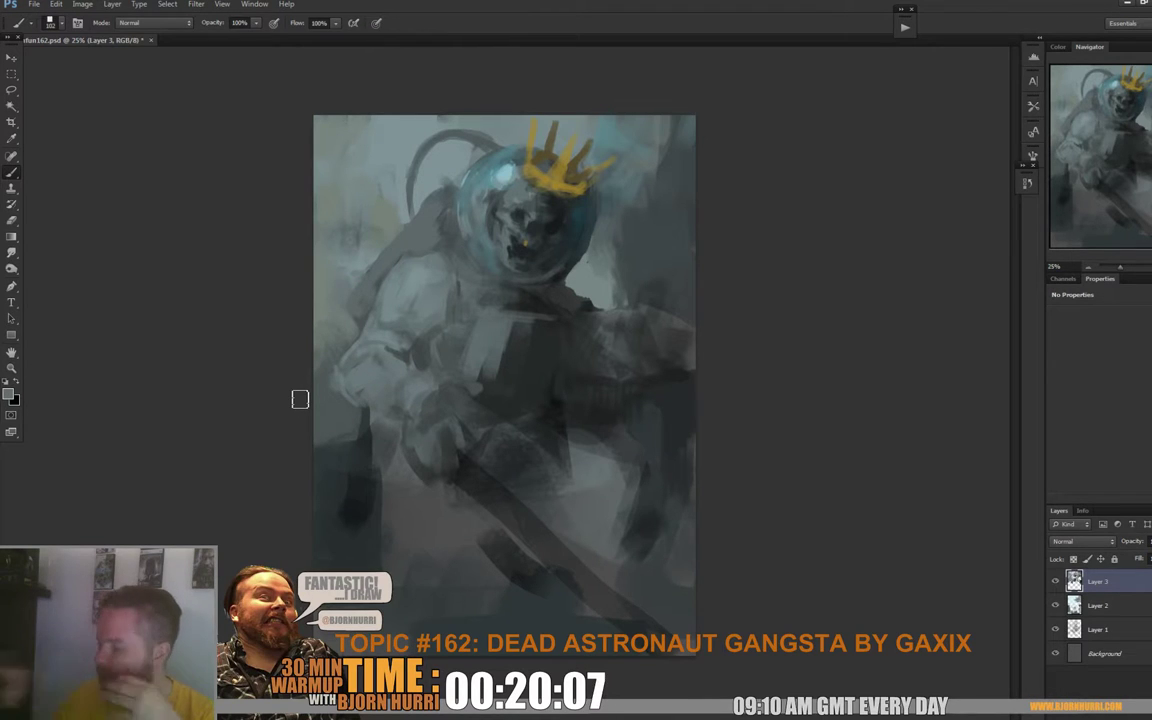
Step: Refine the backpack's upper edge beside the helmet with 15 px and 49 px brushes
right_click(430, 233)
click(441, 223)
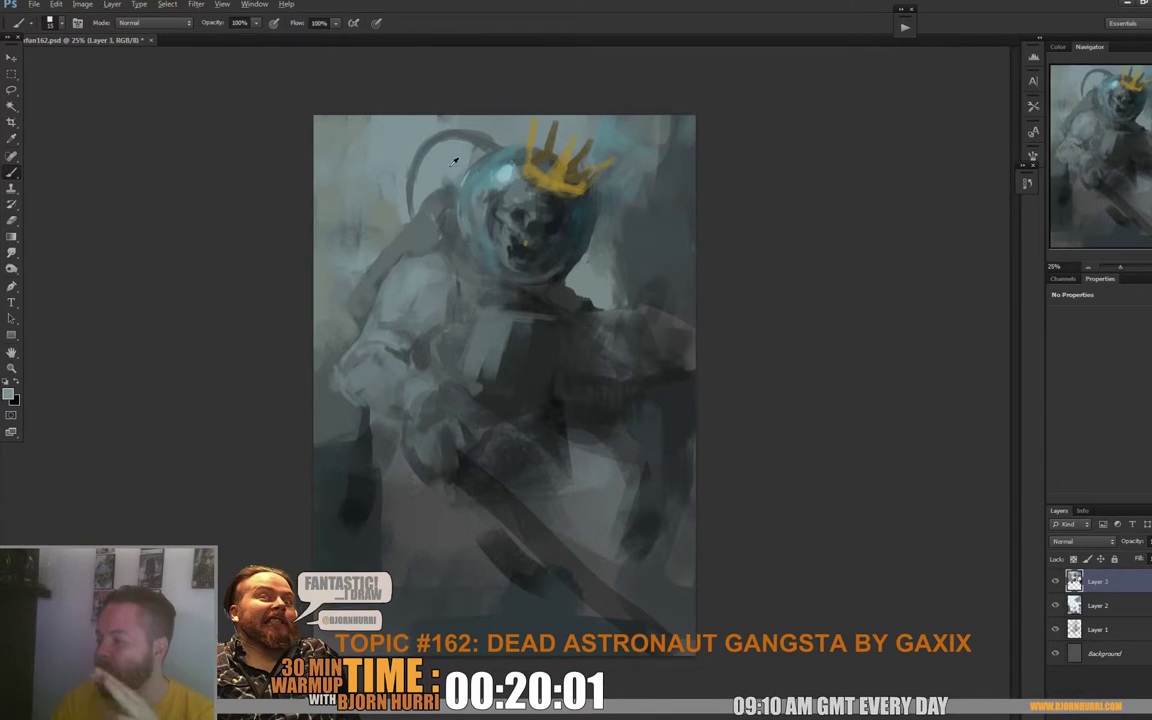
right_click(462, 192)
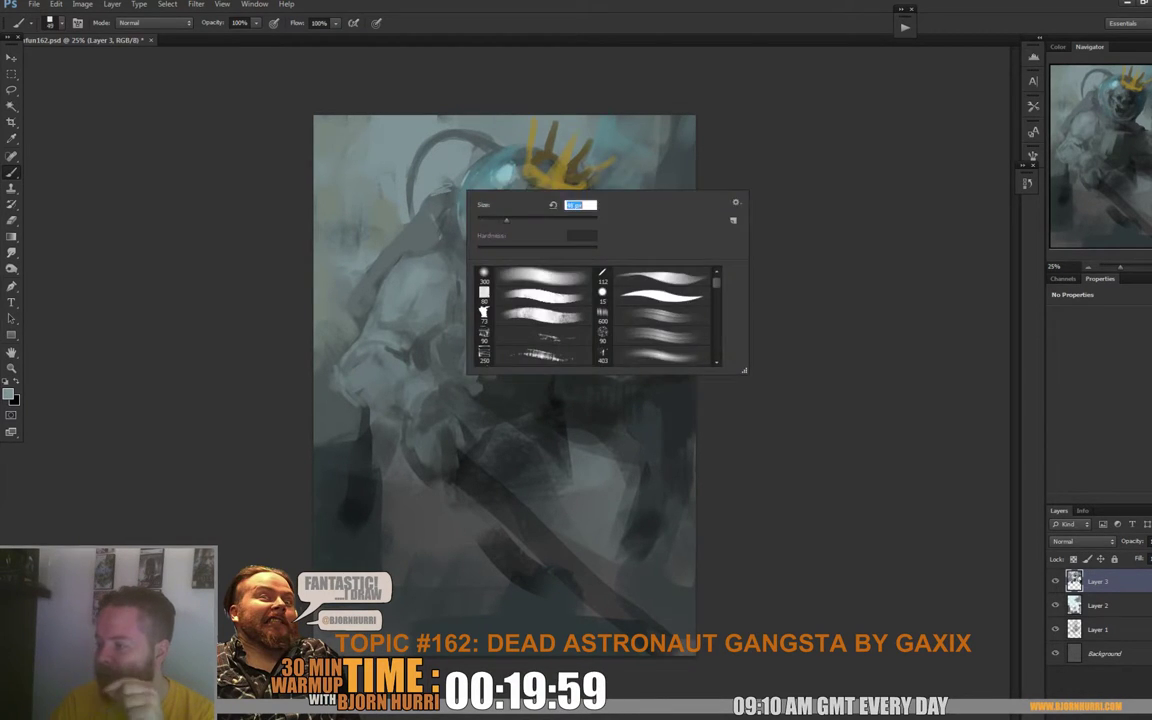
key(Return)
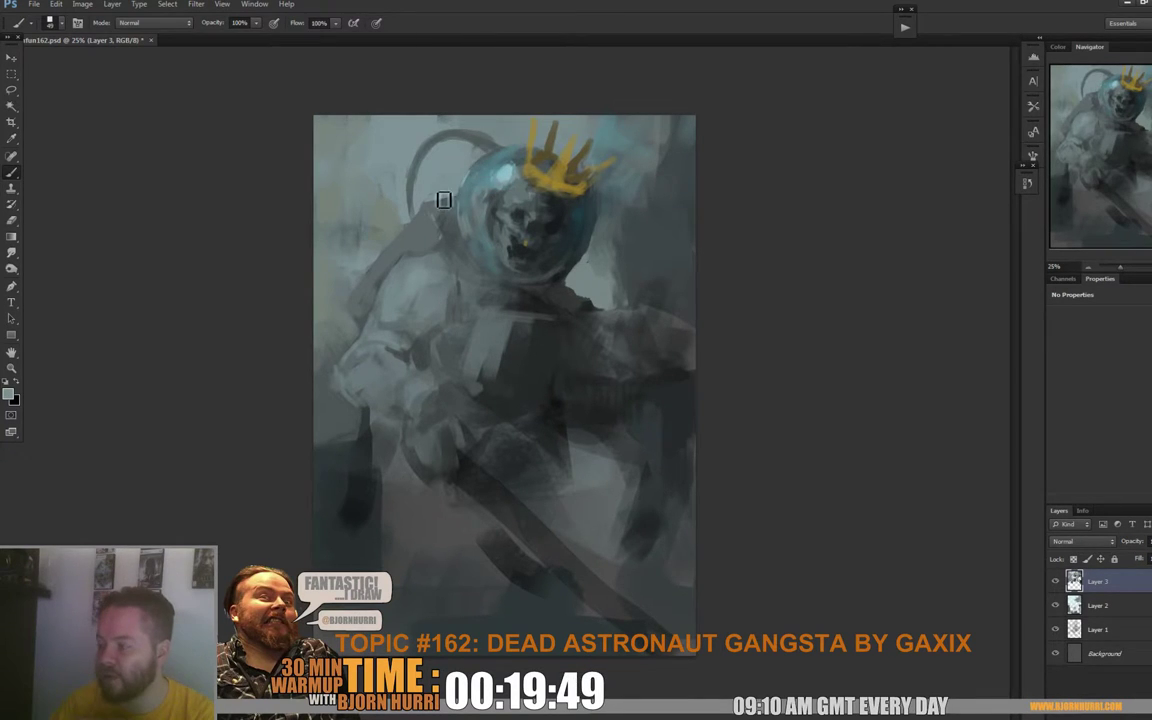
Step: Add a pale highlight to the near shoulder and soften the sleeve, armpit and forearm shading with sampled tones
alt+click(433, 274)
alt+click(461, 284)
drag(456, 278, 456, 296)
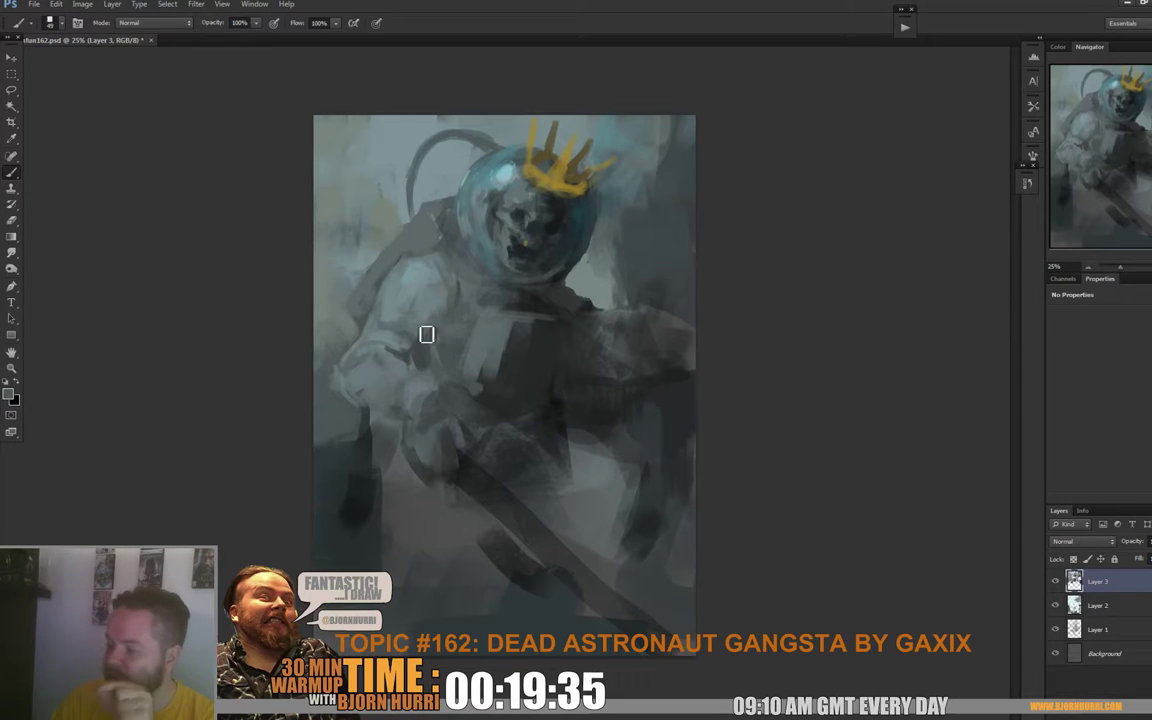
alt+click(381, 315)
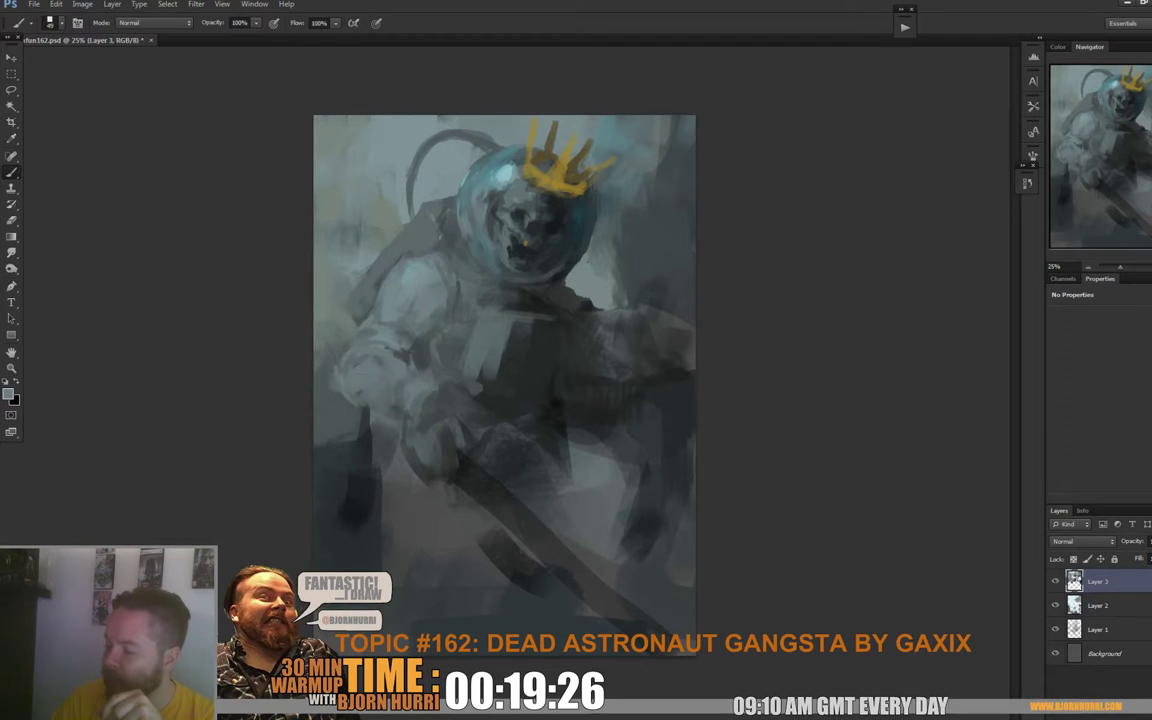
right_click(372, 378)
alt+click(325, 324)
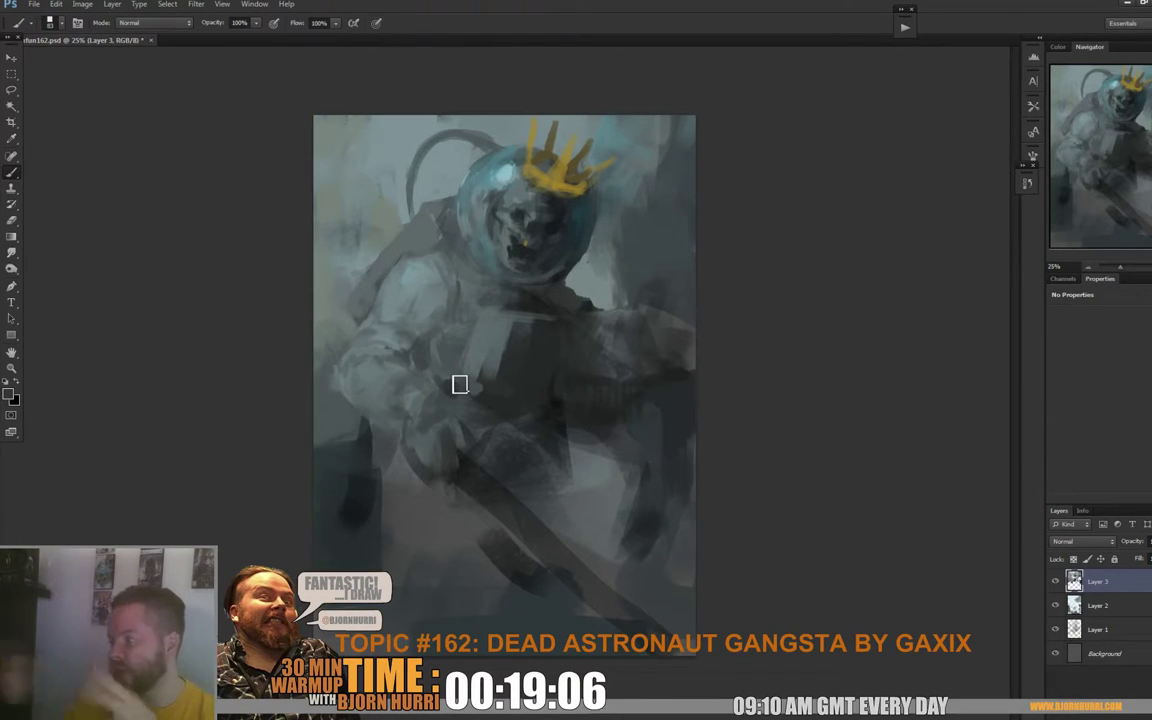
Step: Refine the crown's band and base with sampled golds and dark yellows, using a slightly smaller brush
alt+click(538, 176)
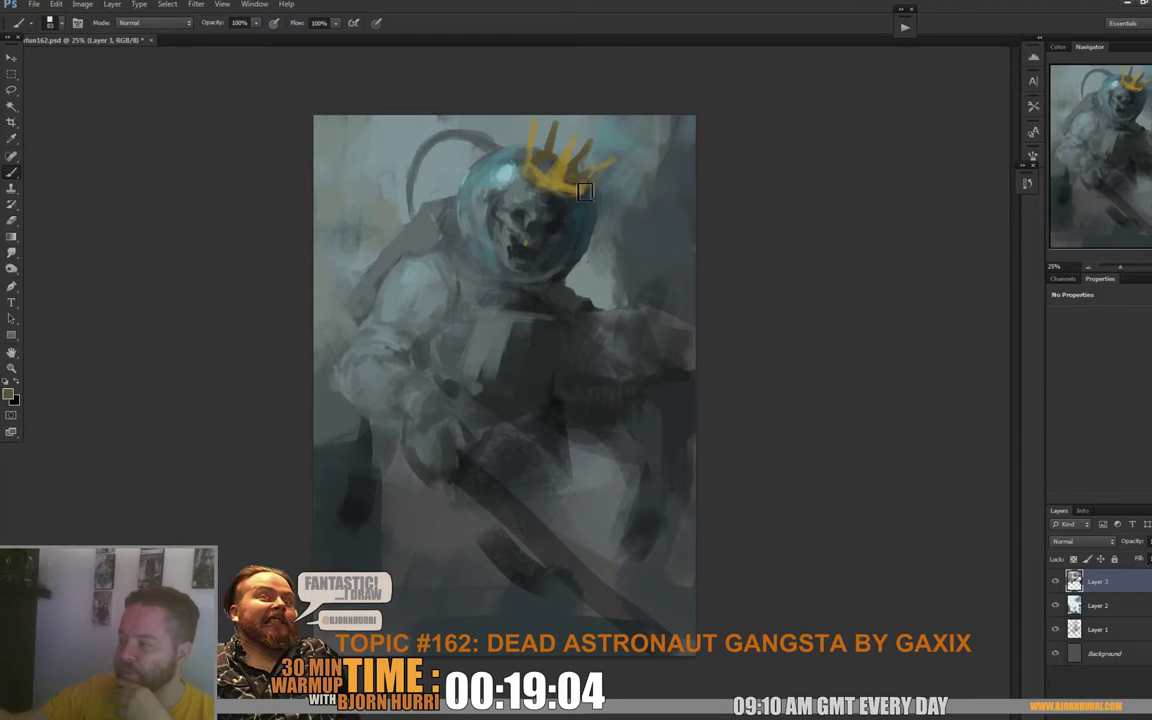
alt+click(550, 150)
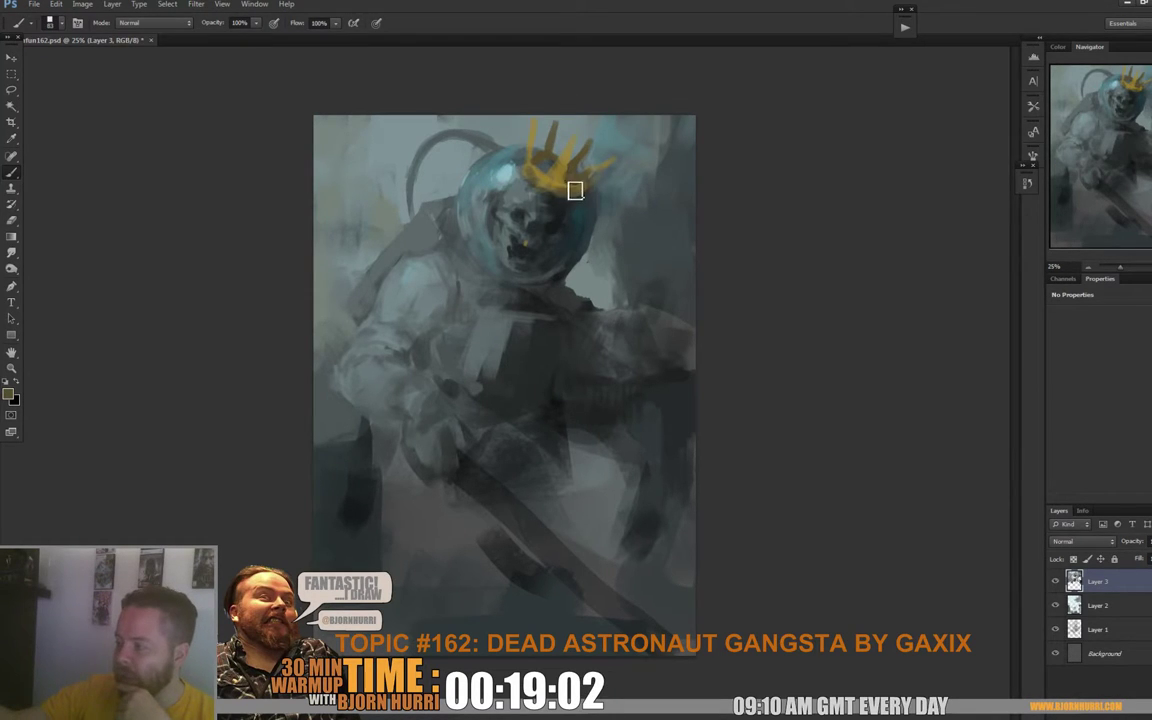
right_click(593, 168)
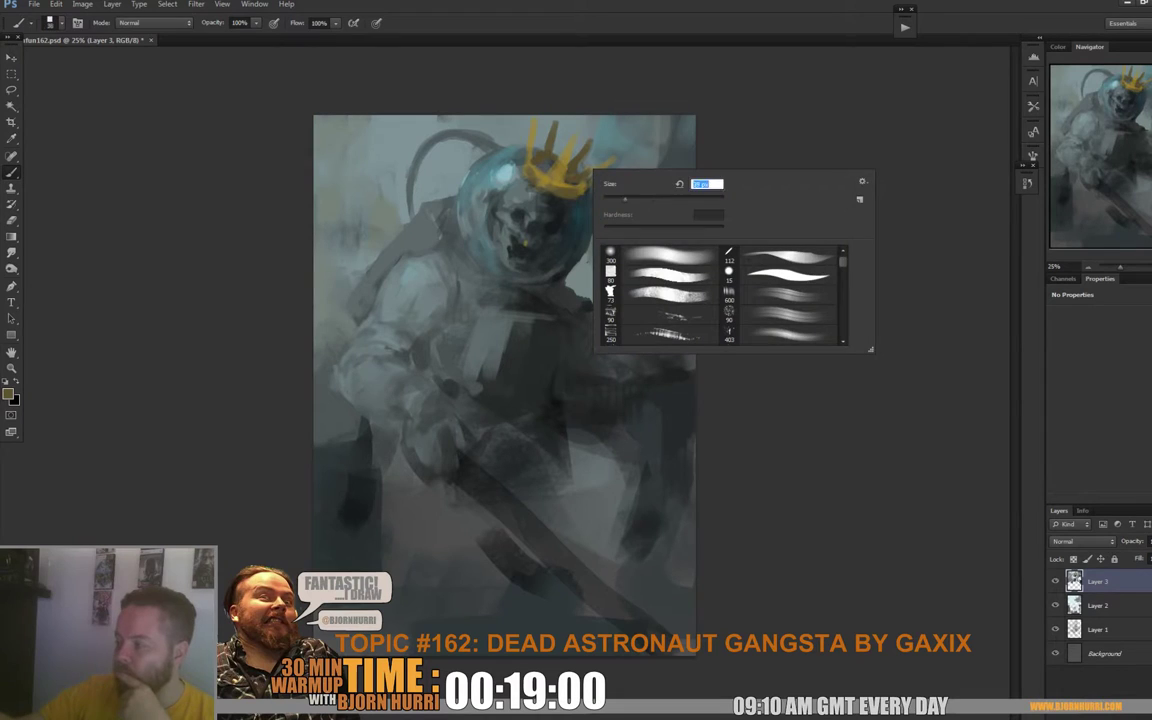
drag(629, 198, 623, 198)
click(561, 190)
alt+click(562, 182)
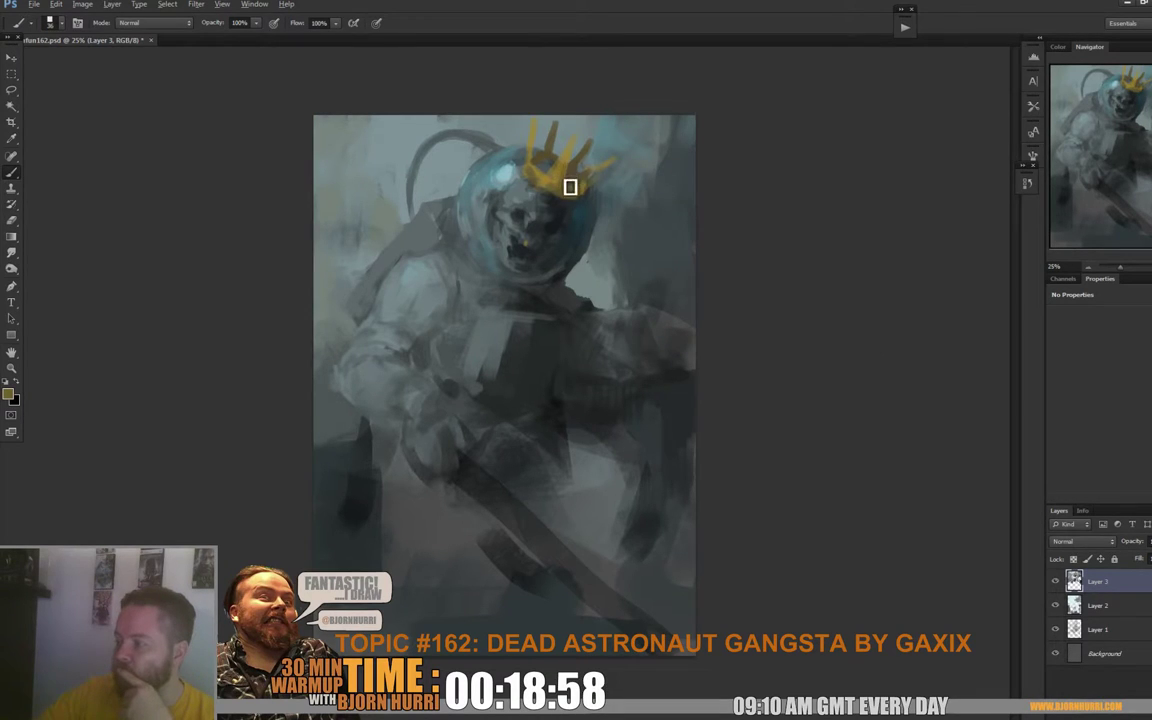
alt+click(560, 168)
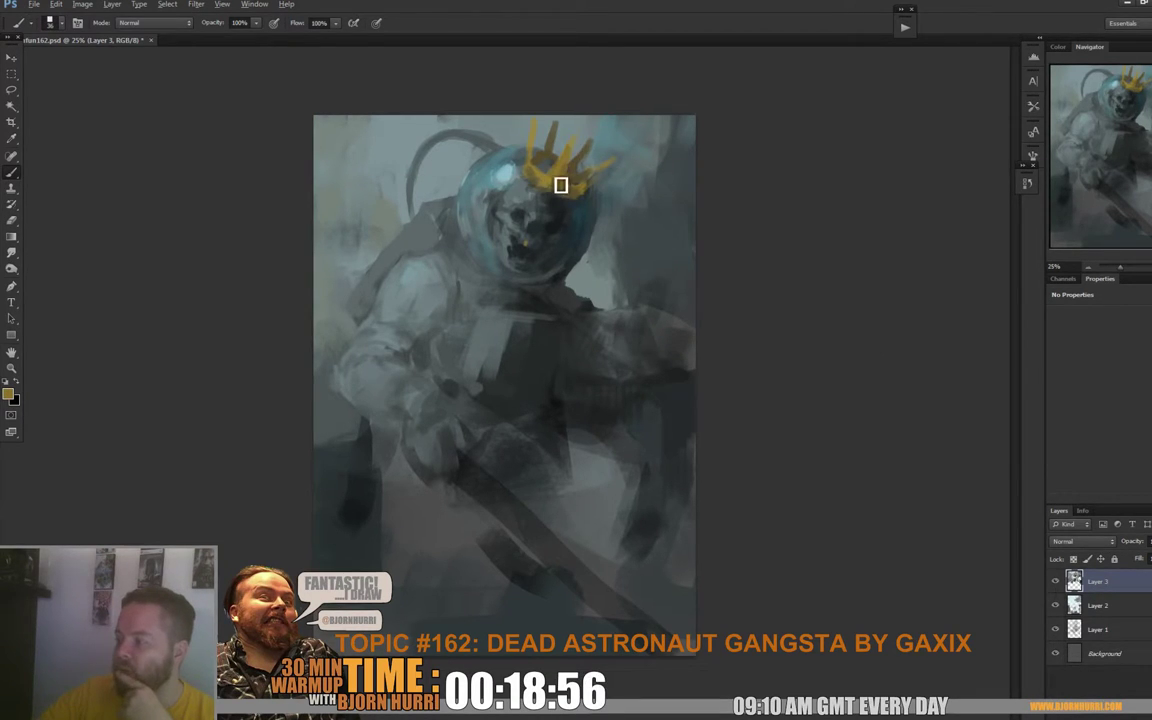
Step: Reduce the brush to 19 px and sharpen the crown's near spikes with sampled gold and background tones
right_click(484, 146)
alt+click(540, 141)
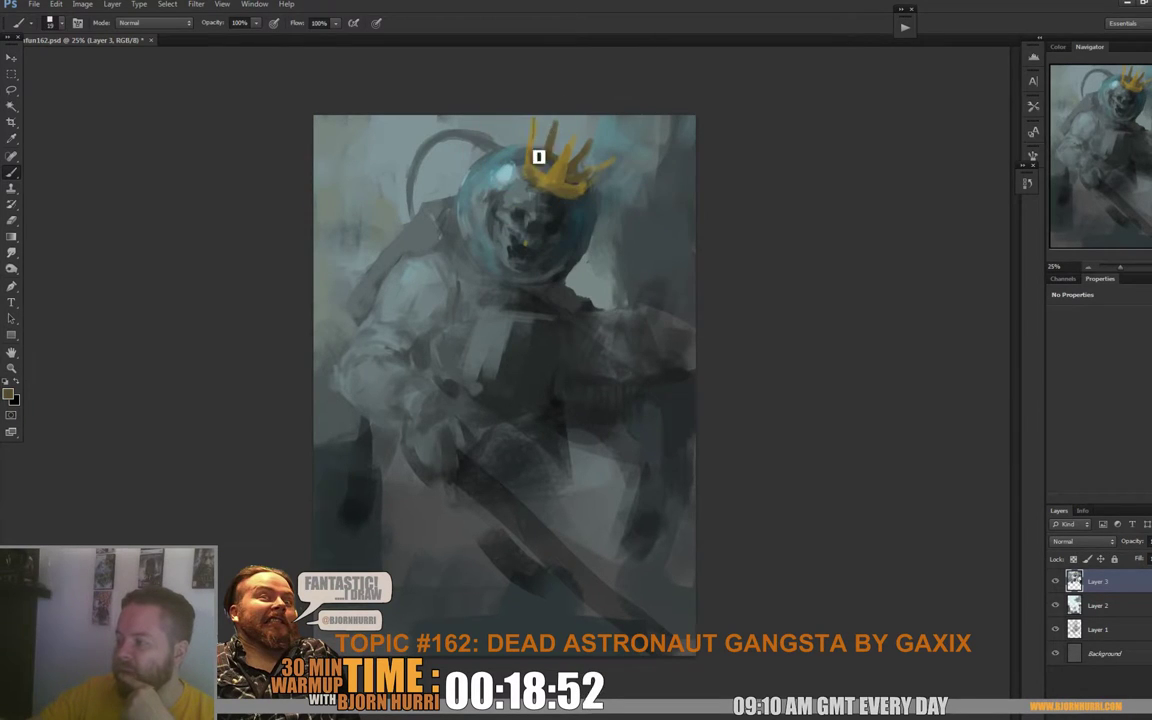
alt+click(539, 128)
drag(542, 144, 537, 130)
alt+click(530, 134)
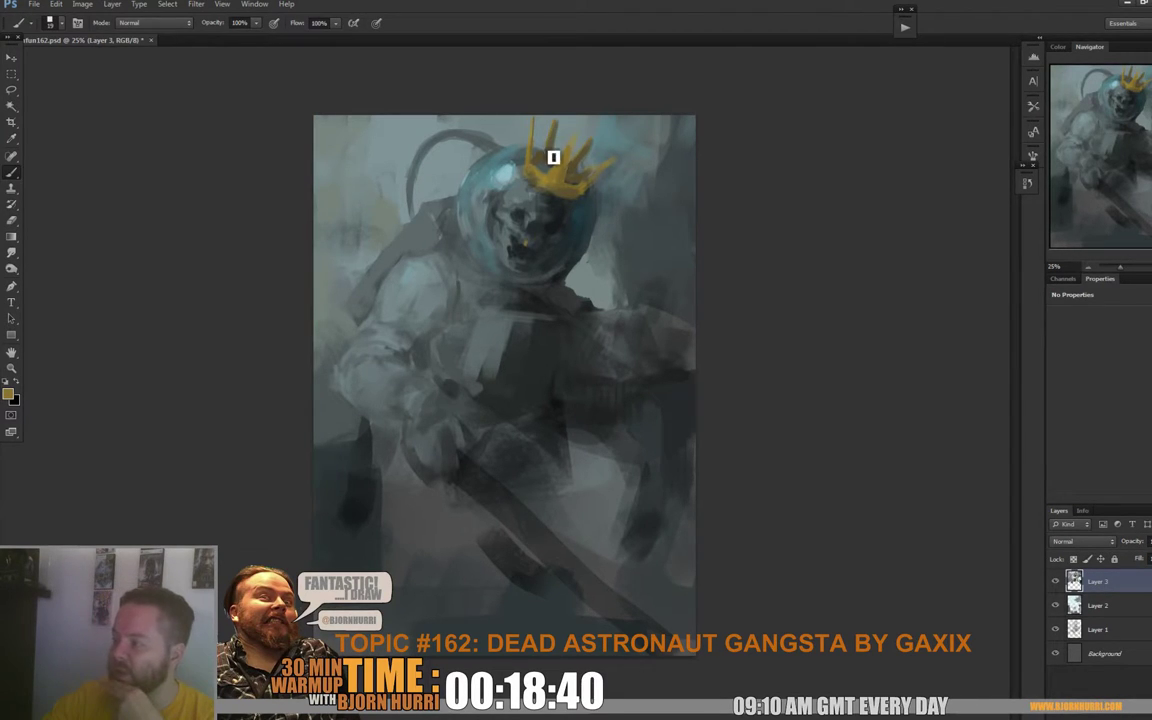
Step: Repaint the crown's lower rim and the bases of its spikes with sampled gold and brown tones
alt+click(543, 160)
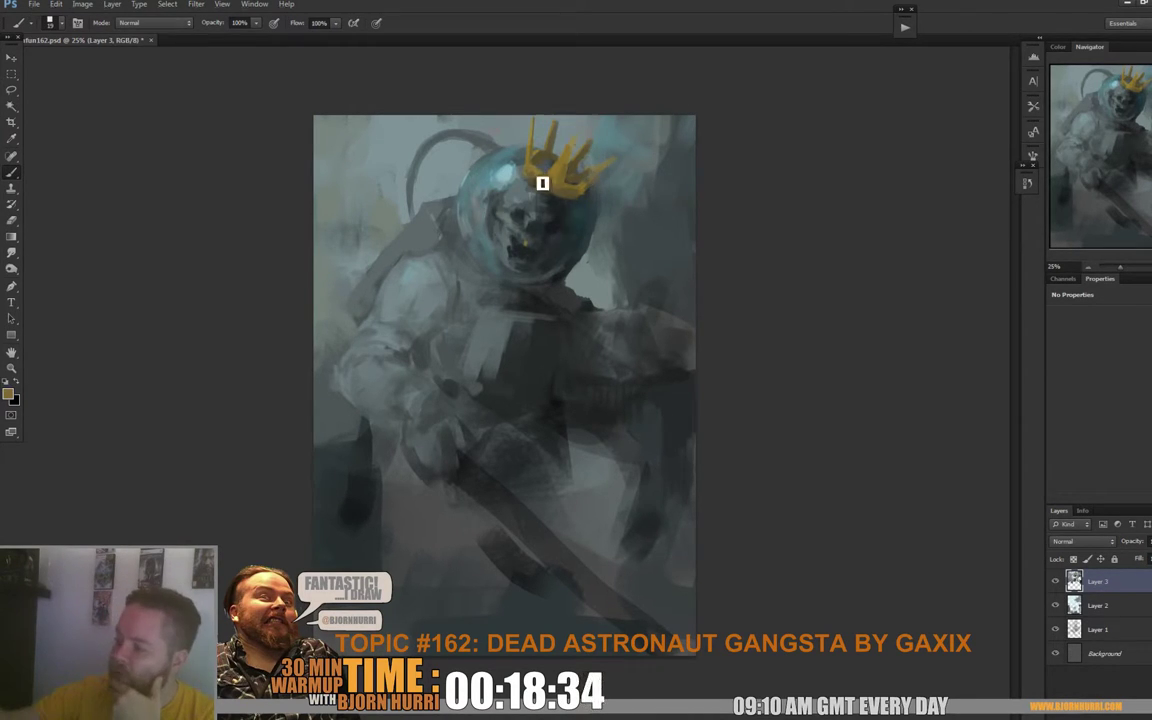
alt+click(548, 182)
drag(548, 182, 565, 198)
alt+click(551, 178)
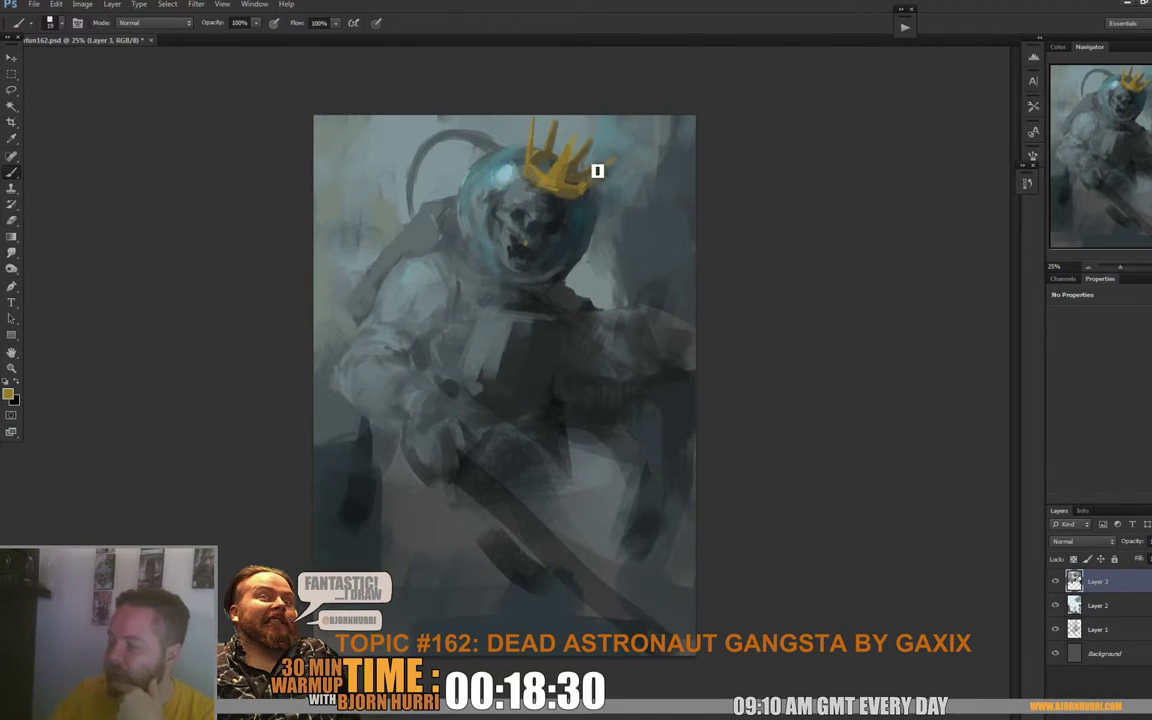
alt+click(548, 175)
alt+click(560, 195)
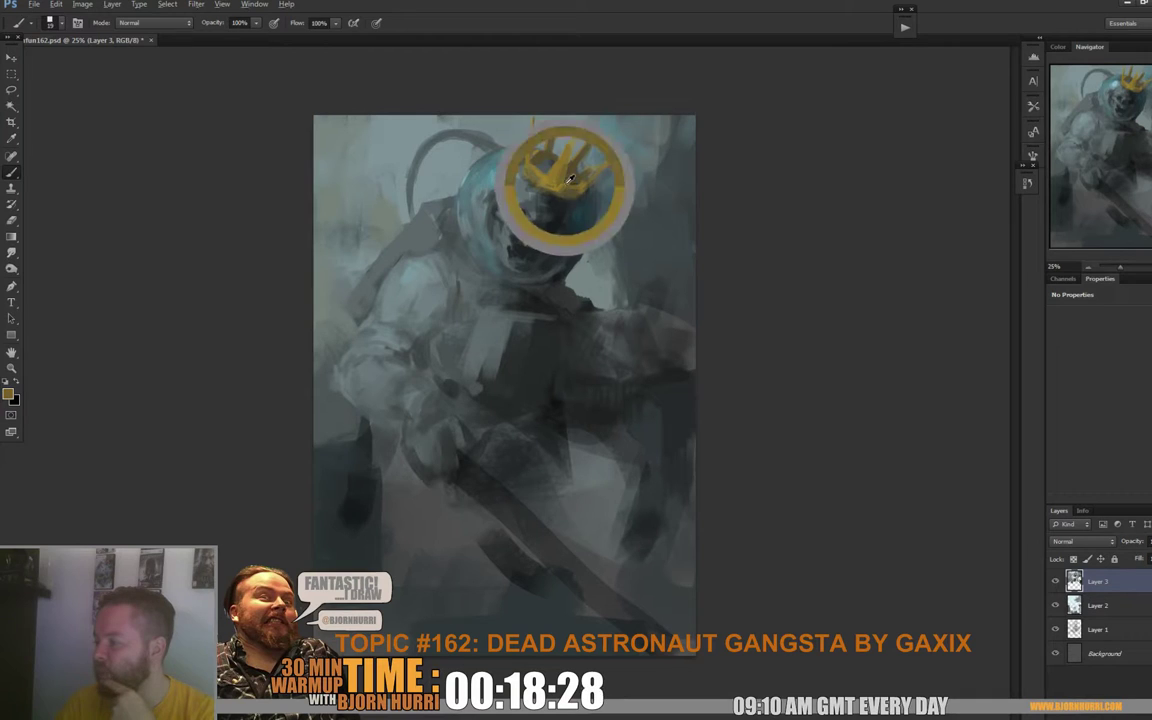
alt+click(575, 190)
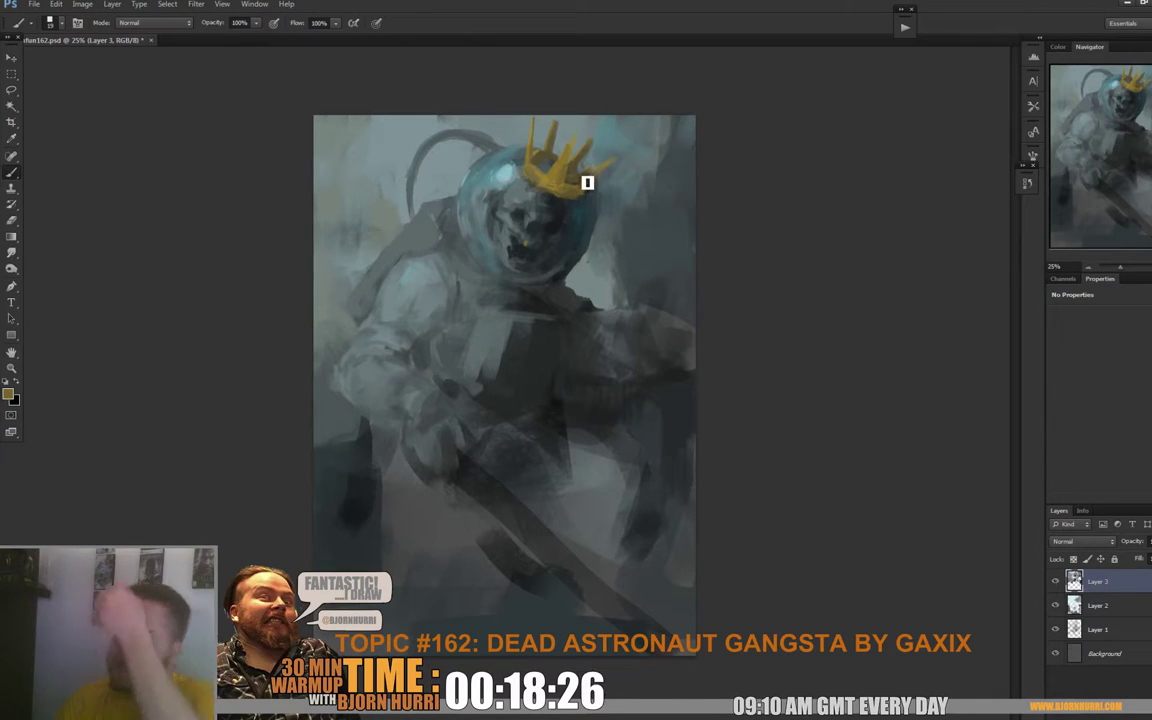
Step: Sample a dark teal, enlarge the brush to 32 px and retouch the helmet glass beneath the crown
alt+click(545, 182)
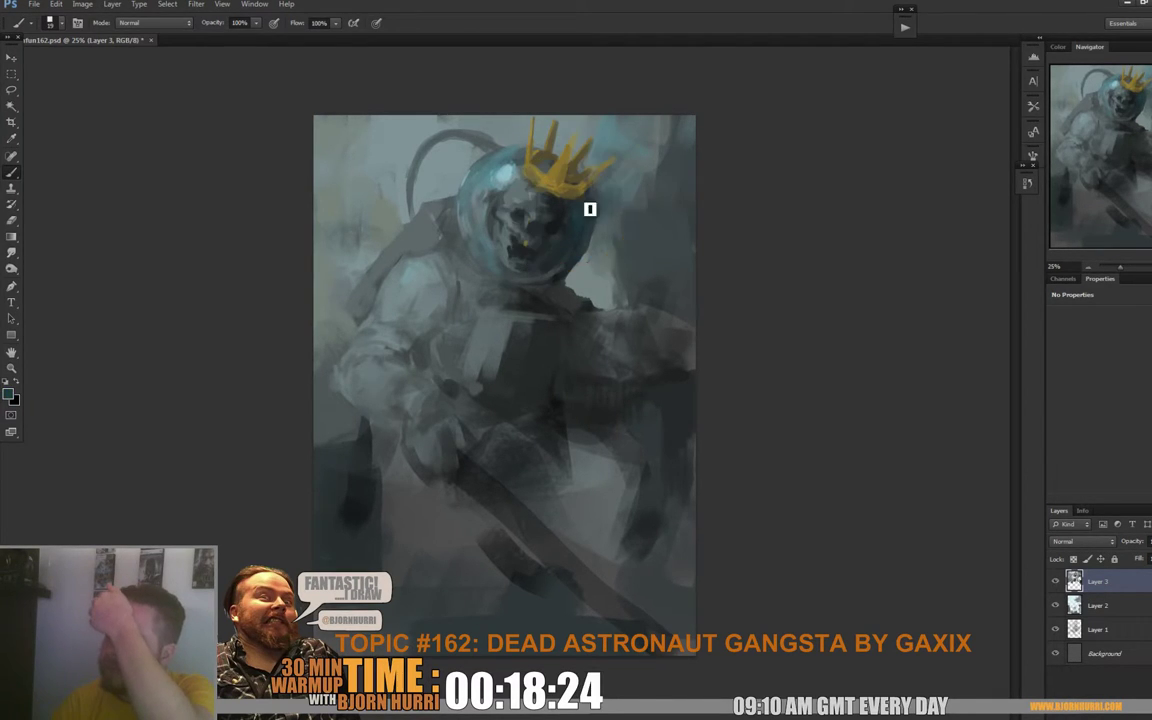
right_click(588, 201)
click(565, 206)
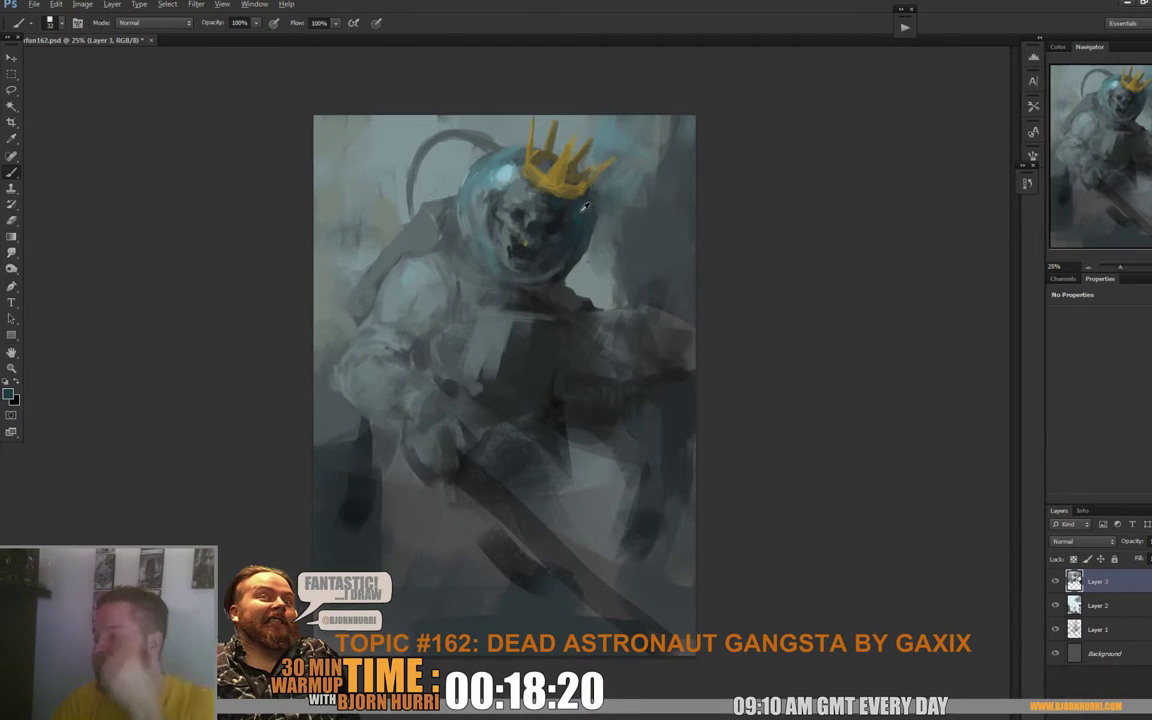
Step: Clean up the helmet's far edge below the crown with sampled background tones, reducing the brush to 19 px
alt+click(614, 136)
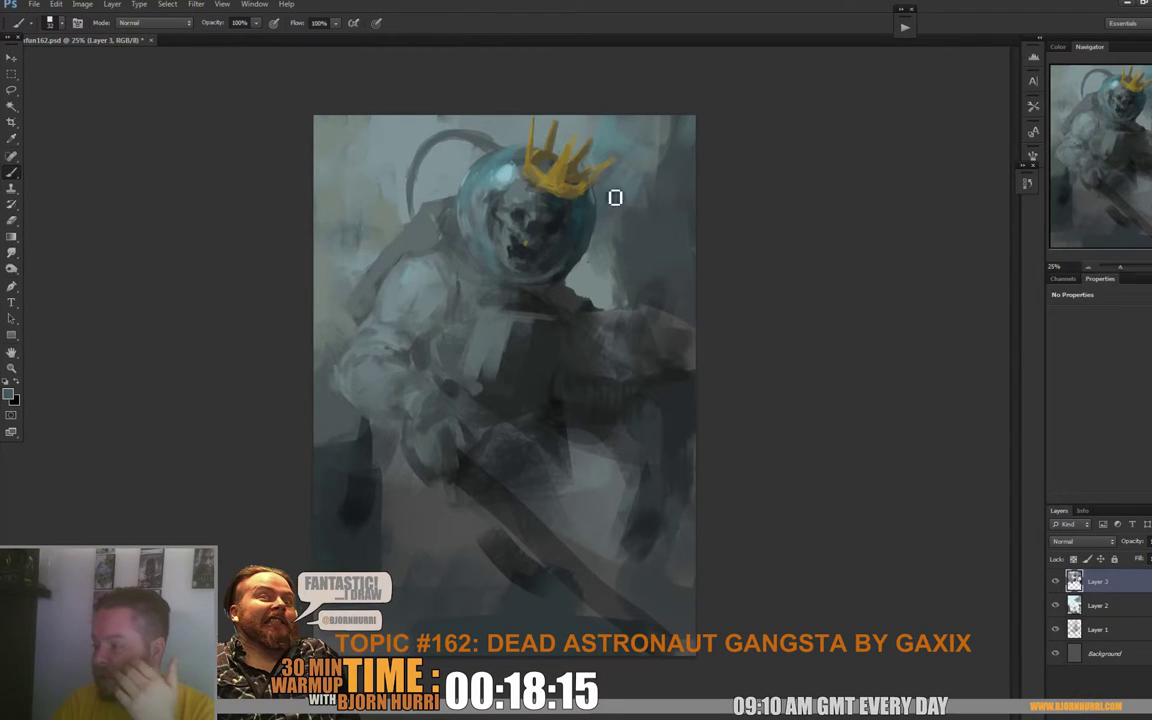
alt+click(594, 200)
alt+click(607, 224)
right_click(606, 222)
drag(635, 246, 625, 246)
click(601, 200)
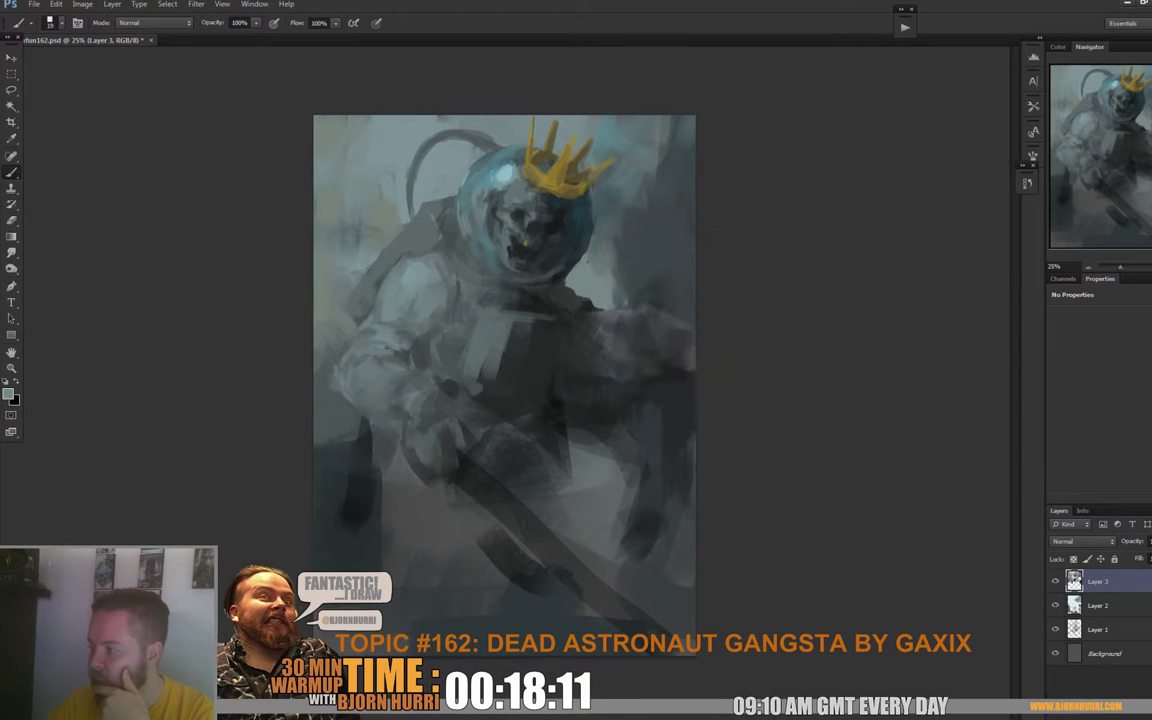
Step: Enlarge the brush to 40 px and rework the skull's open mouth and jaw with sampled dark and grey tones
right_click(587, 218)
drag(607, 244, 620, 244)
key(Return)
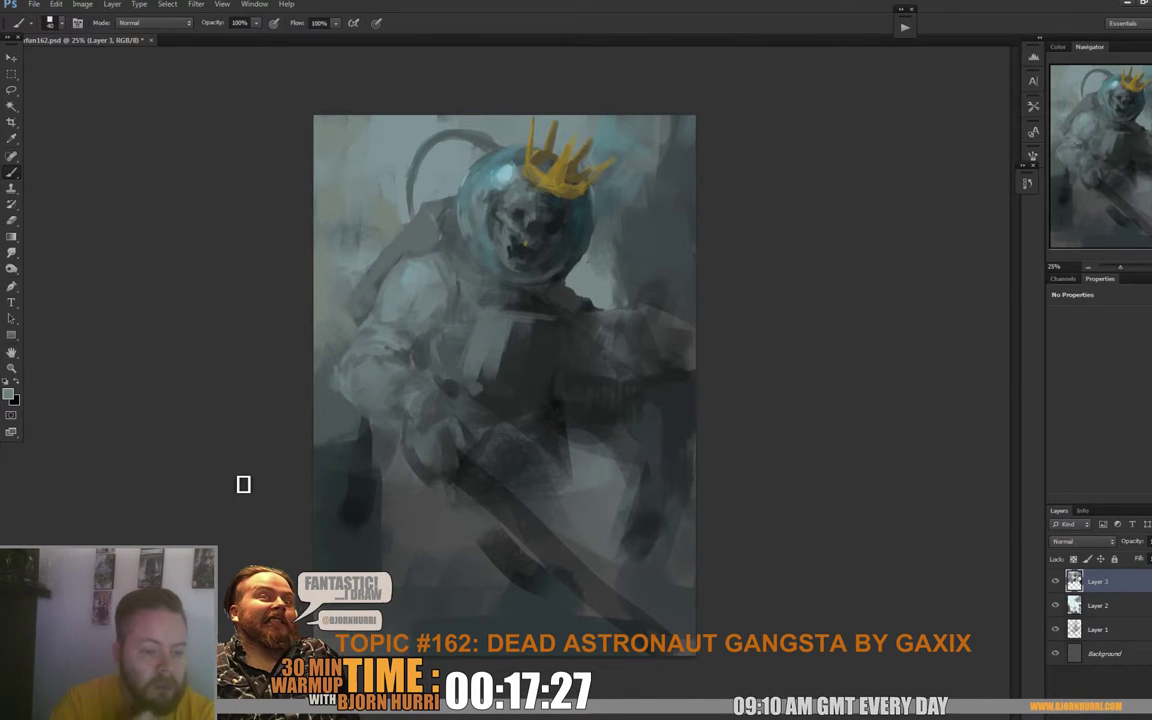
alt+click(519, 251)
drag(525, 241, 515, 257)
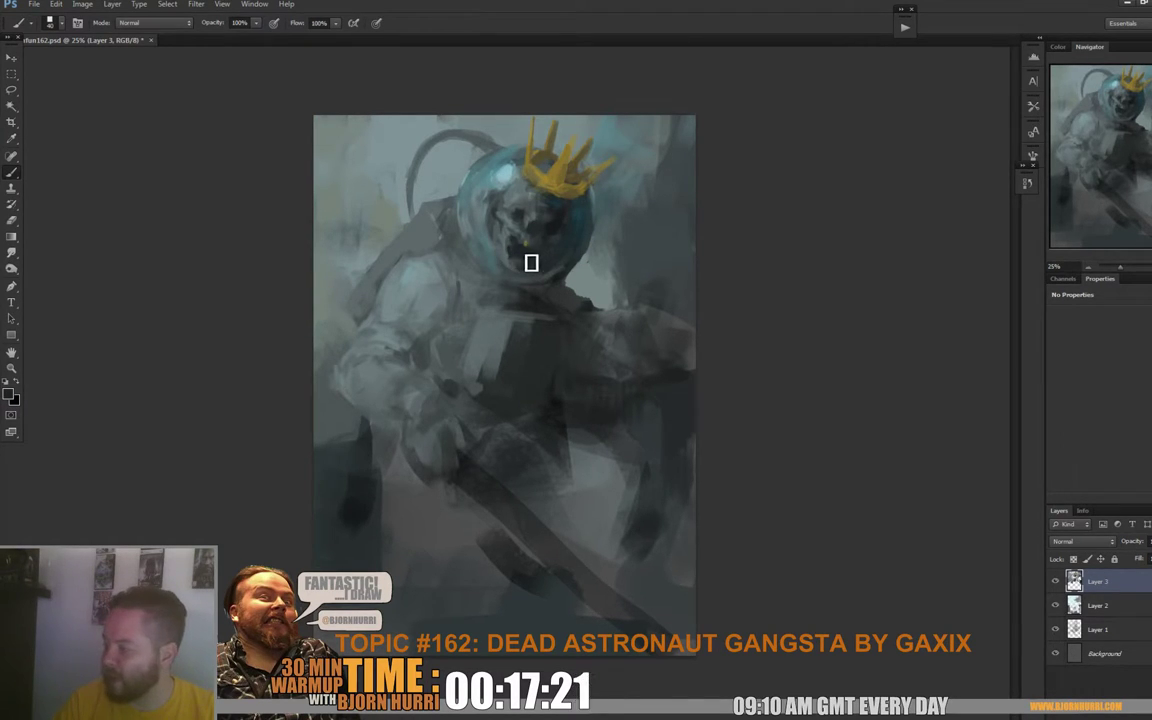
alt+click(507, 243)
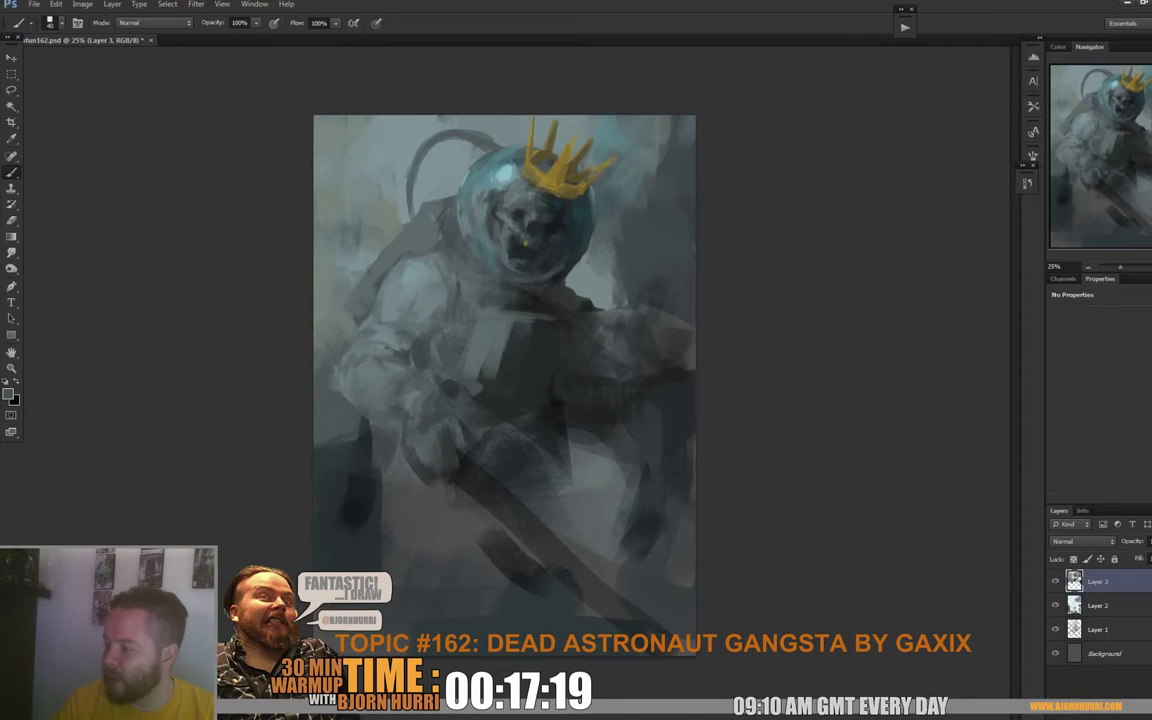
alt+click(511, 247)
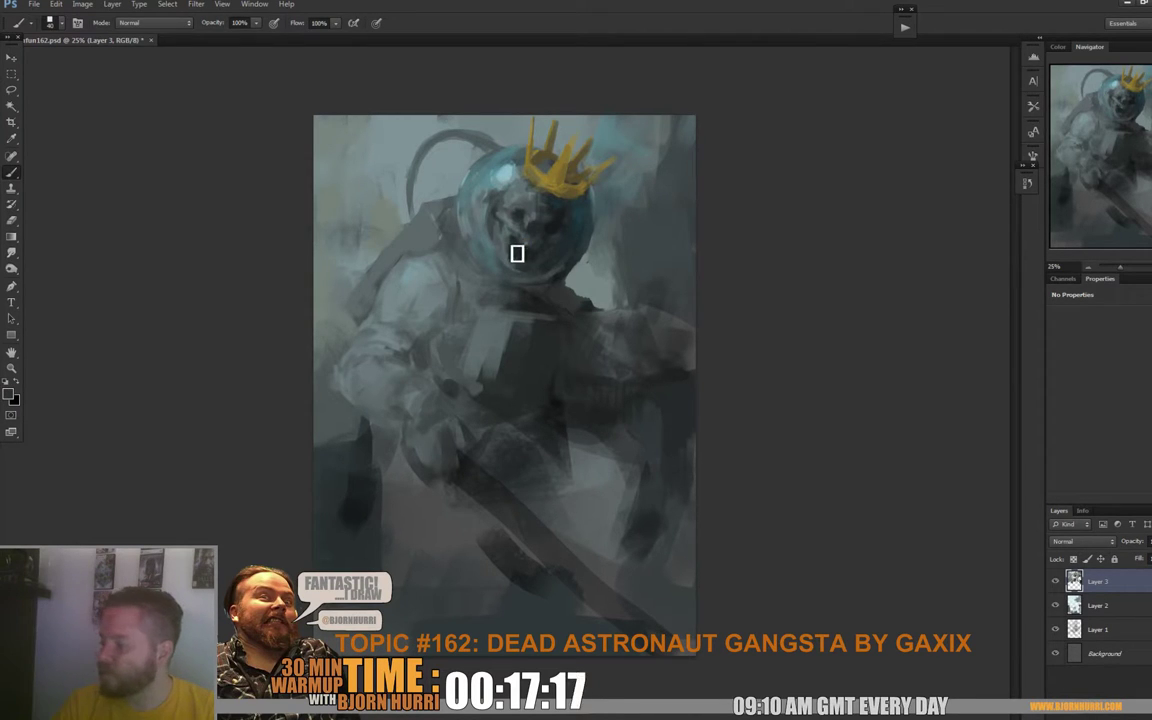
Step: Reduce the brush to 22 px and dab small pale teeth along the skull's lower jaw
right_click(555, 238)
click(579, 269)
alt+click(511, 260)
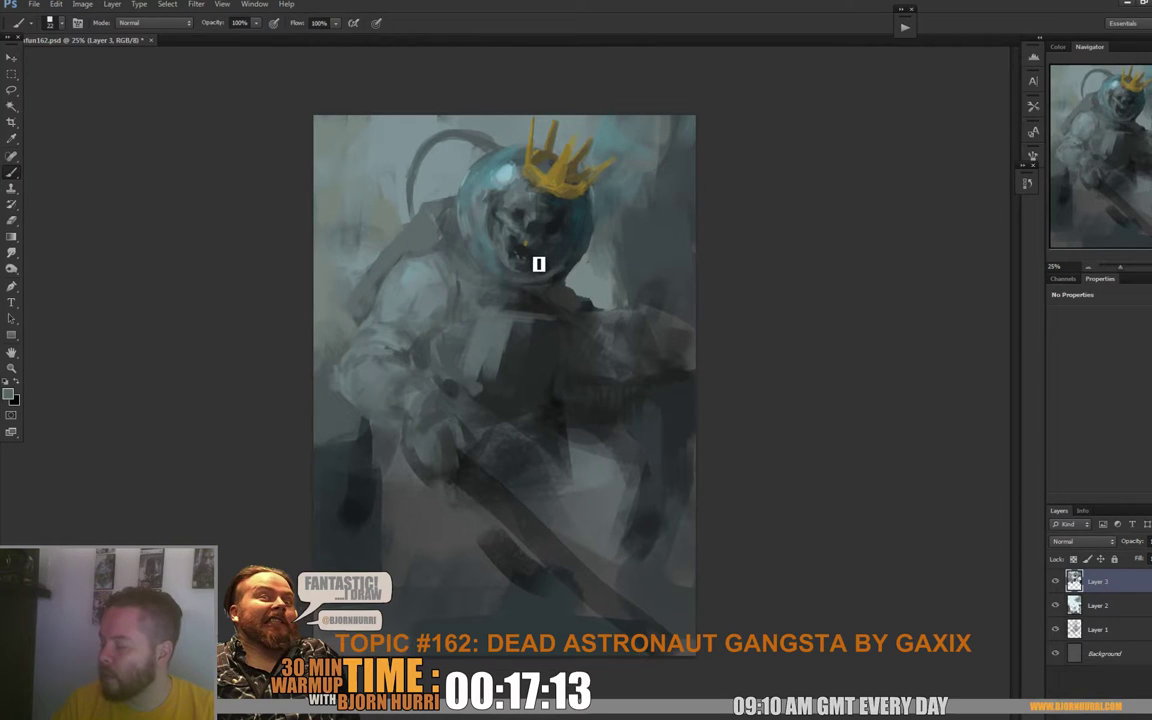
Step: Enlarge the brush and deepen the dark fold between the near sleeve and the chest with sampled tones
right_click(556, 446)
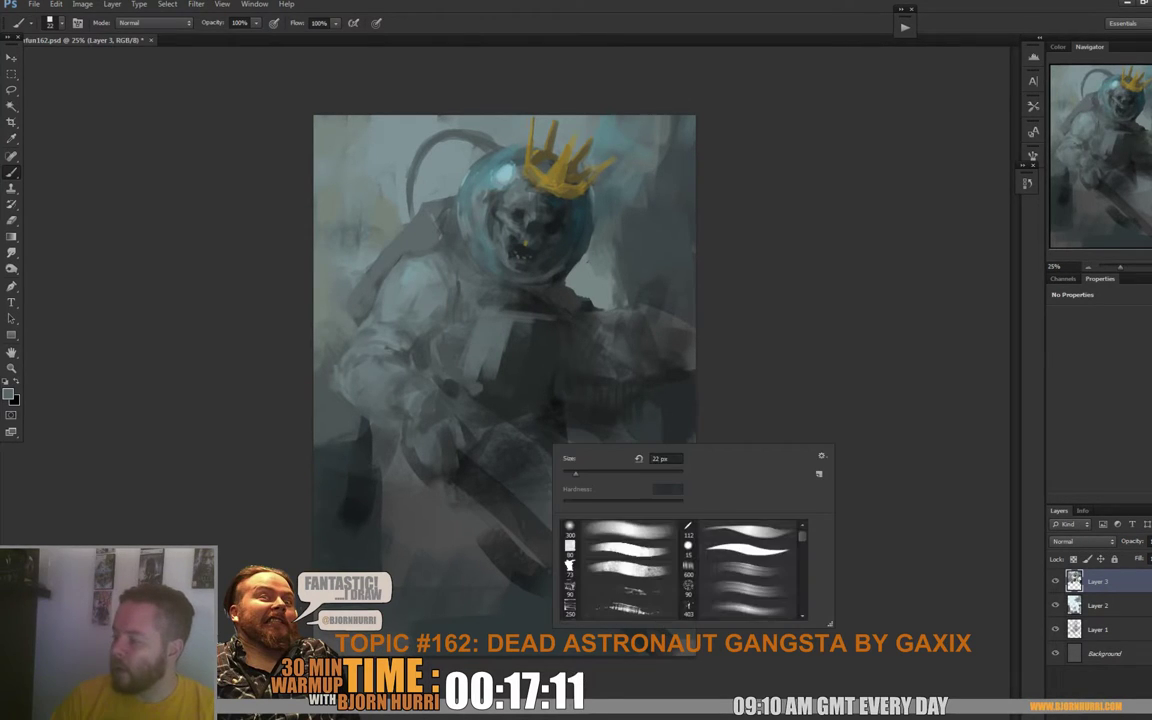
click(587, 471)
key(Return)
alt+click(538, 307)
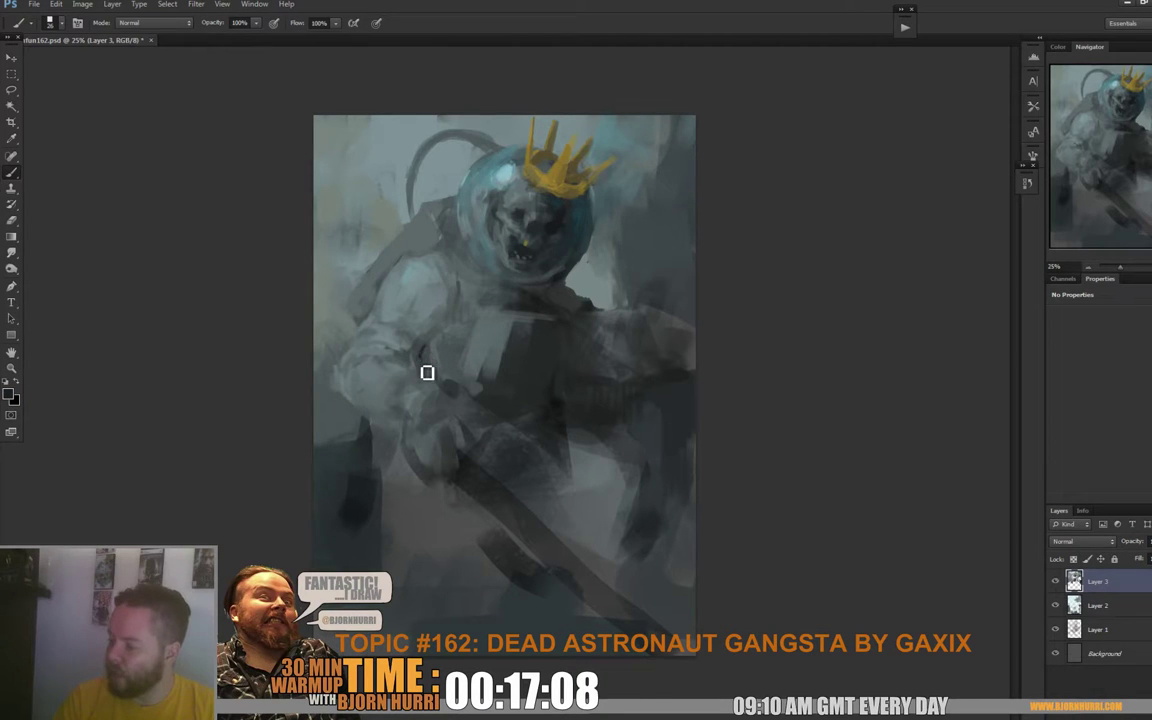
right_click(474, 352)
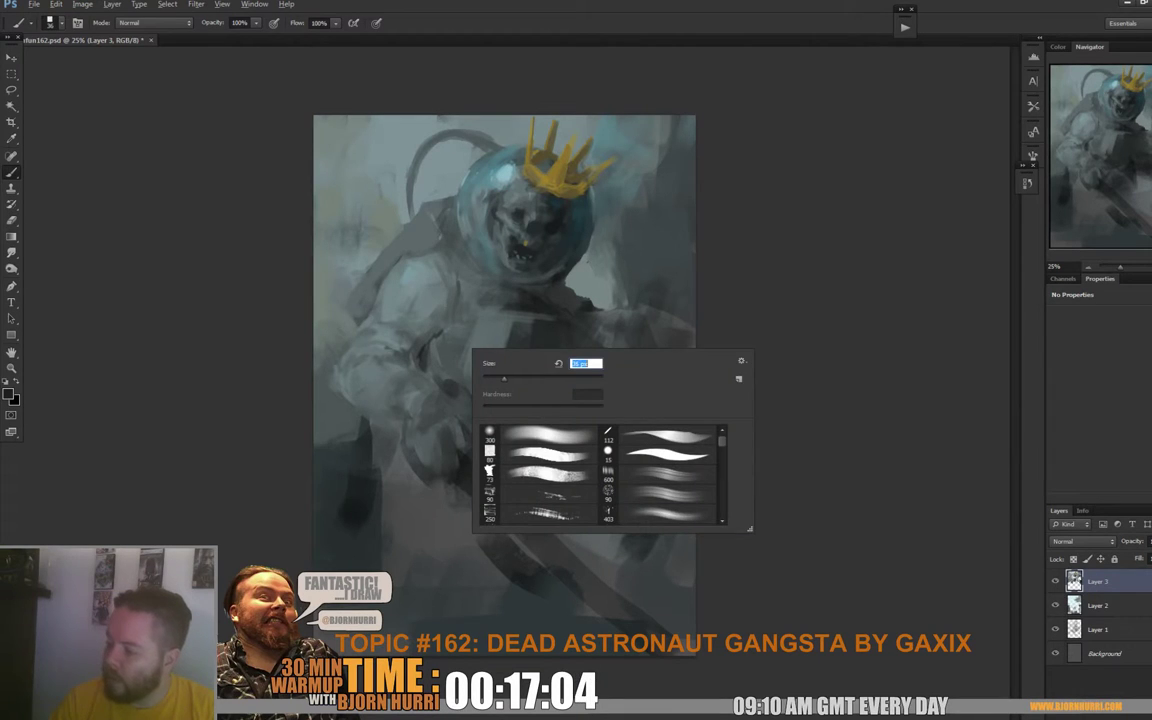
alt+click(431, 359)
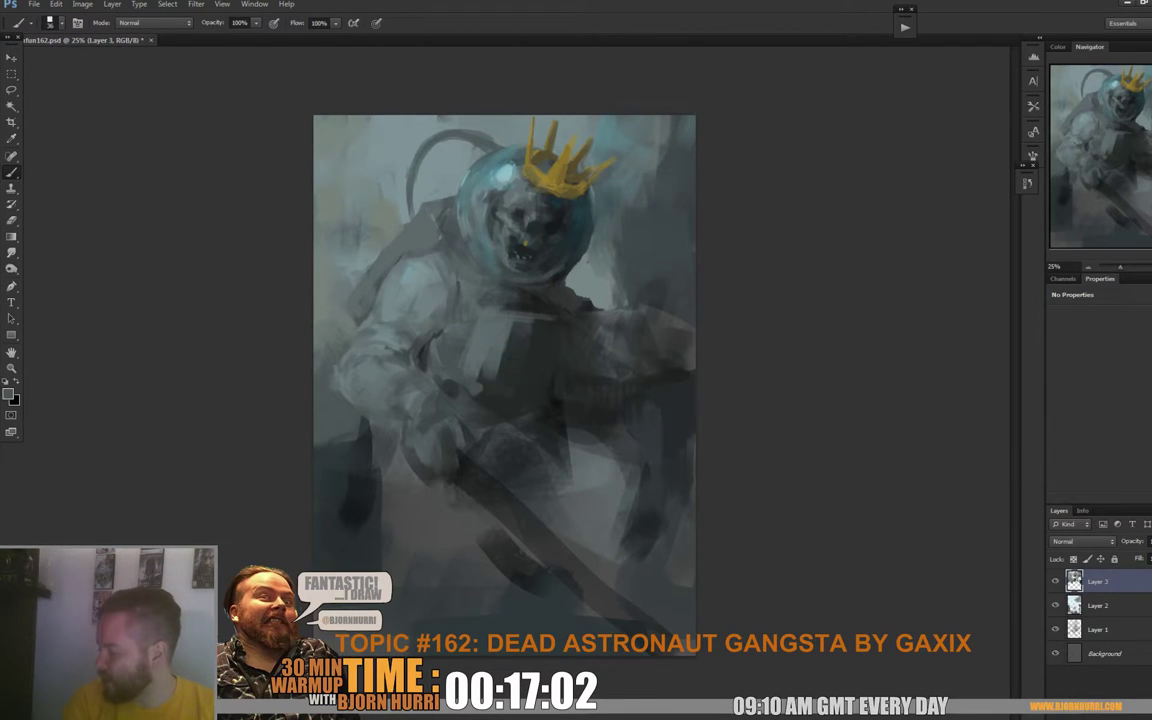
Step: Add a Posterize adjustment layer above the painting, set its blend mode to Color and raise its levels
click(1116, 711)
click(1121, 683)
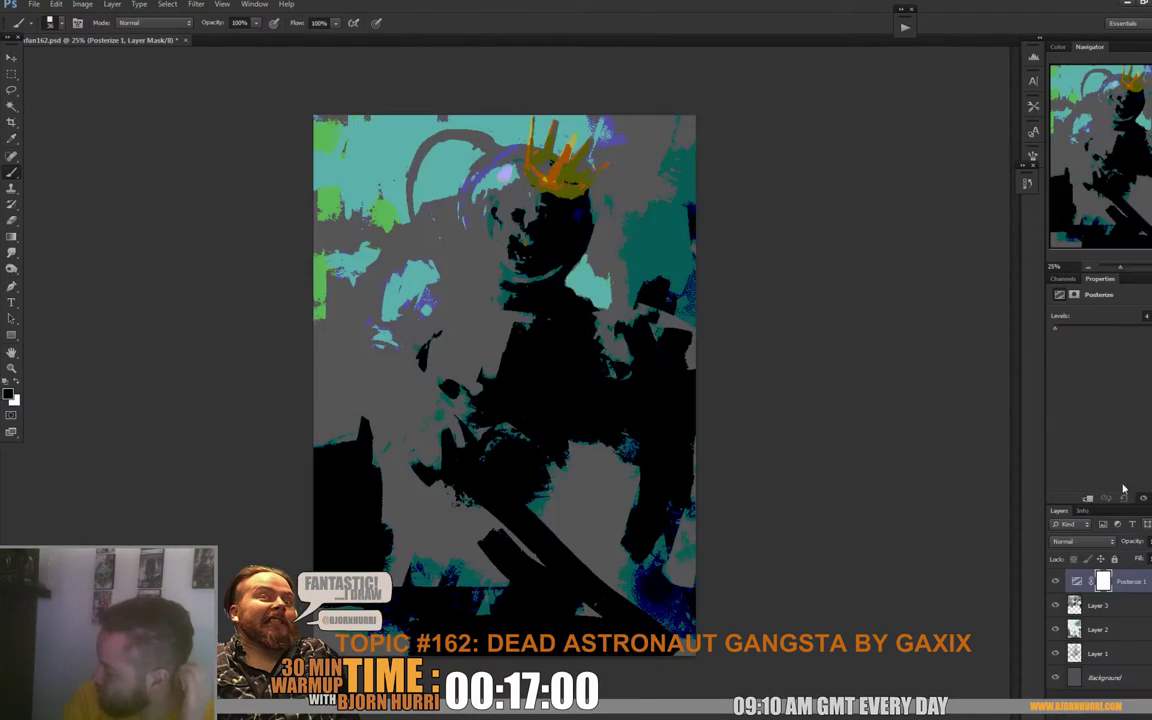
click(1082, 541)
click(1064, 519)
drag(1078, 329, 1063, 332)
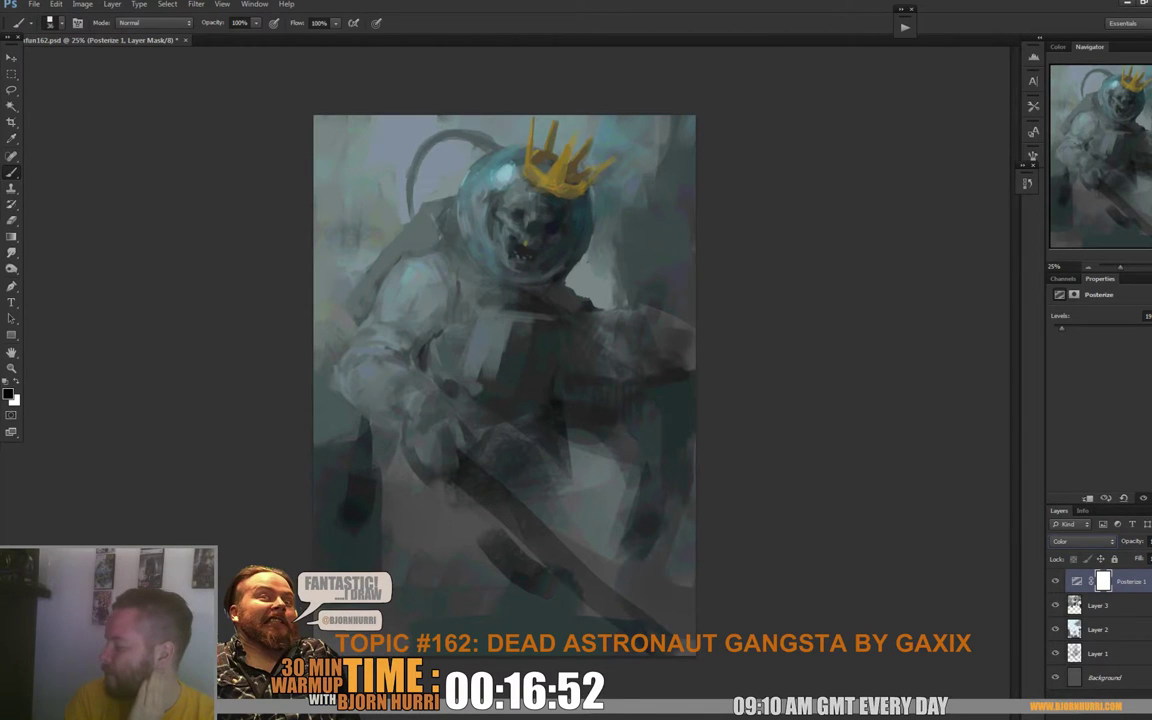
Step: Create a new layer above the Posterize adjustment and refine the near sleeve's fold and shoulder shading on it
key(ctrl+shift+alt+n)
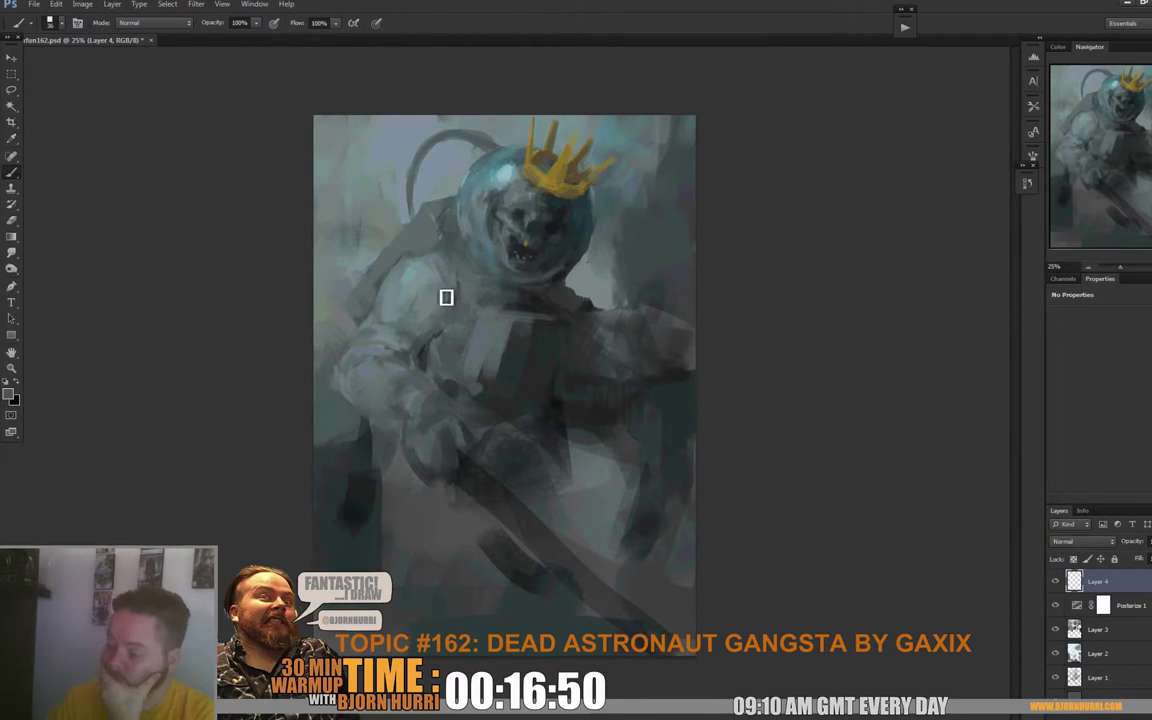
alt+click(423, 344)
mouse_move(422, 345)
mouse_down()
mouse_move(464, 310)
mouse_move(440, 333)
mouse_up()
alt+click(452, 303)
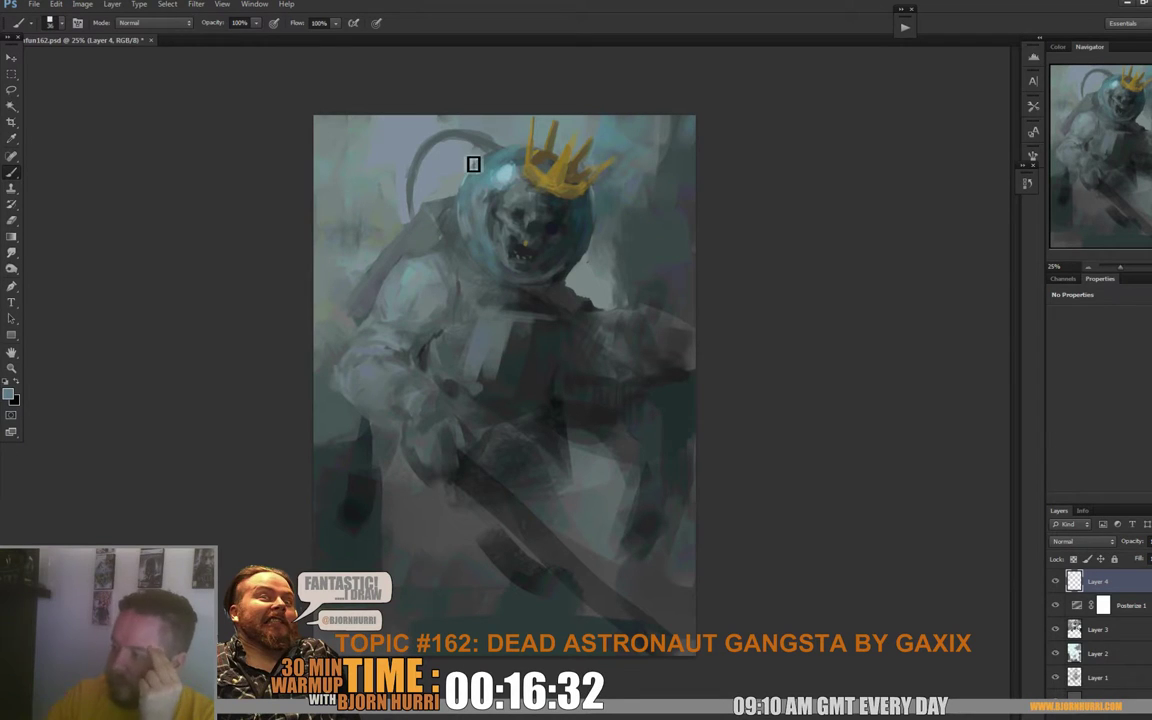
Step: Blend the background behind the near arm with sampled grey-greens, enlarging the brush to 66 px
alt+click(335, 292)
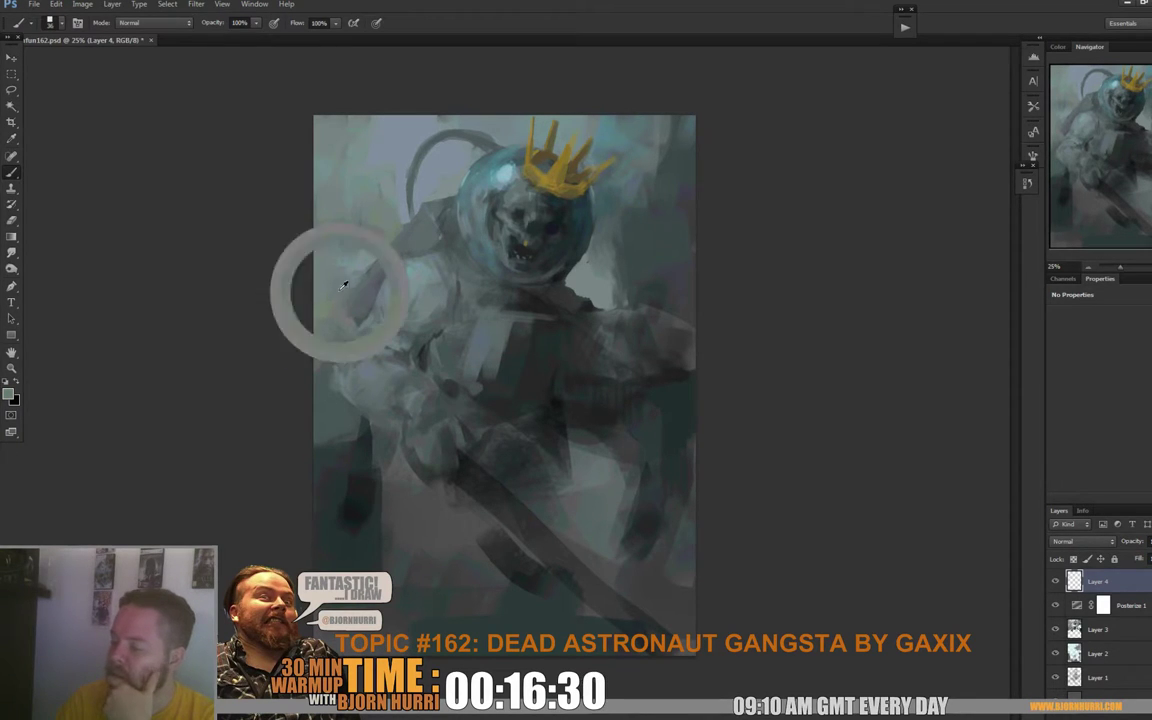
alt+click(323, 365)
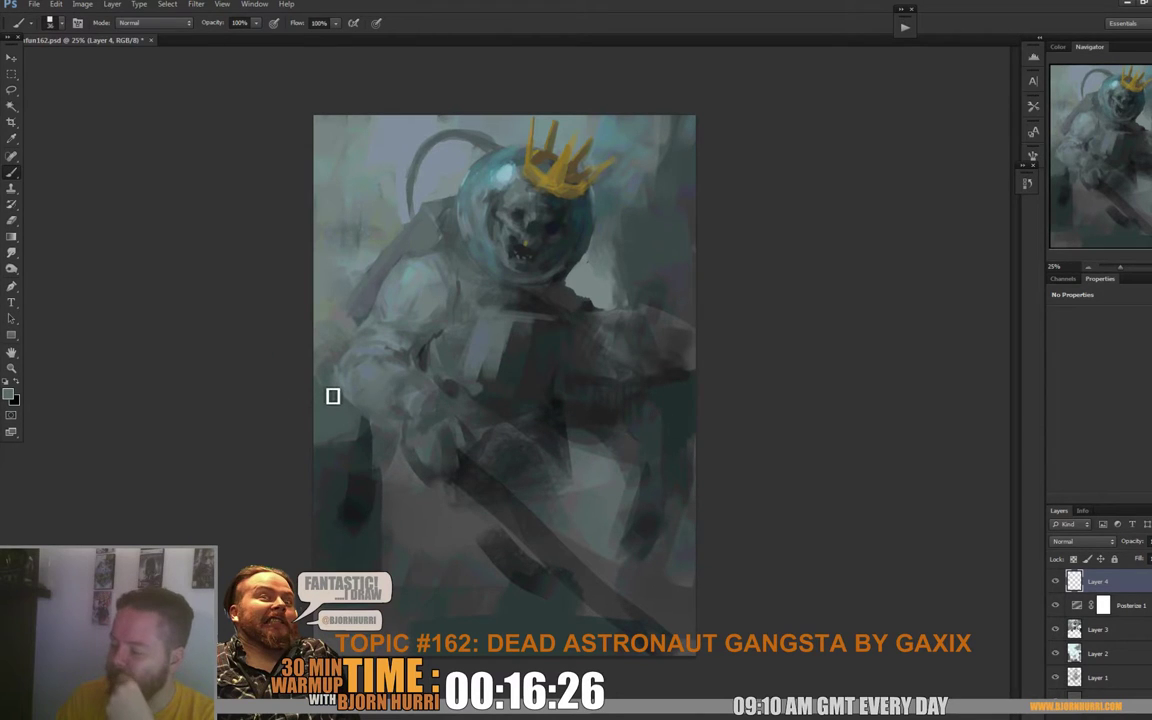
right_click(355, 393)
alt+click(328, 374)
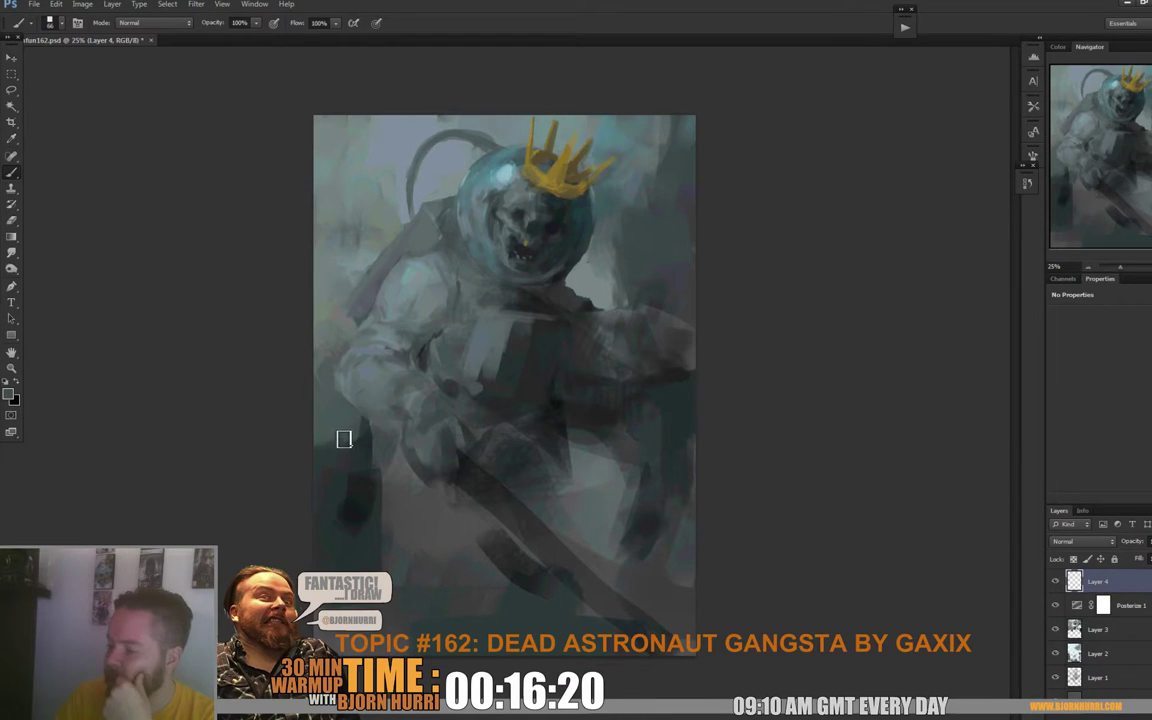
drag(355, 449, 333, 457)
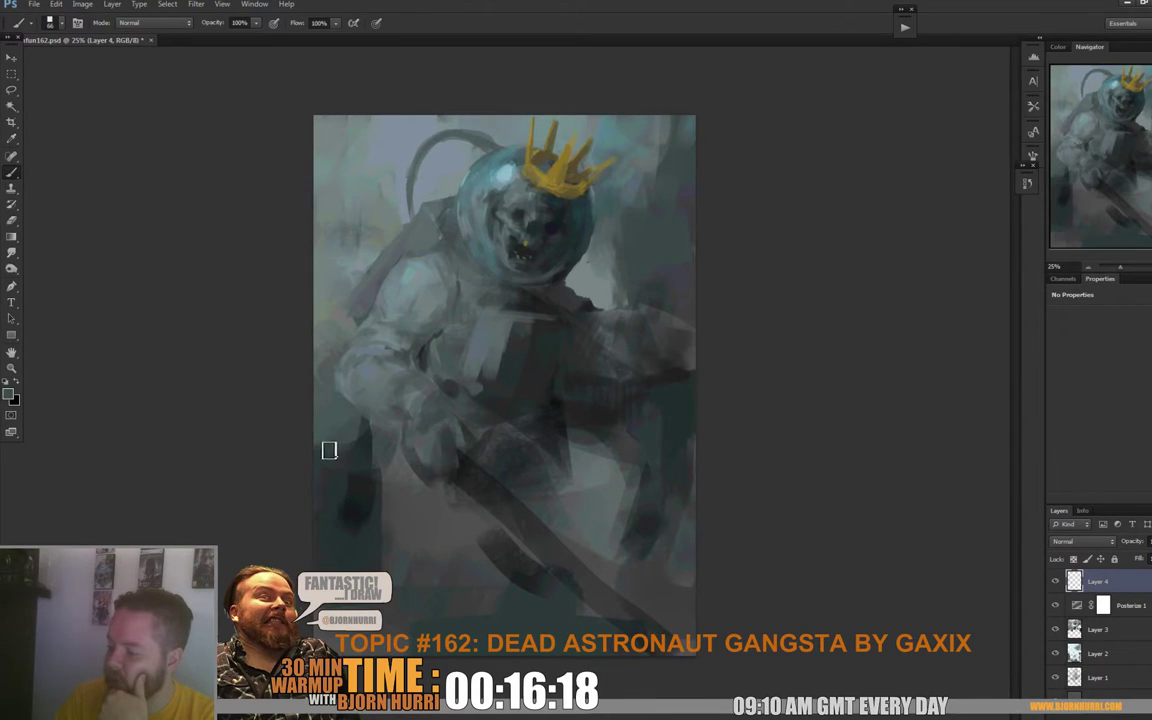
Step: Enlarge the brush to 135 px and paint sampled dark tones over the hip and the ground below the gun
right_click(560, 484)
click(580, 552)
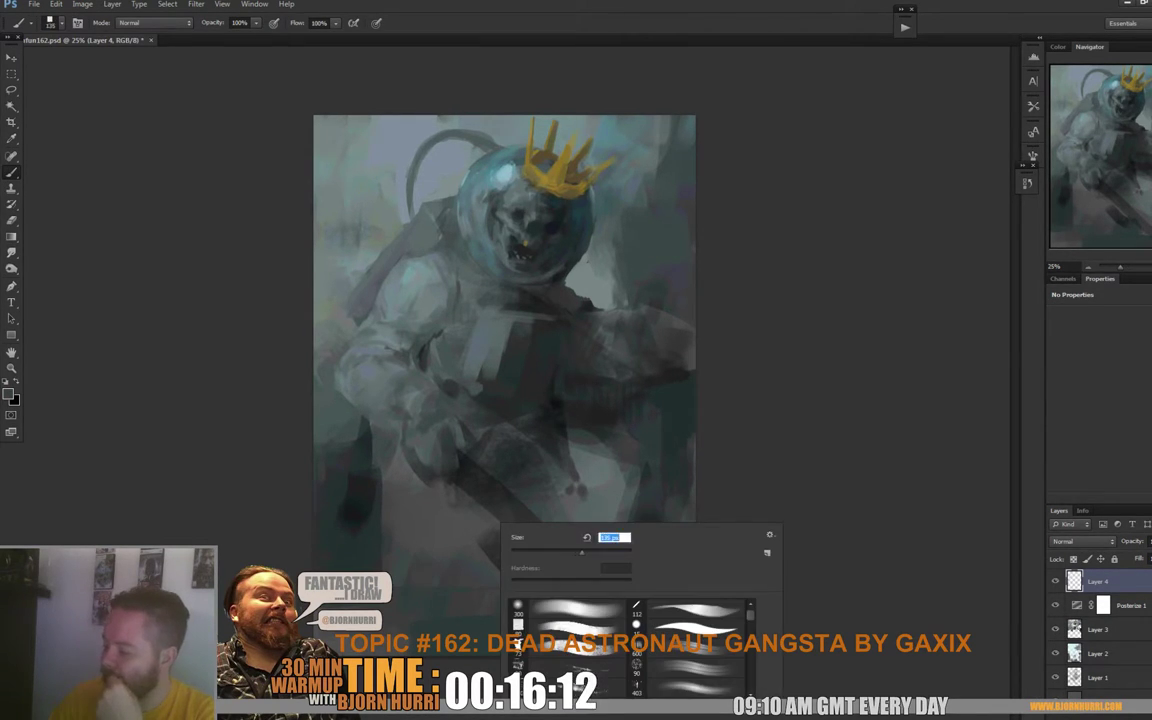
drag(450, 448, 509, 452)
drag(447, 534, 505, 576)
alt+click(535, 455)
alt+click(560, 415)
drag(435, 536, 485, 632)
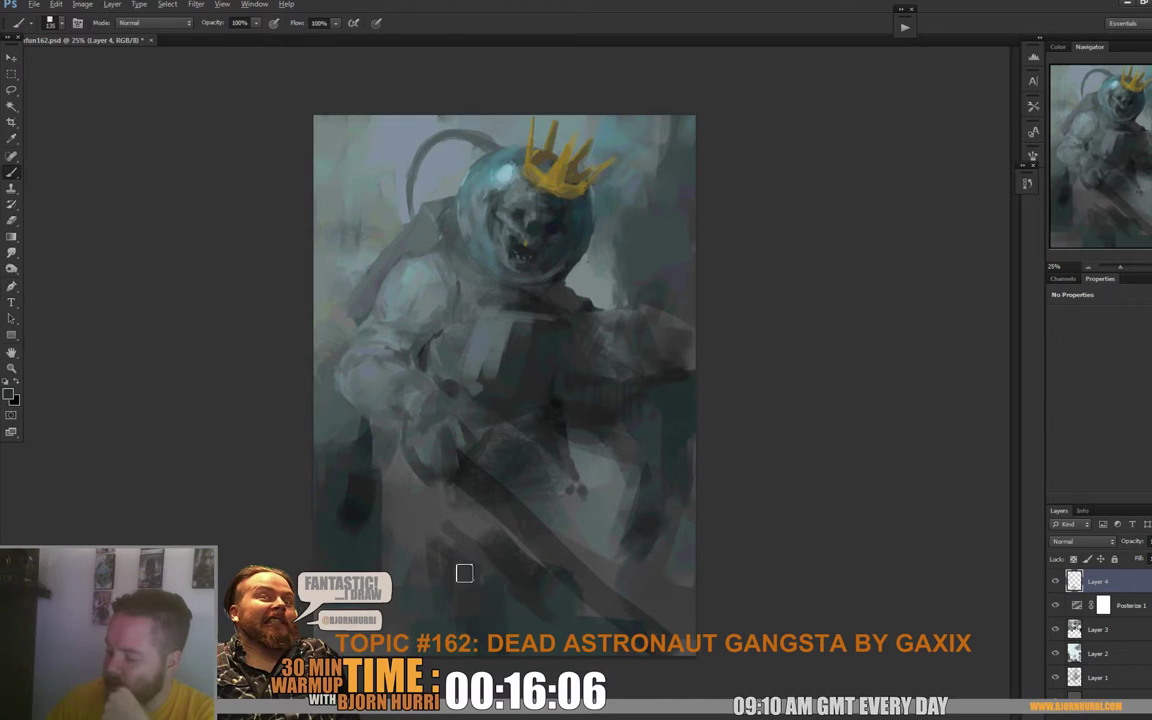
drag(462, 530, 536, 621)
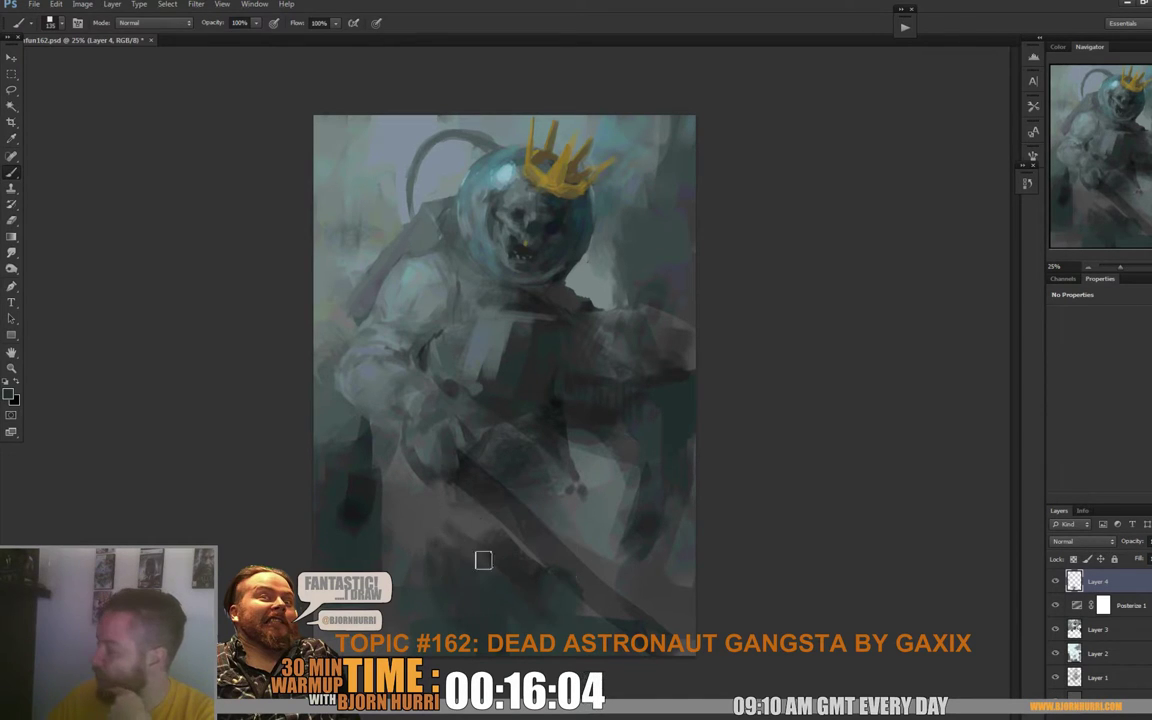
Step: Paint the near thigh and knee over the gun with light grey-green strokes, then darken the shin and ground beside it
mouse_move(398, 488)
mouse_down()
mouse_move(428, 549)
mouse_move(442, 522)
mouse_move(458, 527)
mouse_up()
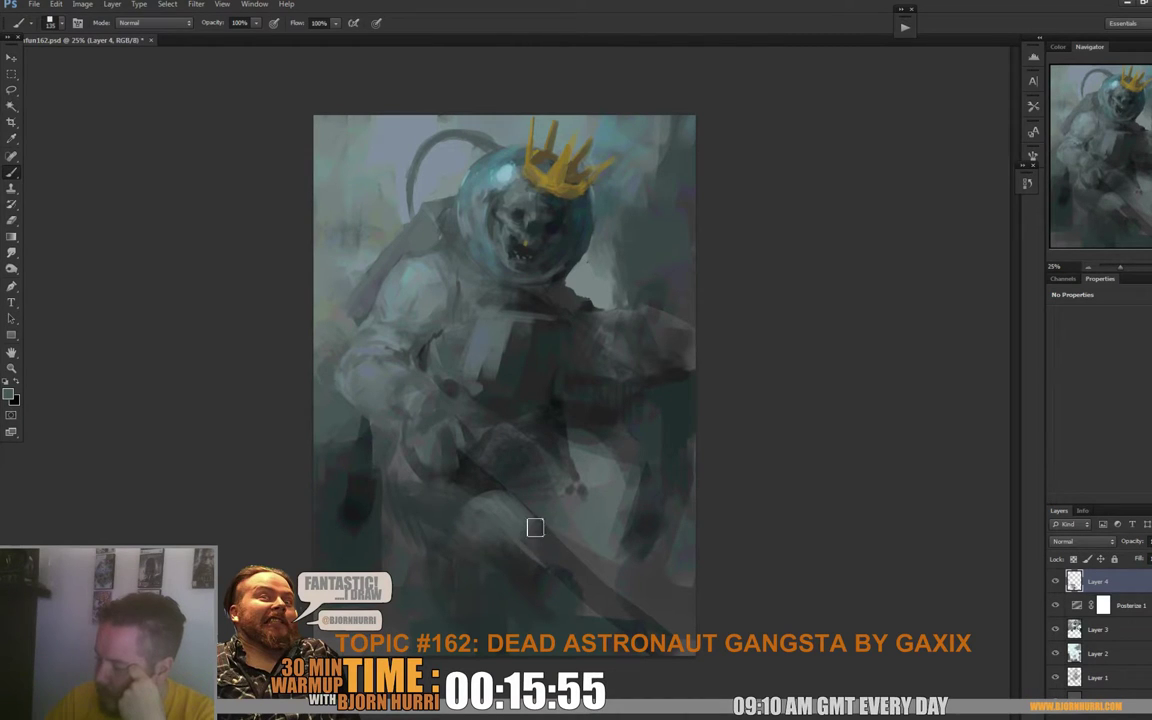
alt+click(503, 516)
mouse_move(520, 516)
mouse_down()
mouse_move(585, 566)
mouse_move(577, 587)
mouse_move(614, 622)
mouse_move(633, 621)
mouse_up()
drag(530, 535, 596, 584)
drag(544, 519, 587, 555)
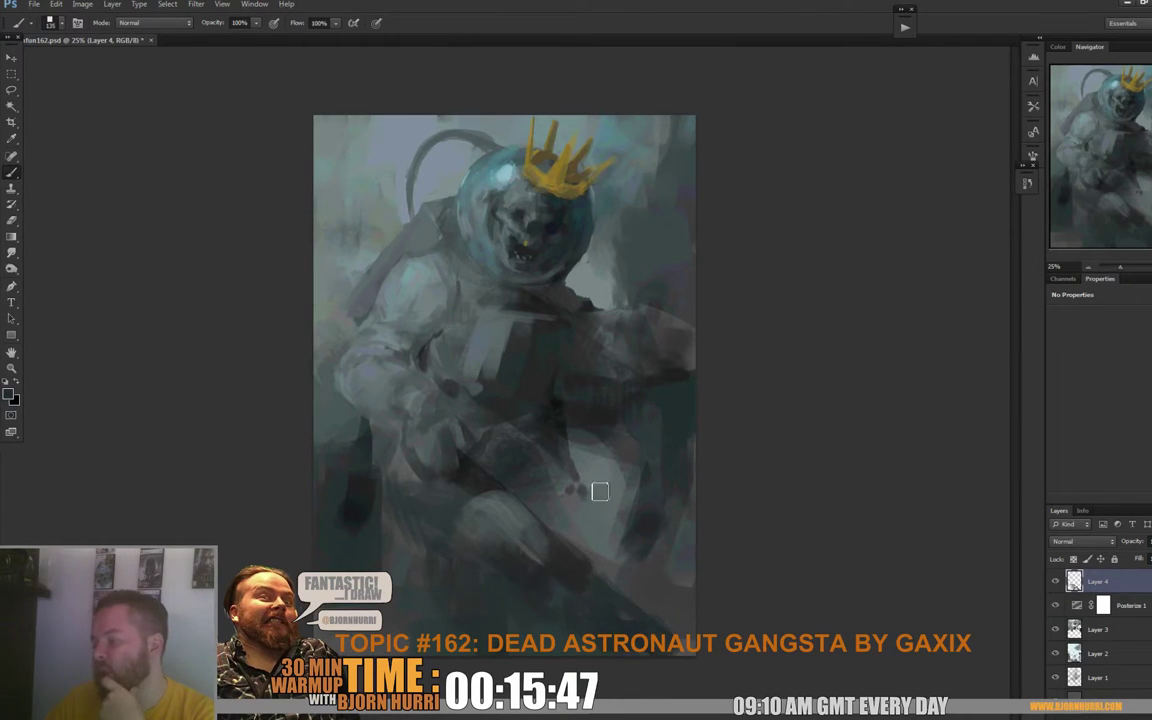
Step: Shape the far knee and thigh with sampled light and dark tones, painting out the dark marks beside the gun
alt+click(563, 433)
mouse_move(571, 452)
mouse_down()
mouse_move(605, 455)
mouse_move(622, 474)
mouse_move(645, 470)
mouse_up()
alt+click(599, 419)
alt+click(614, 476)
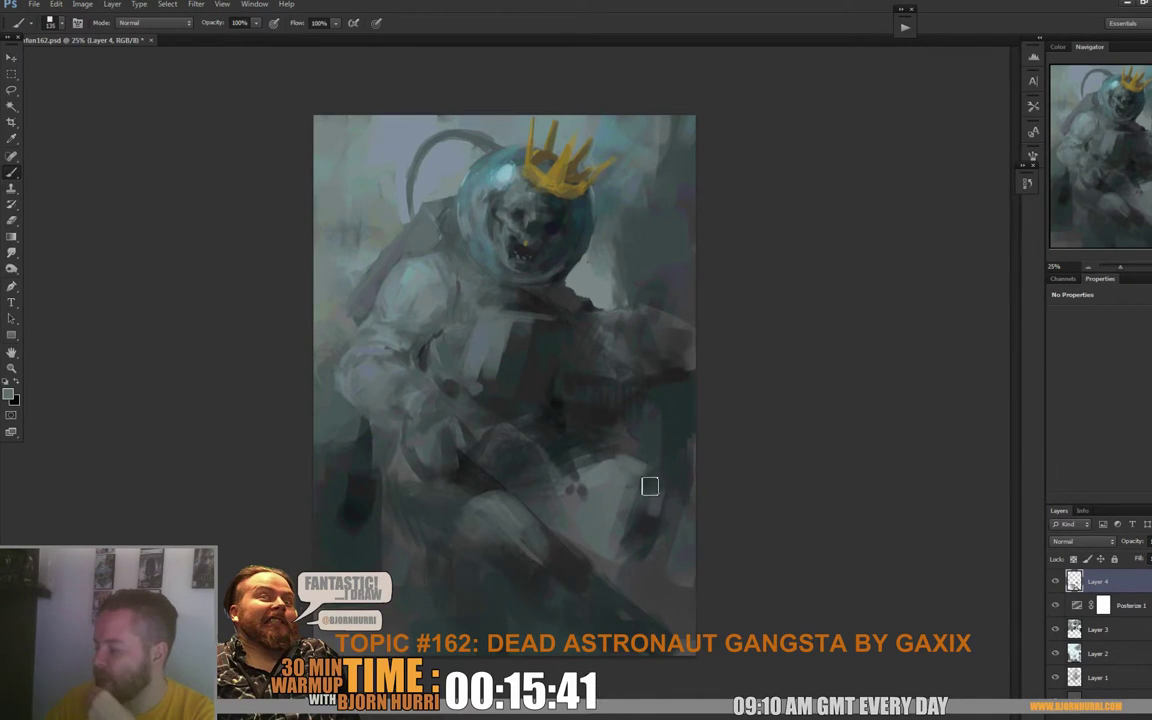
click(574, 491)
drag(588, 521, 589, 541)
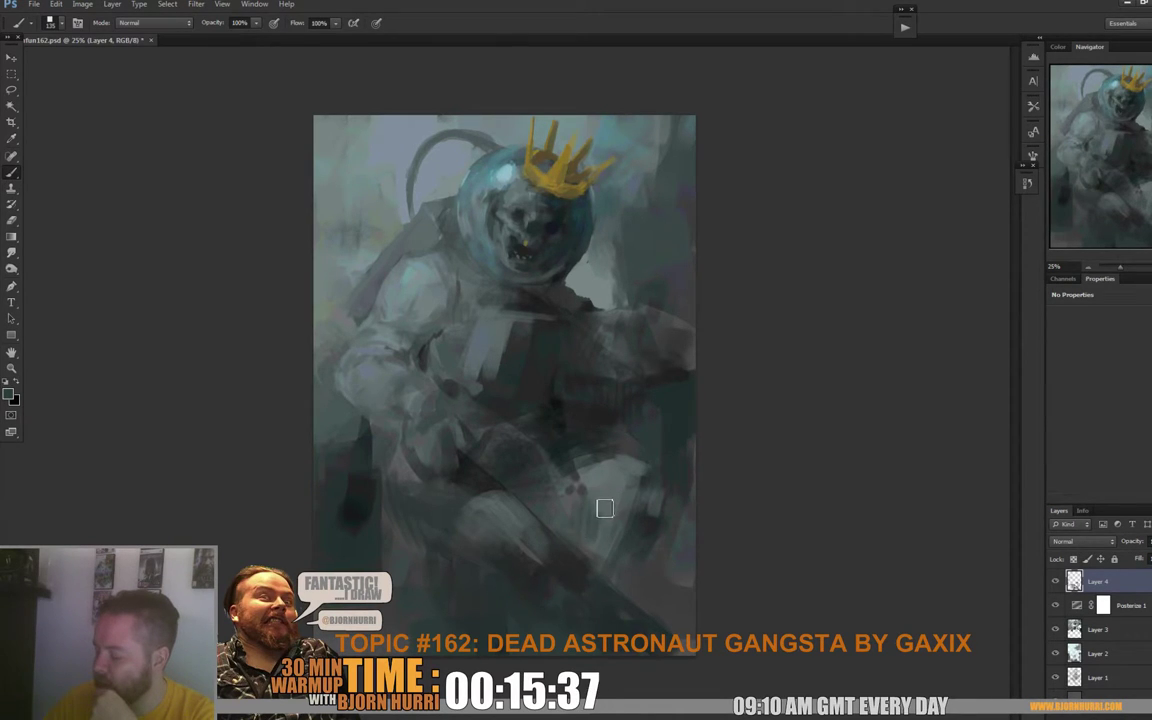
alt+click(567, 466)
drag(560, 480, 543, 447)
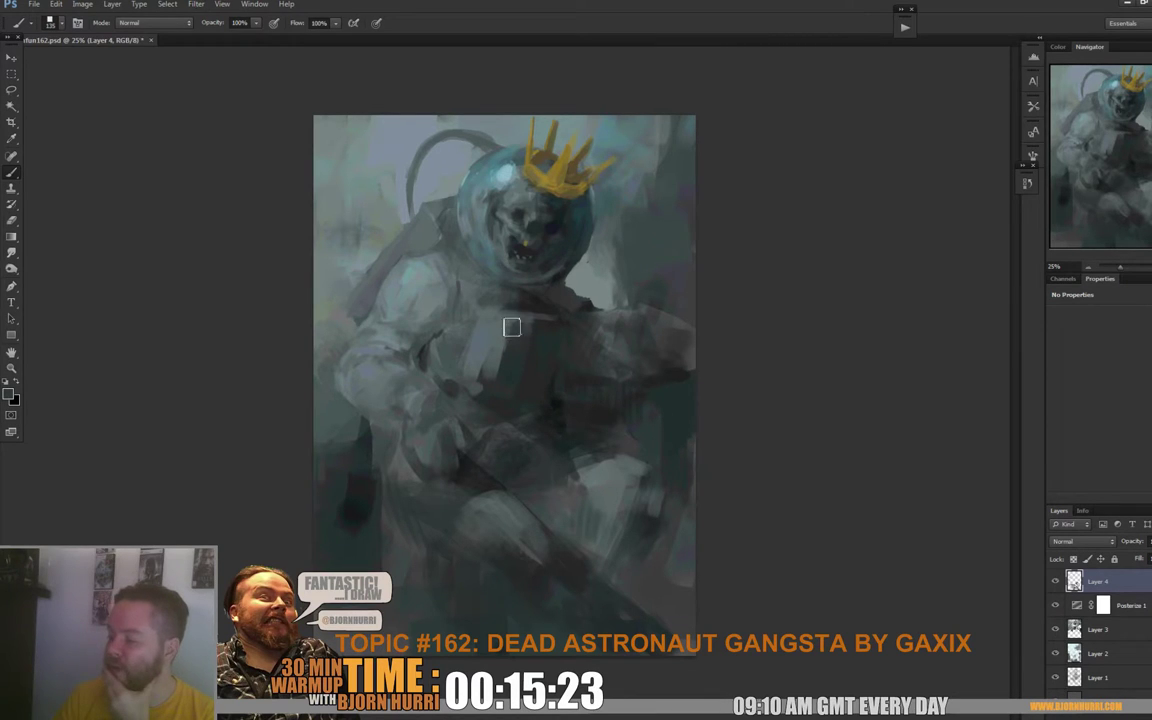
Step: Reduce the brush size and refine the chest panel's upper edge and the collar below the helmet with sampled dark tones
right_click(527, 378)
click(563, 397)
click(484, 346)
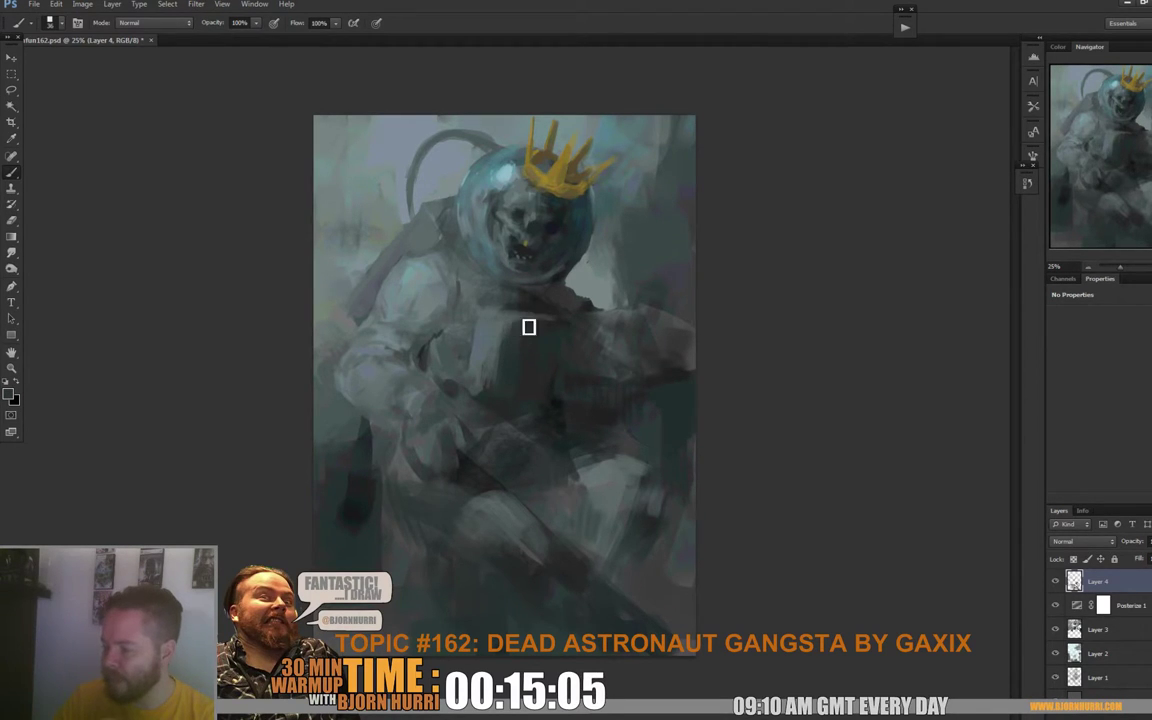
alt+click(563, 337)
drag(558, 320, 532, 317)
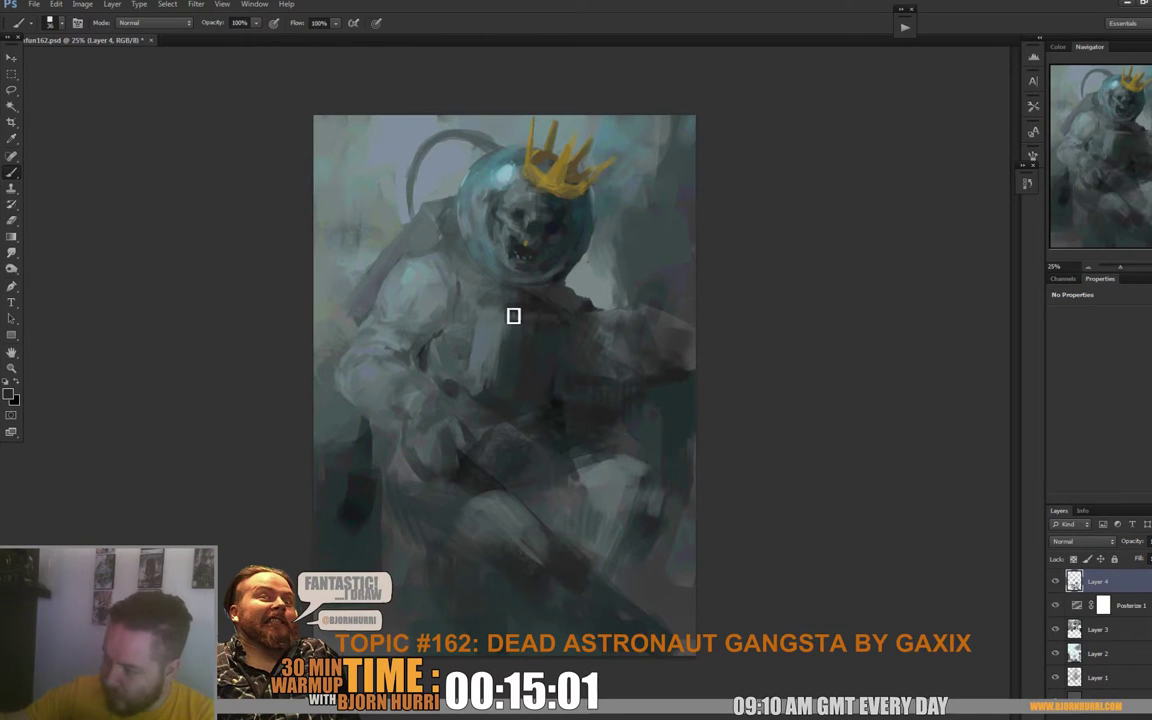
alt+click(561, 289)
drag(569, 293, 571, 306)
alt+click(560, 292)
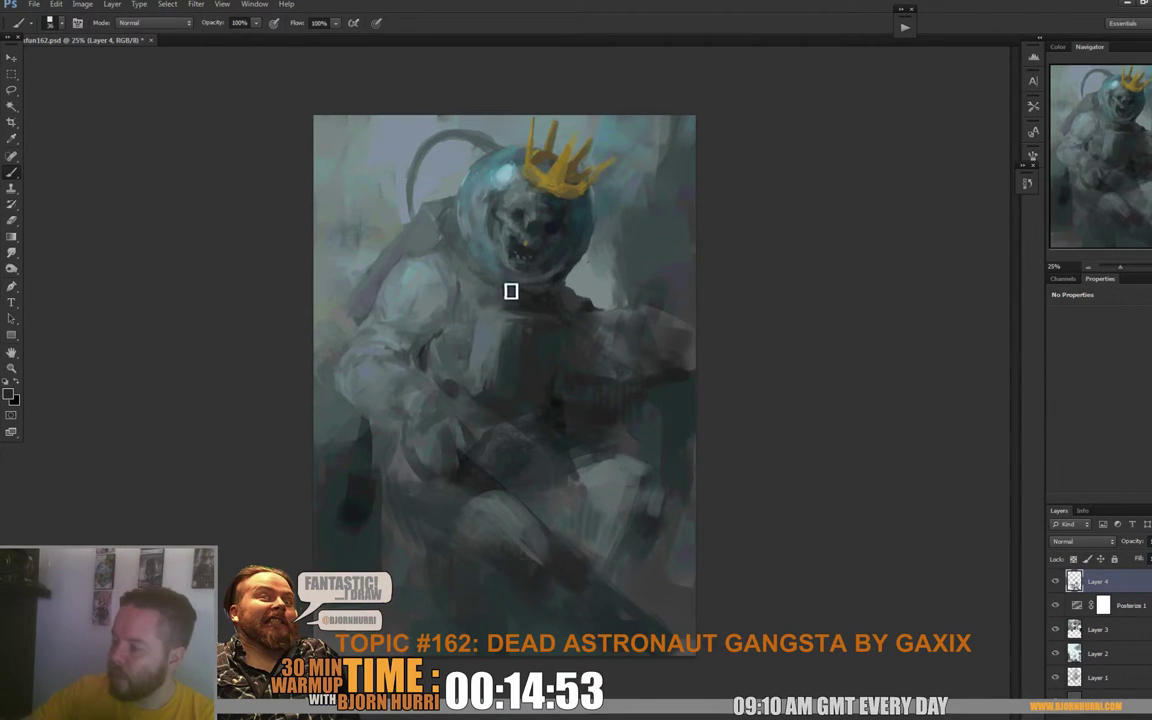
click(503, 288)
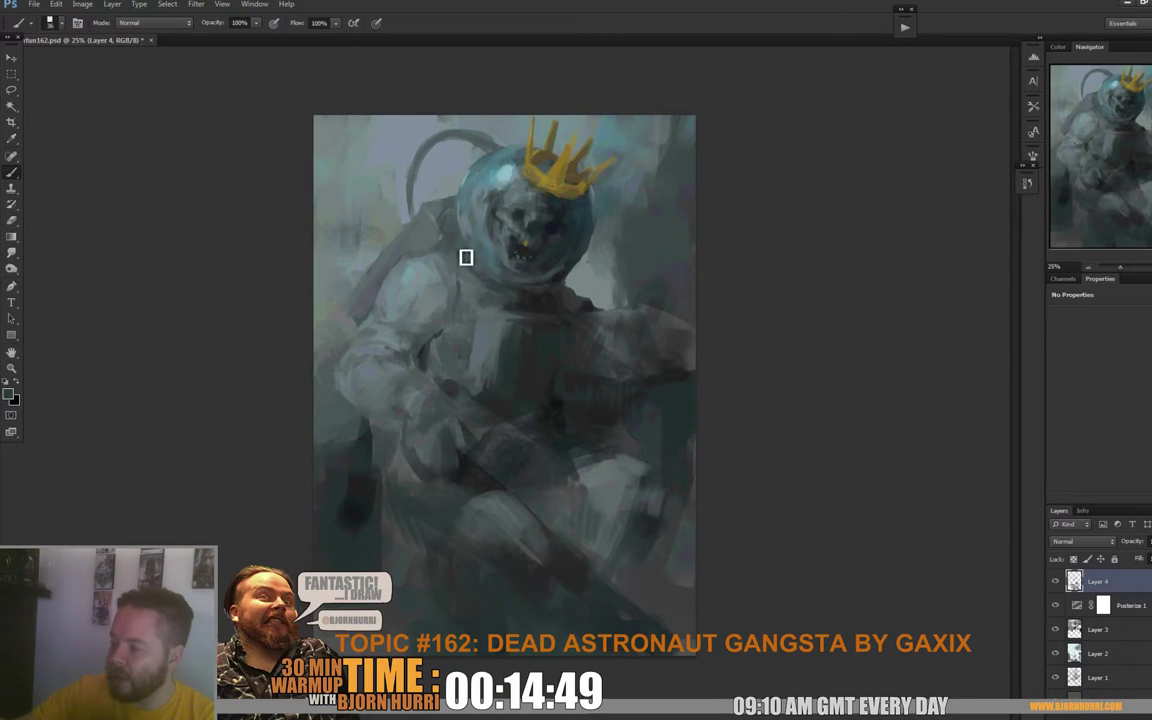
Step: Paint sampled pale teal reflections along the lower rim of the glass helmet, reducing the brush to 21 px
alt+click(474, 196)
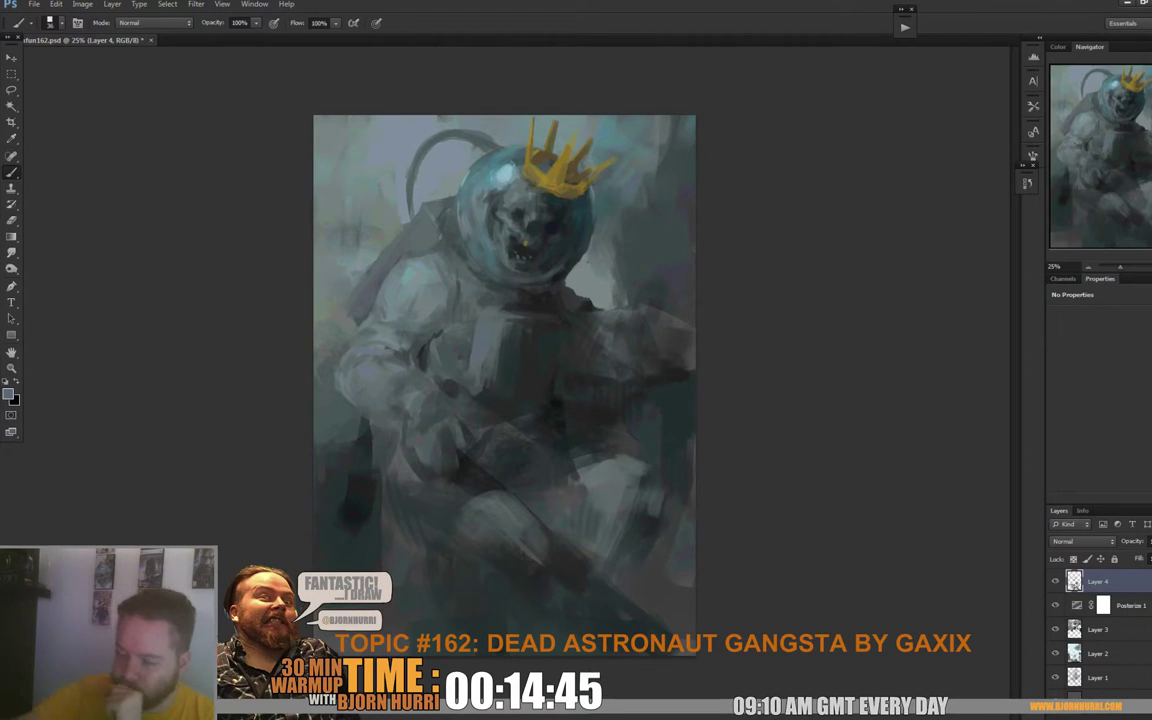
alt+click(519, 165)
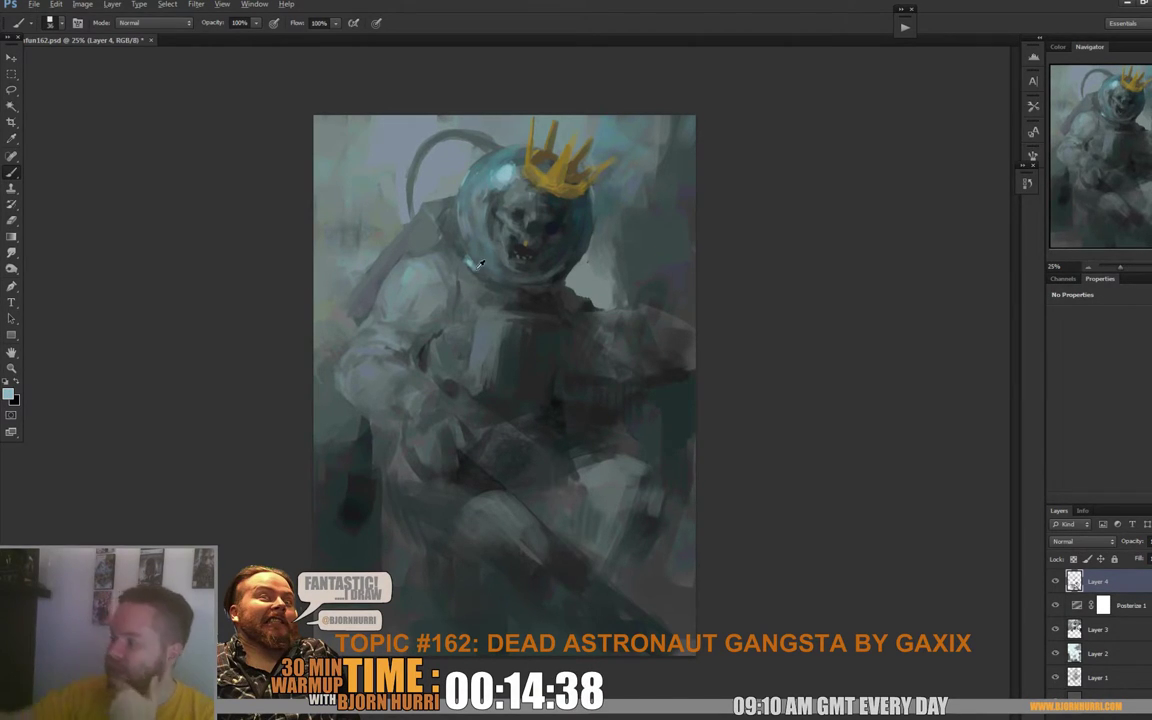
drag(480, 263, 410, 225)
right_click(487, 274)
click(471, 271)
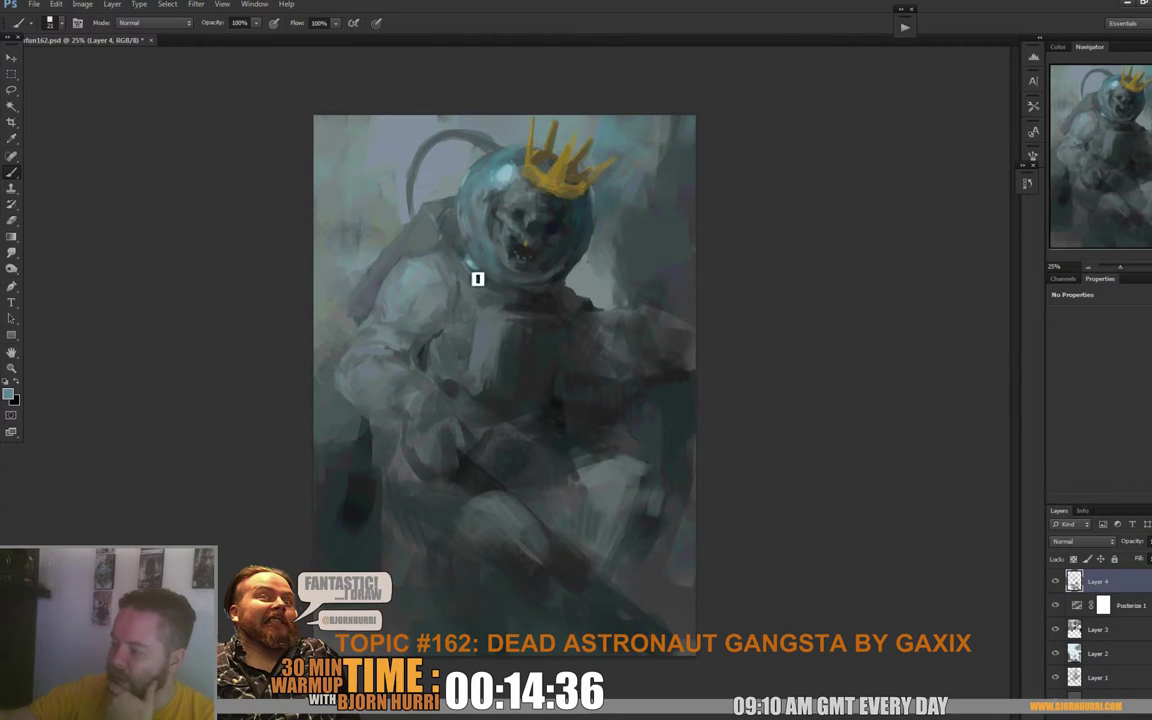
alt+click(470, 264)
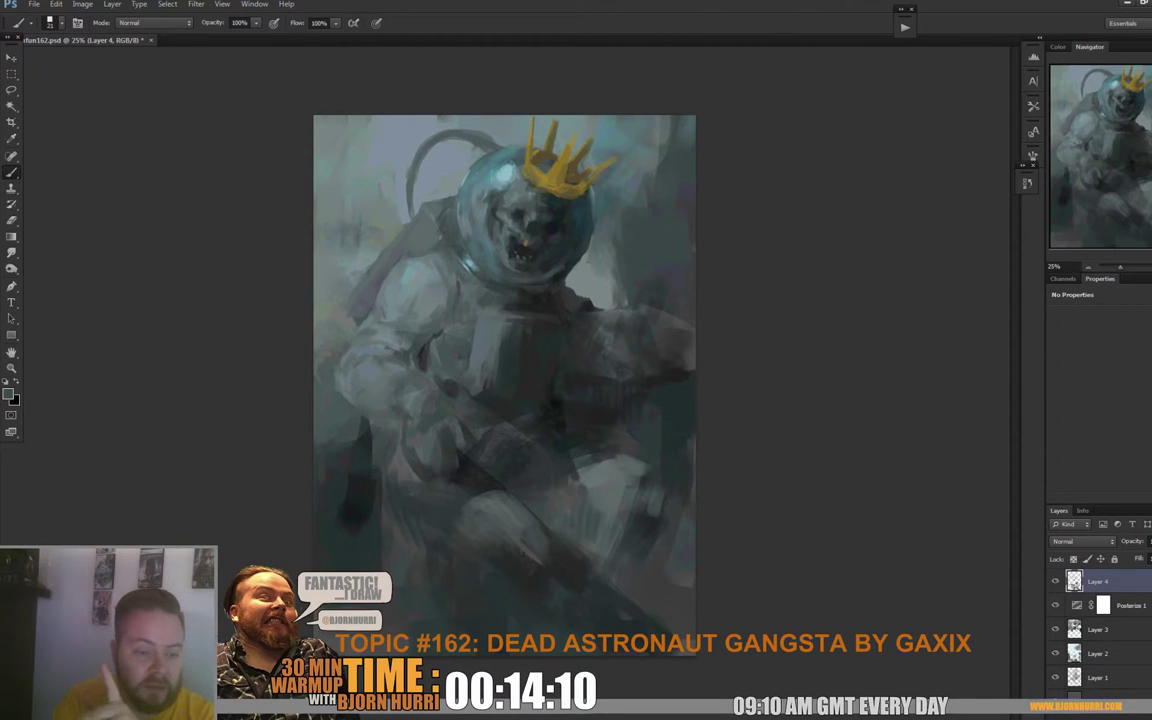
click(82, 4)
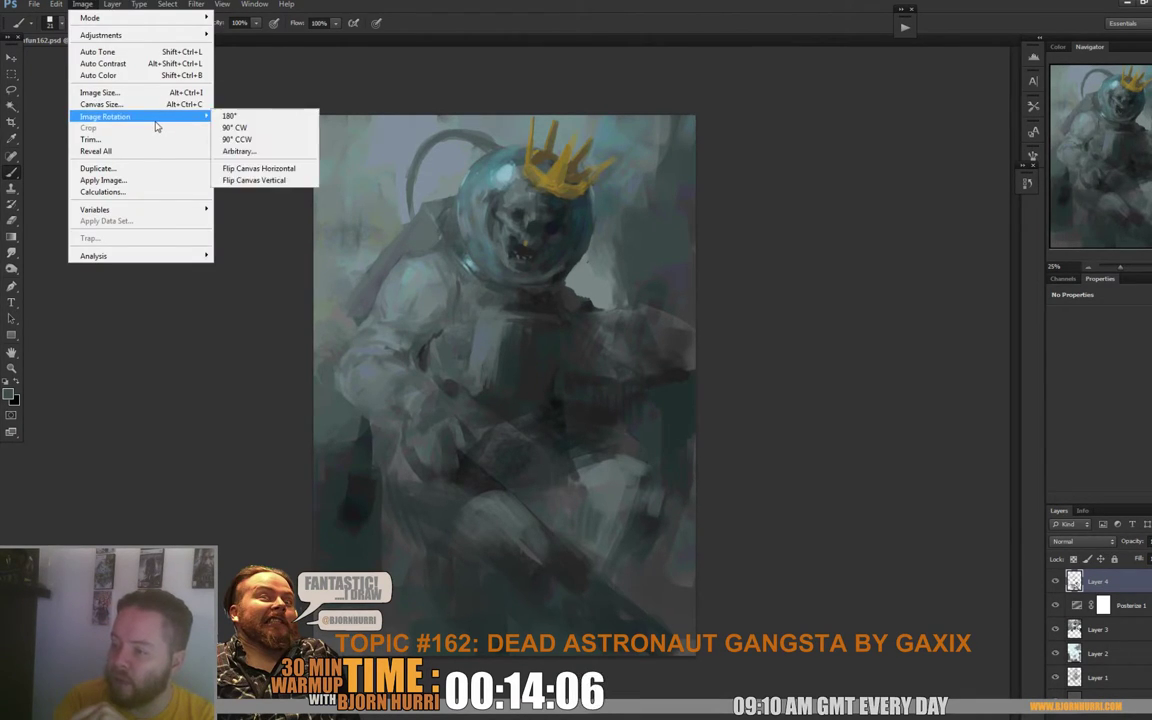
mouse_move(143, 260)
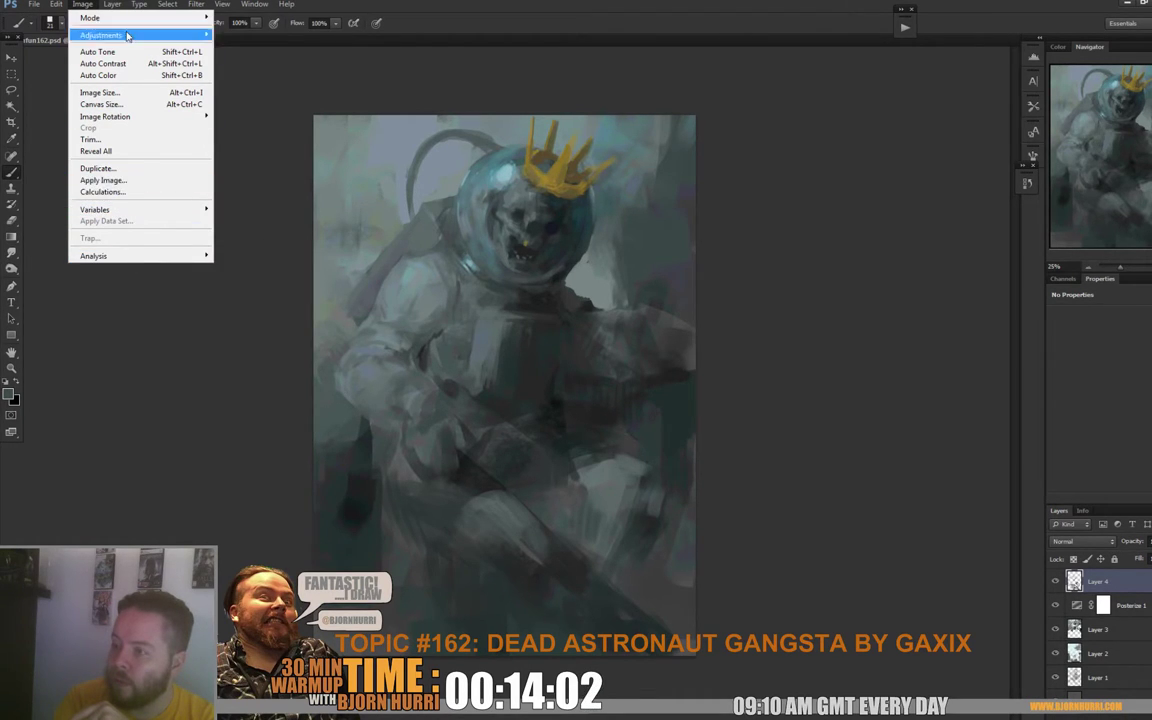
click(254, 4)
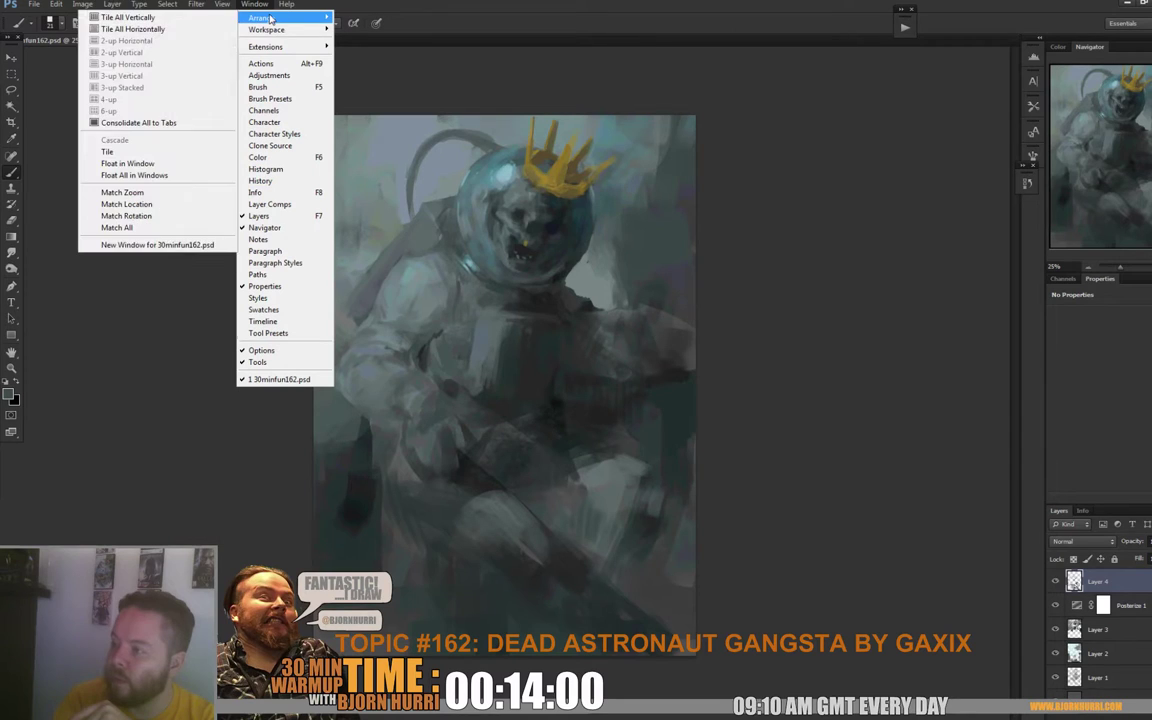
mouse_move(262, 47)
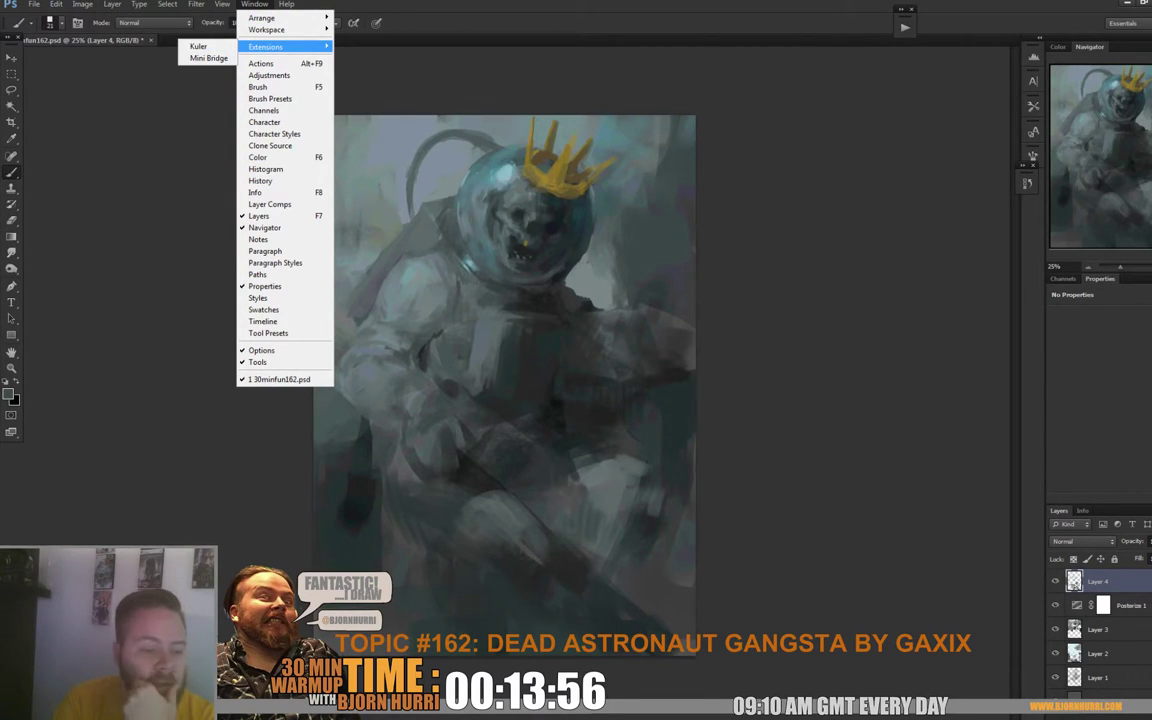
key(Escape)
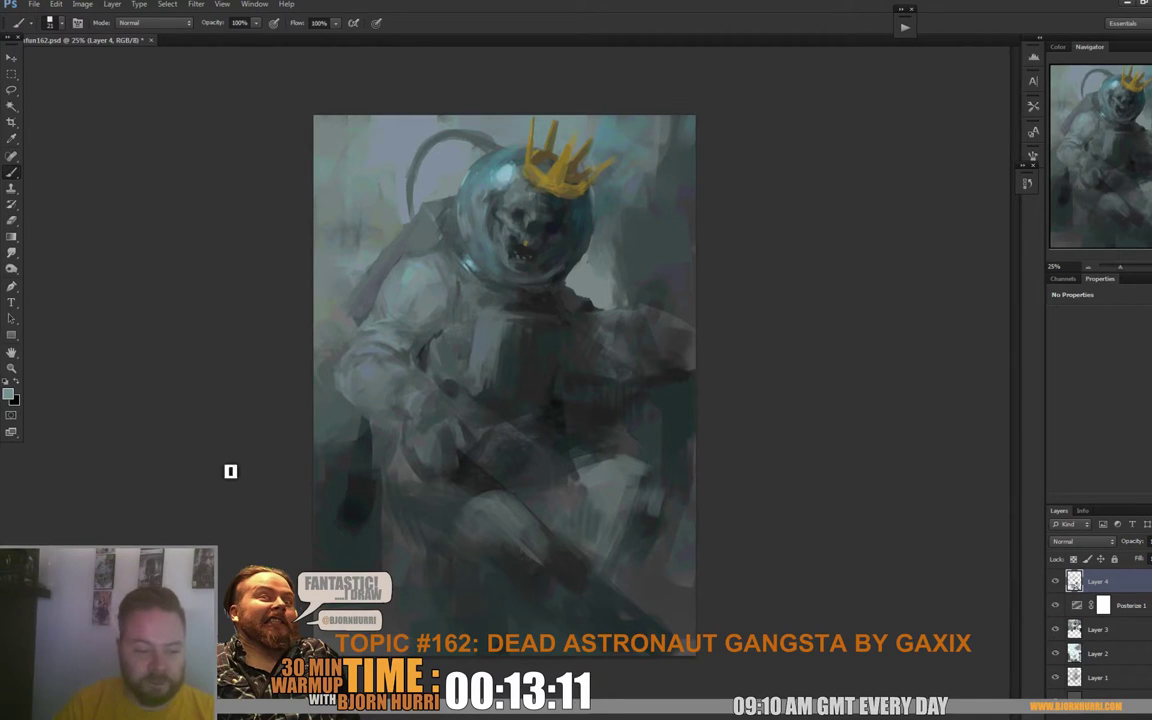
Step: Add light teal strokes to the chest panel with a 37 px brush and refine the suit beside it at 22 px
right_click(489, 345)
click(521, 373)
alt+click(406, 272)
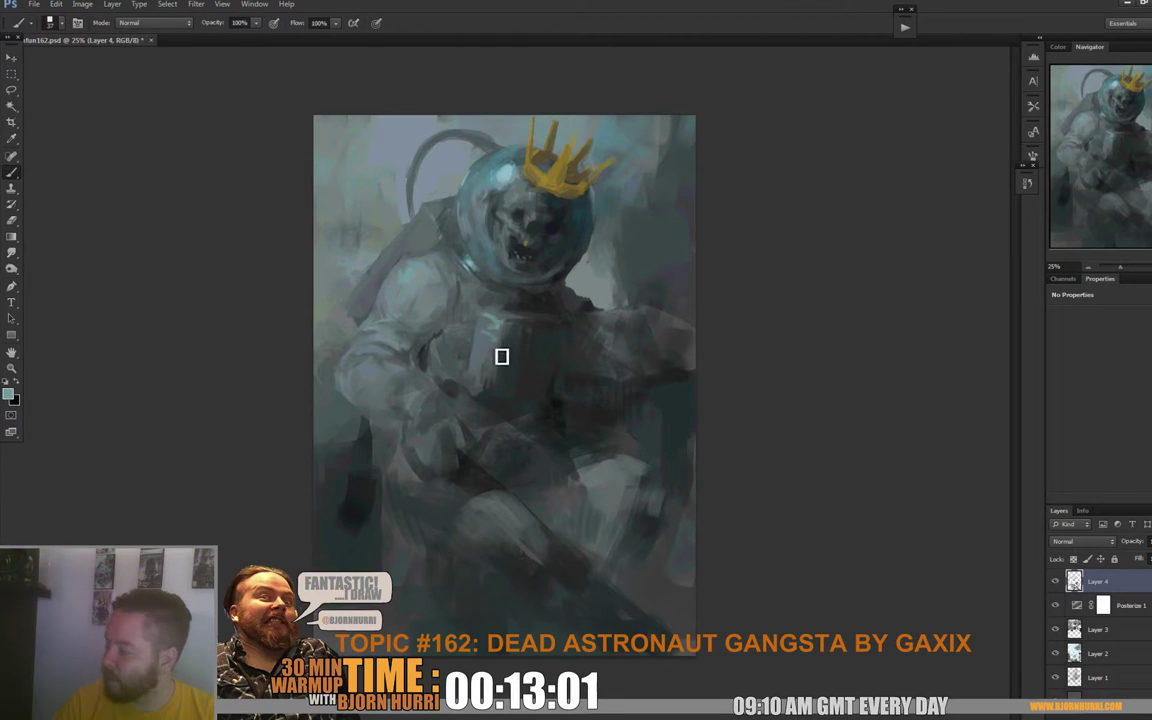
alt+click(483, 337)
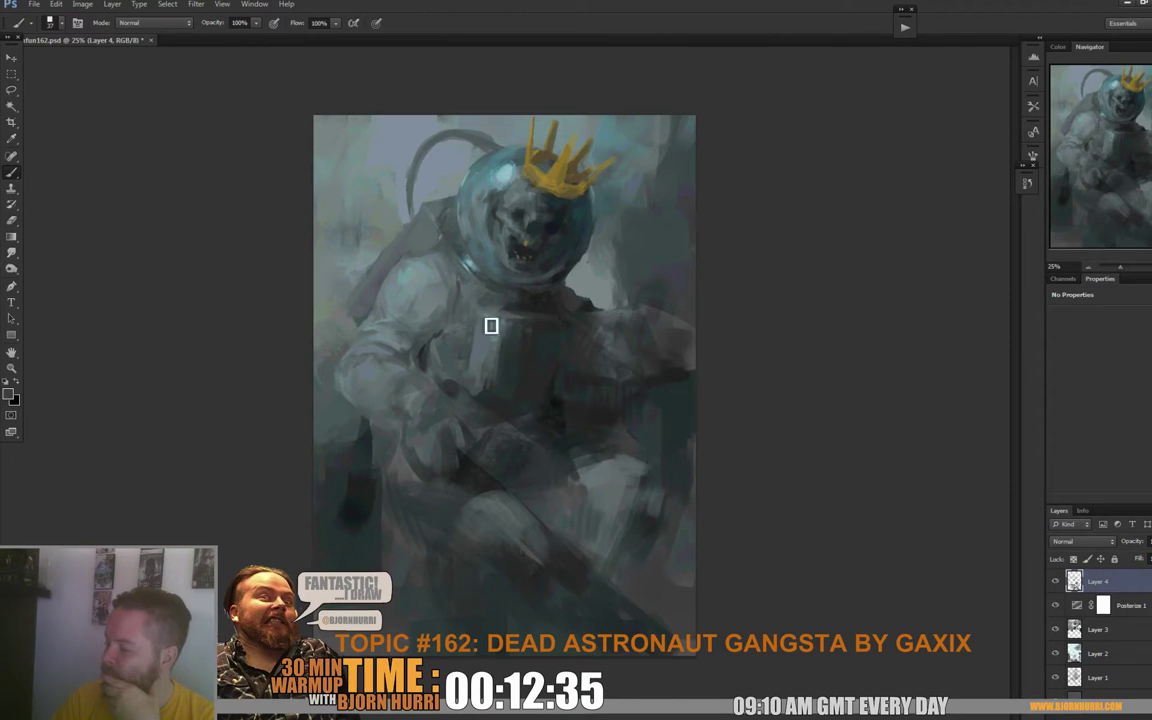
right_click(488, 322)
click(475, 343)
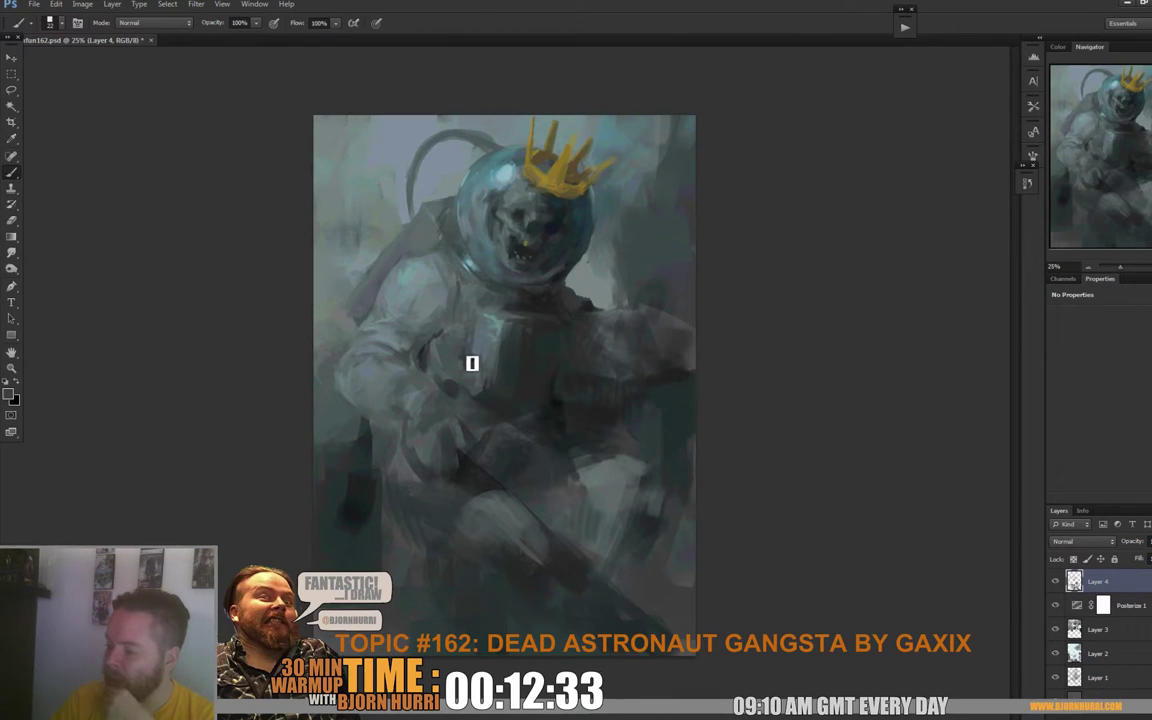
alt+click(459, 387)
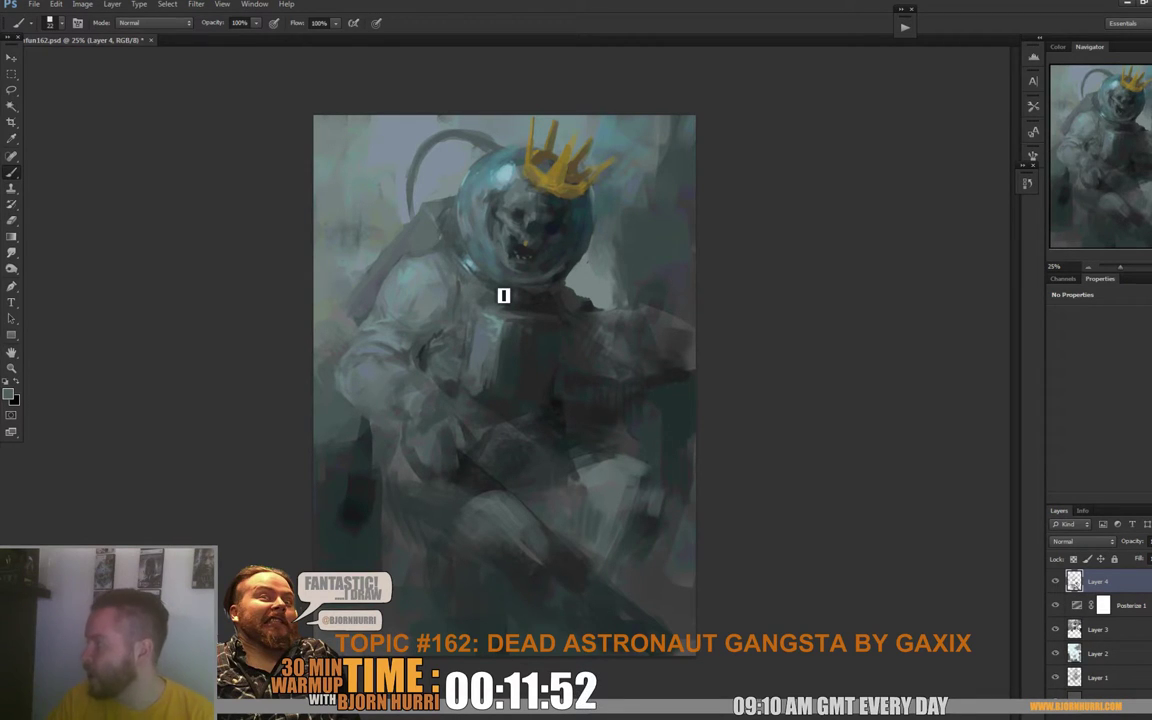
Step: Refine the near shoulder and its edge against the backpack with tones sampled from the suit and background
alt+click(428, 273)
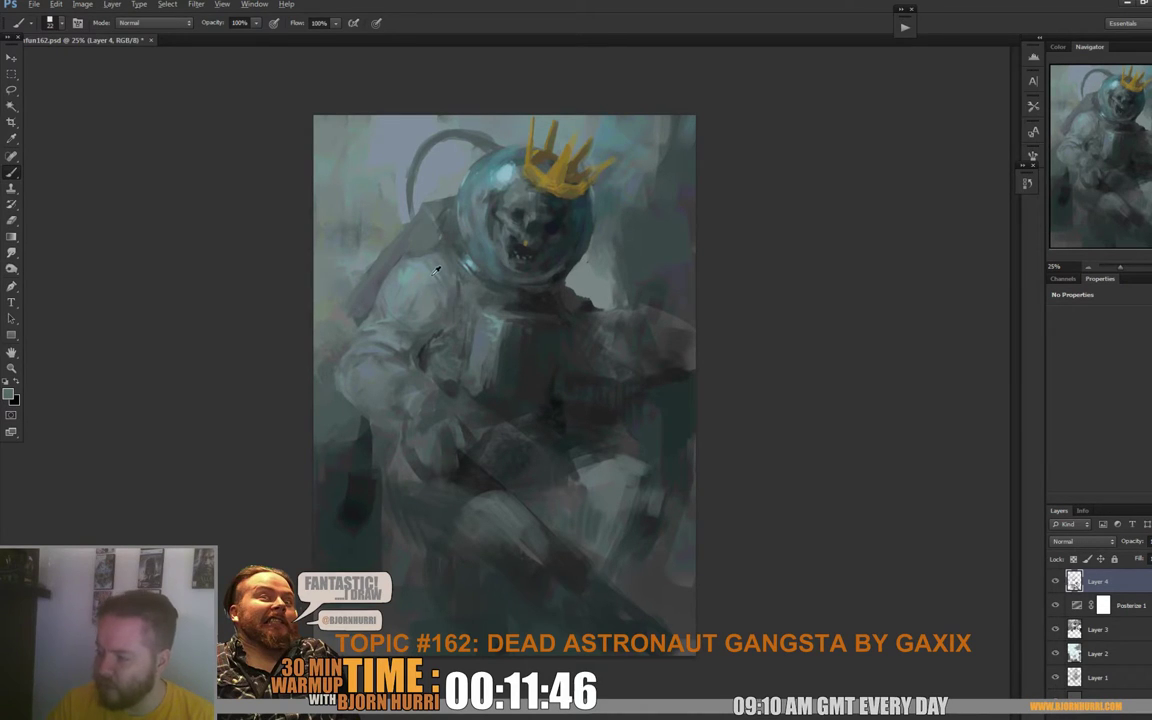
alt+click(431, 273)
alt+click(420, 278)
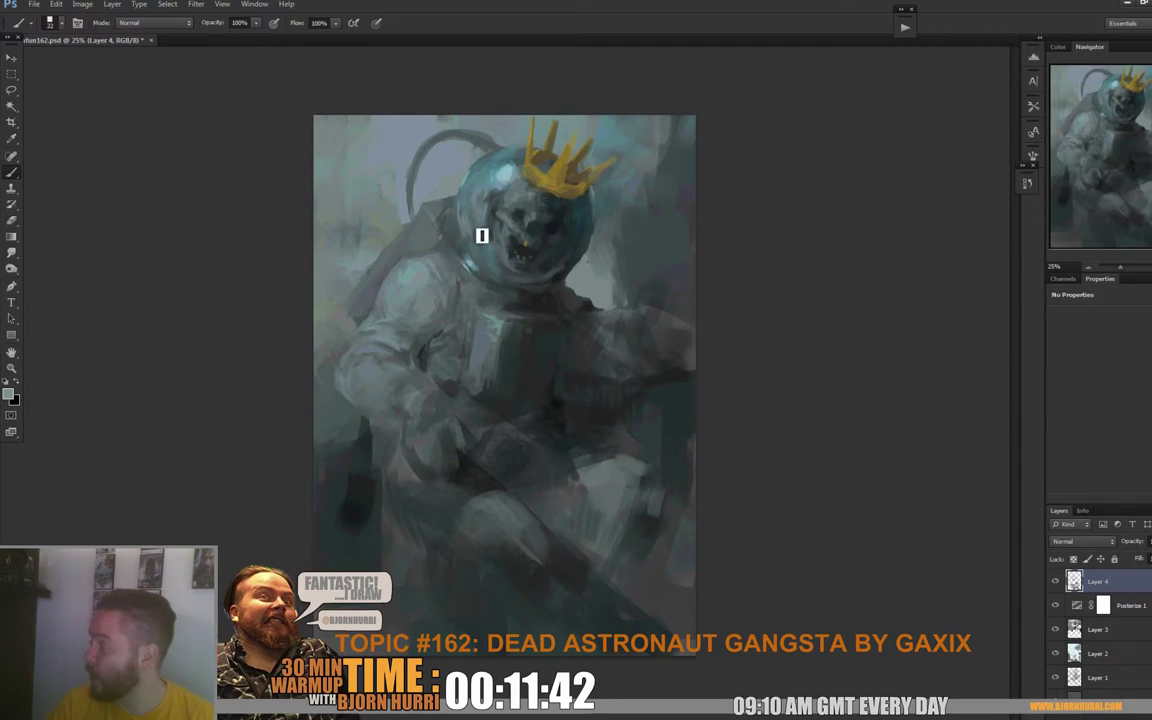
alt+click(405, 252)
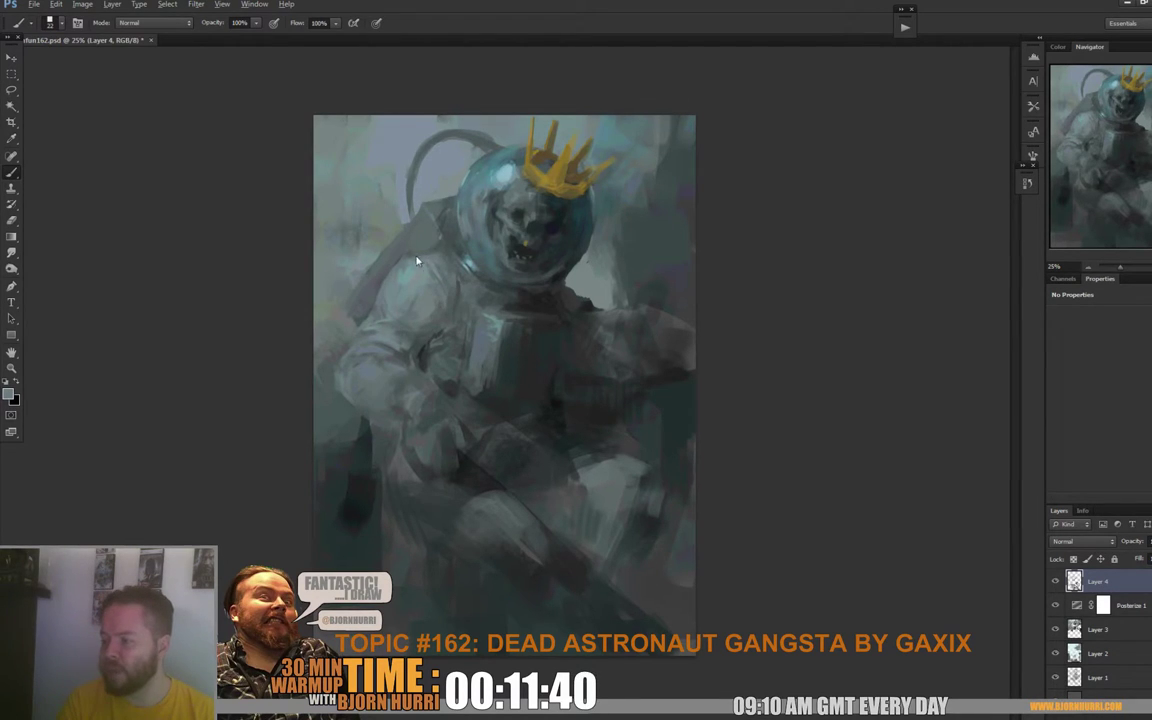
alt+click(406, 250)
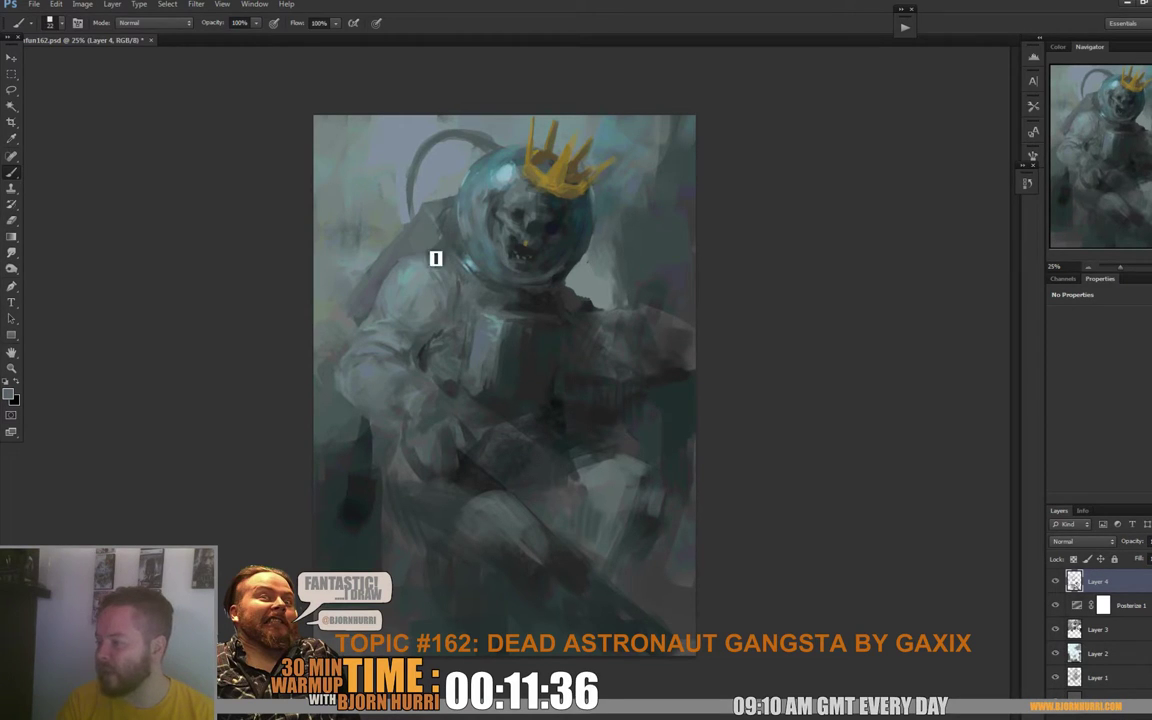
alt+click(424, 257)
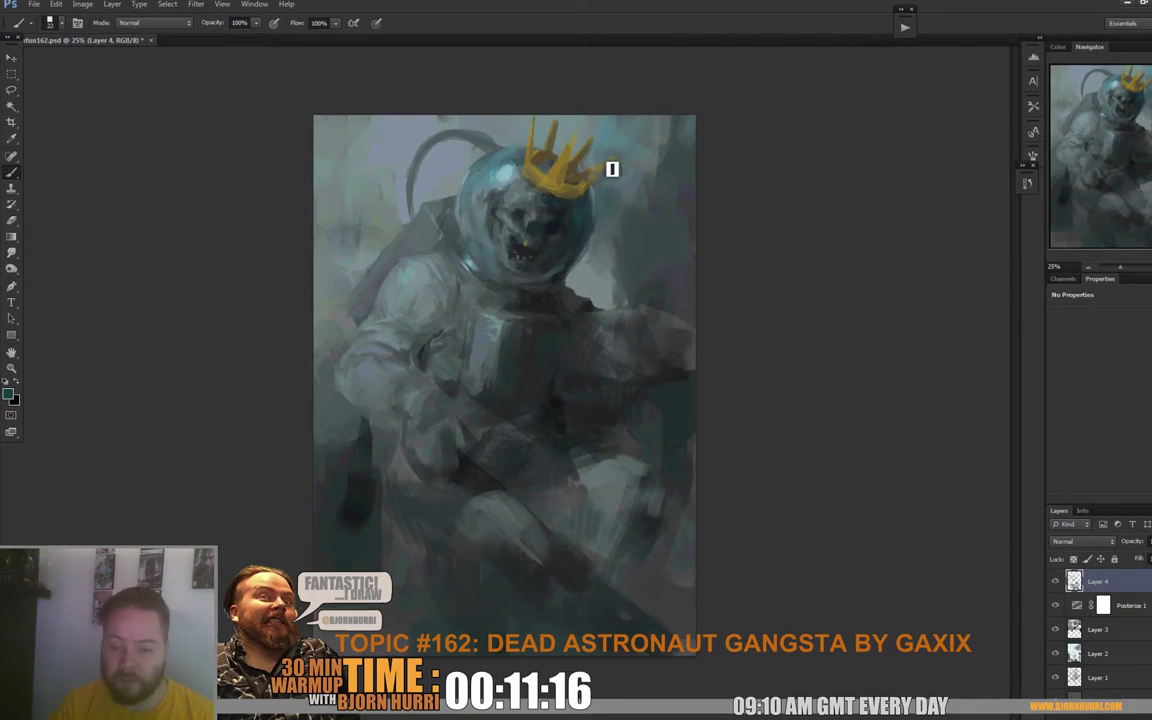
Step: Clean up the far edge of the glass helmet below the crown with sampled dark teal and background tones
alt+click(593, 212)
alt+click(590, 214)
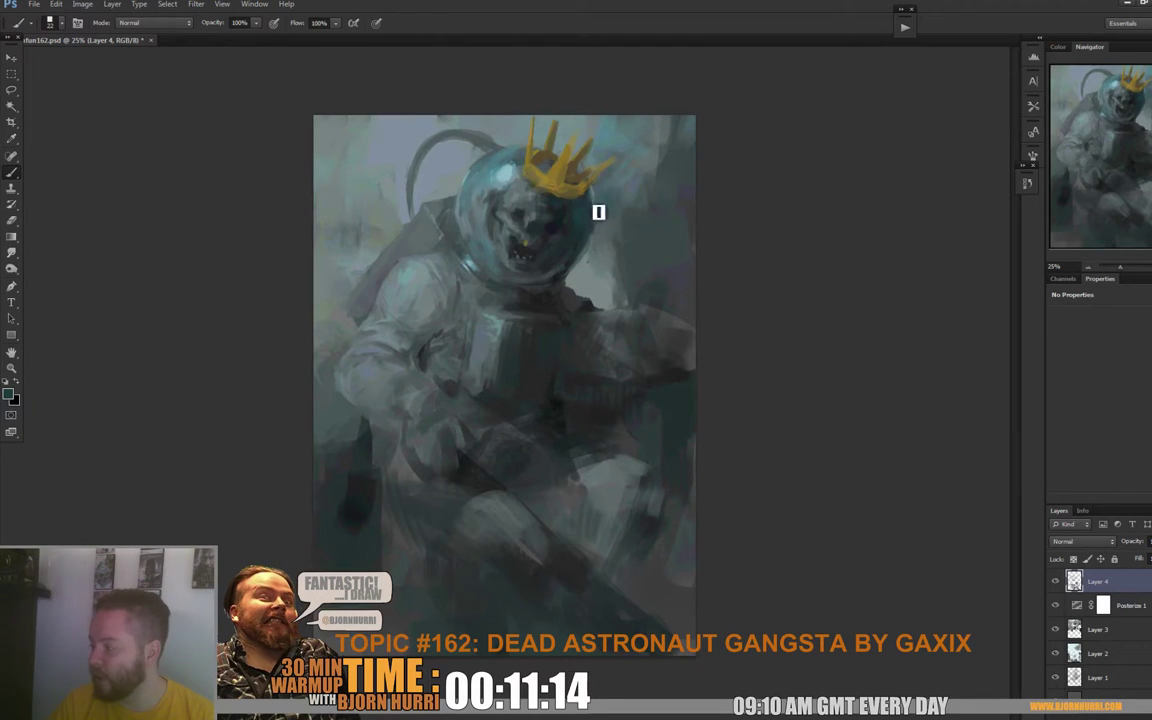
alt+click(603, 227)
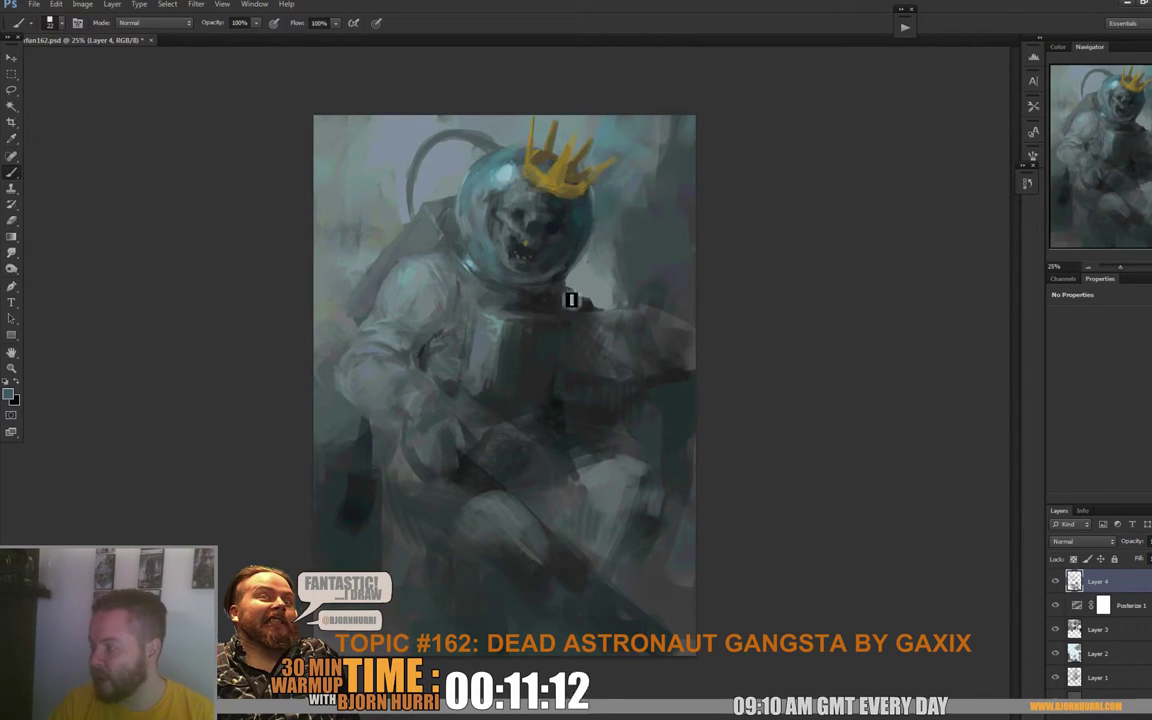
Step: Sample the crown's gold, lighten it to d5b156 and paint highlights on the crown with a 14 px brush
alt+click(542, 178)
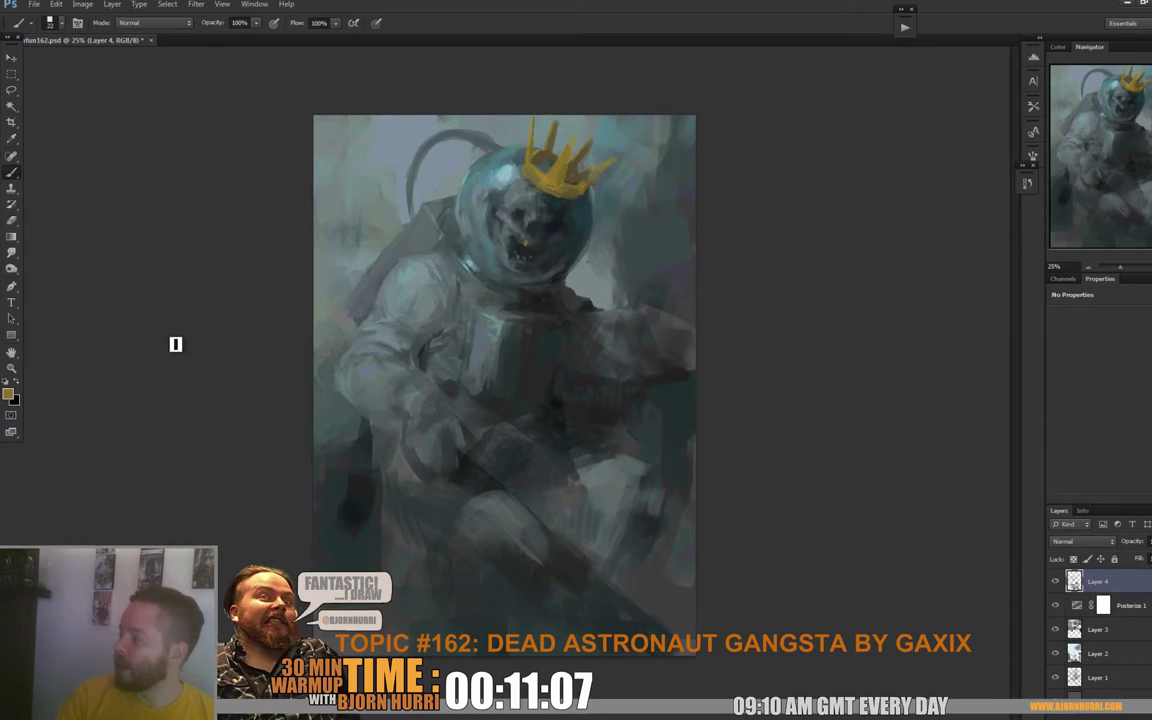
click(9, 394)
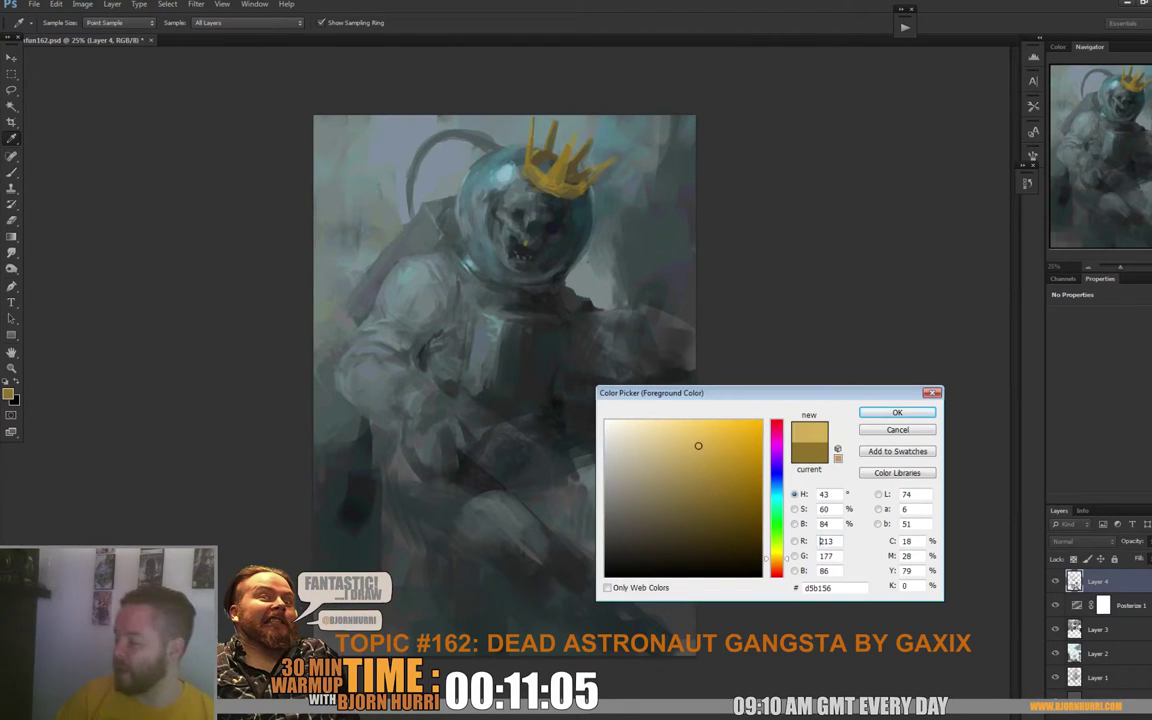
click(900, 411)
right_click(540, 152)
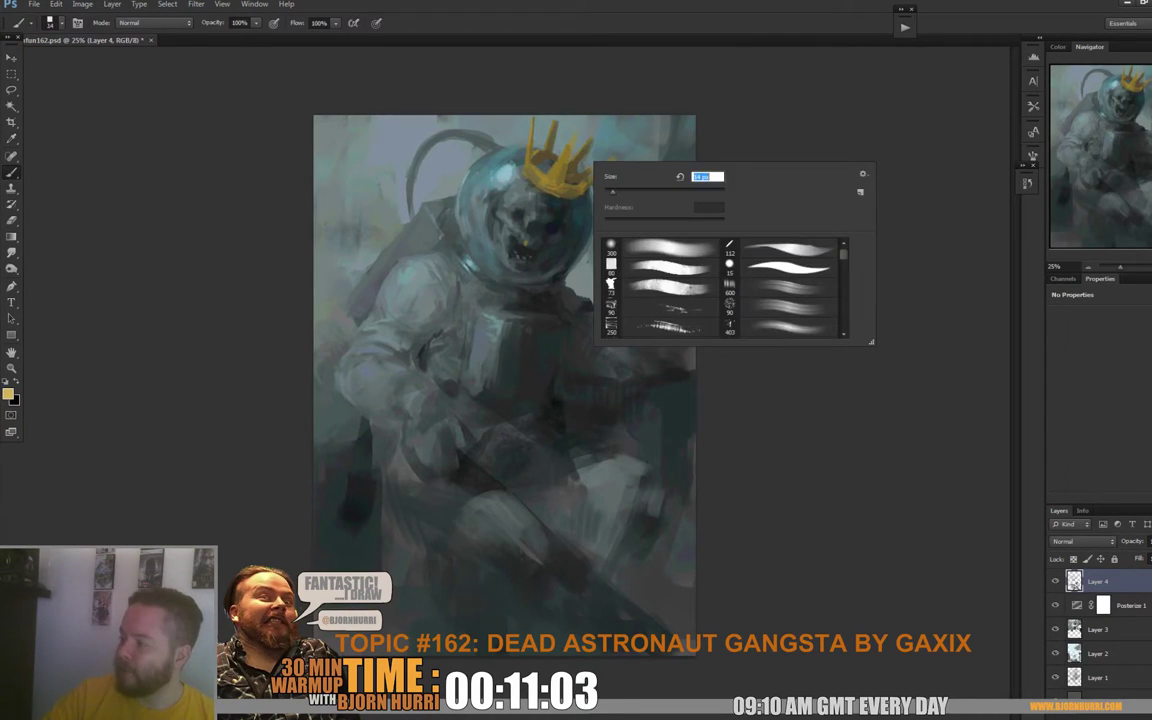
click(584, 141)
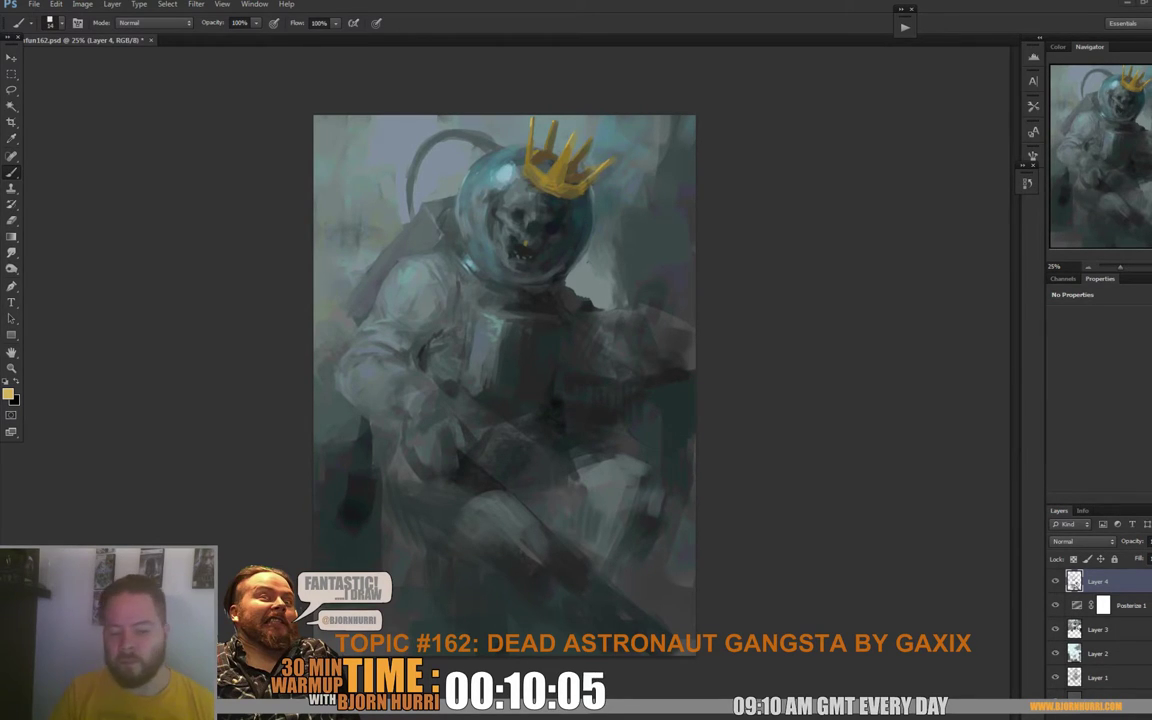
Step: Refine the far arm and the gun area across the lap with a 42 px brush and sampled grey tones
alt+click(413, 277)
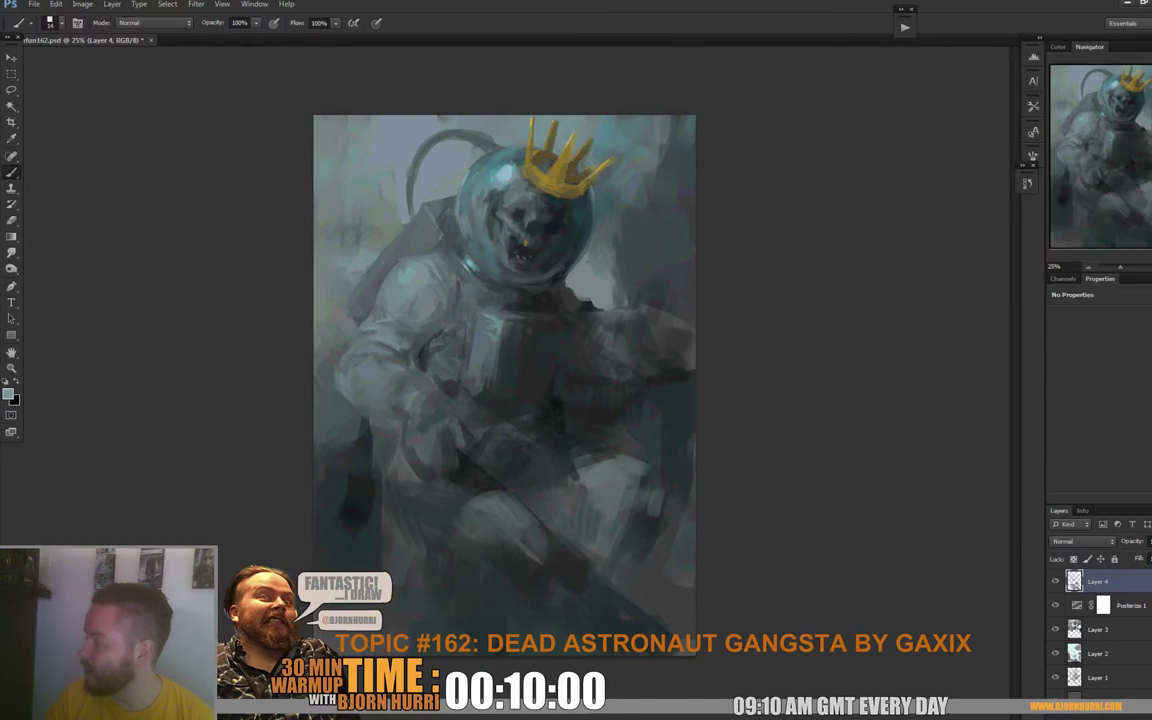
right_click(600, 333)
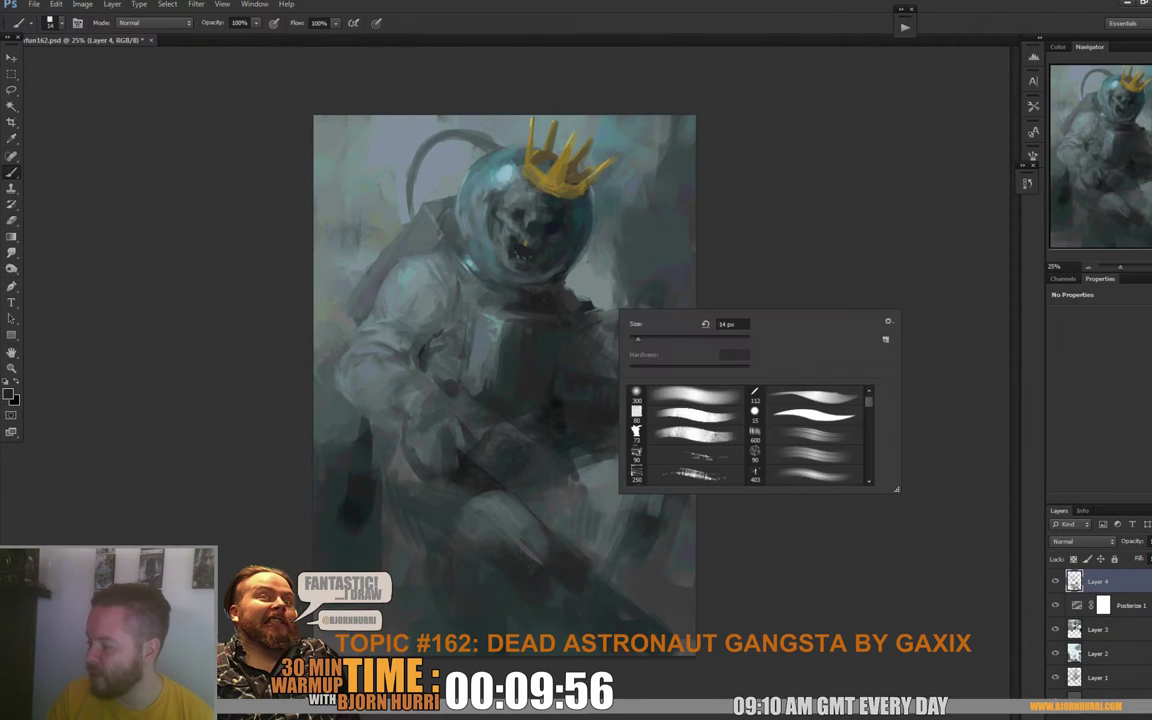
drag(639, 340, 653, 340)
key(Return)
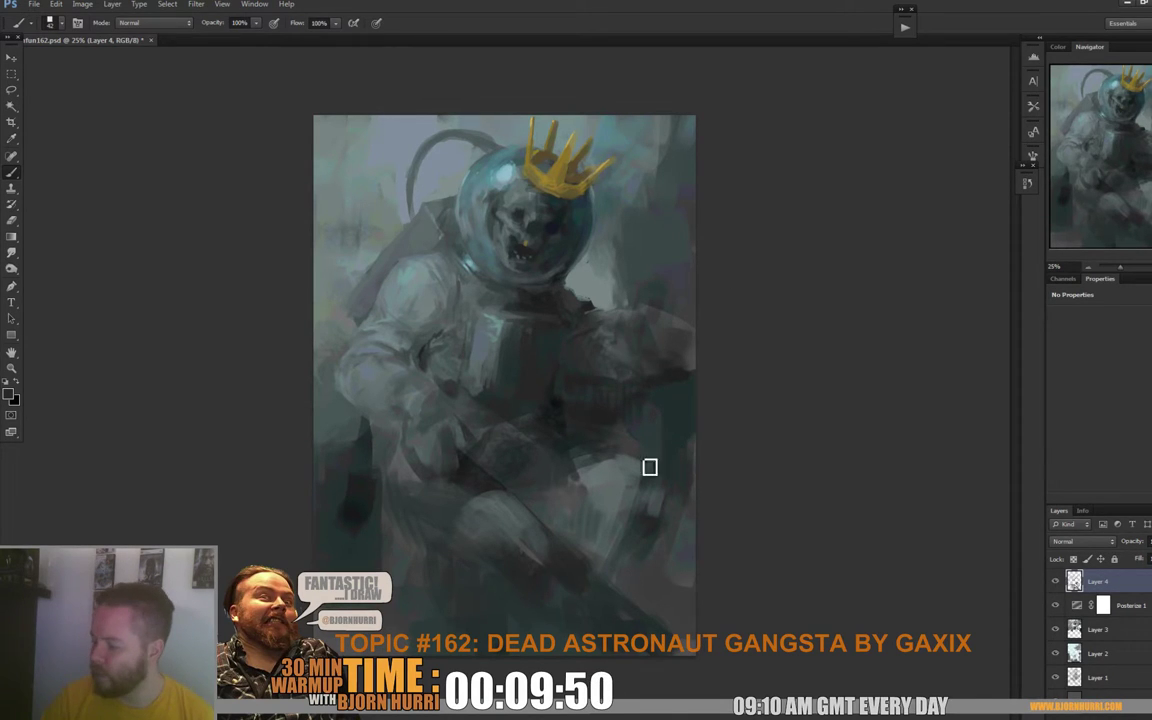
alt+click(472, 468)
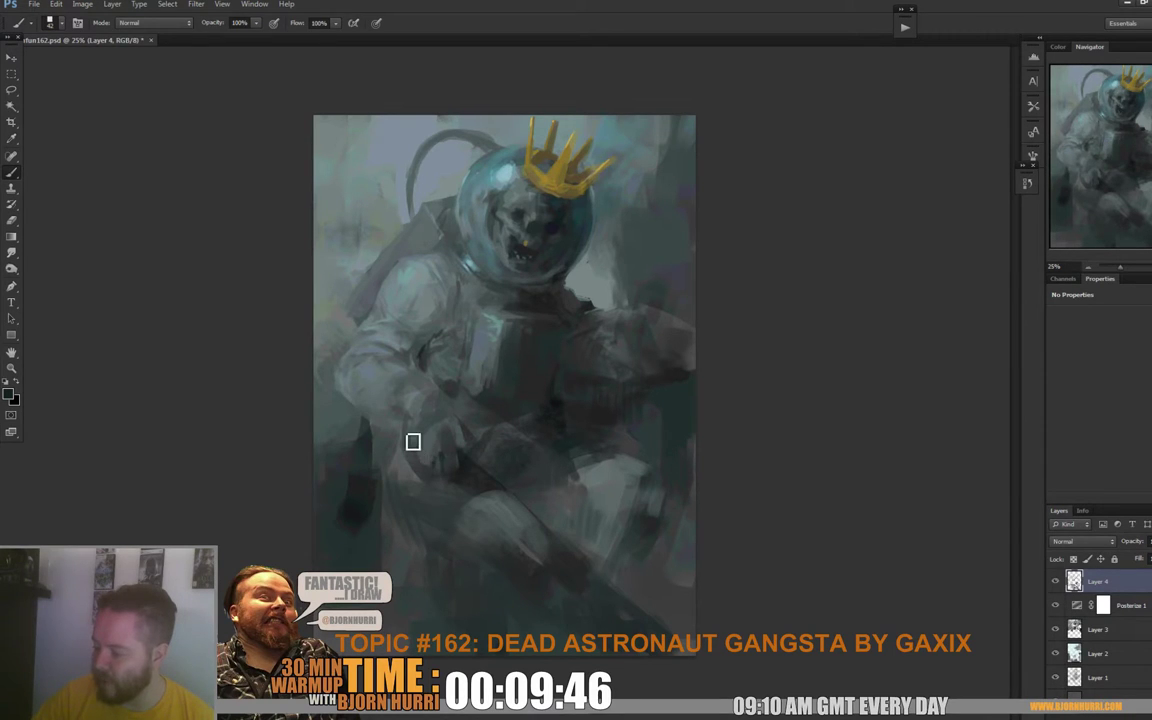
Step: Paint a light teal ring around the near glove's cuff with a smaller brush and teal sampled from the helmet
right_click(462, 424)
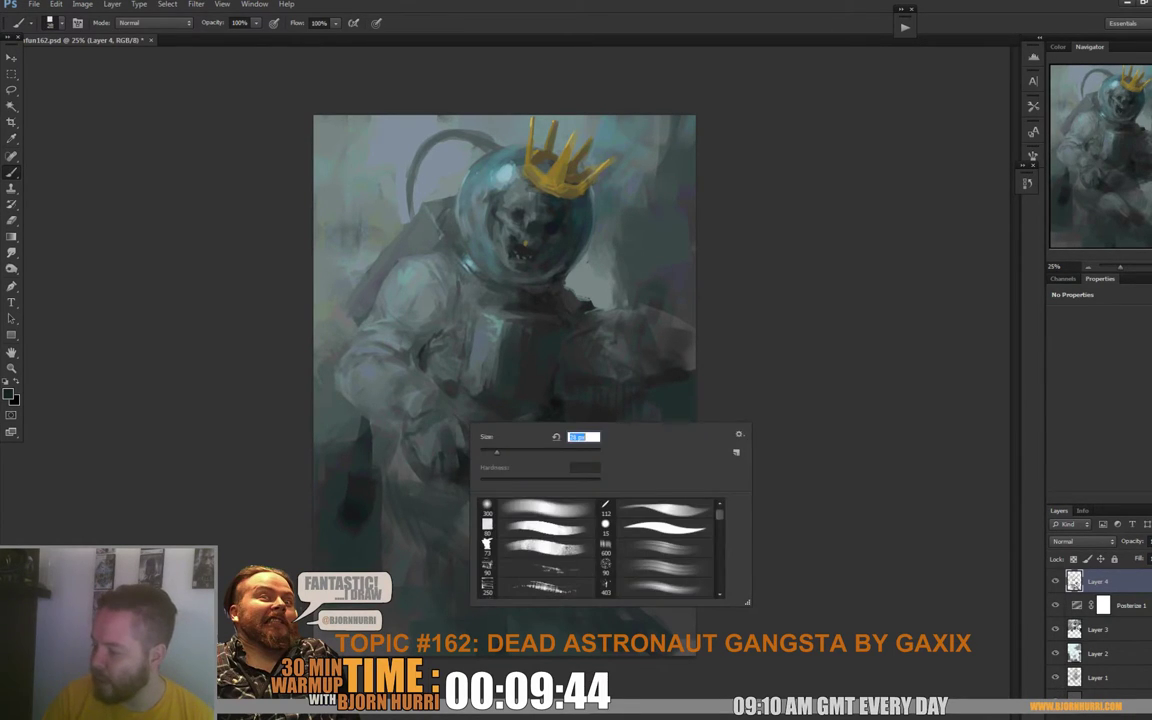
click(446, 420)
alt+click(473, 265)
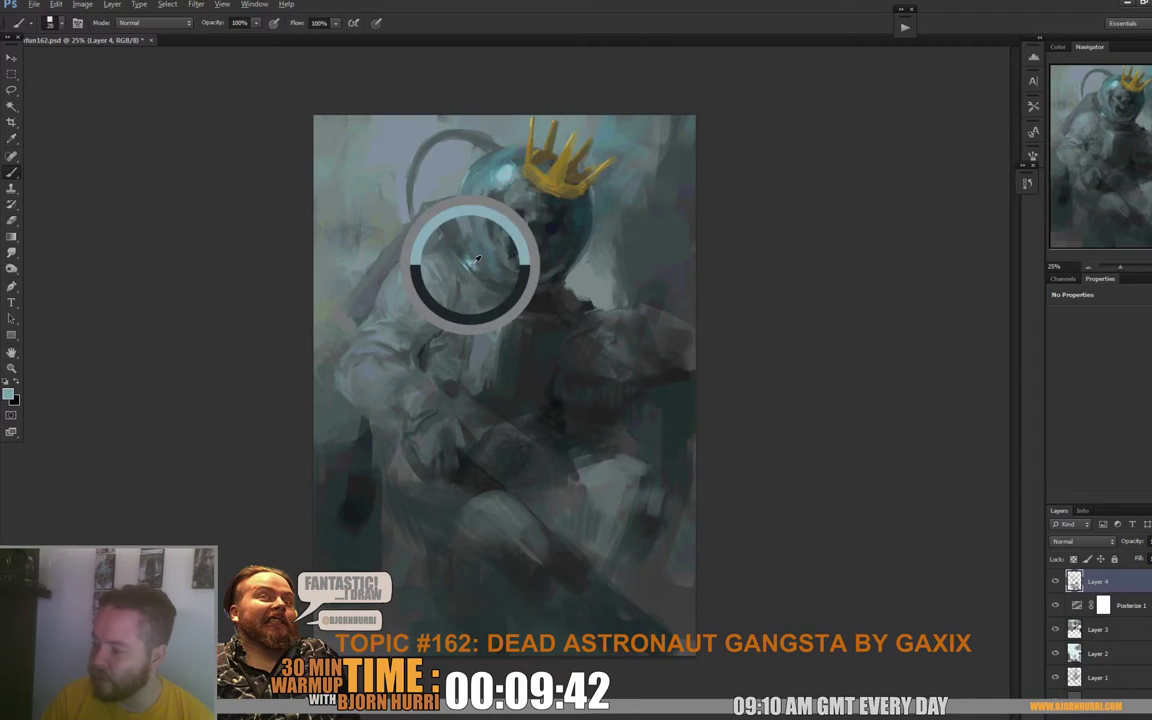
mouse_move(427, 409)
mouse_down()
mouse_move(432, 425)
mouse_move(446, 409)
mouse_move(437, 422)
mouse_up()
alt+click(438, 413)
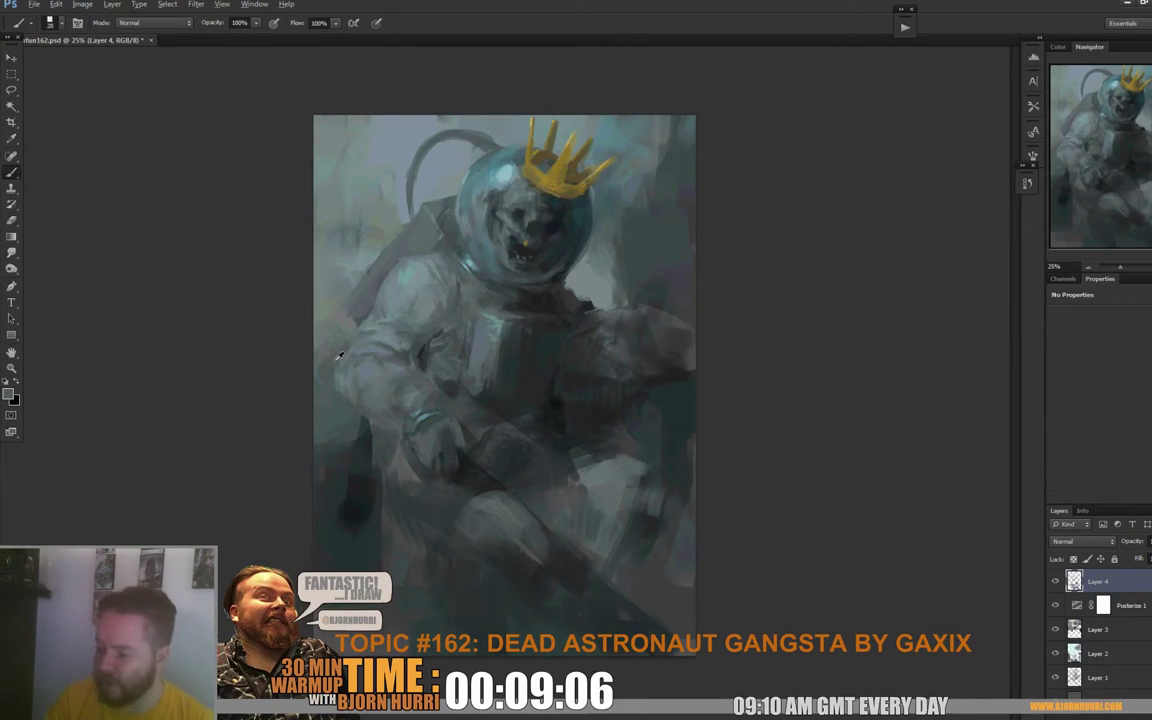
Step: Clean up the near sleeve's elbow and outer edge with tones sampled from the suit and the background
alt+click(334, 384)
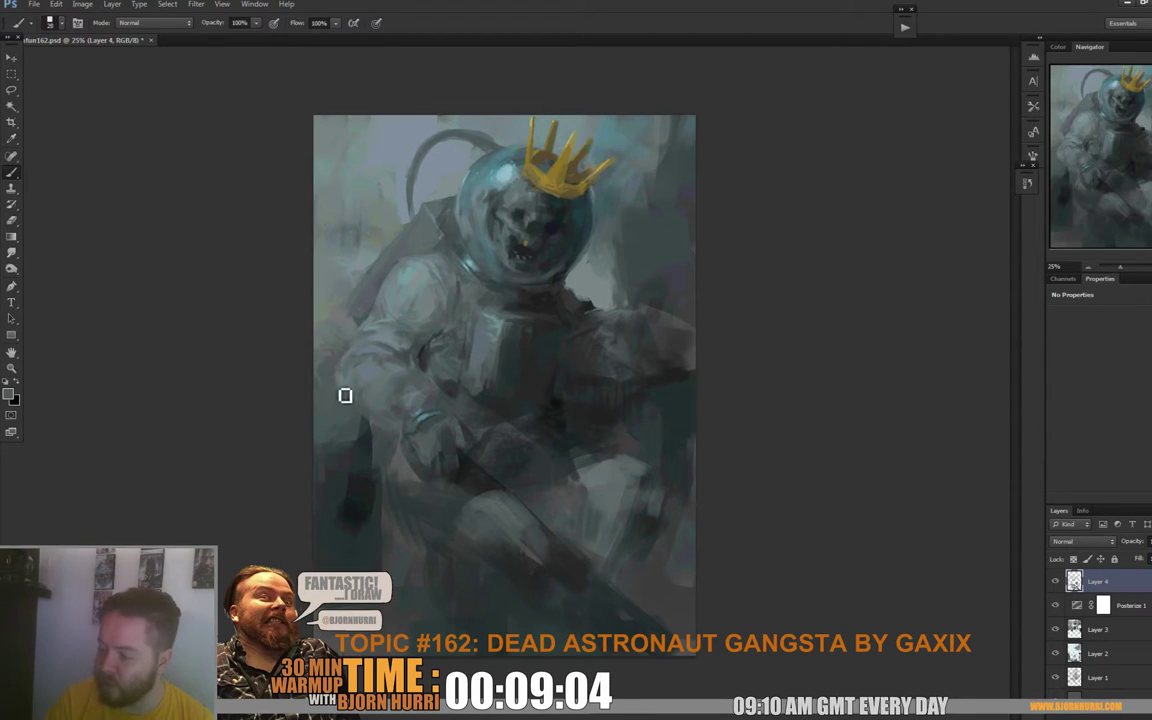
click(382, 363)
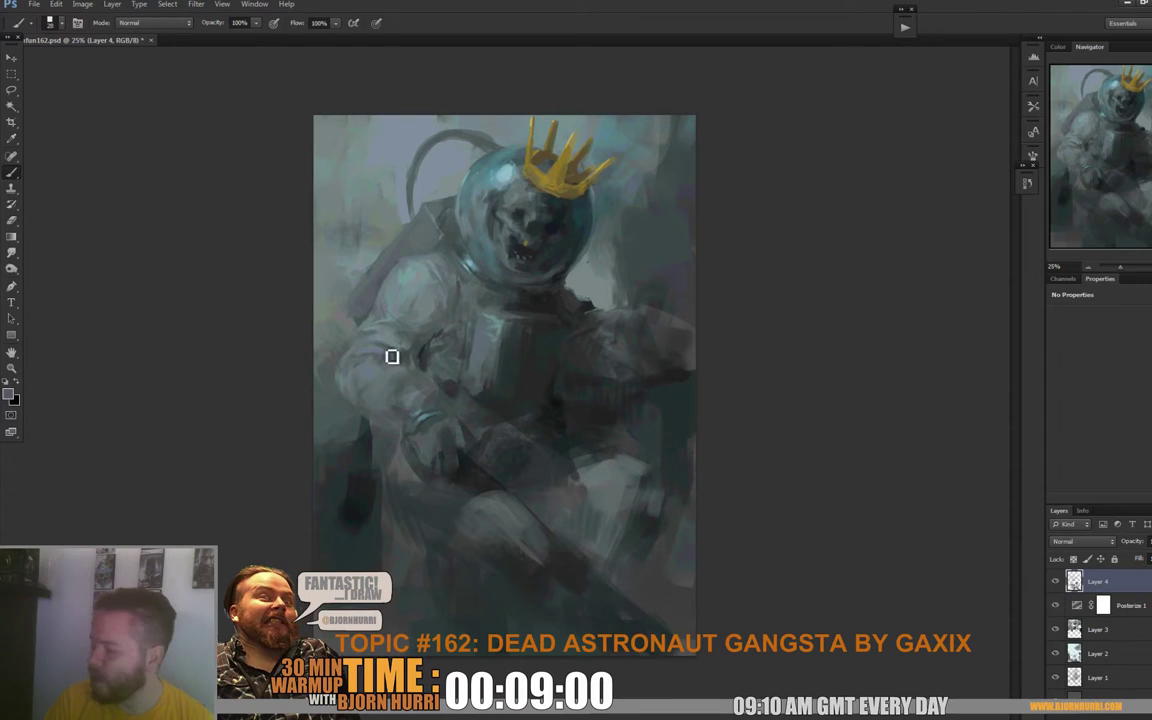
alt+click(351, 324)
mouse_move(341, 332)
mouse_down()
mouse_move(370, 340)
mouse_move(356, 323)
mouse_up()
alt+click(331, 332)
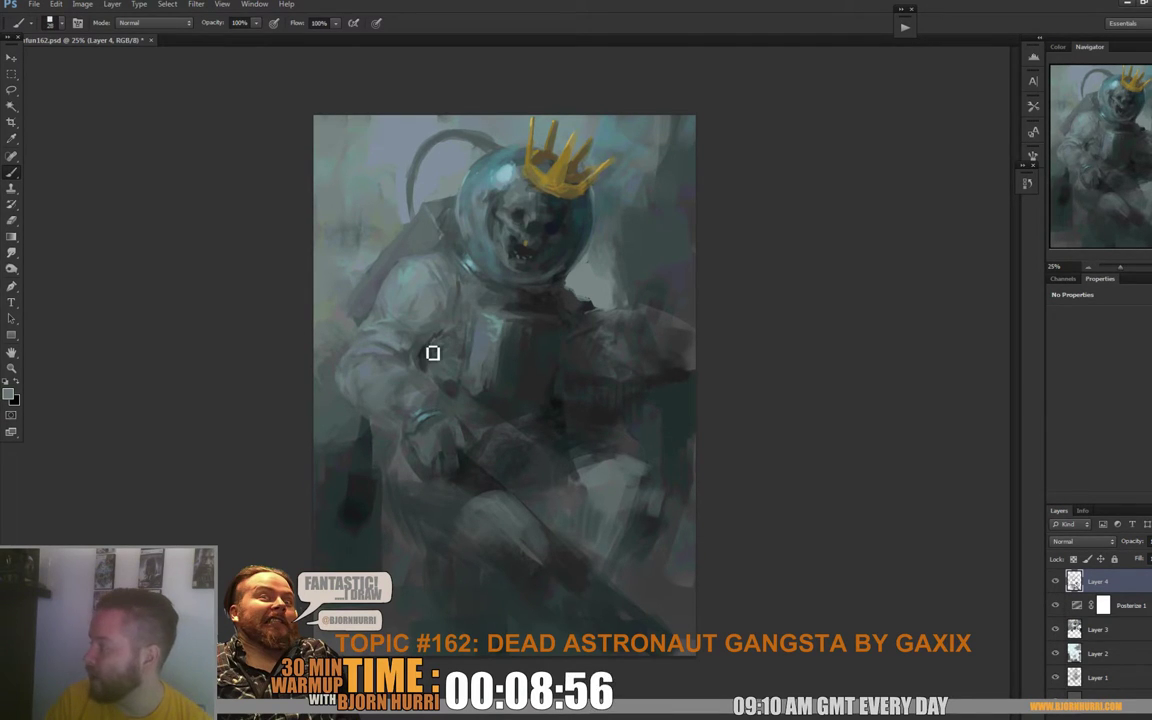
Step: Refine the suit between the near arm and the chest panel, including the panel's near edge, with sampled greys
alt+click(412, 352)
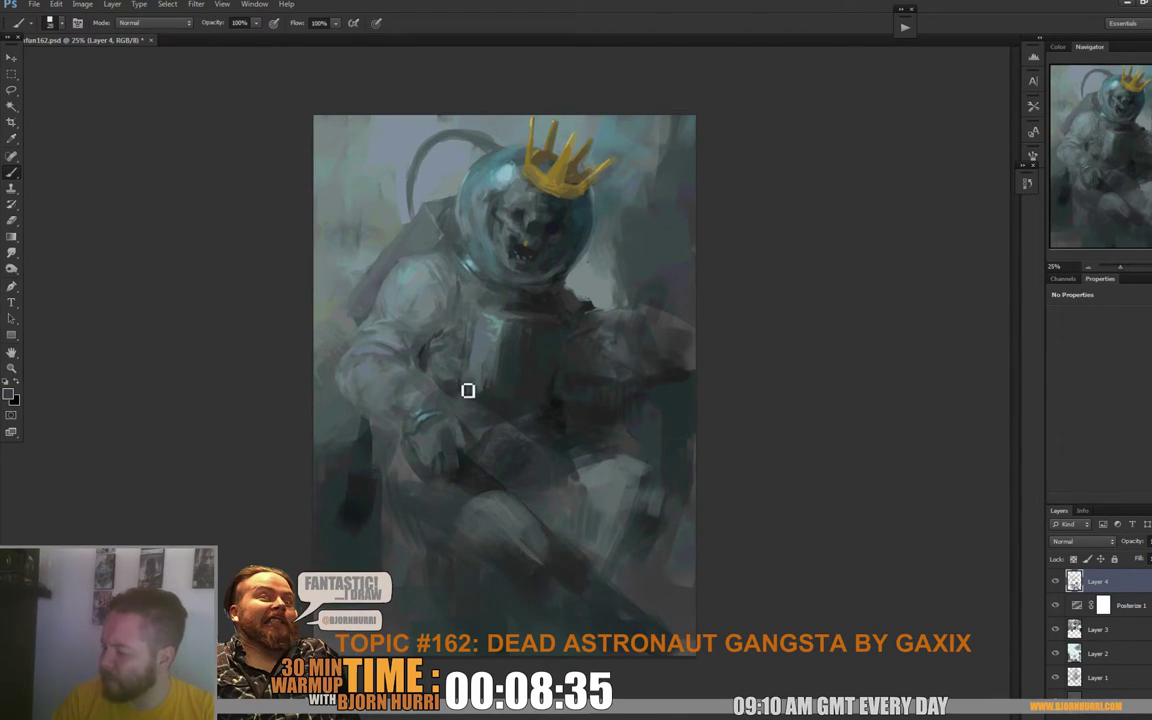
alt+click(472, 353)
click(480, 350)
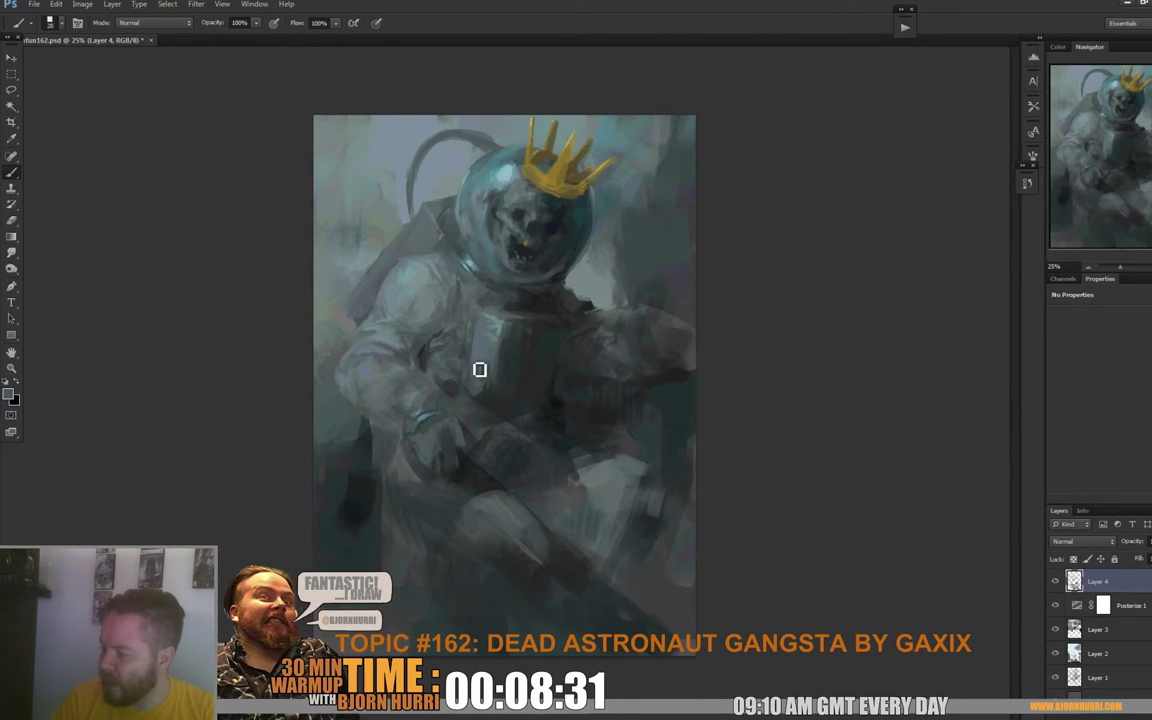
click(478, 374)
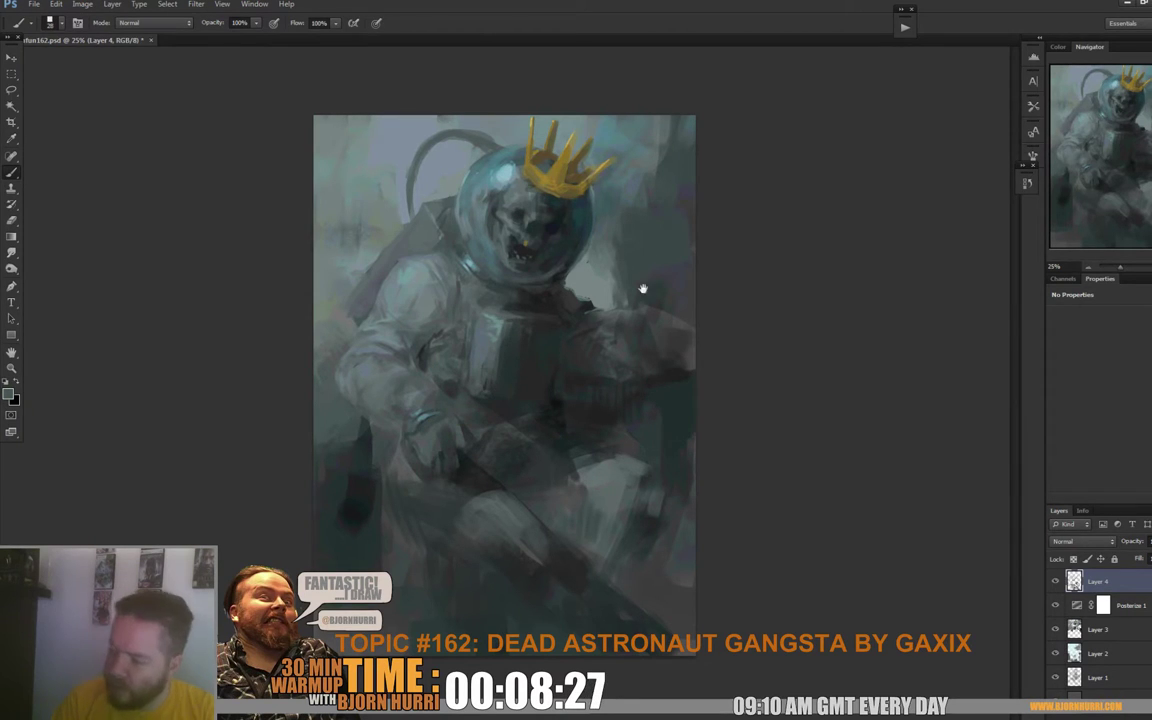
click(489, 411)
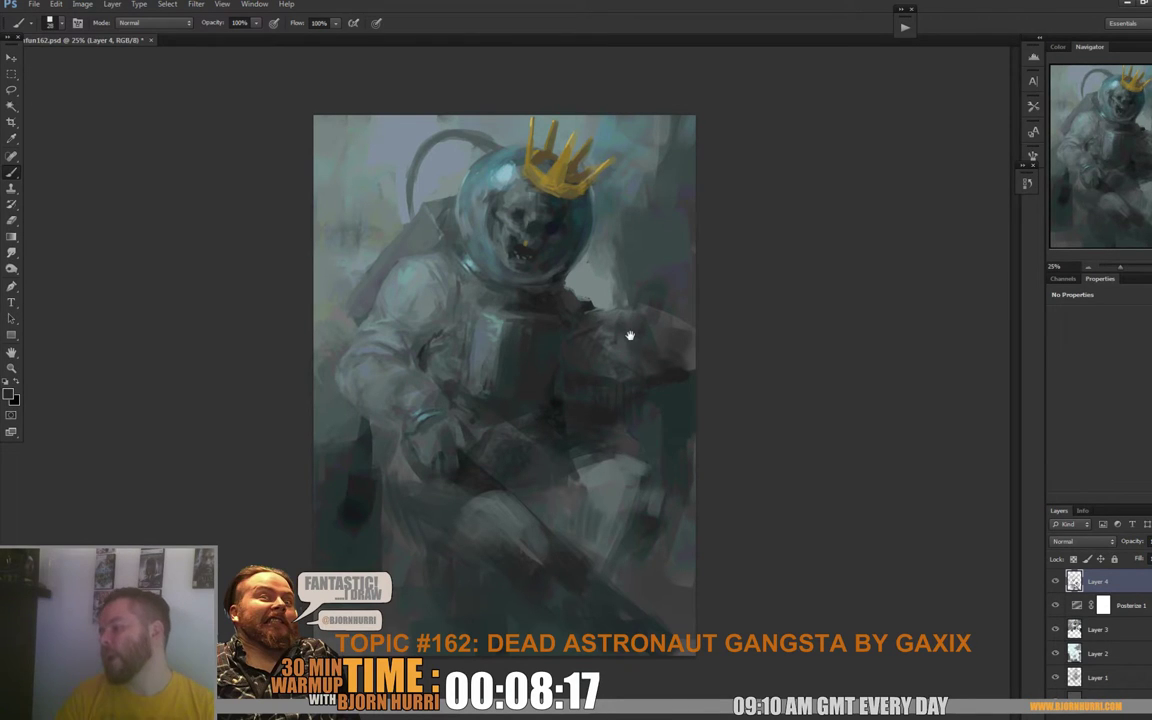
Step: Repaint the far arm and block in its raised hand with a 62 px brush and sampled grey tones
right_click(584, 369)
drag(605, 397, 613, 397)
alt+click(551, 298)
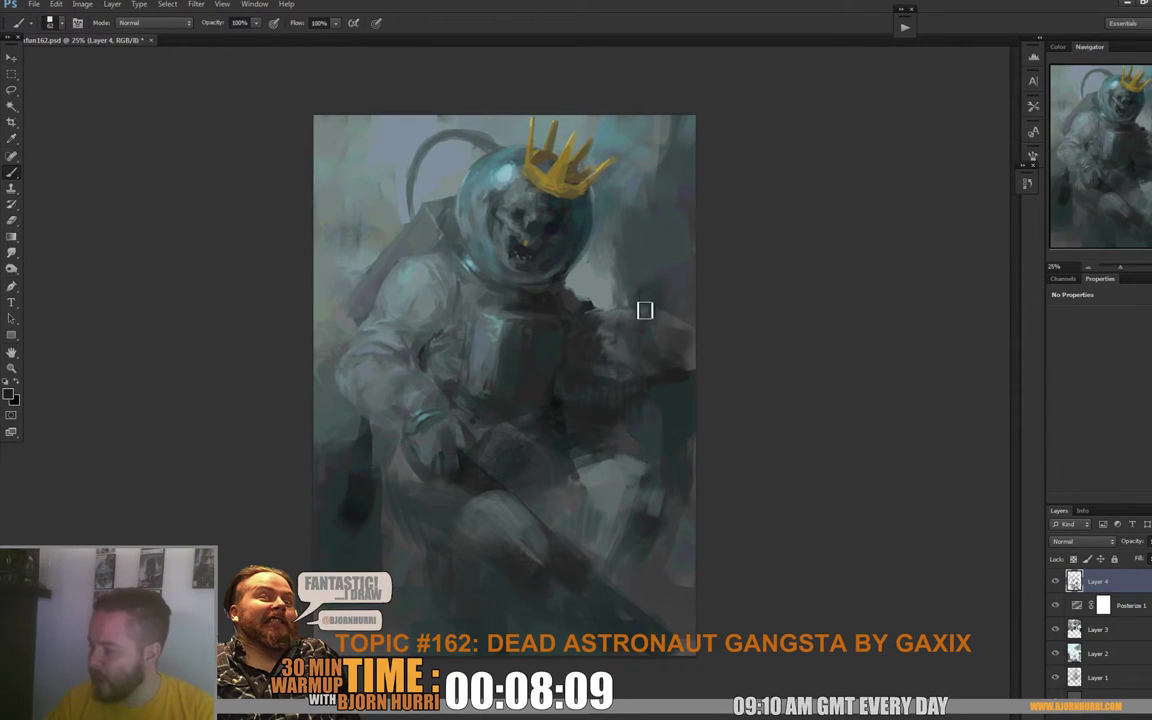
alt+click(687, 330)
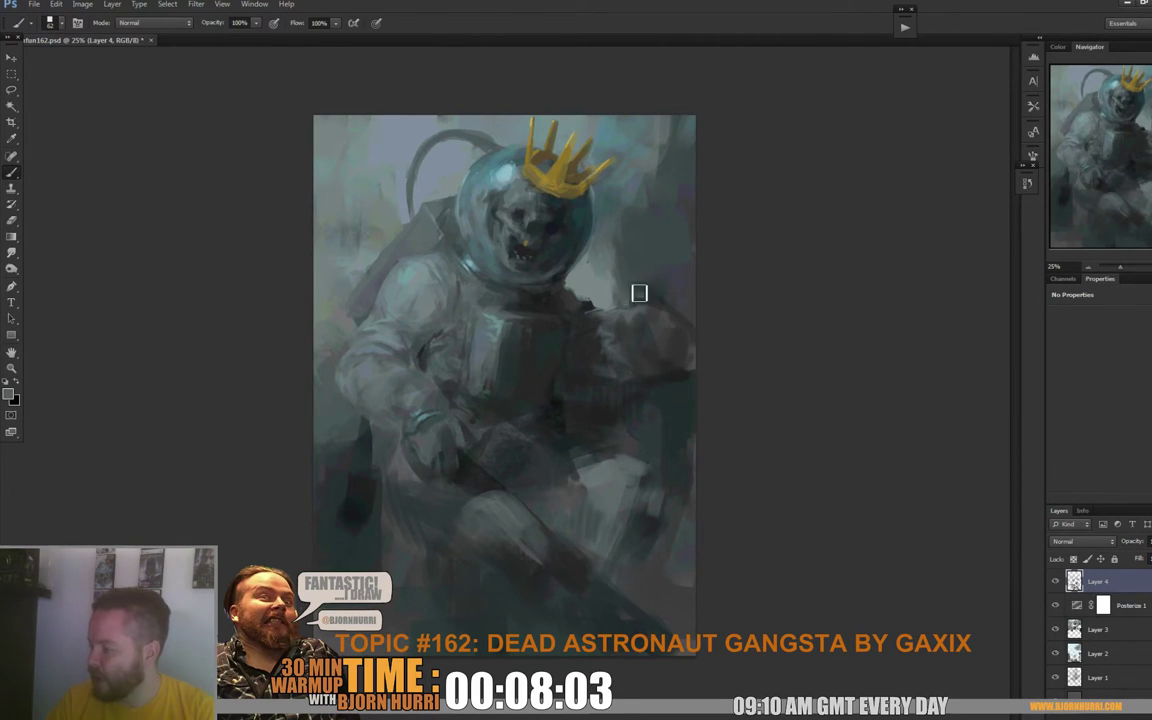
alt+click(677, 313)
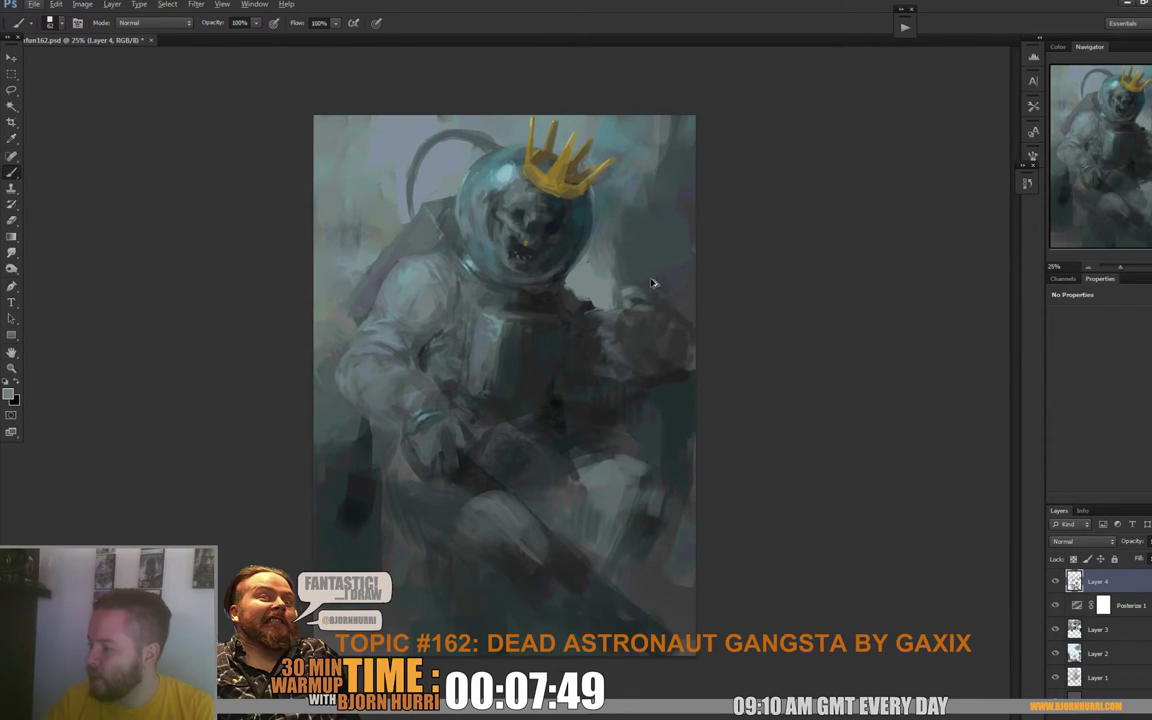
alt+click(630, 299)
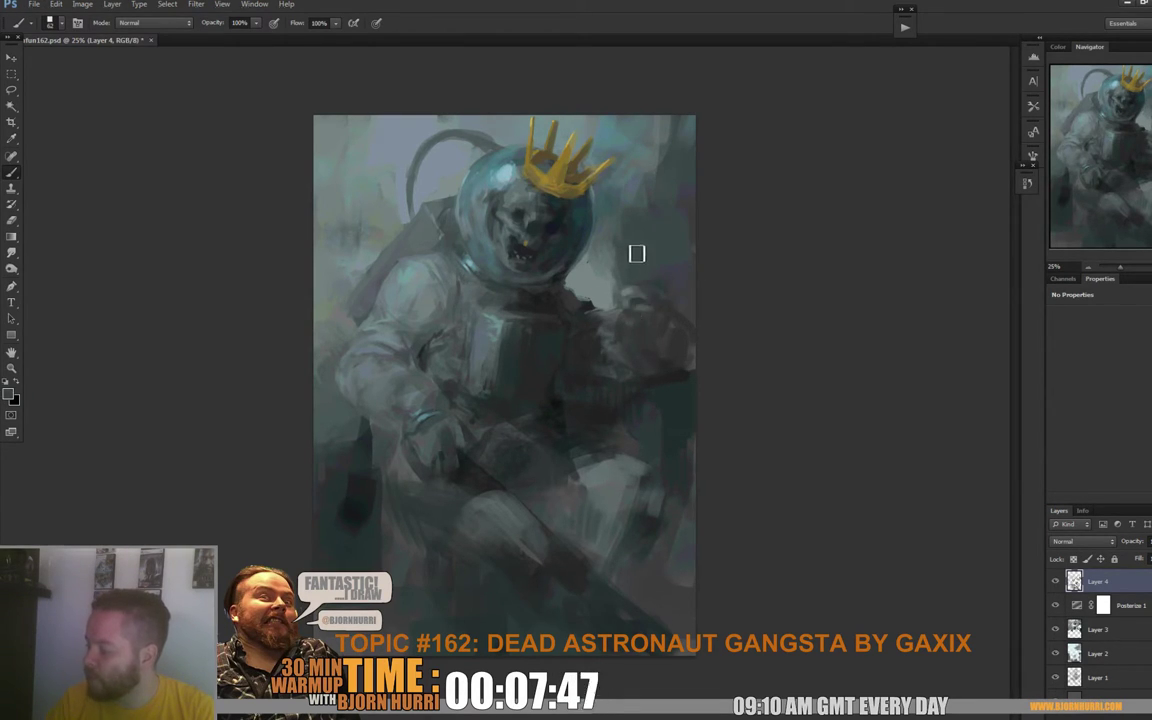
Step: Add a new layer and paint a teal champagne glass above the raised hand with a 25 px brush and helmet teal
alt+click(485, 212)
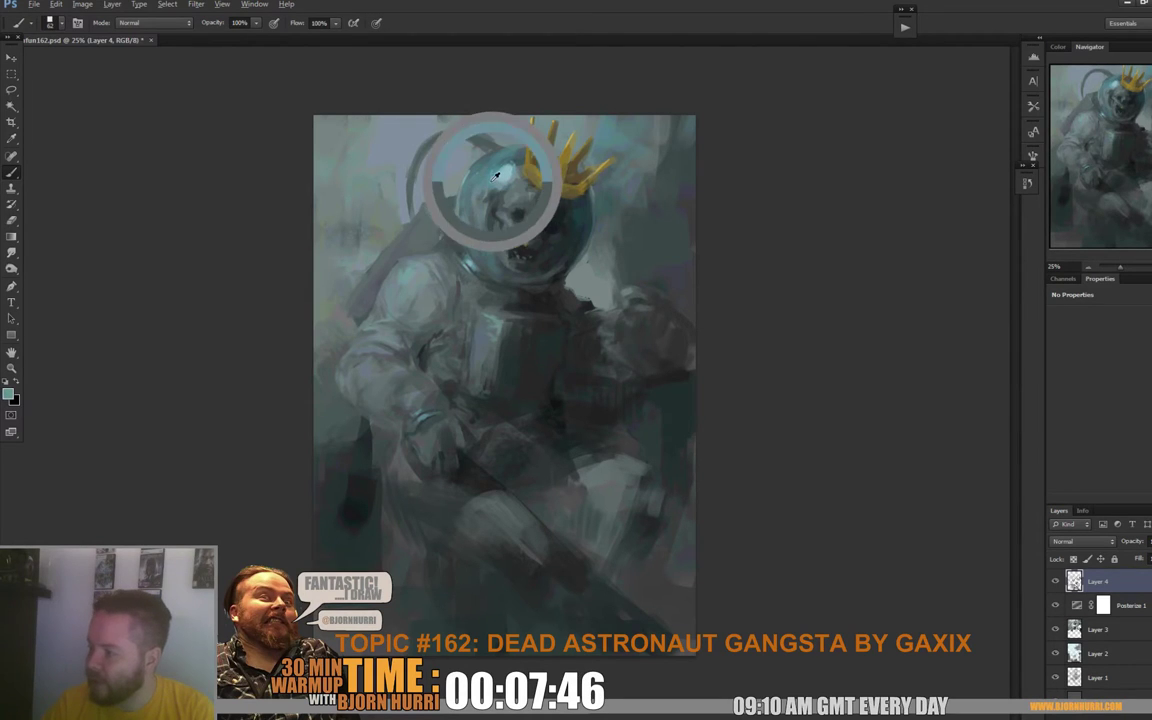
right_click(673, 286)
click(692, 314)
click(801, 226)
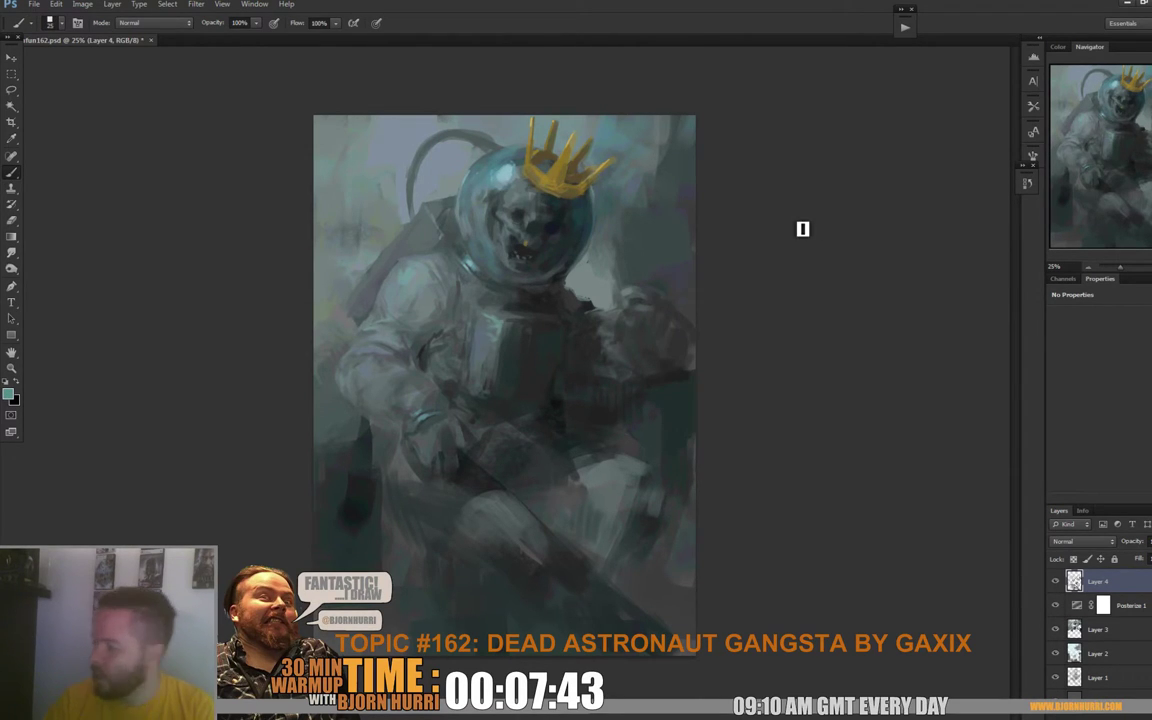
key(ctrl+shift+alt+n)
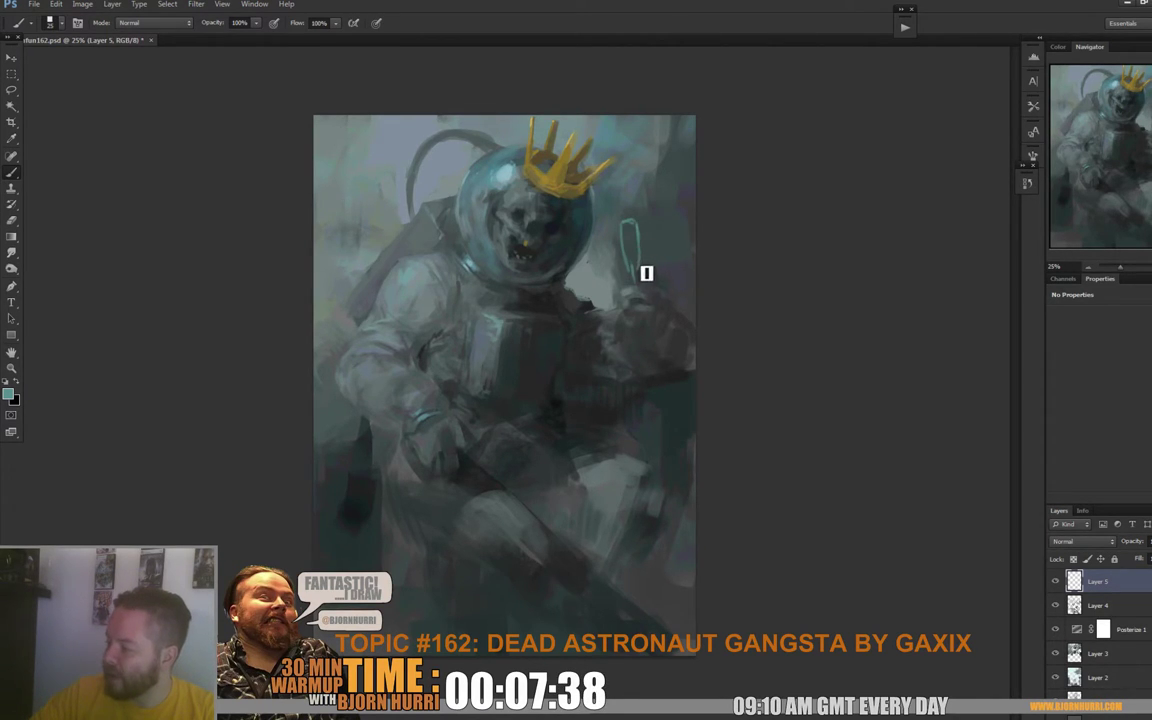
drag(632, 238, 640, 267)
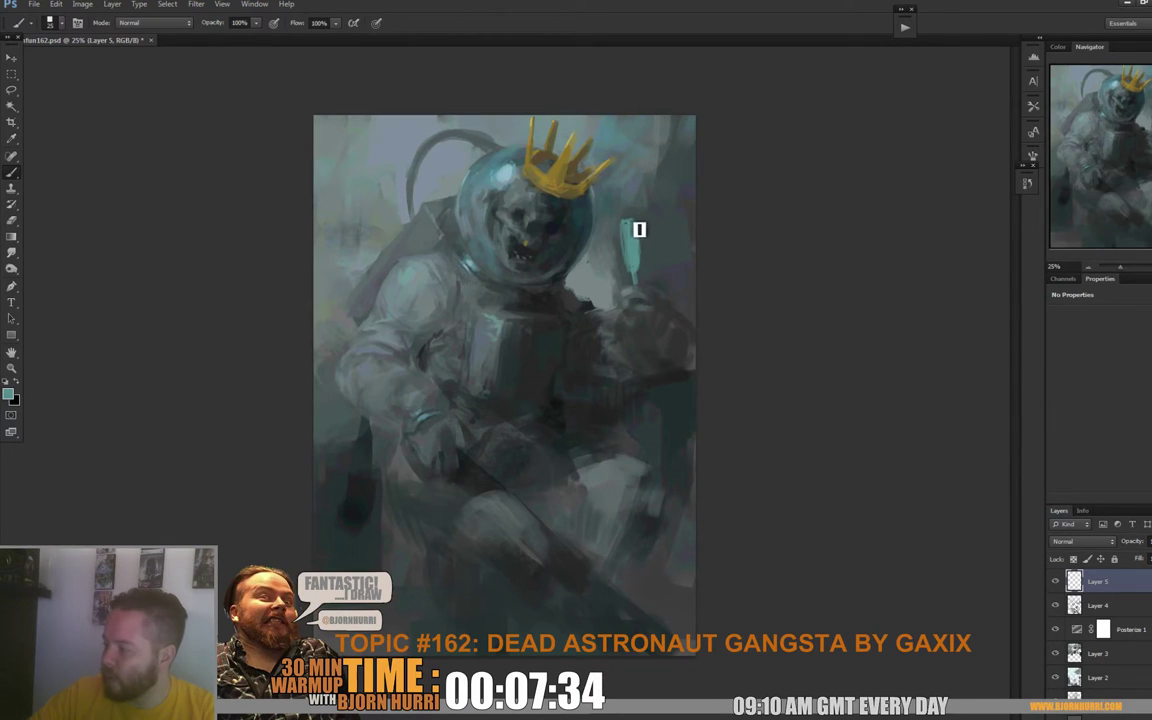
drag(630, 231, 629, 242)
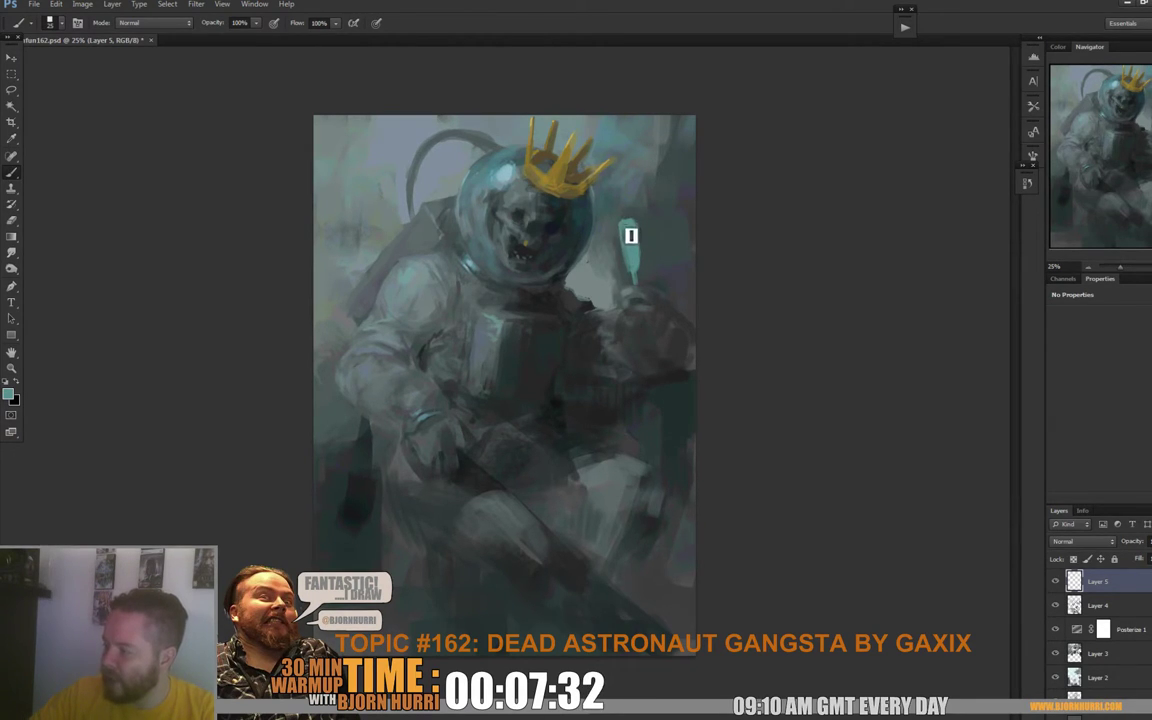
Step: Erase the excess around the champagne glass to sharpen its bowl and stem, and paint its foot below the hand
key(e)
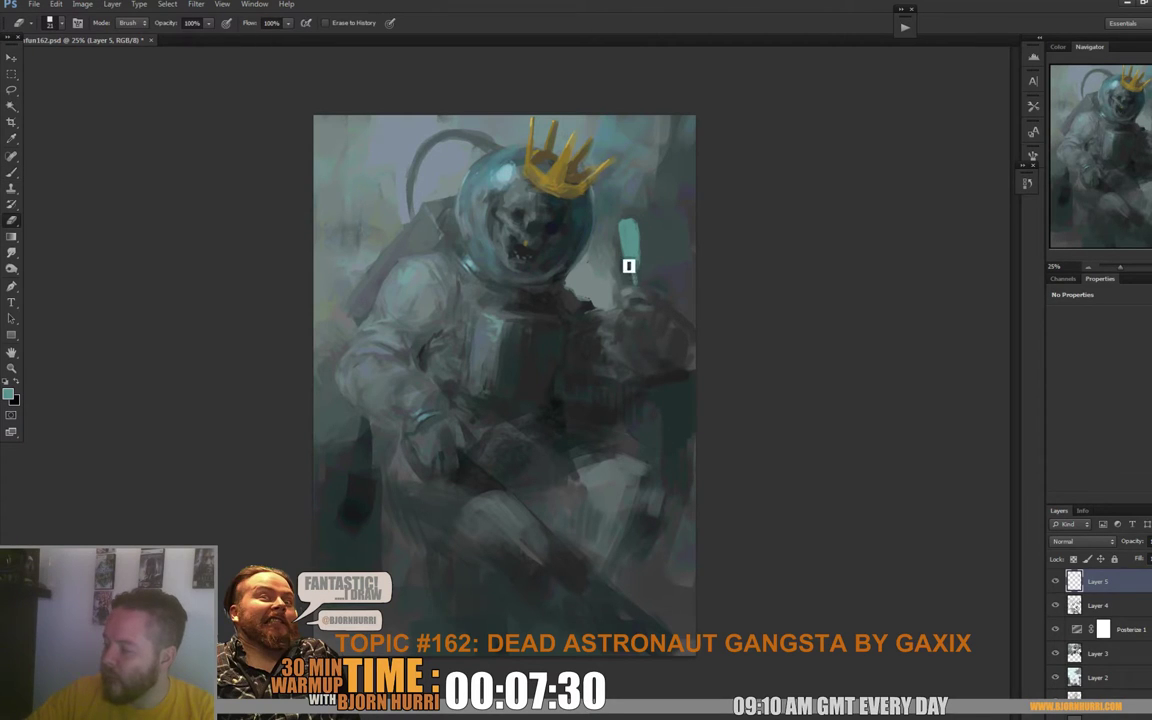
drag(632, 270, 627, 226)
key(ctrl+z)
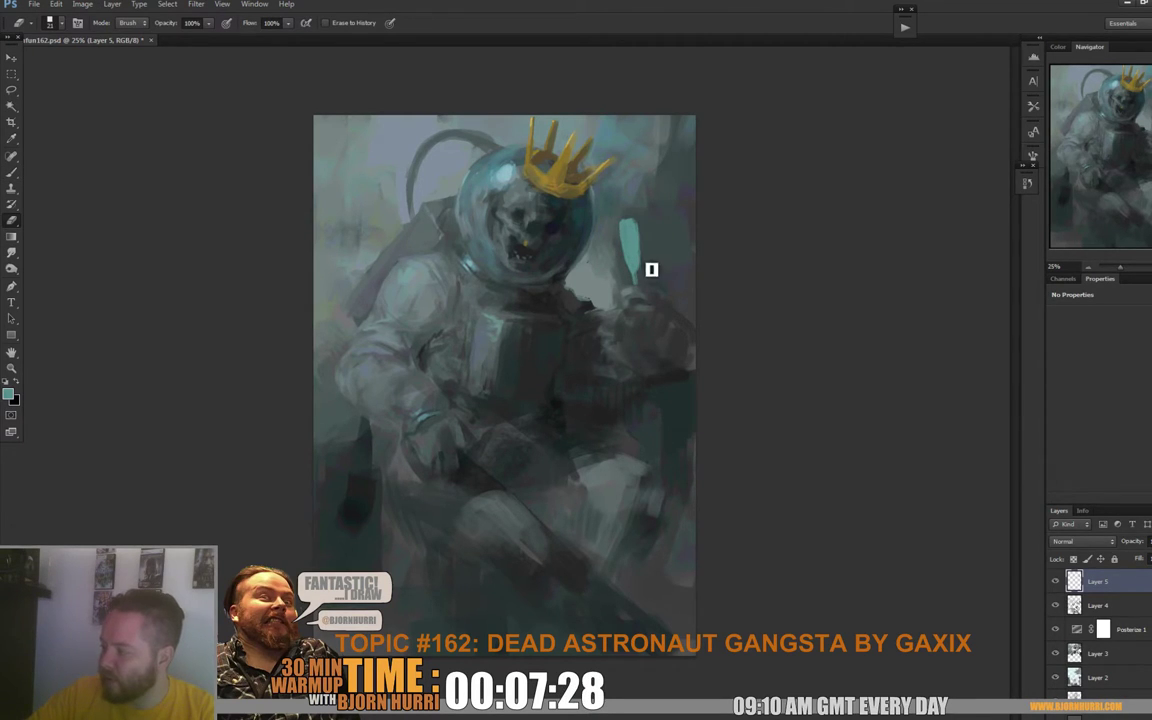
drag(648, 275, 642, 294)
key(b)
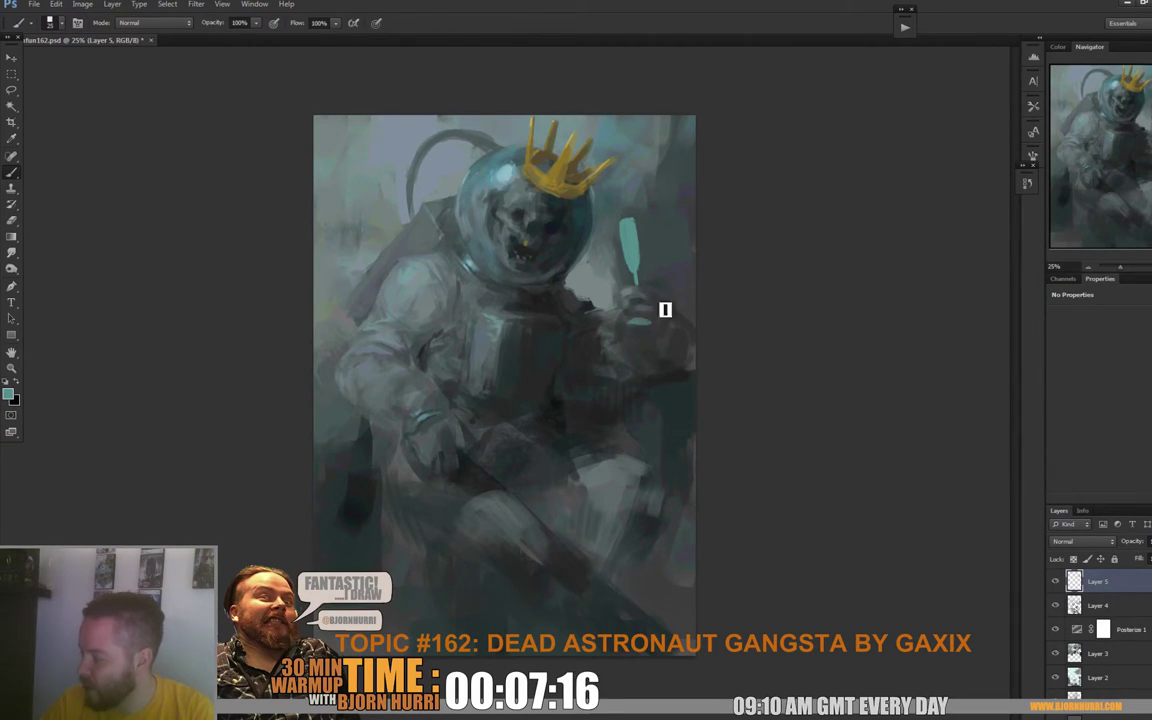
key(e)
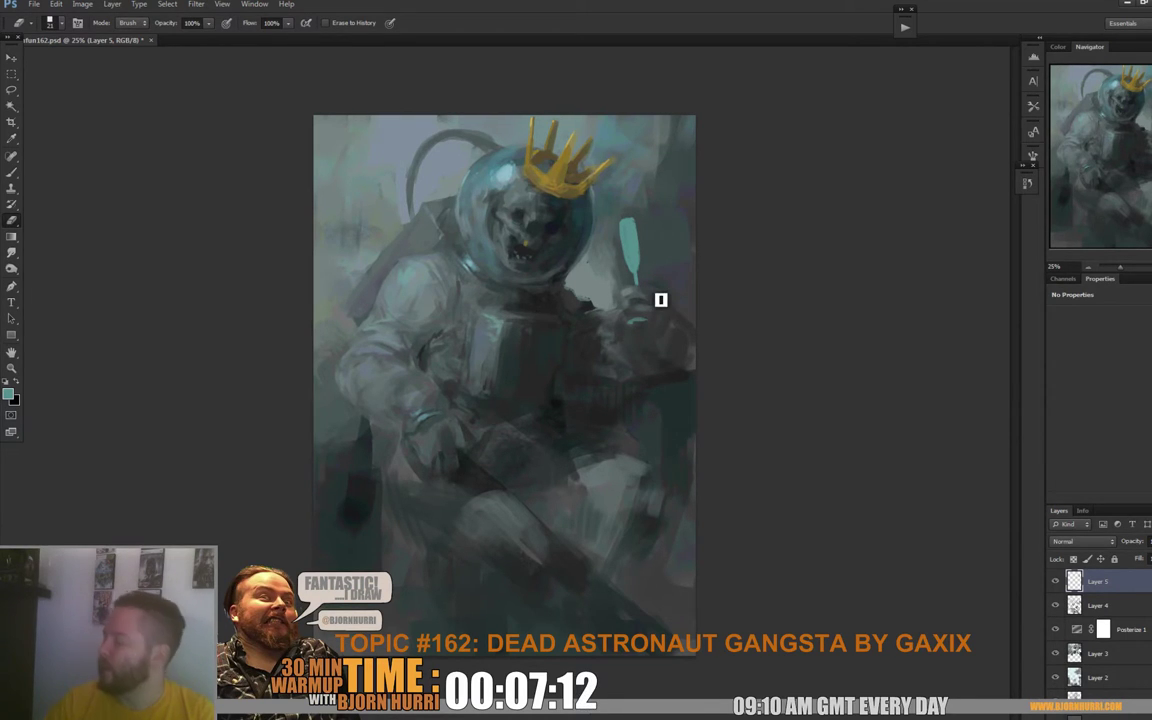
Step: Select the painted glass shape on its layer and shade inside it with sampled grey and dark teal tones
key(b)
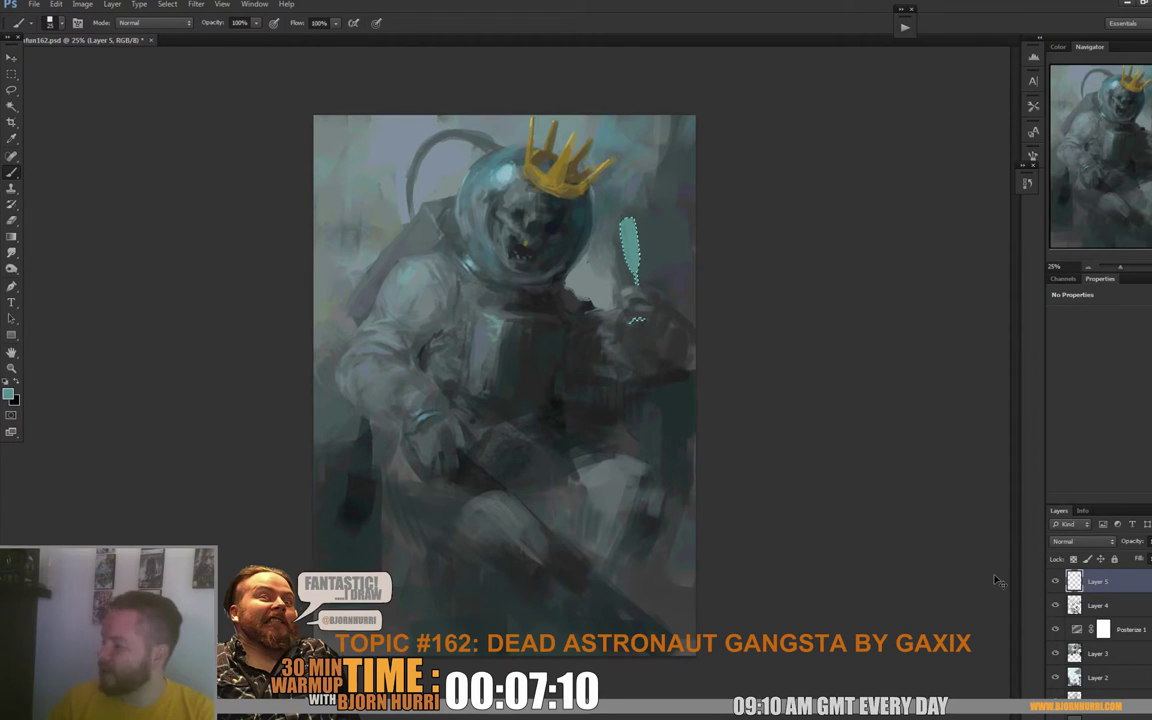
right_click(632, 288)
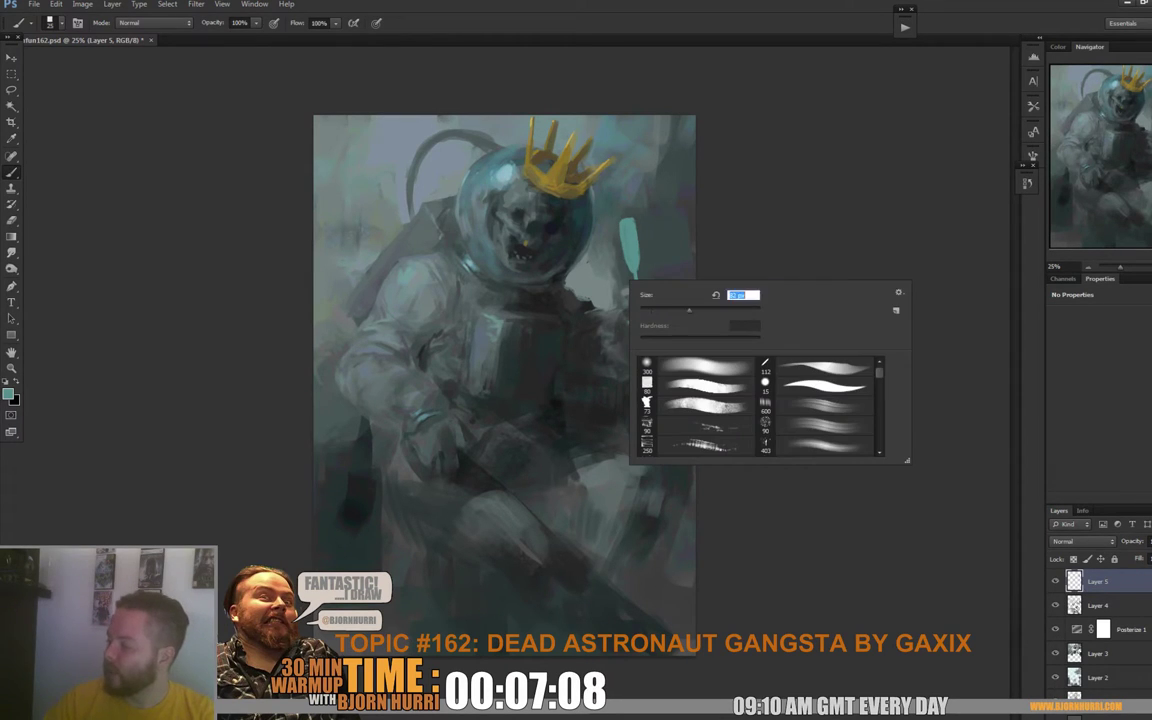
alt+click(694, 231)
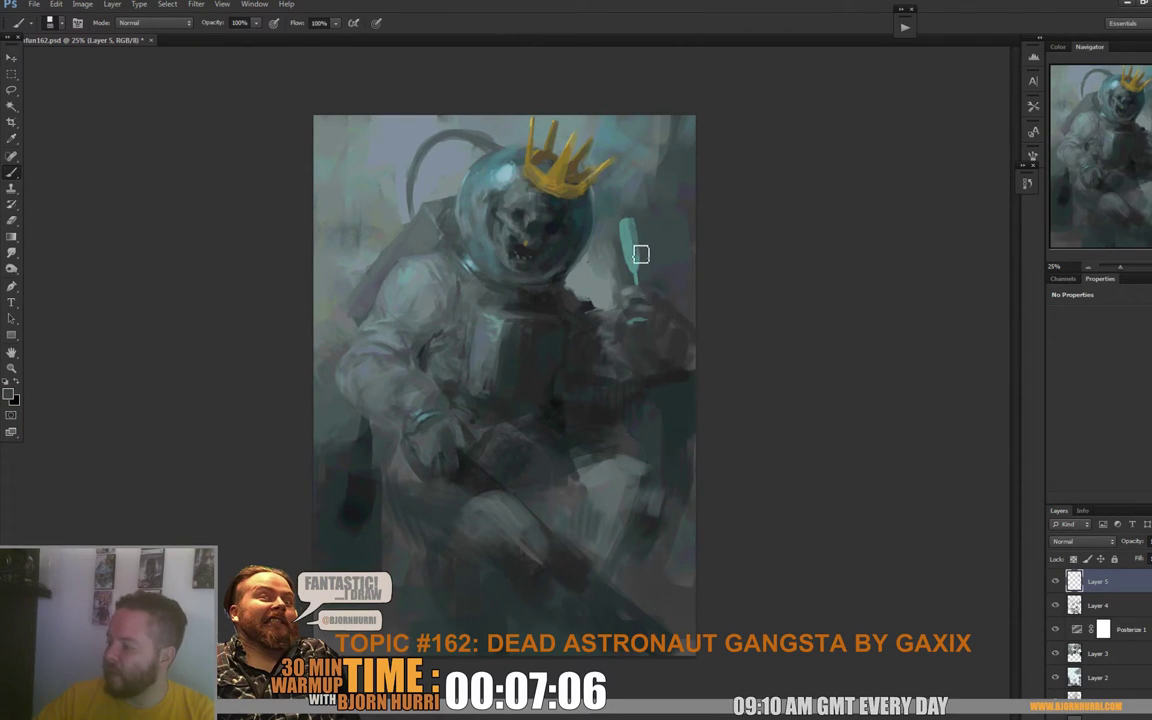
alt+click(568, 230)
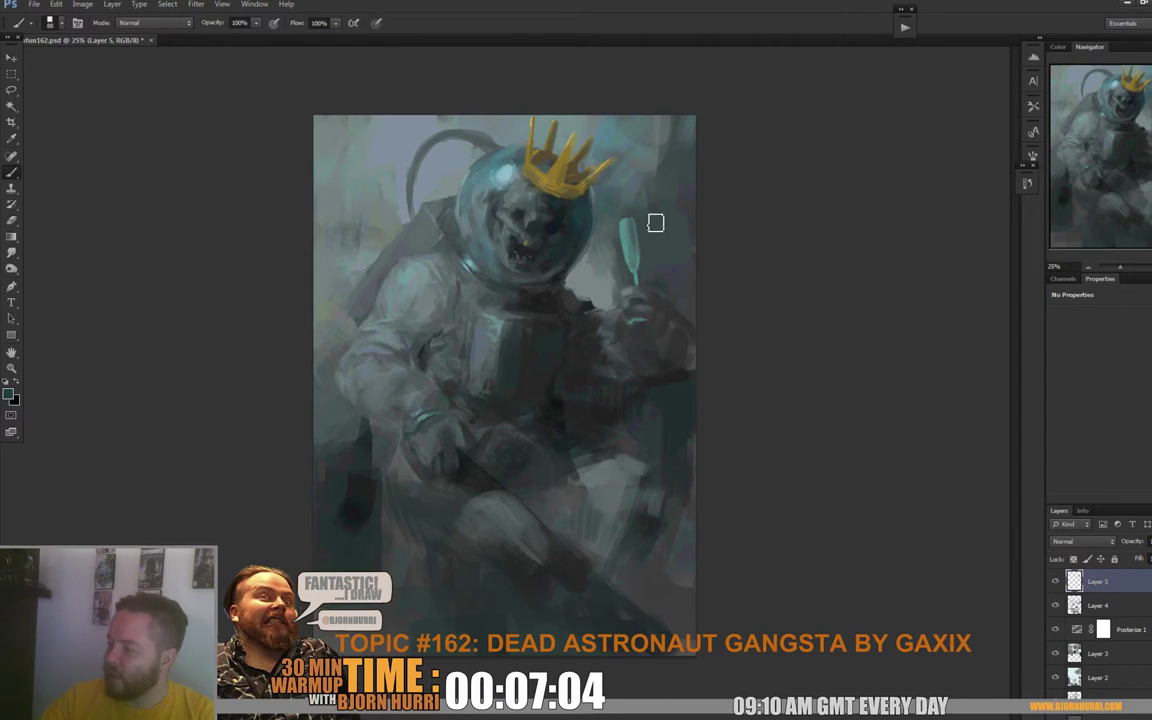
drag(578, 214, 580, 240)
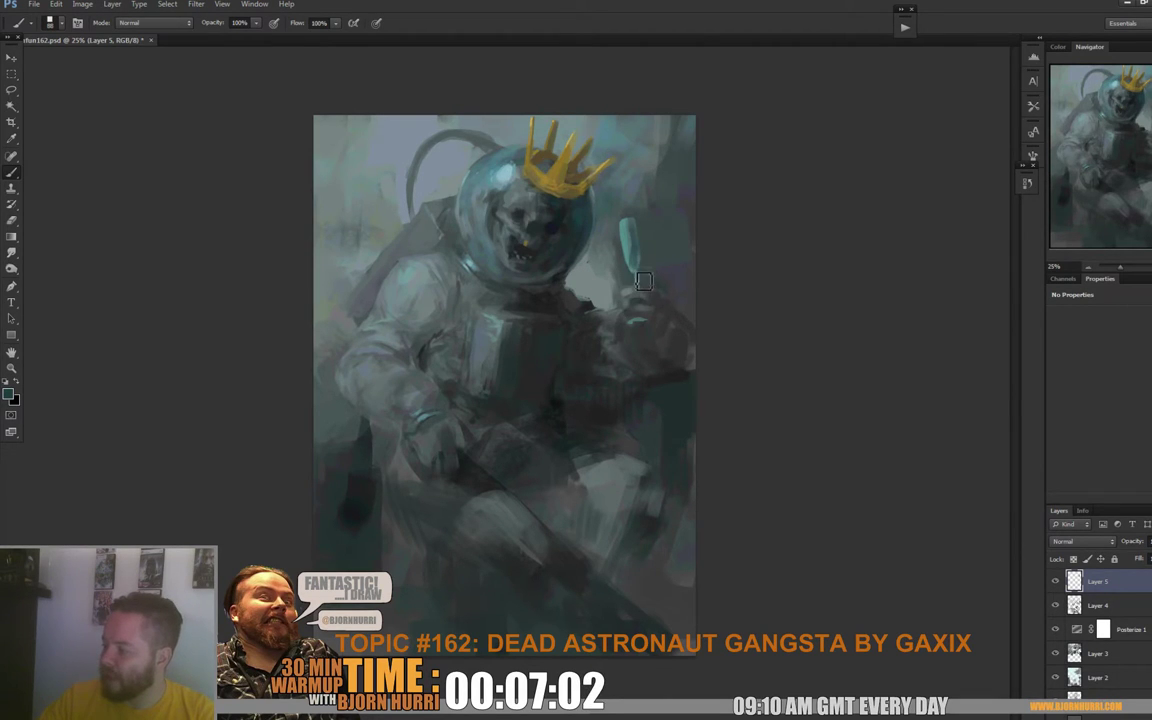
Step: Refine the champagne glass's bowl and stem with a 35 px brush and sampled teal tones
right_click(704, 247)
right_click(646, 240)
double_click(664, 339)
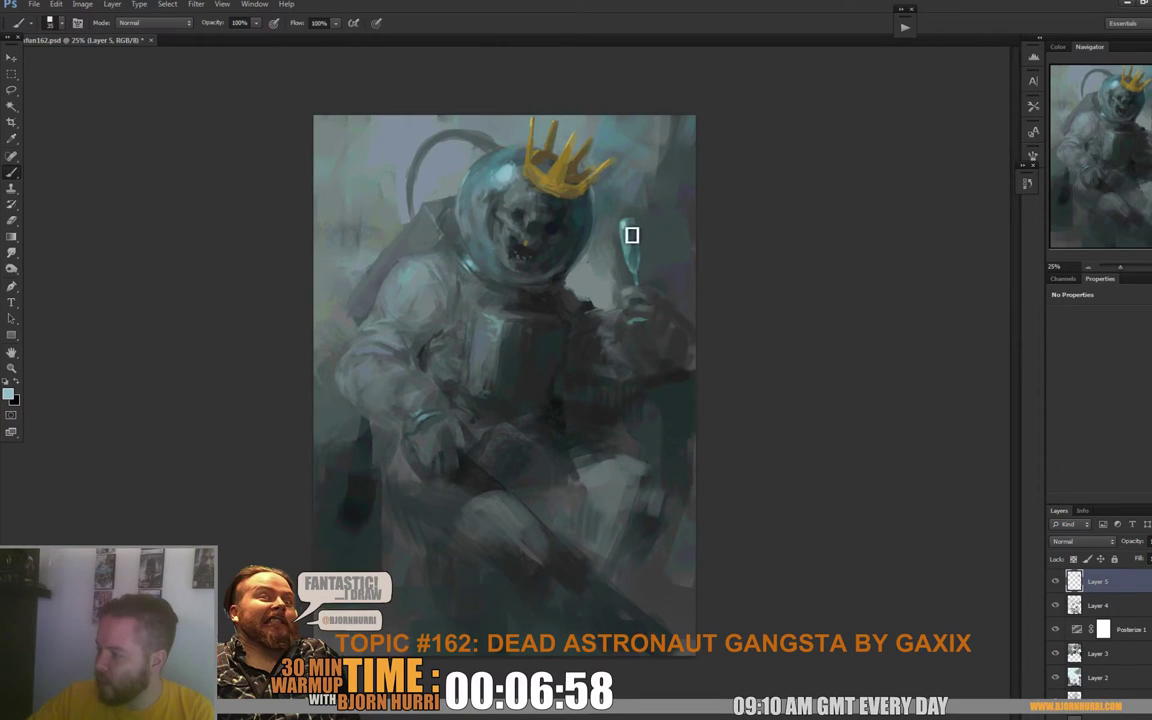
alt+click(631, 250)
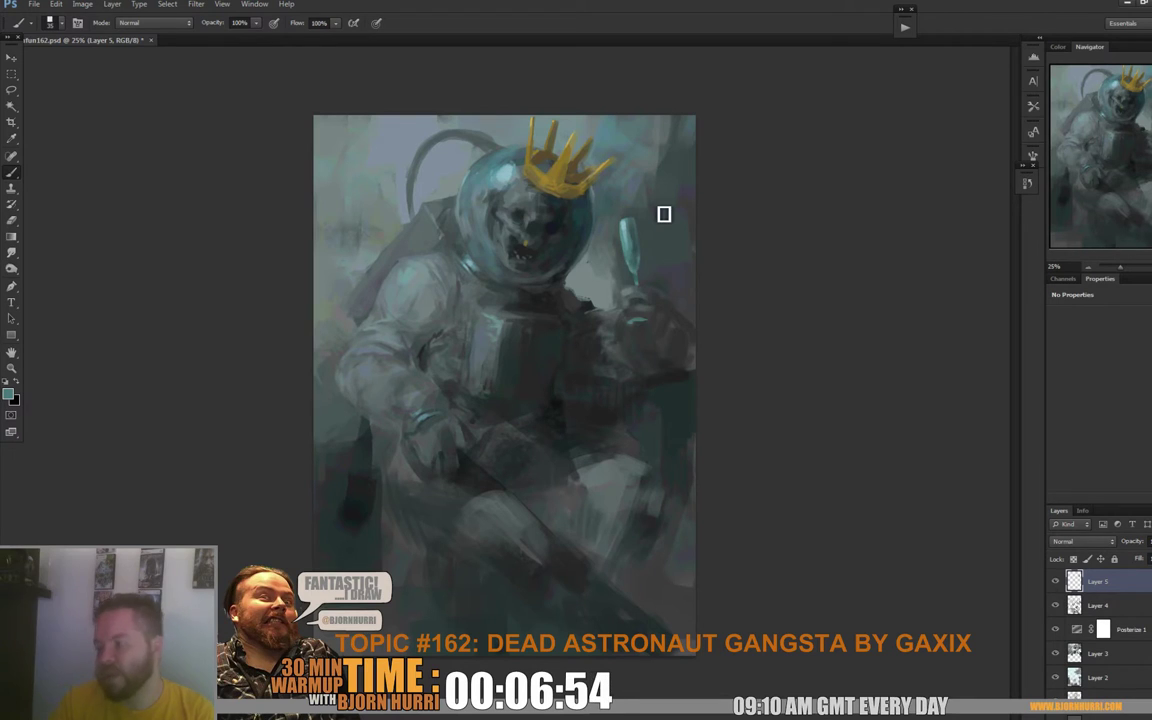
Step: Choose a brighter teal foreground colour and paint fine highlights on the champagne glass with a 12 px brush
right_click(632, 214)
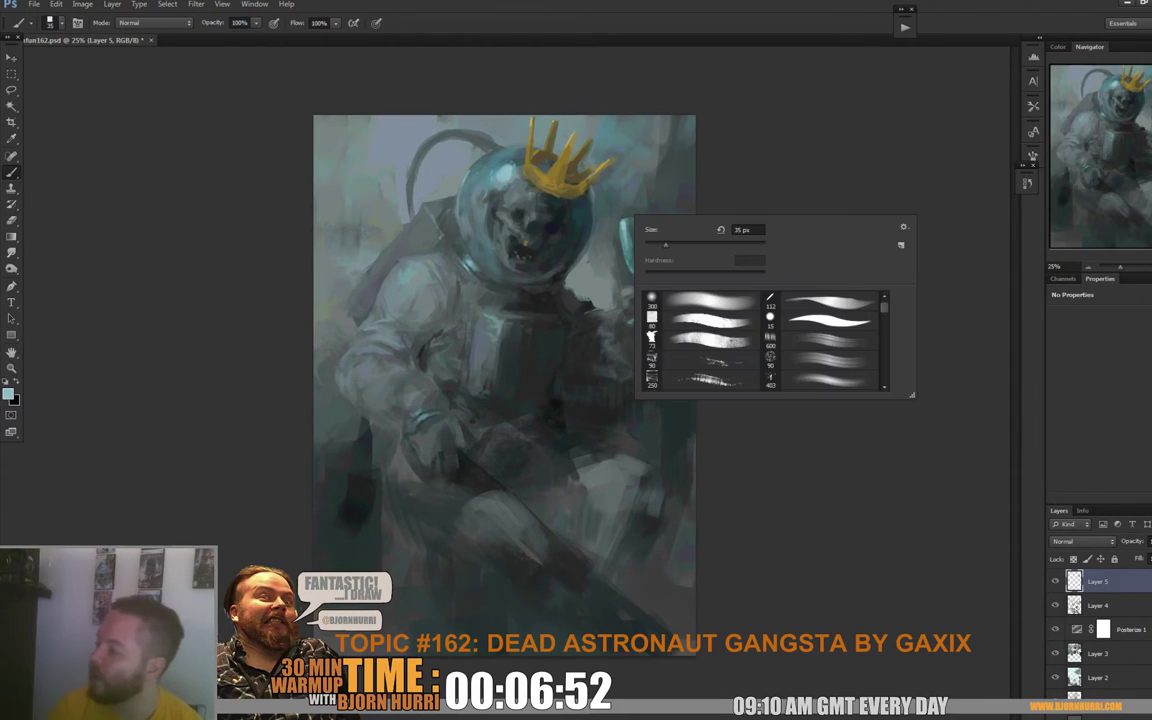
drag(664, 244, 651, 244)
click(628, 226)
alt+click(625, 219)
click(8, 394)
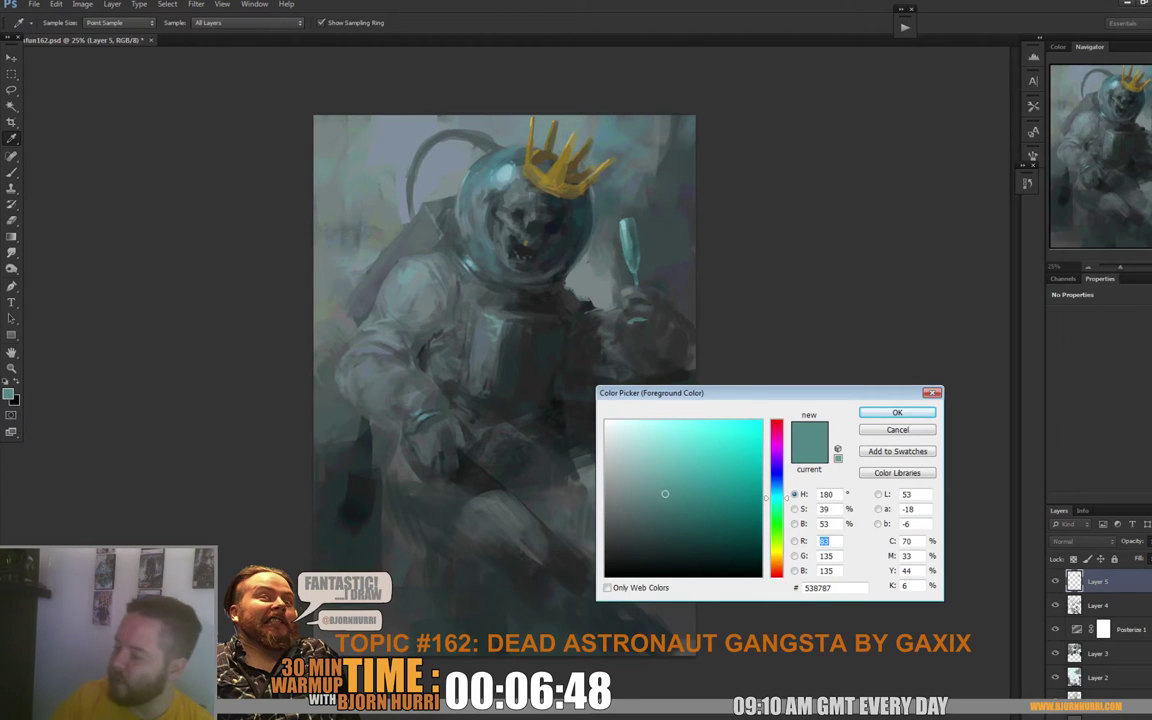
click(676, 450)
click(897, 412)
key(b)
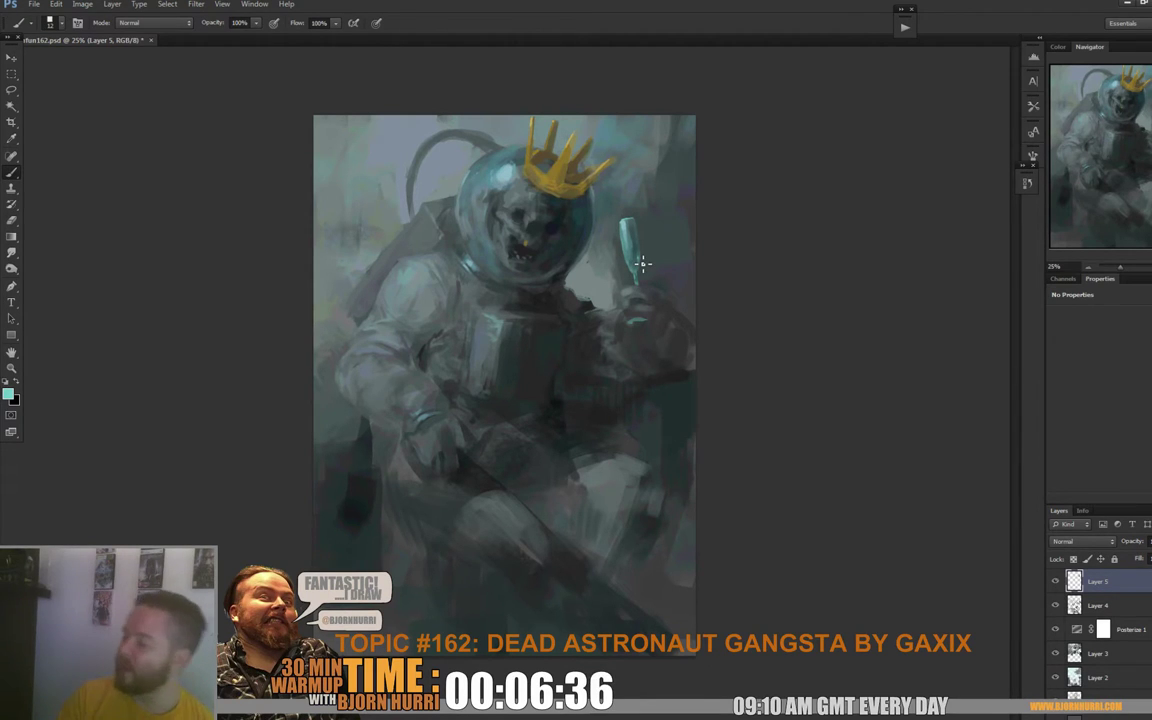
Step: Clean up the background beside the glass stem with a 60 px brush, and touch up the bowl with sampled teal at 15 px
right_click(672, 273)
click(688, 373)
alt+click(661, 266)
drag(642, 271, 645, 280)
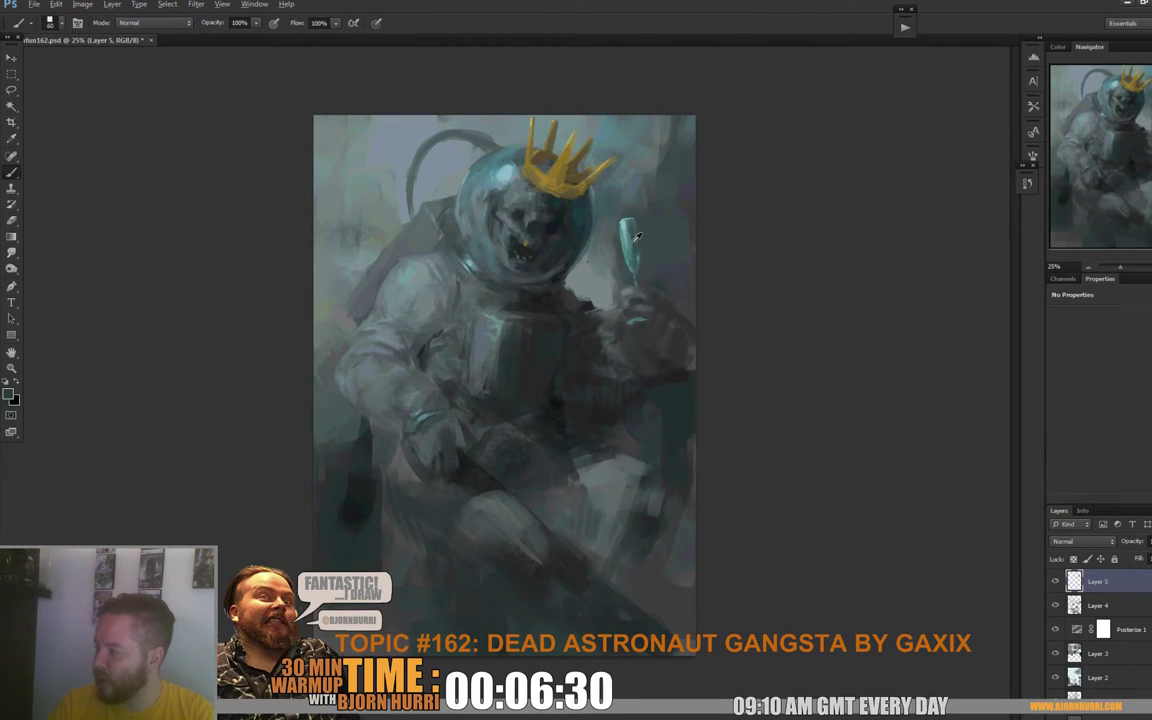
right_click(653, 244)
text(15)
key(Return)
alt+click(632, 224)
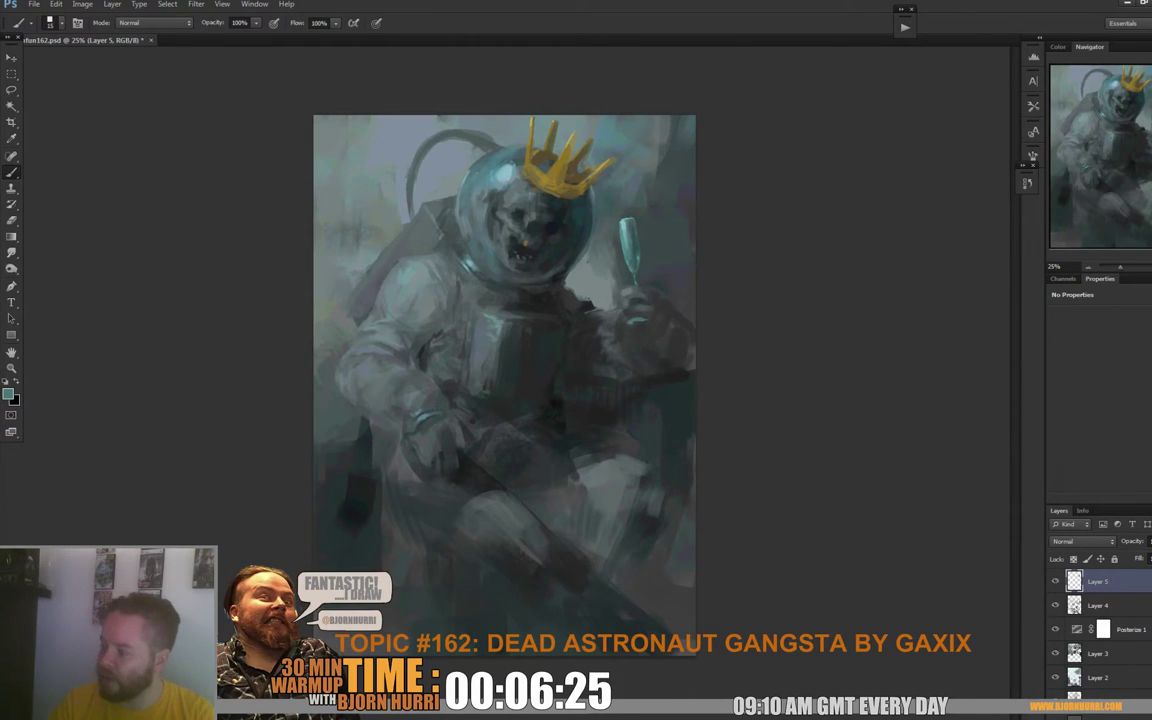
Step: Trim the glass outline with a 57 px background-toned brush and repaint its bowl using a smaller brush and sampled teals
right_click(684, 284)
key(Return)
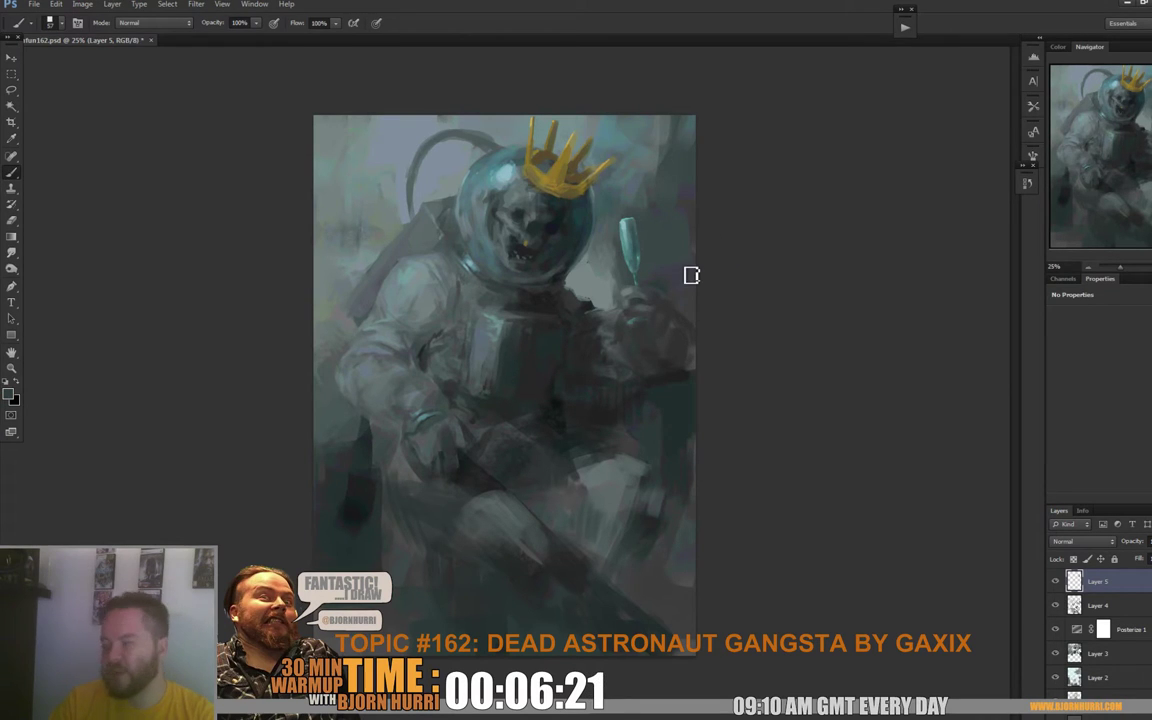
right_click(638, 219)
drag(684, 249, 664, 249)
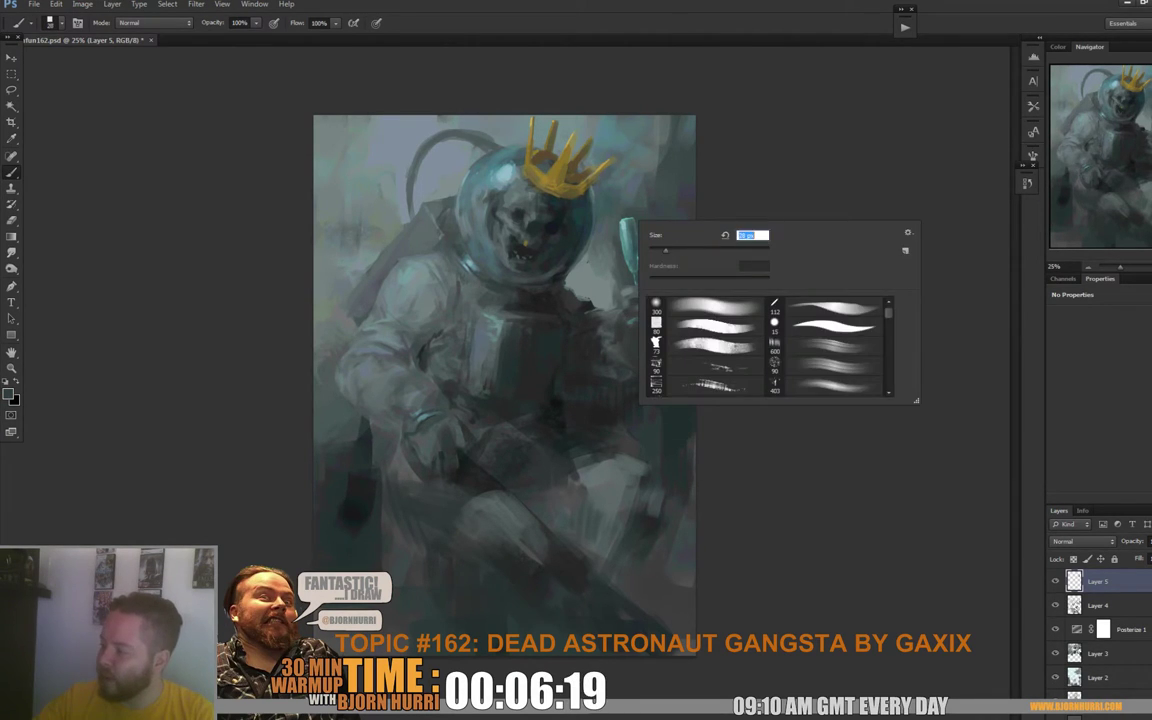
alt+click(624, 236)
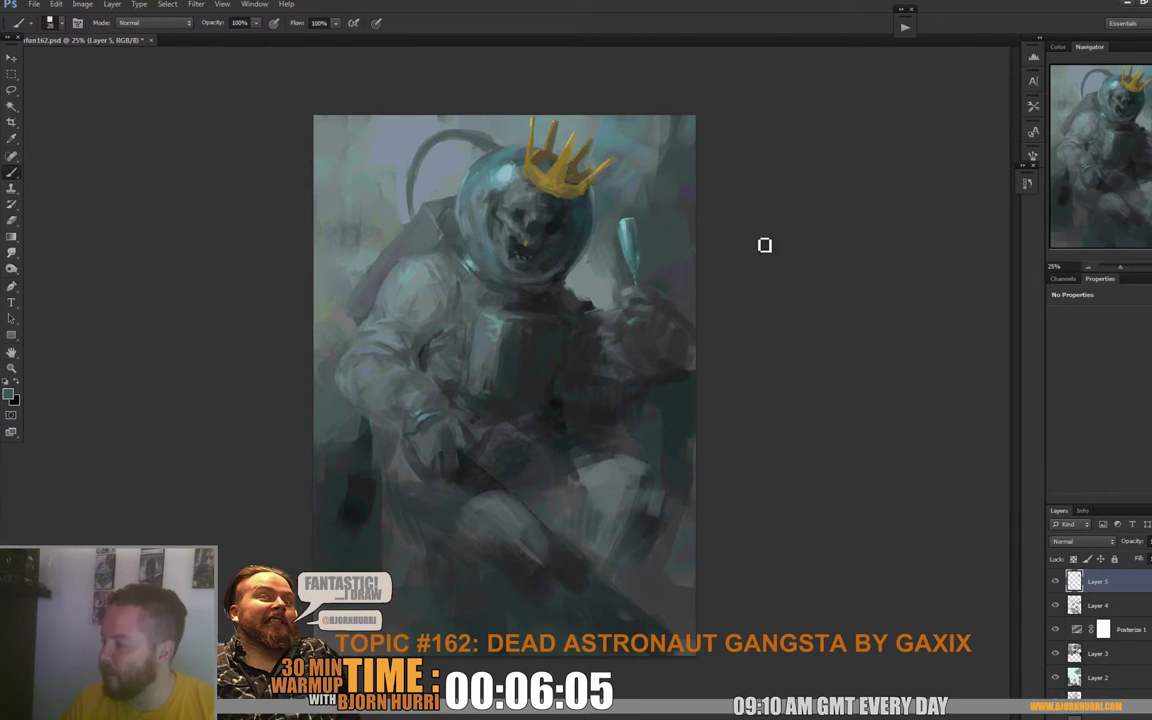
alt+click(622, 229)
drag(627, 227, 628, 235)
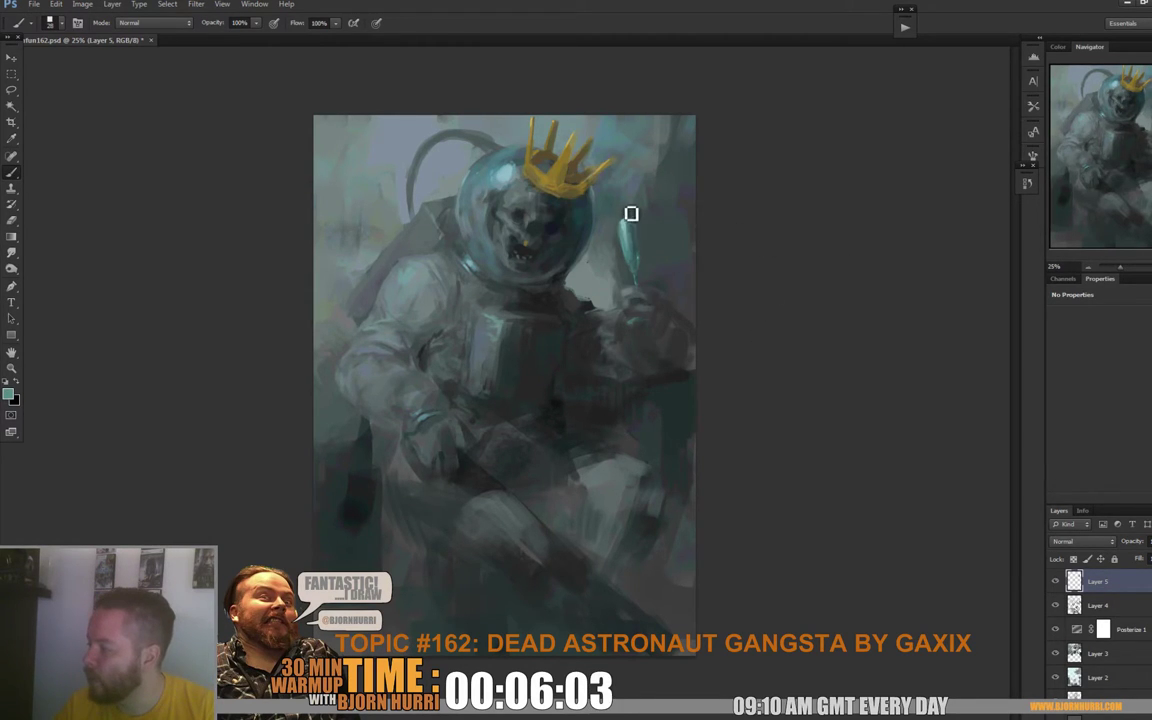
alt+click(621, 284)
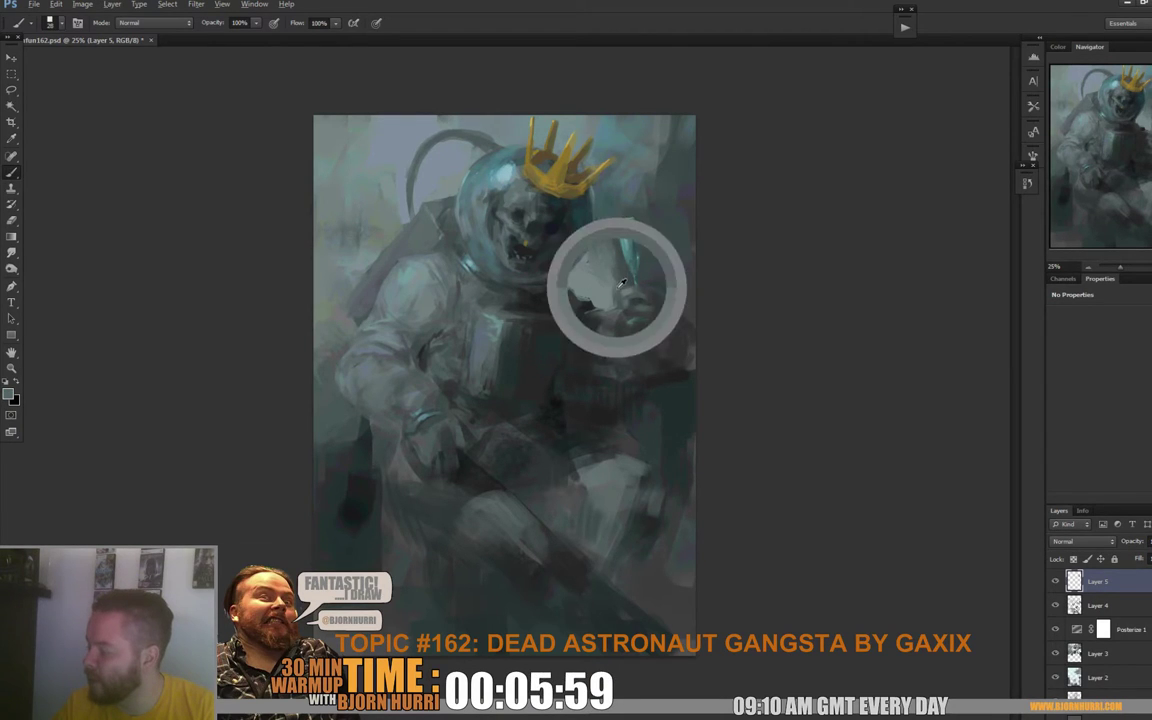
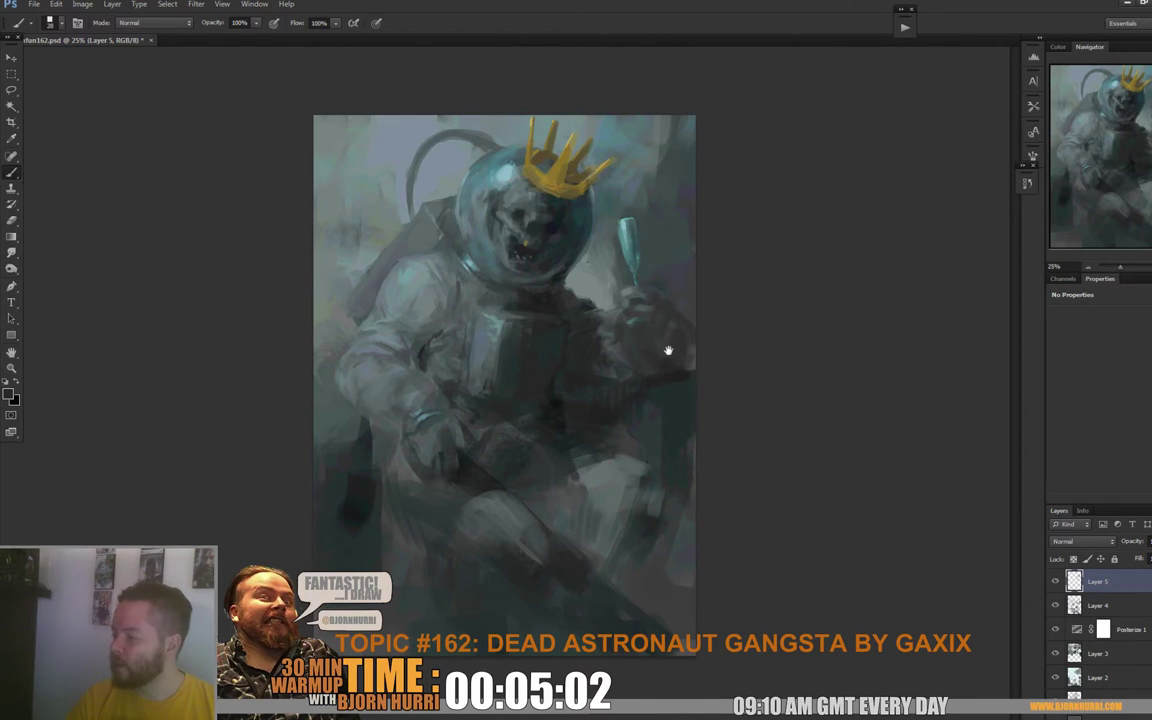
Step: Sample tones from the helmet and hose, and repaint the curved air hose behind the helmet with firmer edges
alt+click(503, 177)
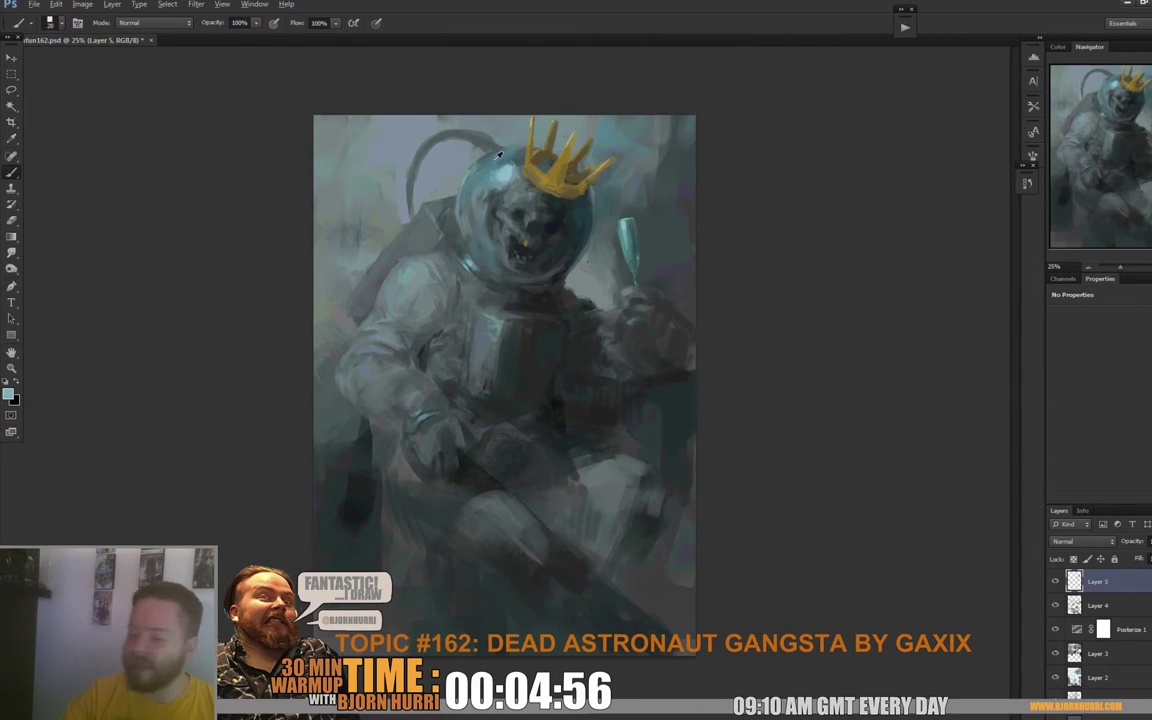
alt+click(476, 165)
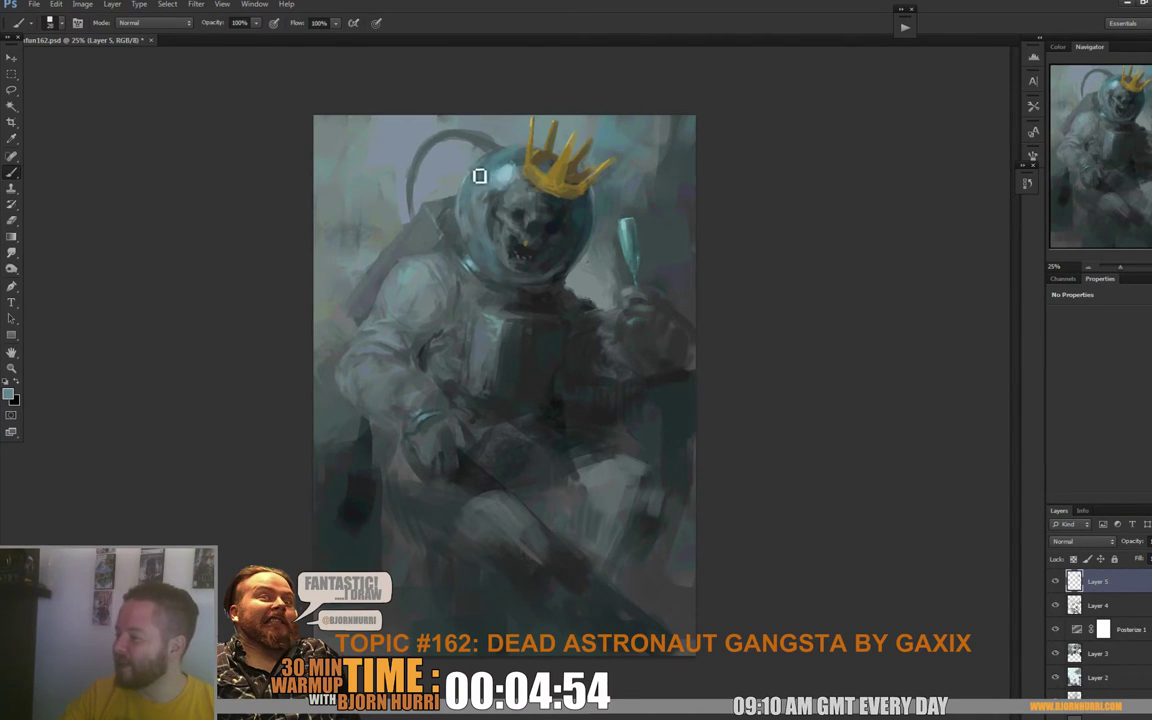
alt+click(416, 176)
drag(419, 183, 428, 221)
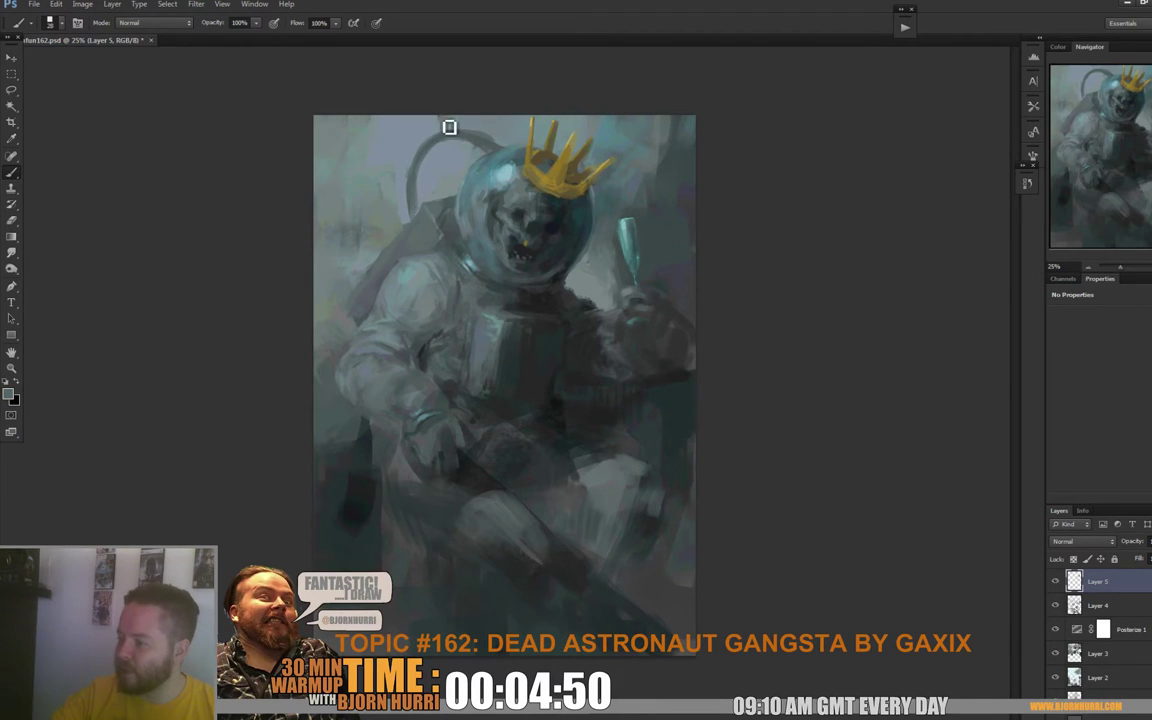
alt+click(506, 152)
mouse_move(442, 144)
mouse_down()
mouse_move(463, 138)
mouse_move(421, 160)
mouse_move(422, 213)
mouse_move(422, 168)
mouse_up()
alt+click(445, 141)
Step: Paint a small round fitting on the backpack below the air hose using sampled grey tones
alt+click(421, 204)
mouse_move(437, 267)
mouse_down()
mouse_move(409, 229)
mouse_move(431, 215)
mouse_move(378, 189)
mouse_move(417, 234)
mouse_move(404, 257)
mouse_move(436, 235)
mouse_move(427, 246)
mouse_move(424, 233)
mouse_up()
alt+click(463, 248)
alt+click(453, 246)
alt+click(430, 243)
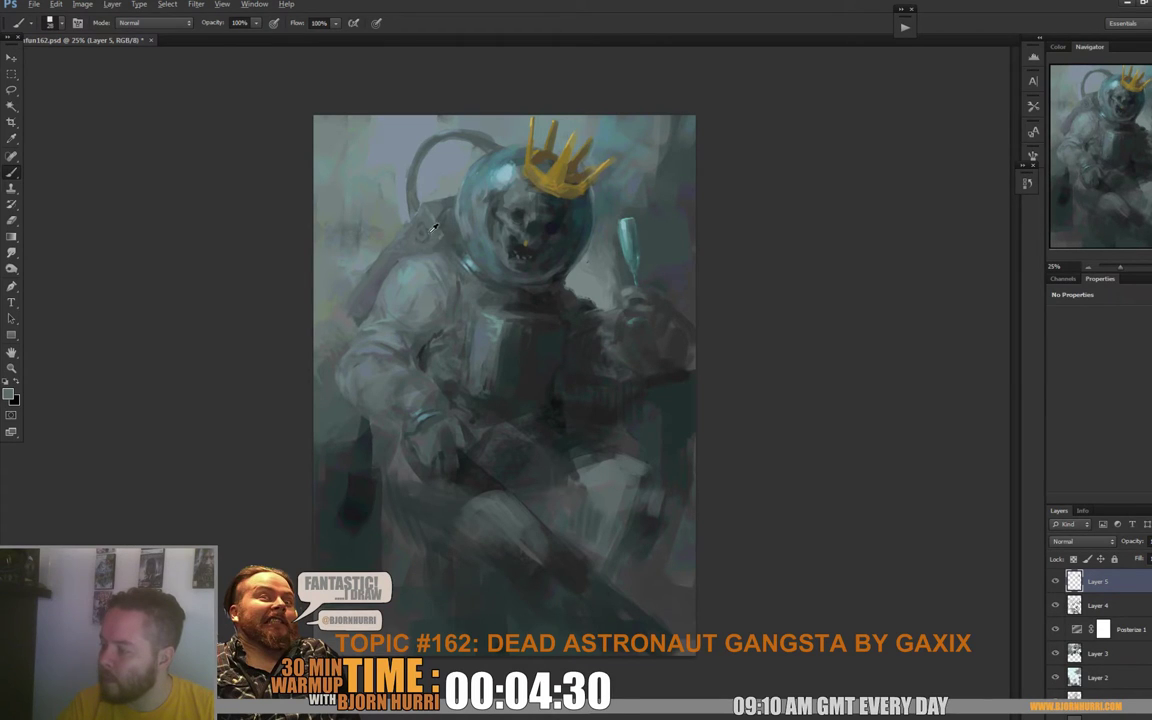
key(bracketright)
key(bracketright)
key(bracketright)
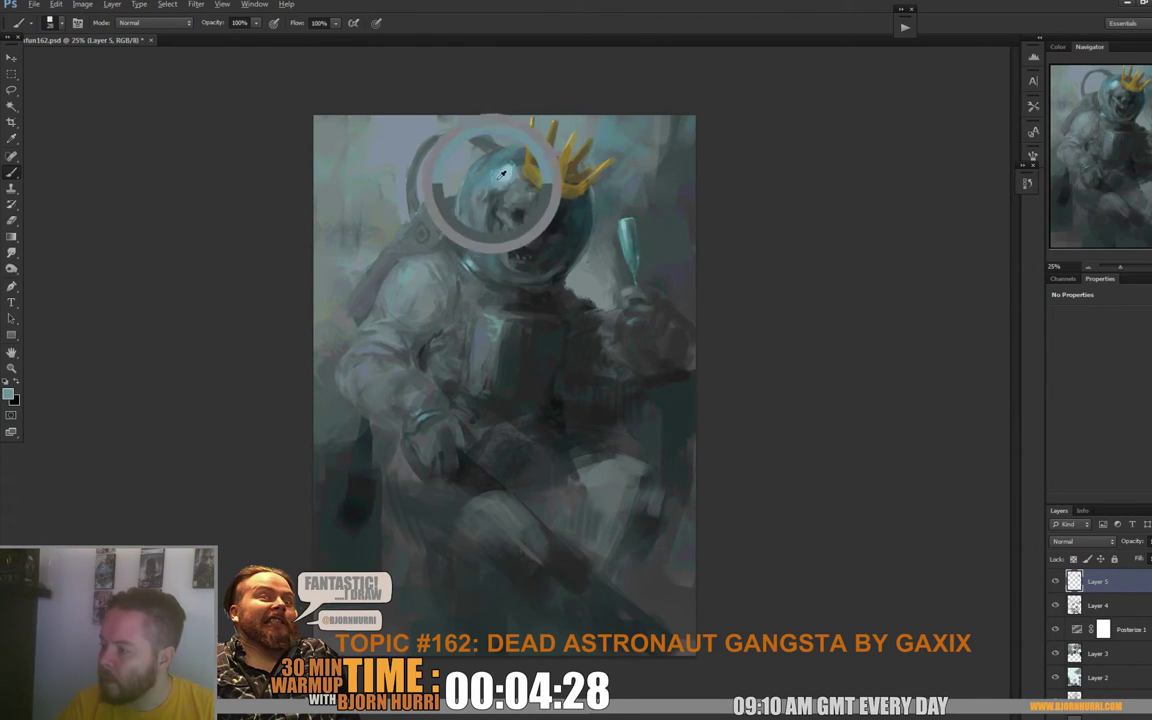
Step: Add light and dark details to the round backpack fitting with a 17 px brush and sampled helmet and backpack tones
right_click(519, 190)
key(Escape)
key(bracketleft)
key(bracketleft)
key(bracketleft)
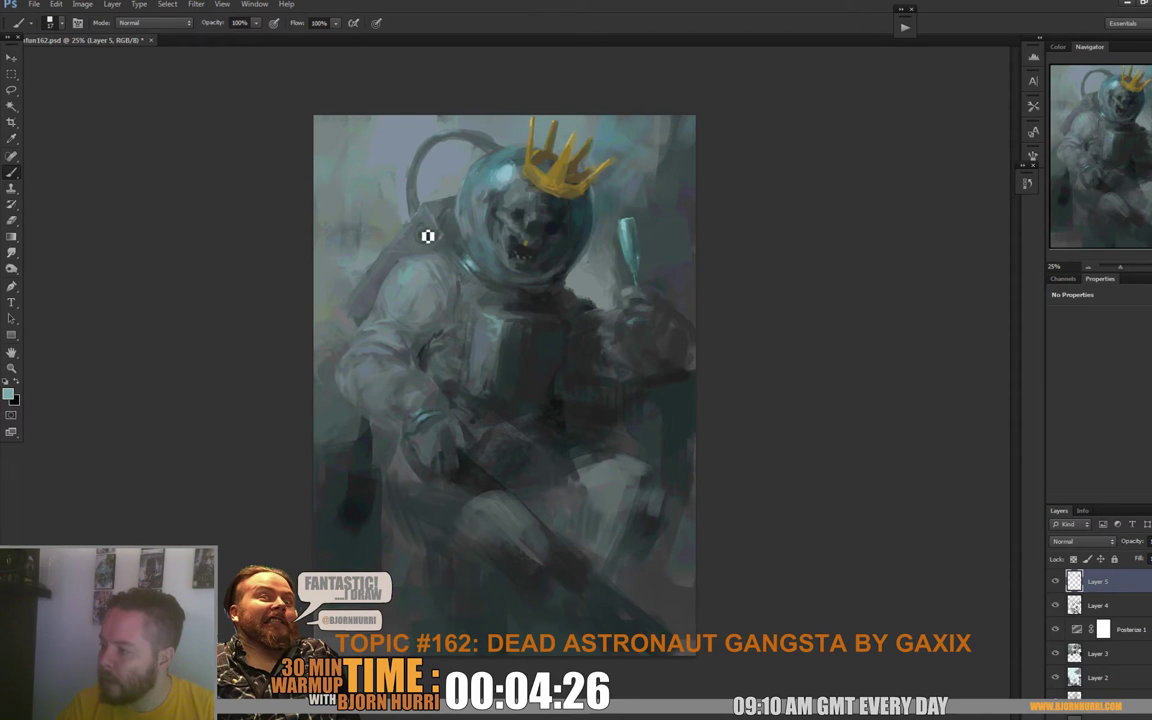
alt+click(425, 218)
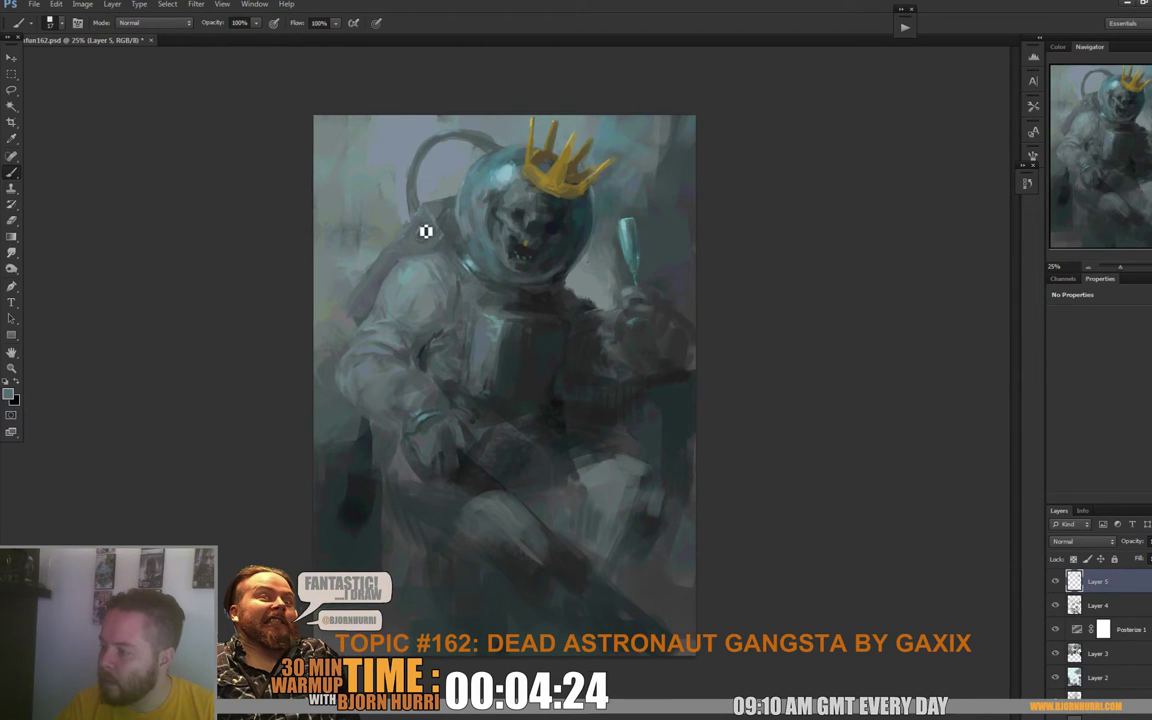
alt+click(428, 237)
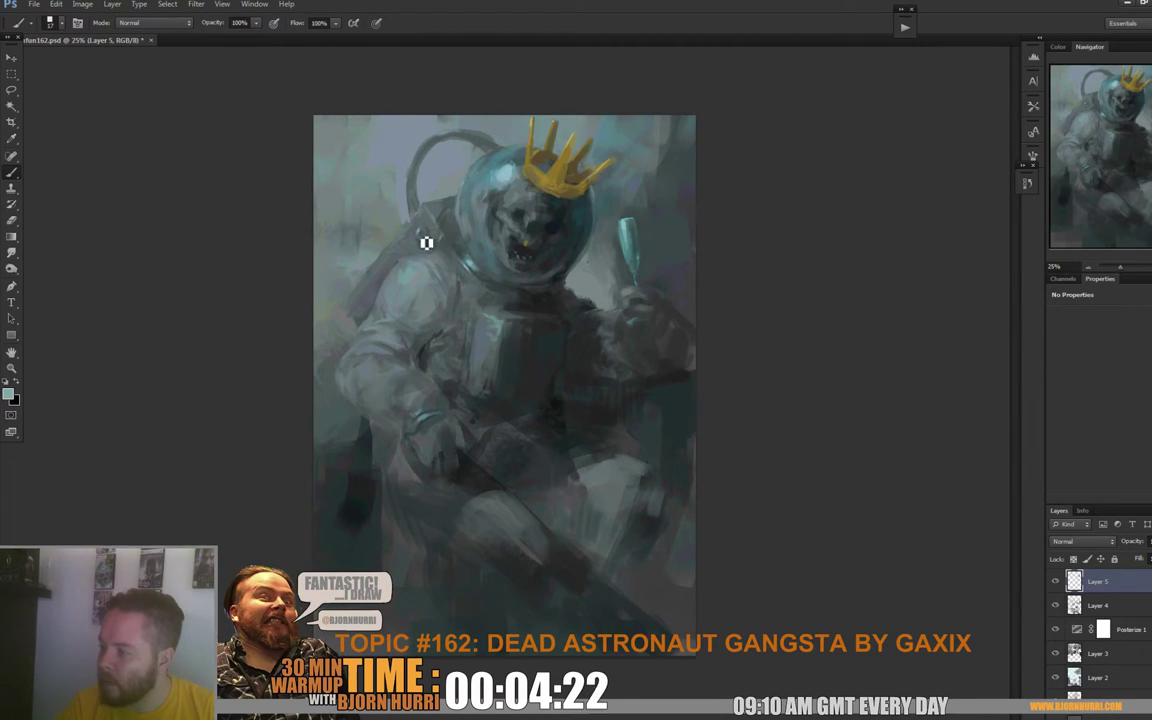
Step: Shade the rim of the round backpack fitting and the surface around it with sampled background and backpack greys
alt+click(379, 209)
mouse_move(433, 246)
mouse_down()
mouse_move(505, 170)
mouse_move(423, 238)
mouse_move(429, 251)
mouse_move(443, 236)
mouse_move(430, 220)
mouse_move(417, 244)
mouse_up()
alt+click(450, 160)
alt+click(441, 231)
alt+click(440, 227)
Step: Refine the backpack's edge beside the near shoulder with a 27 px brush and sampled grey, and save the painting
right_click(458, 246)
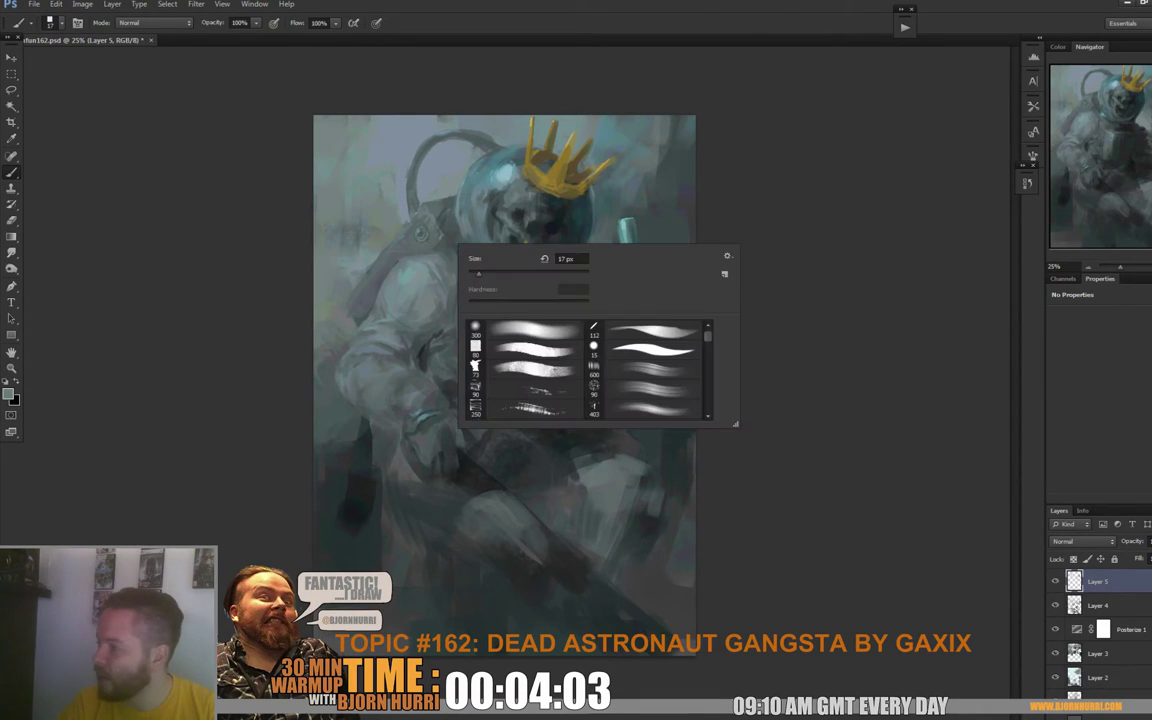
drag(478, 273, 482, 273)
click(438, 252)
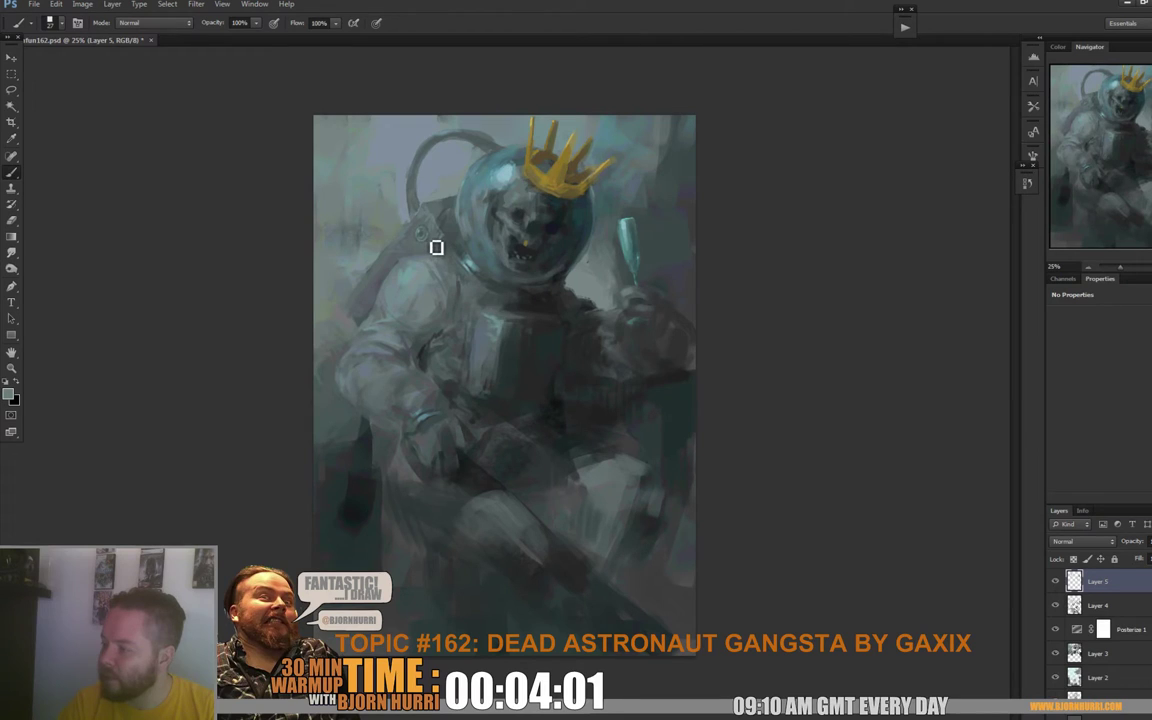
alt+click(384, 268)
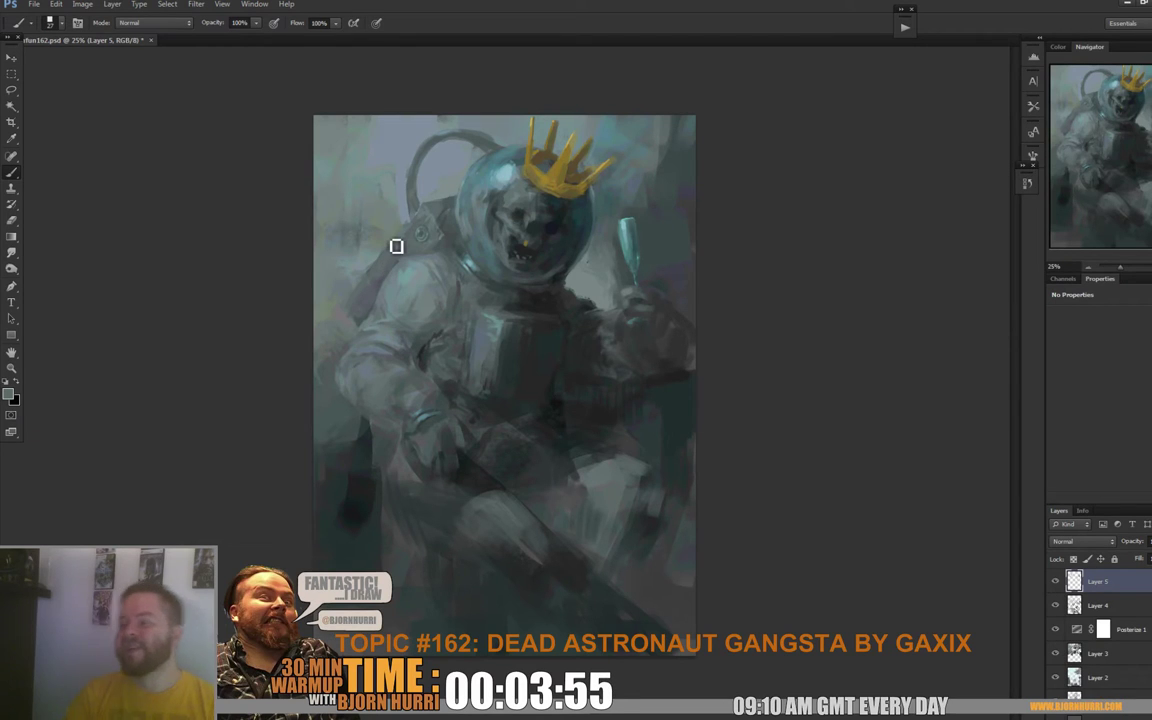
key(ctrl+s)
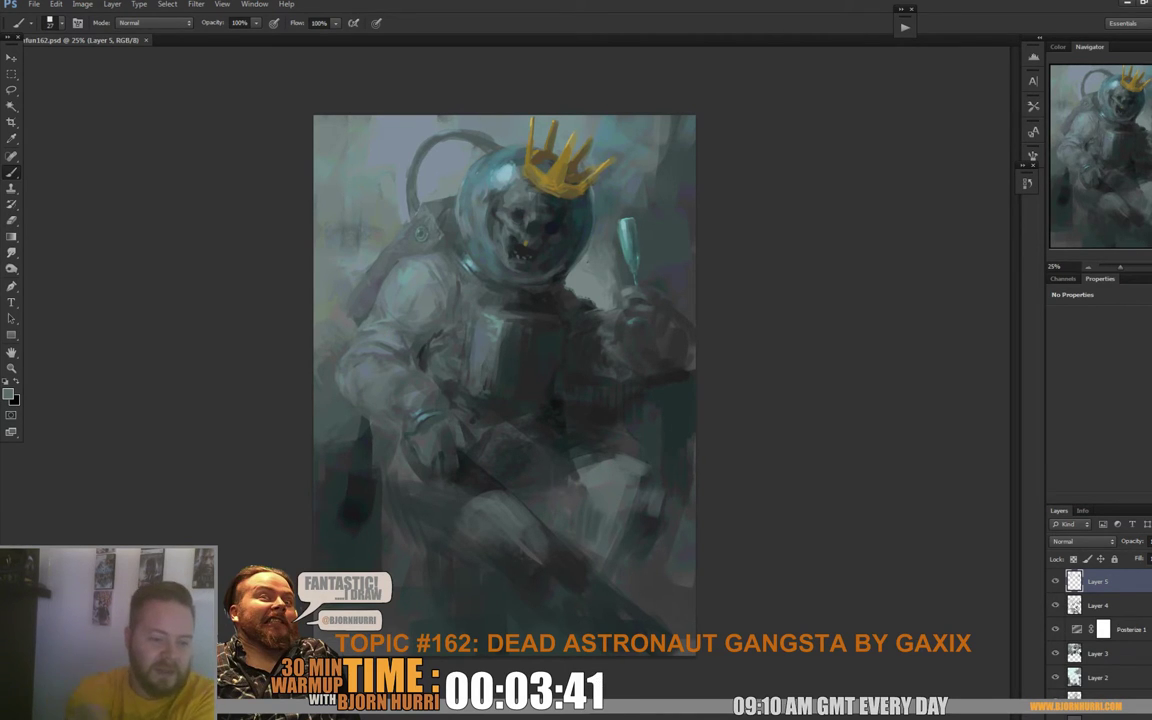
Step: Touch up the raised hand and paint the near sleeve's folds beside the chest with sampled dark greys
drag(641, 298, 649, 312)
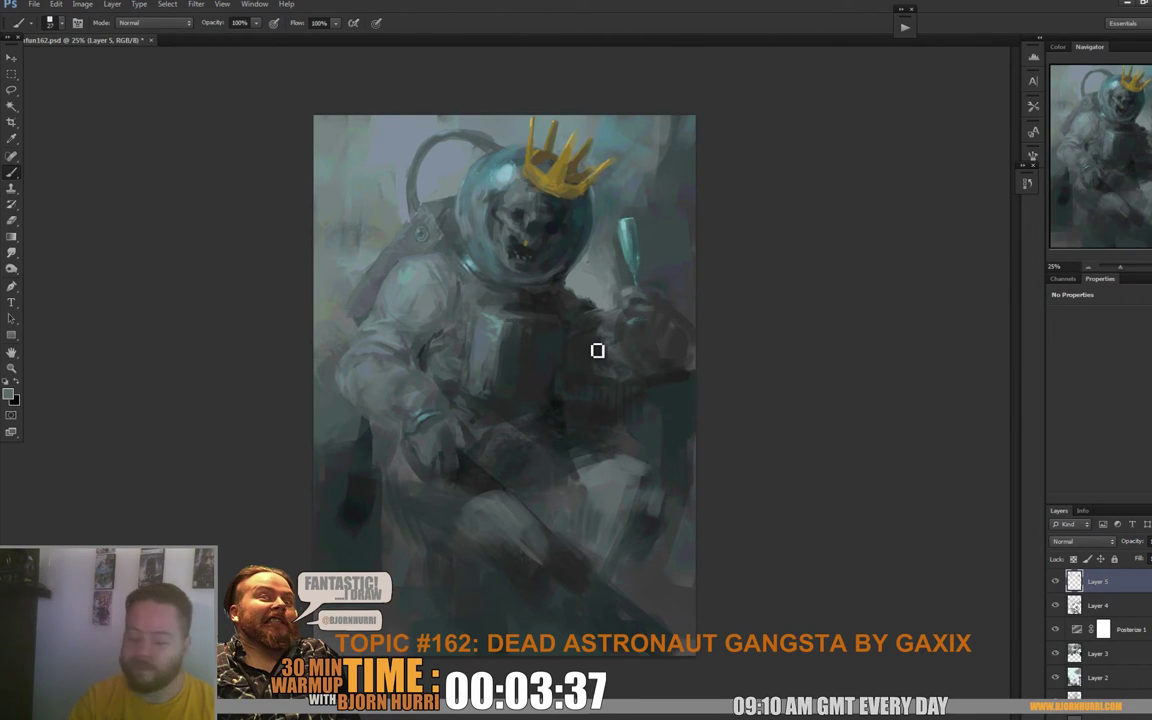
drag(432, 360, 426, 365)
alt+click(425, 368)
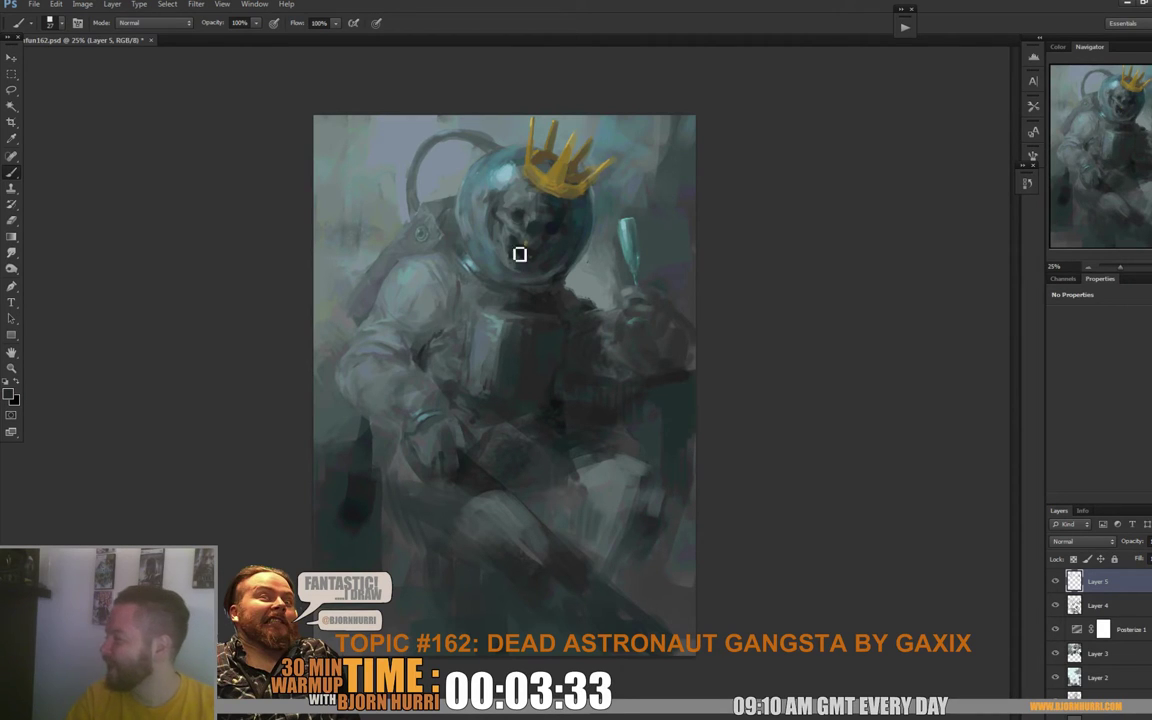
alt+click(439, 340)
mouse_move(429, 350)
mouse_down()
mouse_move(463, 320)
mouse_move(459, 339)
mouse_move(468, 313)
mouse_move(489, 306)
mouse_move(476, 300)
mouse_up()
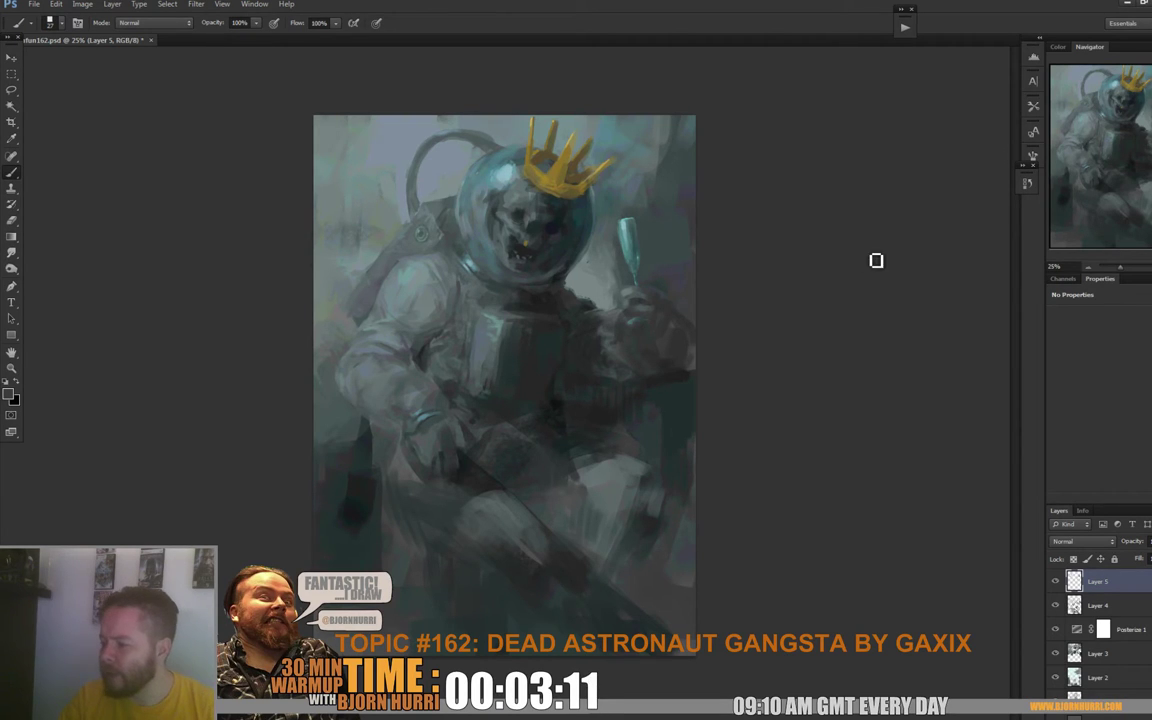
Step: Shade the chest unit and the area towards the far arm with sampled greys, enlarging the brush to 40 px
alt+click(503, 335)
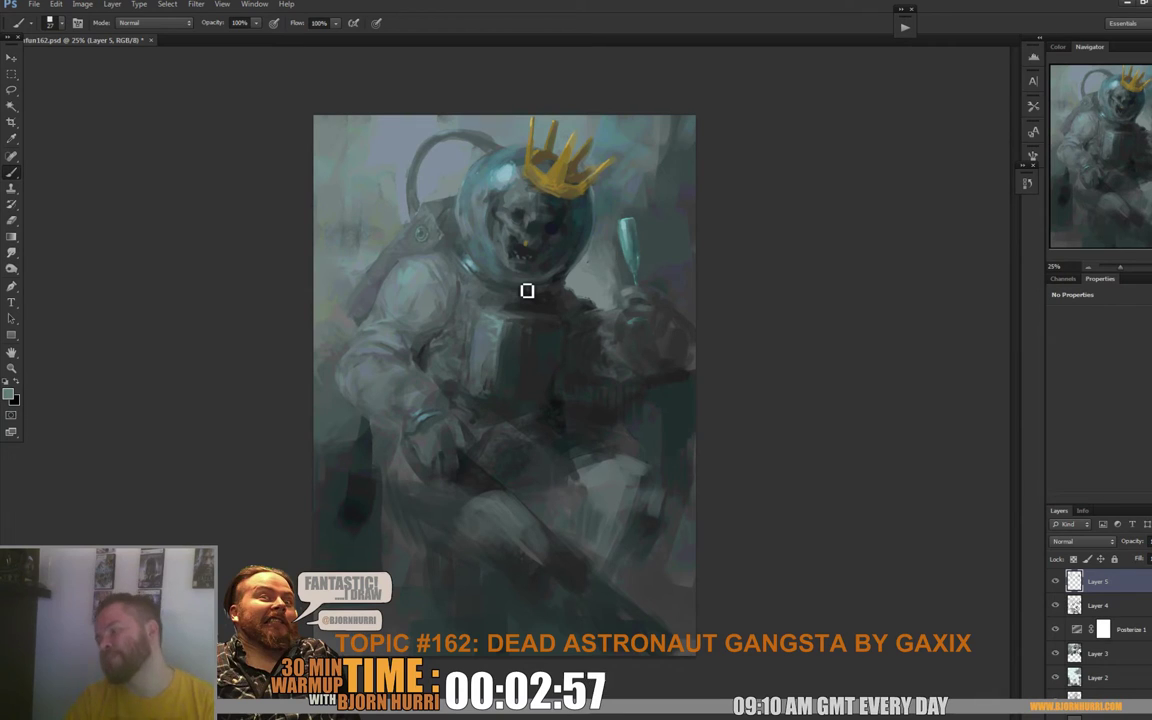
alt+click(566, 349)
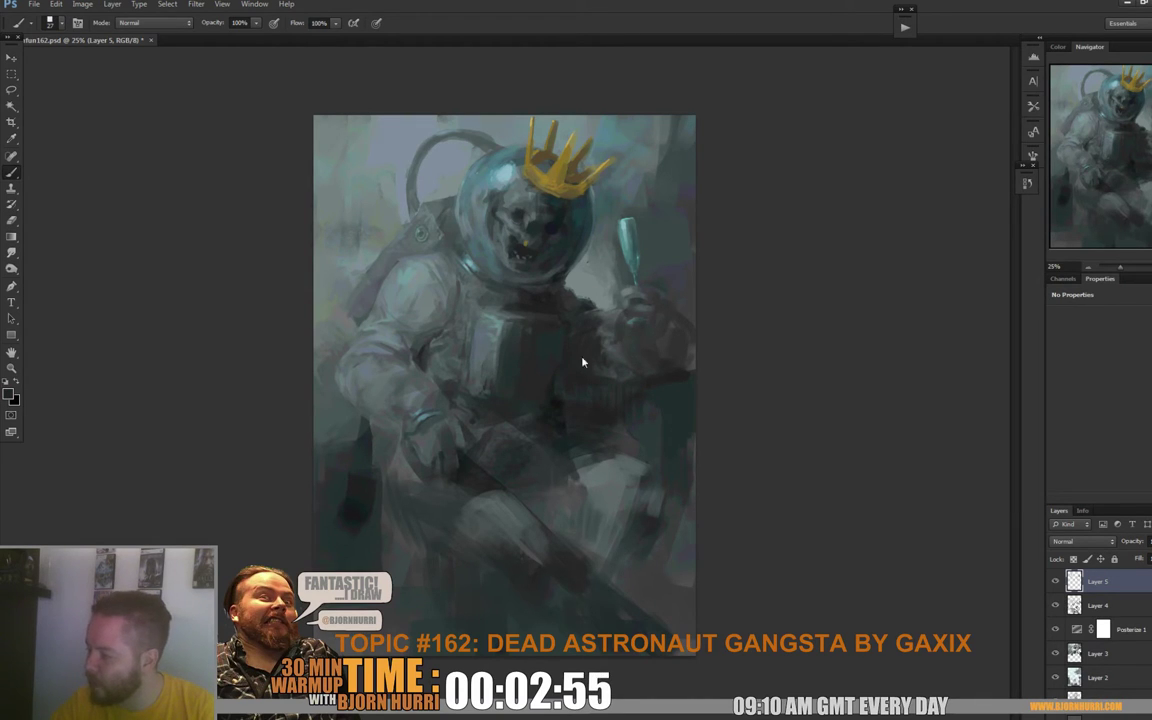
alt+click(574, 320)
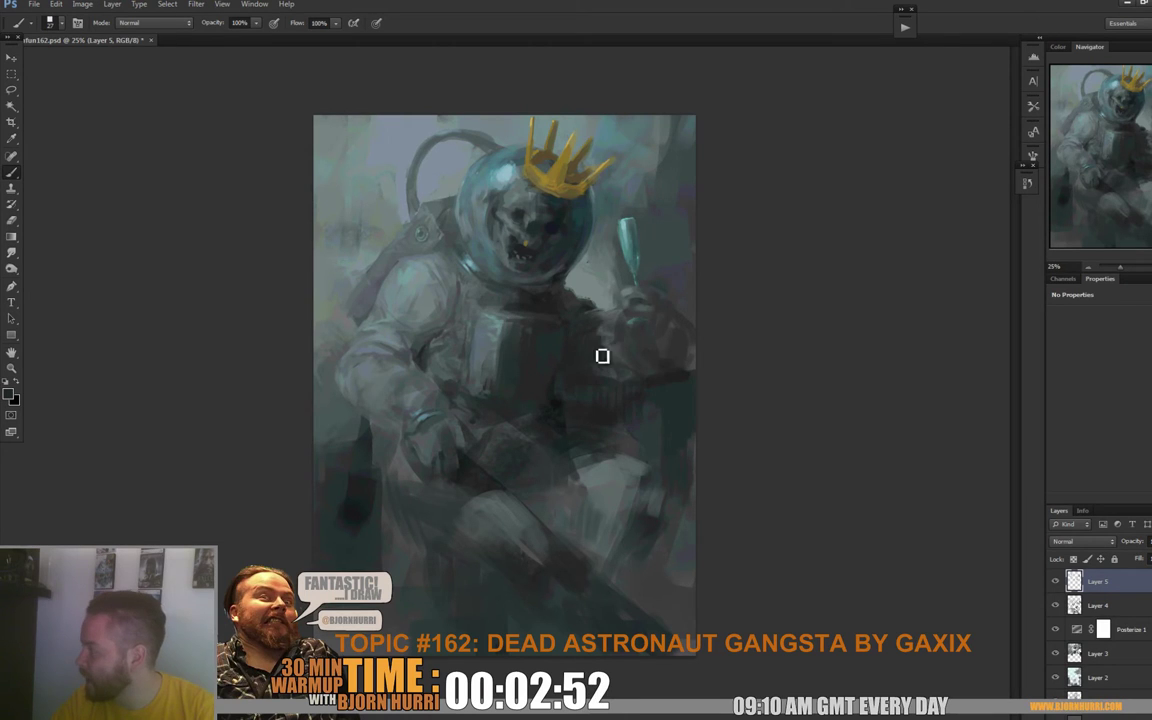
right_click(614, 362)
alt+click(562, 406)
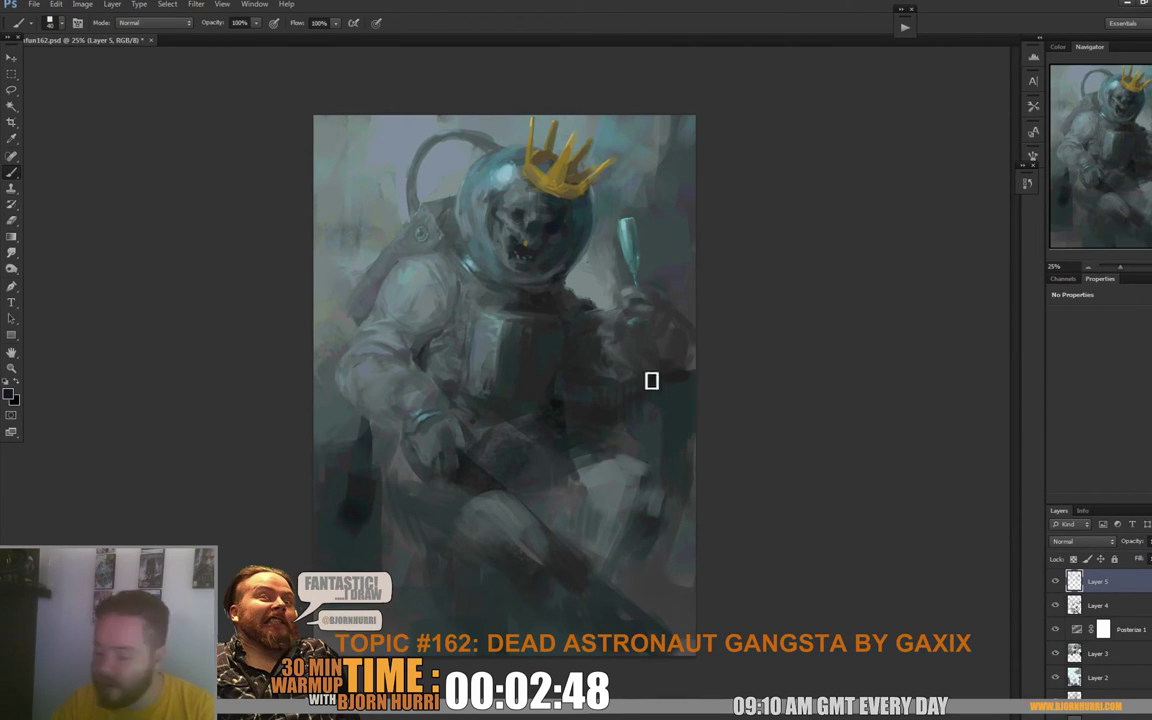
Step: Repaint the far forearm and the background behind its elbow with a 59 px brush and sampled grey tones
right_click(656, 337)
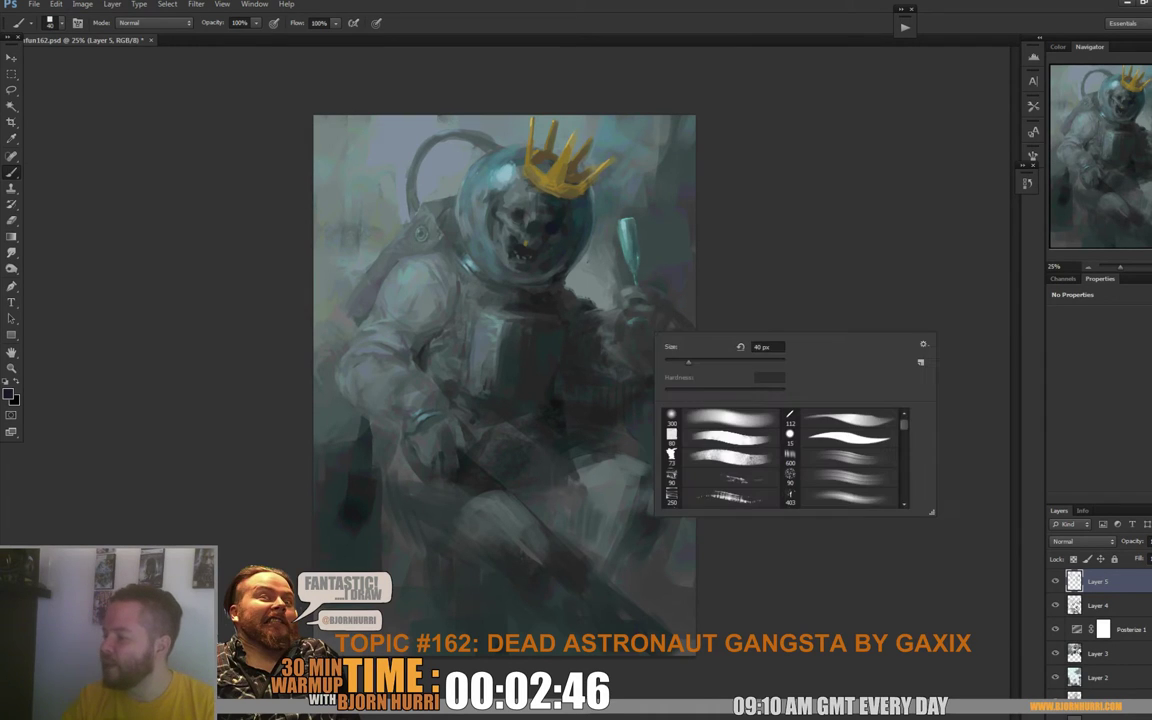
drag(607, 350, 620, 370)
alt+click(618, 370)
alt+click(595, 347)
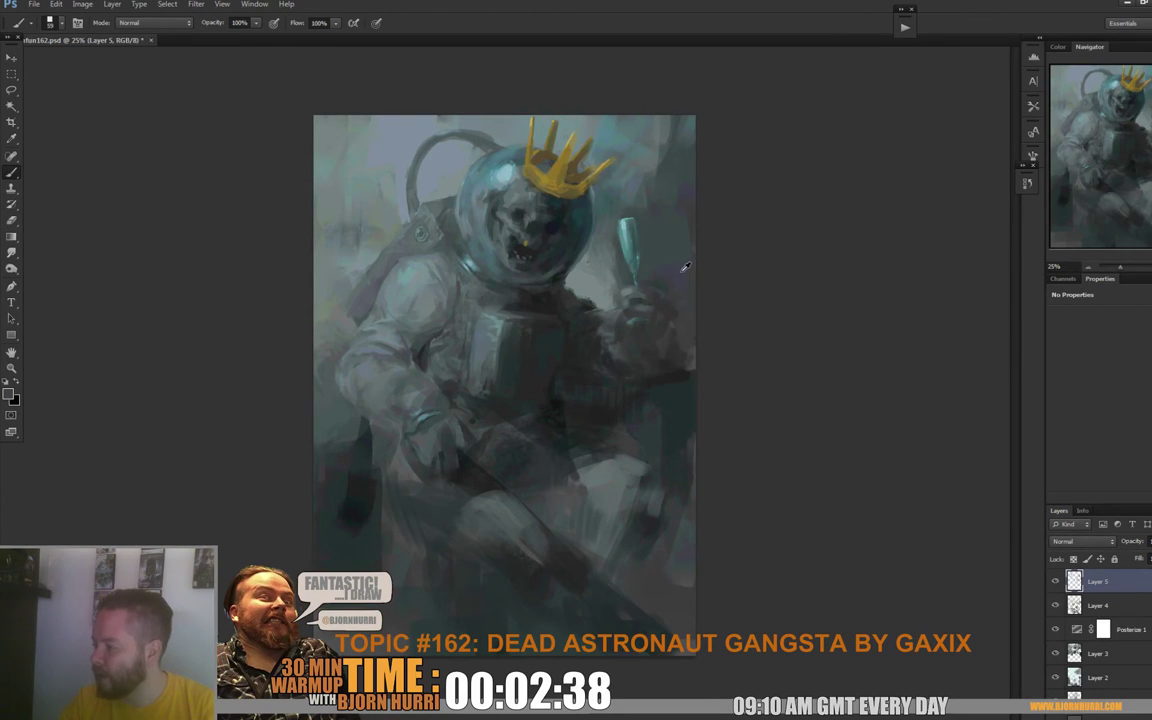
alt+click(699, 345)
drag(625, 331, 687, 372)
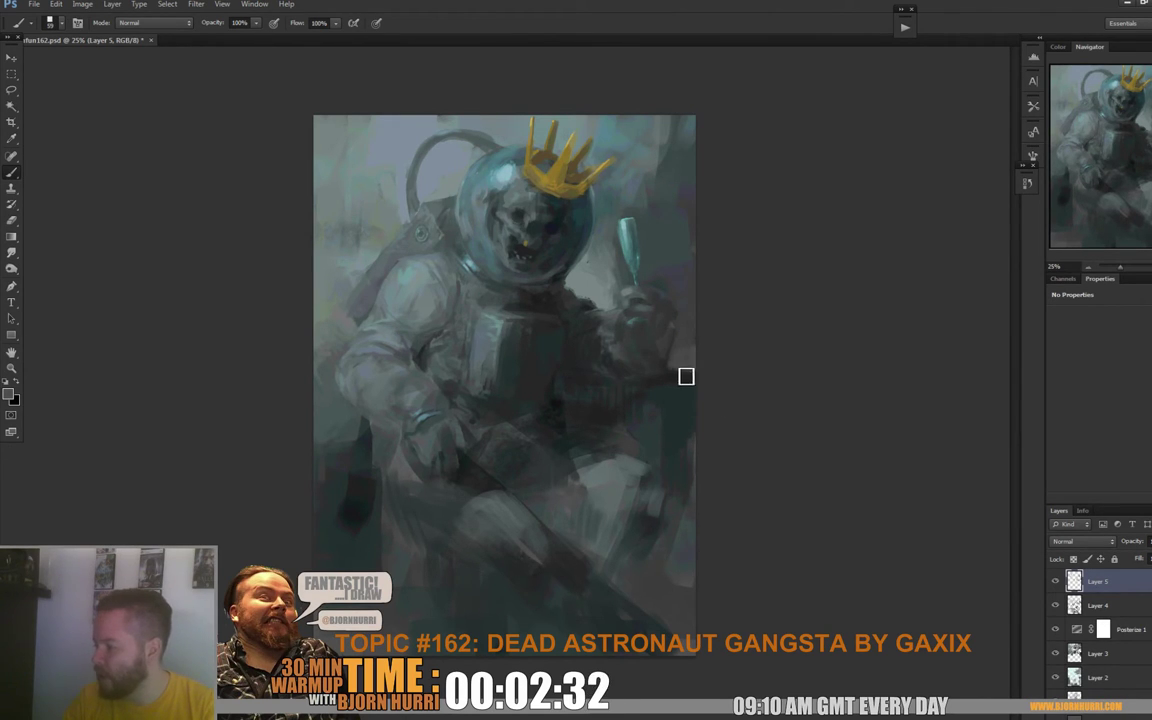
Step: Refine the raised hand and wrist below the champagne glass with a 33 px brush and sampled grey tones
right_click(662, 322)
click(696, 344)
click(653, 294)
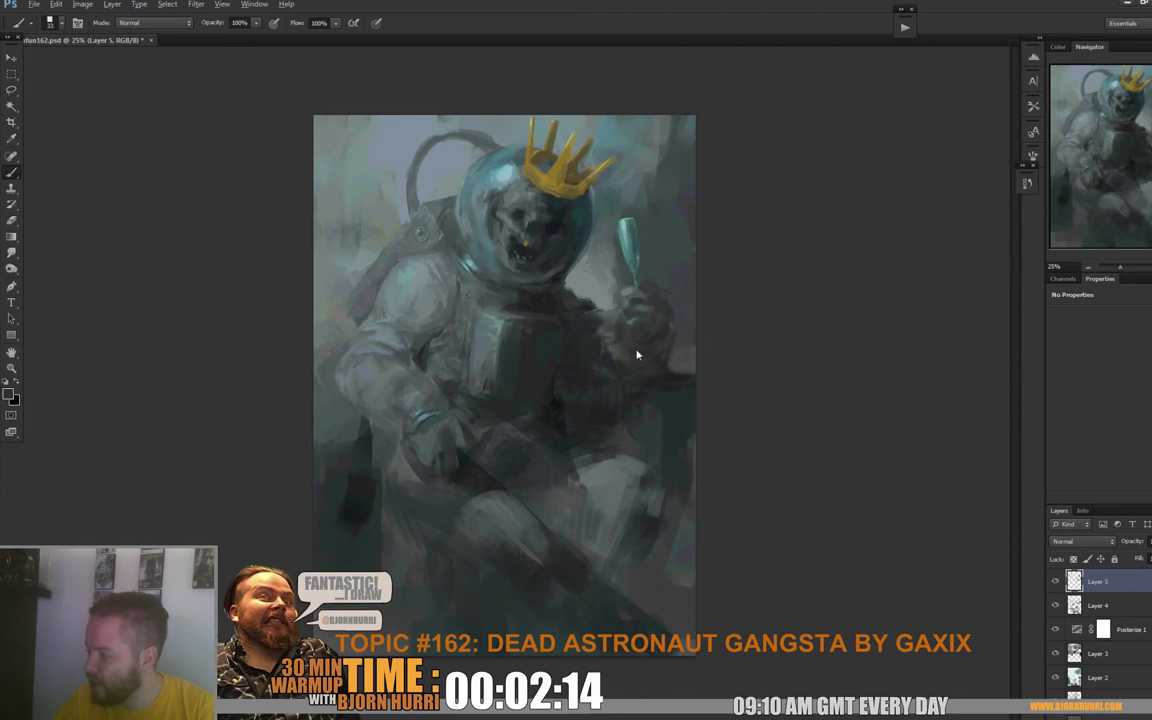
alt+click(636, 289)
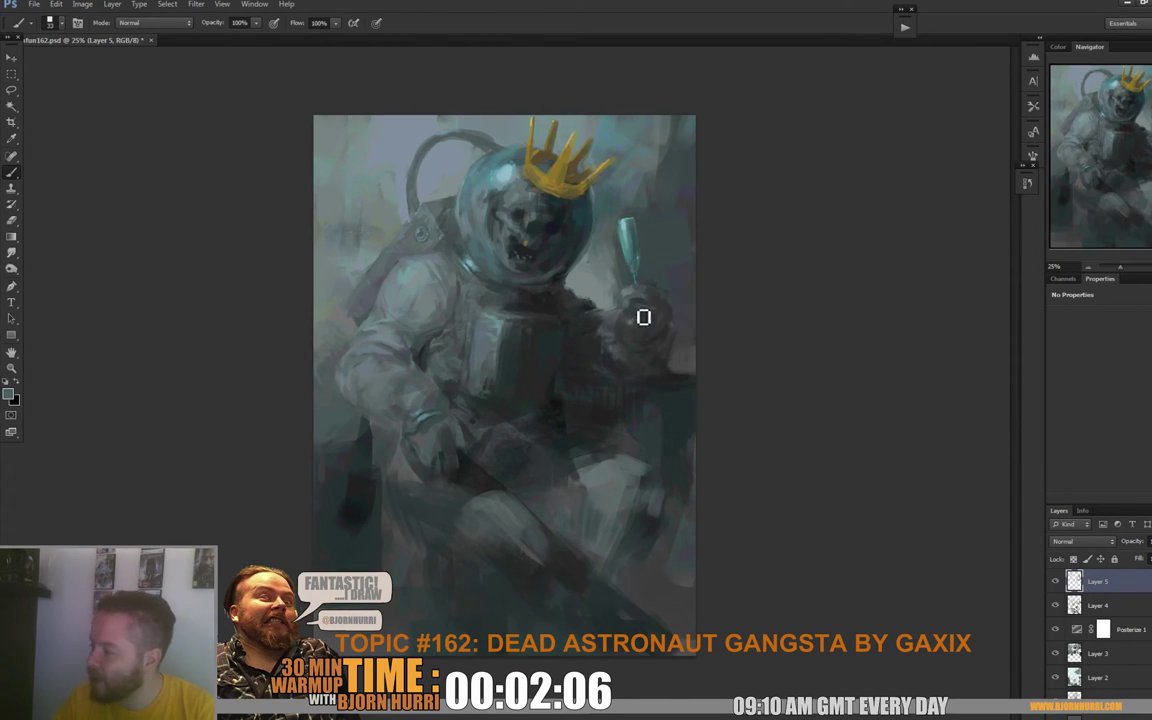
alt+click(628, 296)
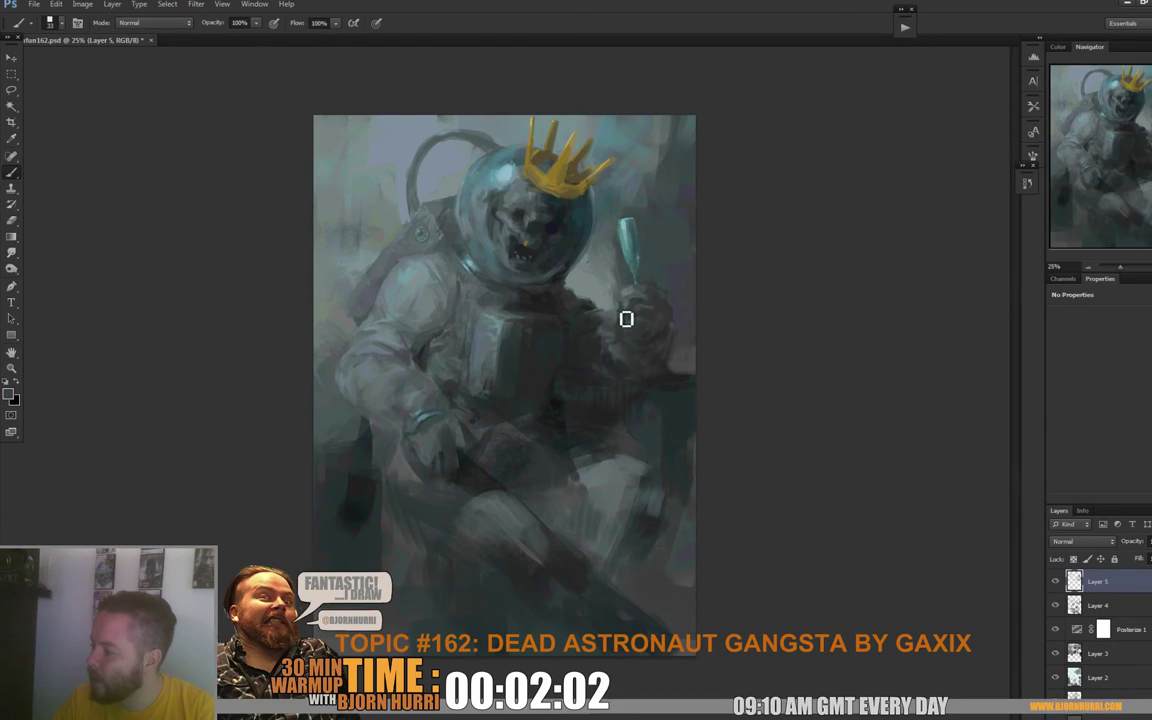
alt+click(628, 303)
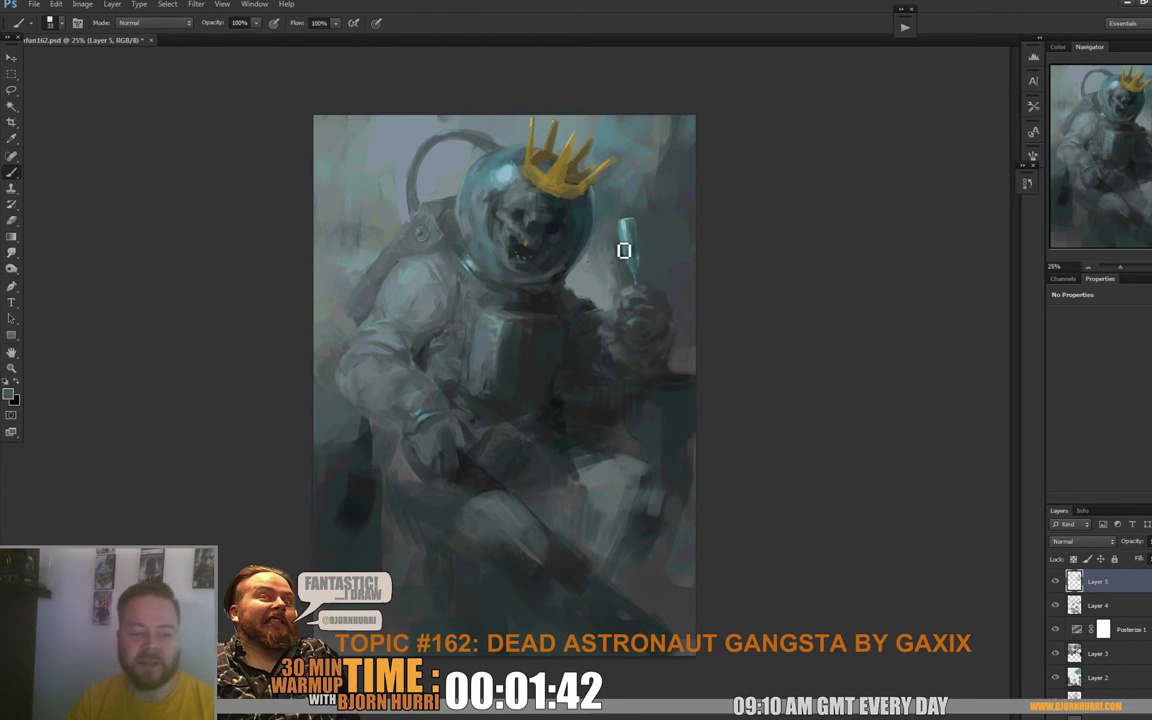
Step: Sample dark greys below the helmet and touch up the chest unit's upper edge with a 19 px brush
alt+click(493, 312)
alt+click(516, 304)
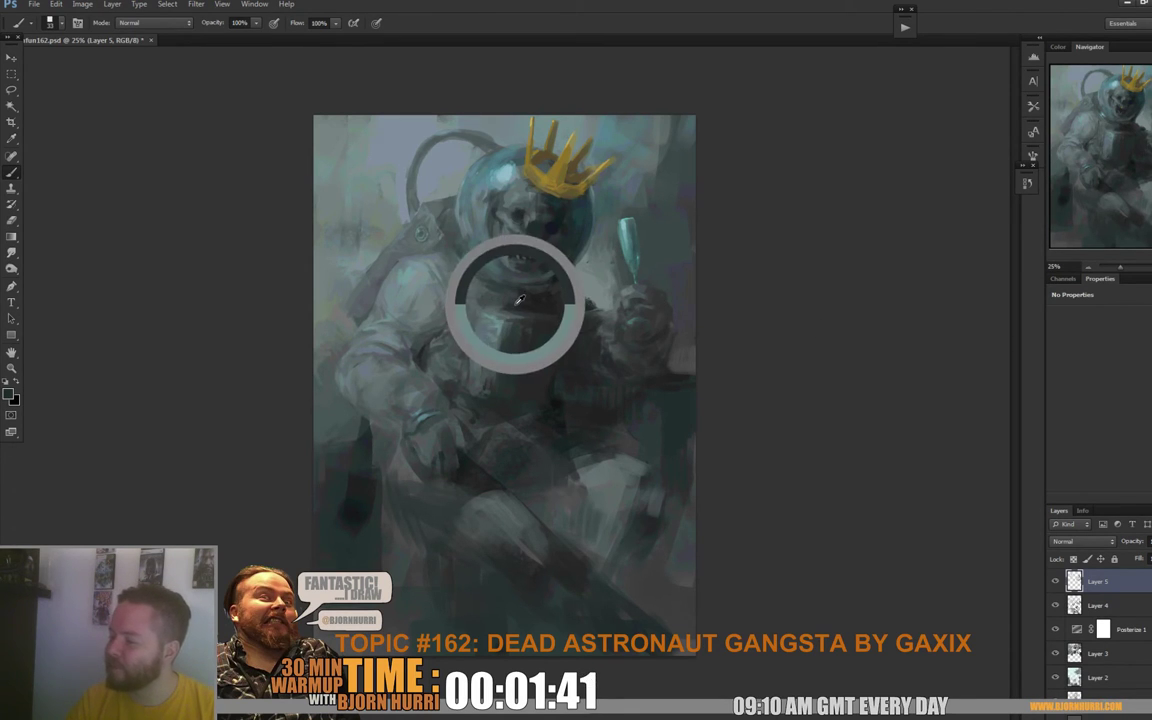
right_click(476, 337)
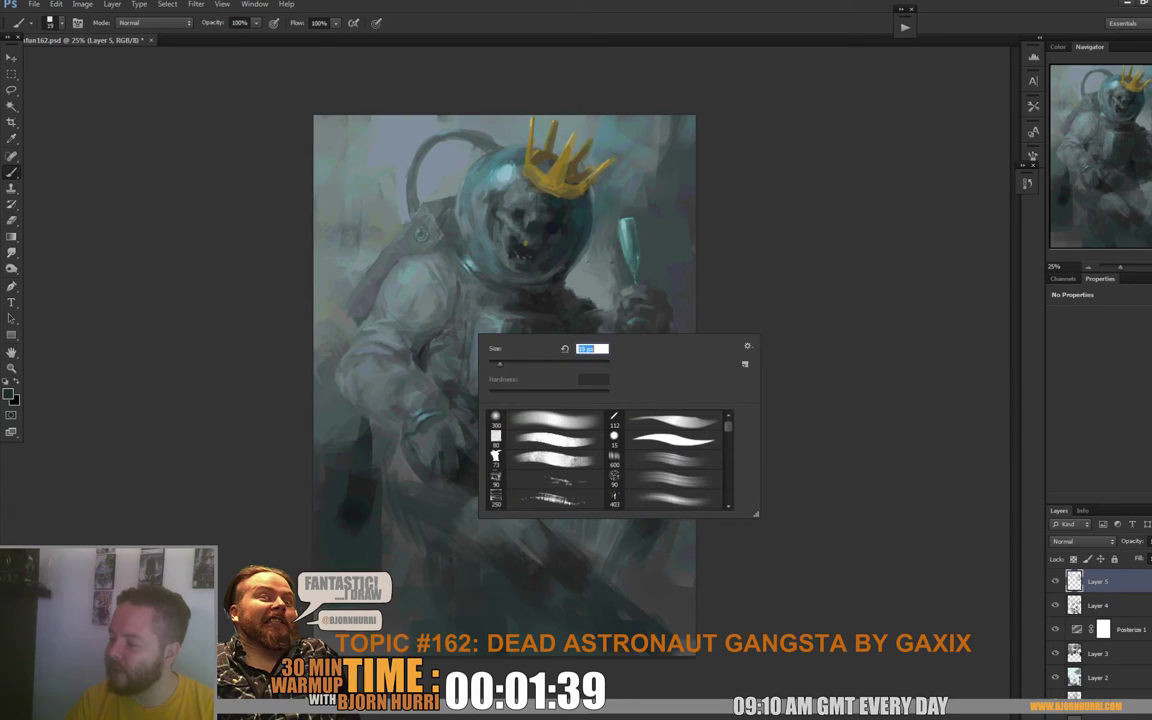
click(469, 353)
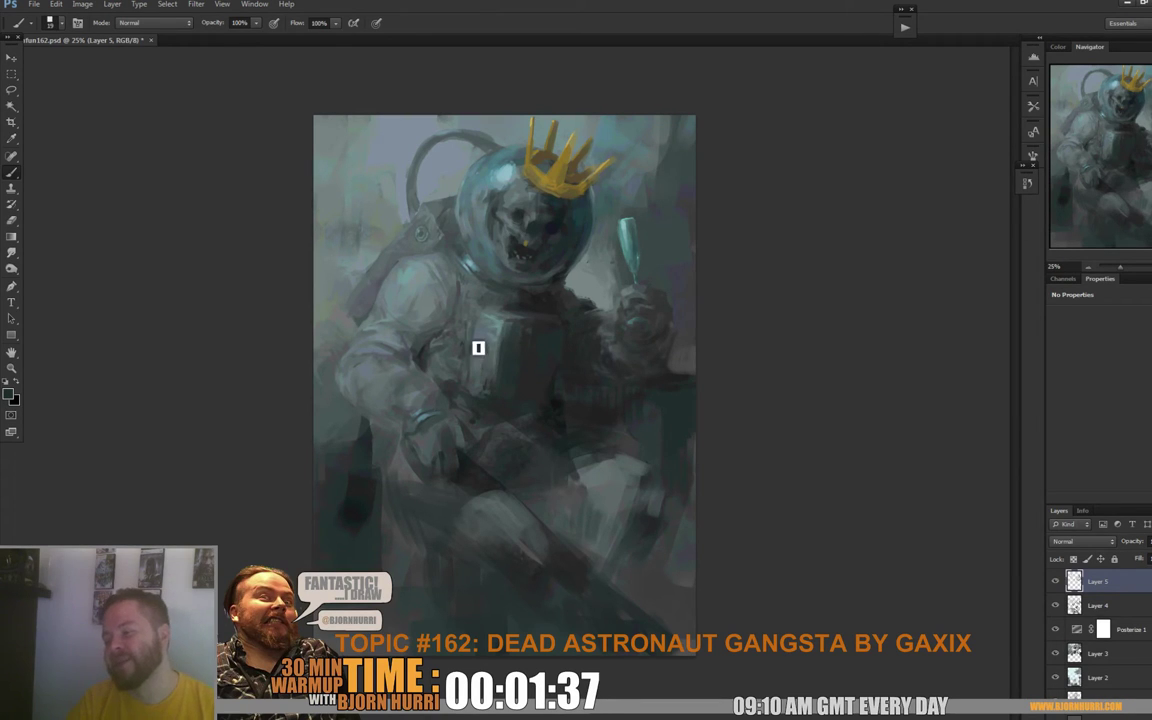
Step: Repaint the dark background and chair side below the near arm with a 162 px brush and sampled dark tones
right_click(411, 452)
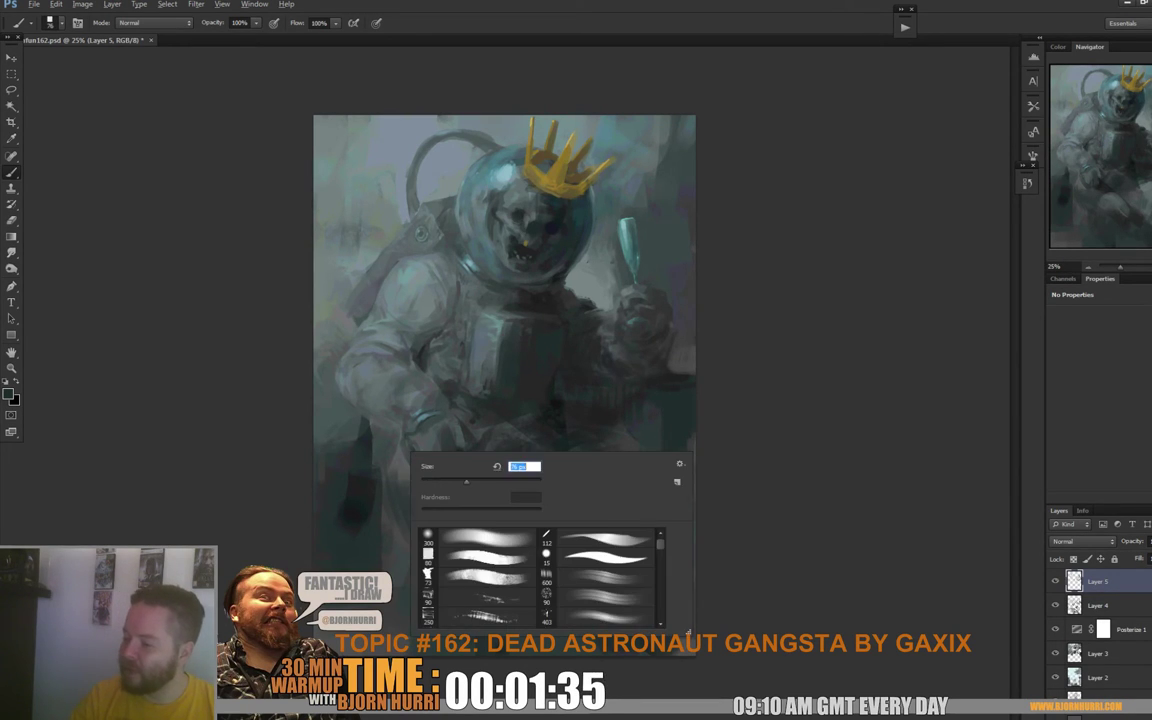
click(270, 349)
right_click(390, 451)
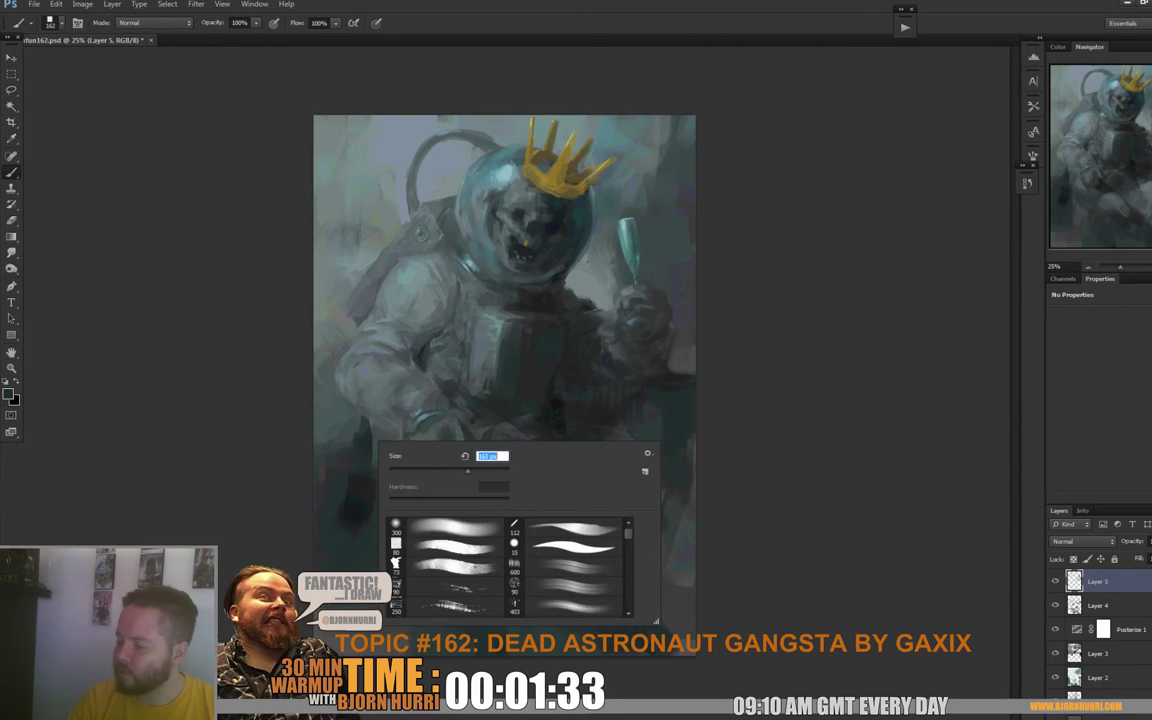
key(Return)
drag(358, 413, 360, 430)
alt+click(363, 490)
mouse_move(373, 491)
mouse_down()
mouse_move(359, 453)
mouse_move(316, 536)
mouse_move(327, 566)
mouse_move(335, 553)
mouse_up()
alt+click(332, 435)
alt+click(371, 487)
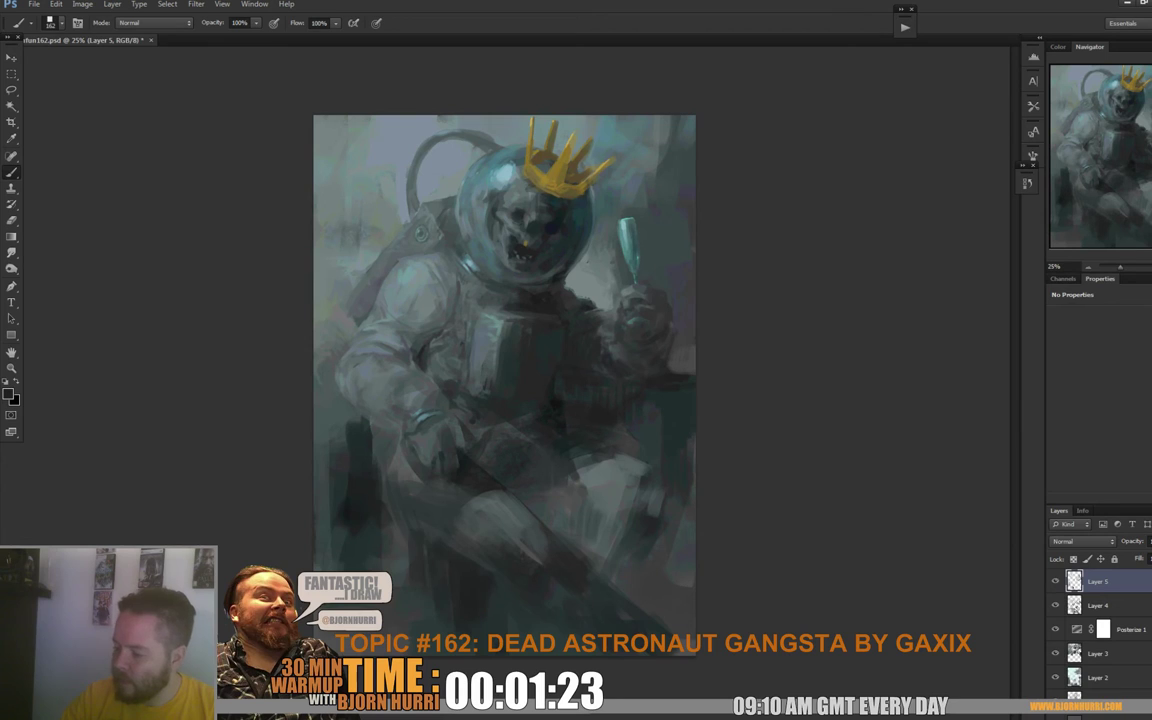
Step: Darken the lap and gun area and reshape the far knee and shin with broad strokes of sampled greys
alt+click(462, 616)
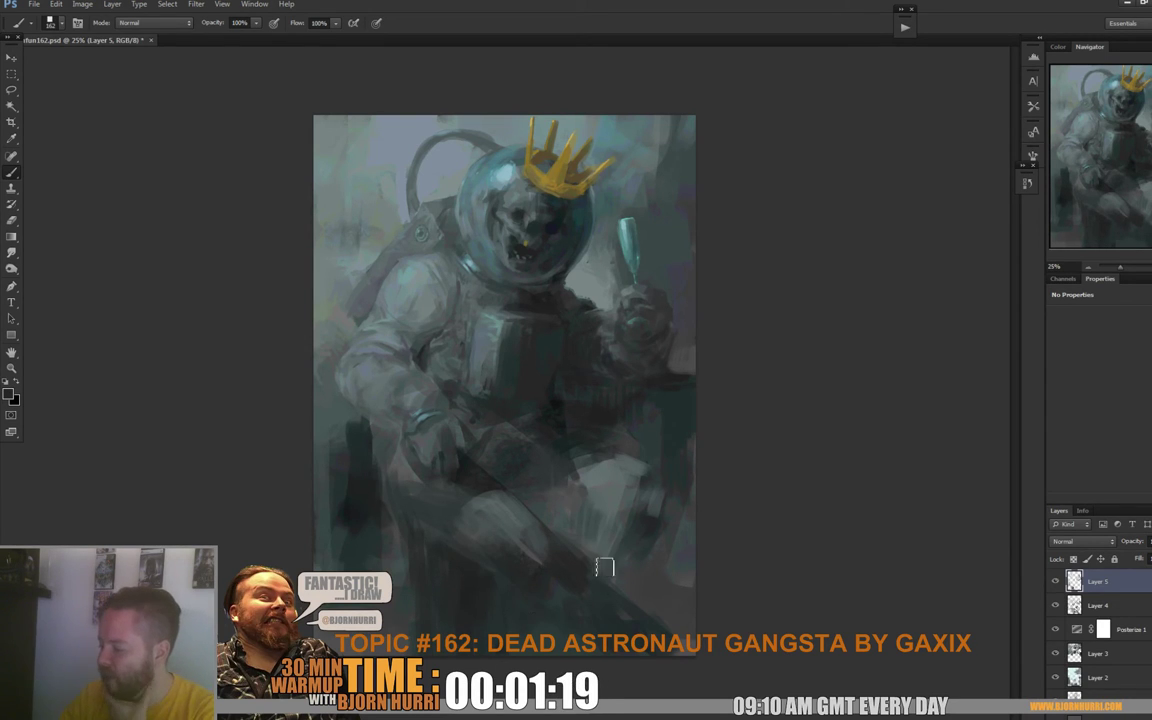
alt+click(532, 481)
alt+click(558, 411)
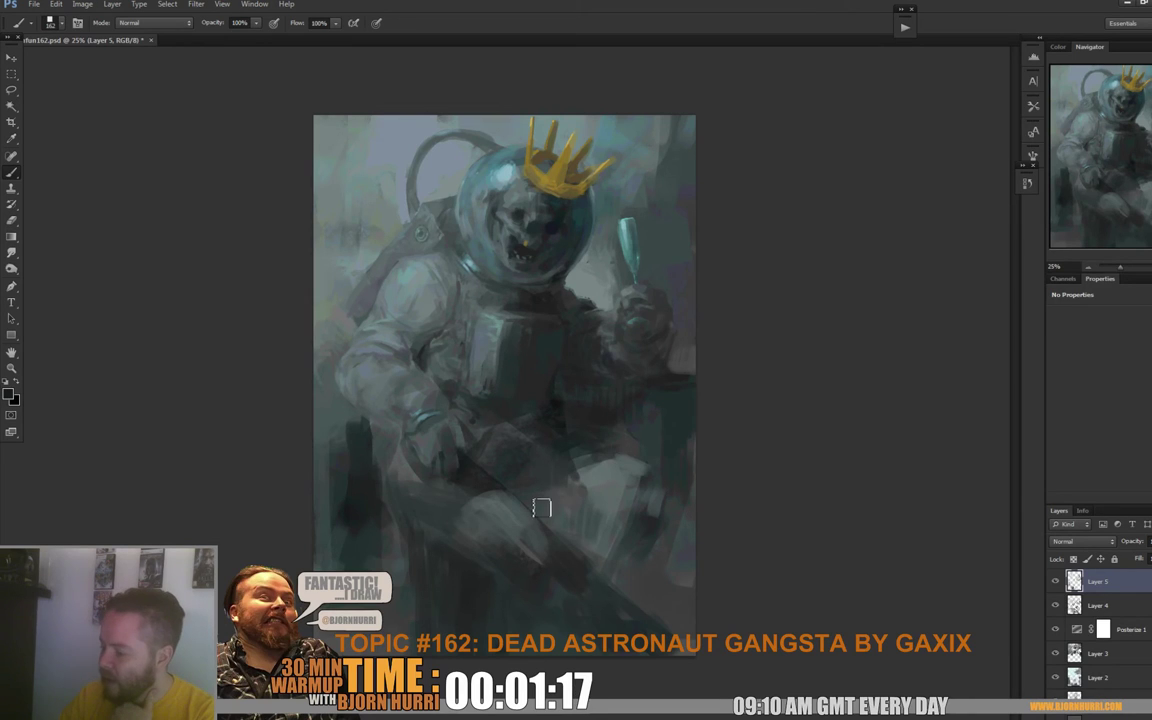
drag(542, 507, 550, 501)
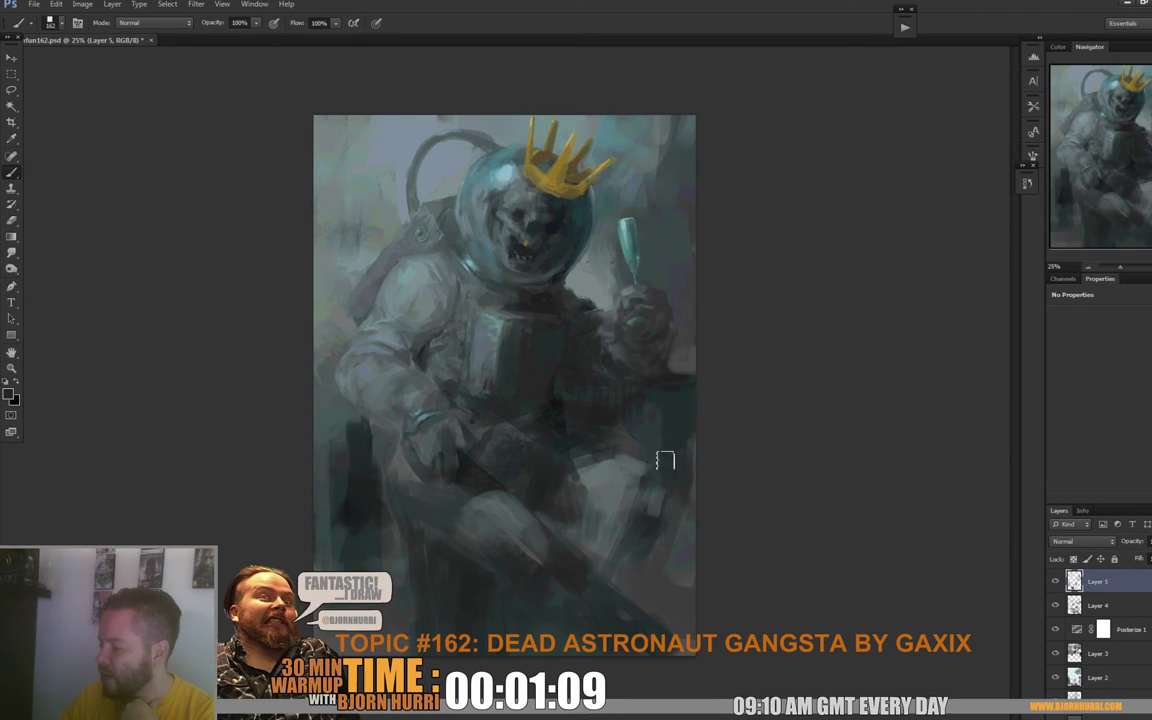
mouse_move(617, 494)
mouse_down()
mouse_move(643, 514)
mouse_move(638, 532)
mouse_move(597, 550)
mouse_move(604, 573)
mouse_up()
alt+click(632, 522)
alt+click(566, 573)
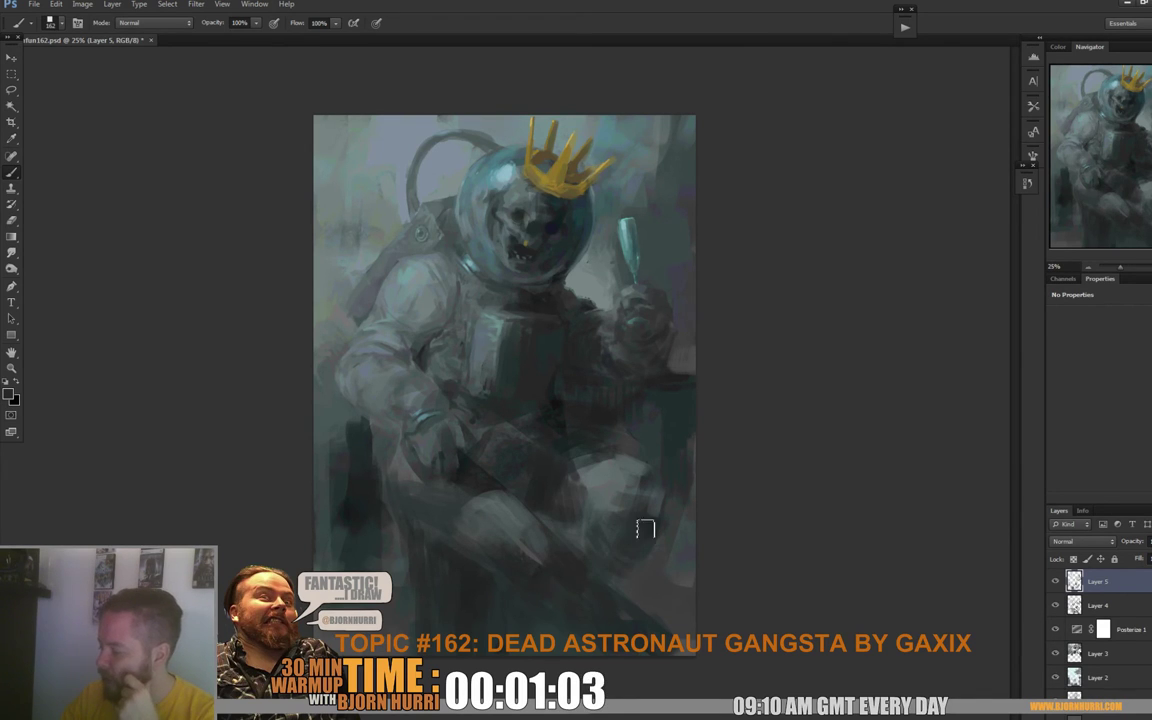
Step: Refine the legs, the chest unit's edges and the far sleeve with a 47 px brush and sampled greys
right_click(586, 514)
drag(661, 537, 644, 537)
click(590, 521)
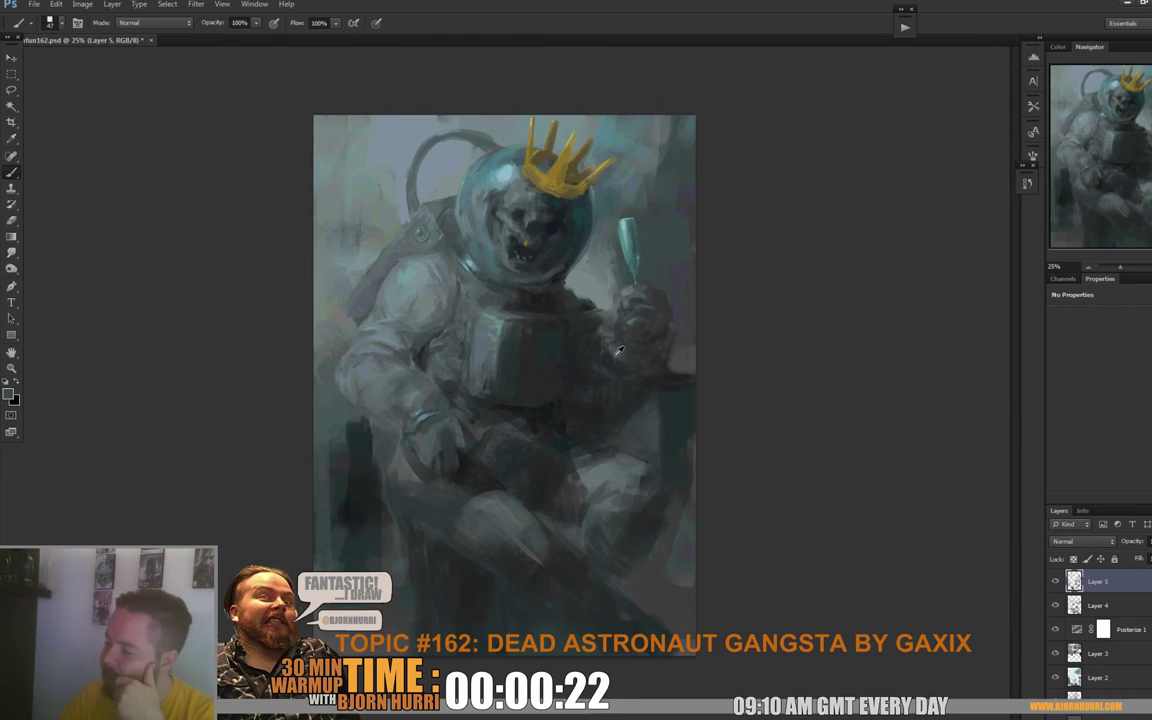
alt+click(562, 335)
drag(606, 345, 634, 383)
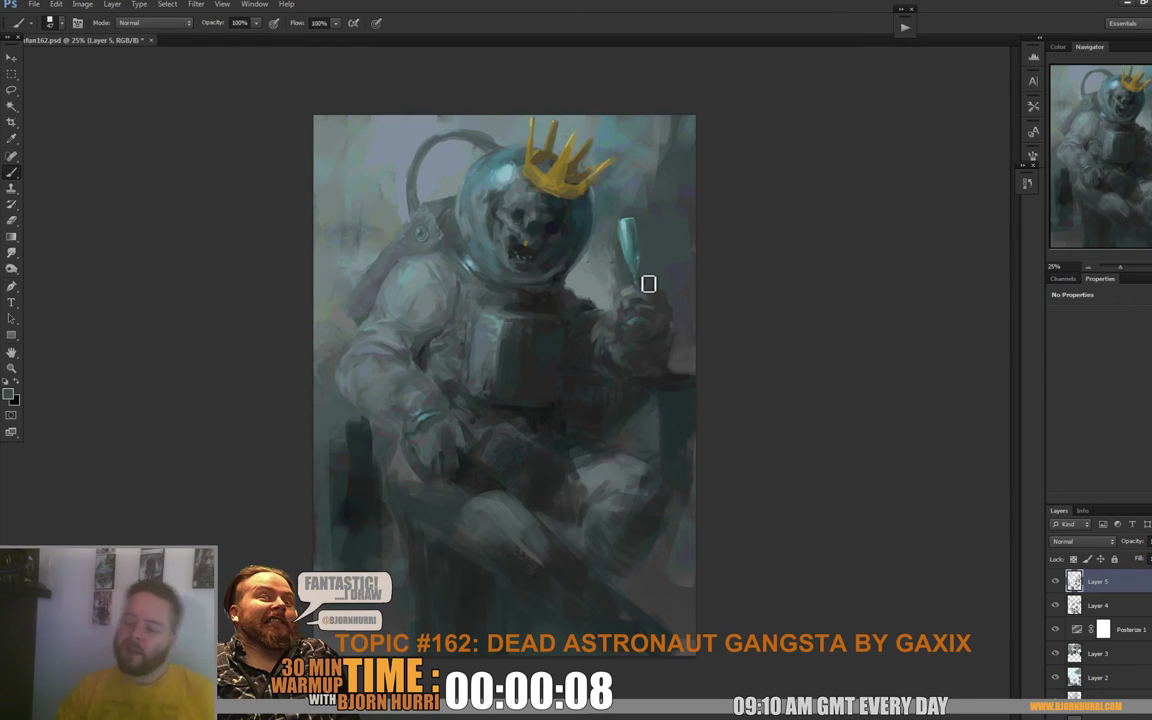
alt+click(594, 309)
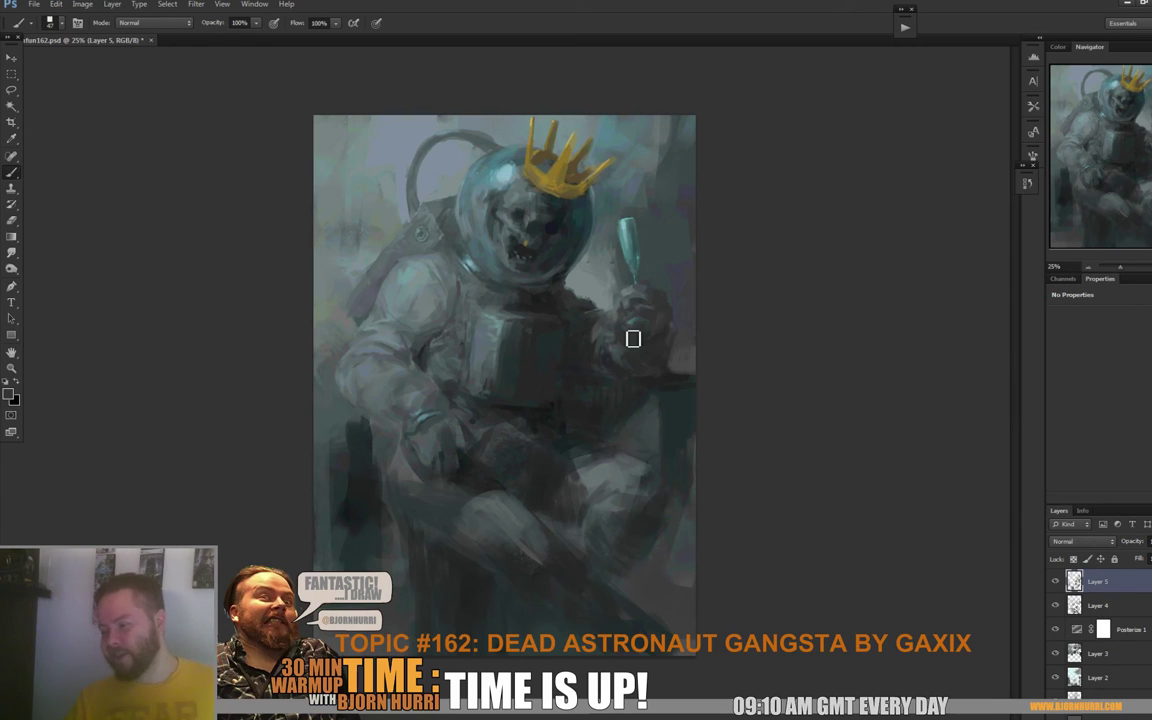
Step: Paint a small round knob and edge details on the chest unit with a 15 px brush in sampled light and dark tones
right_click(633, 338)
mouse_move(516, 313)
mouse_down()
mouse_move(521, 283)
mouse_move(498, 271)
mouse_up()
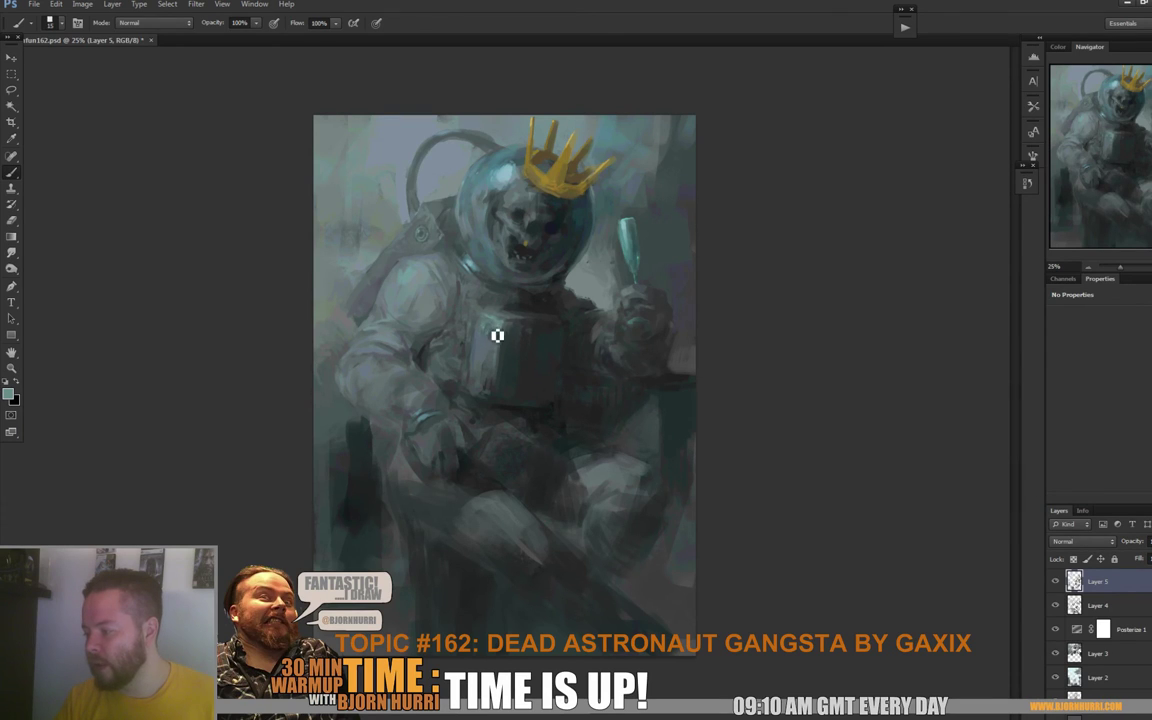
alt+click(523, 312)
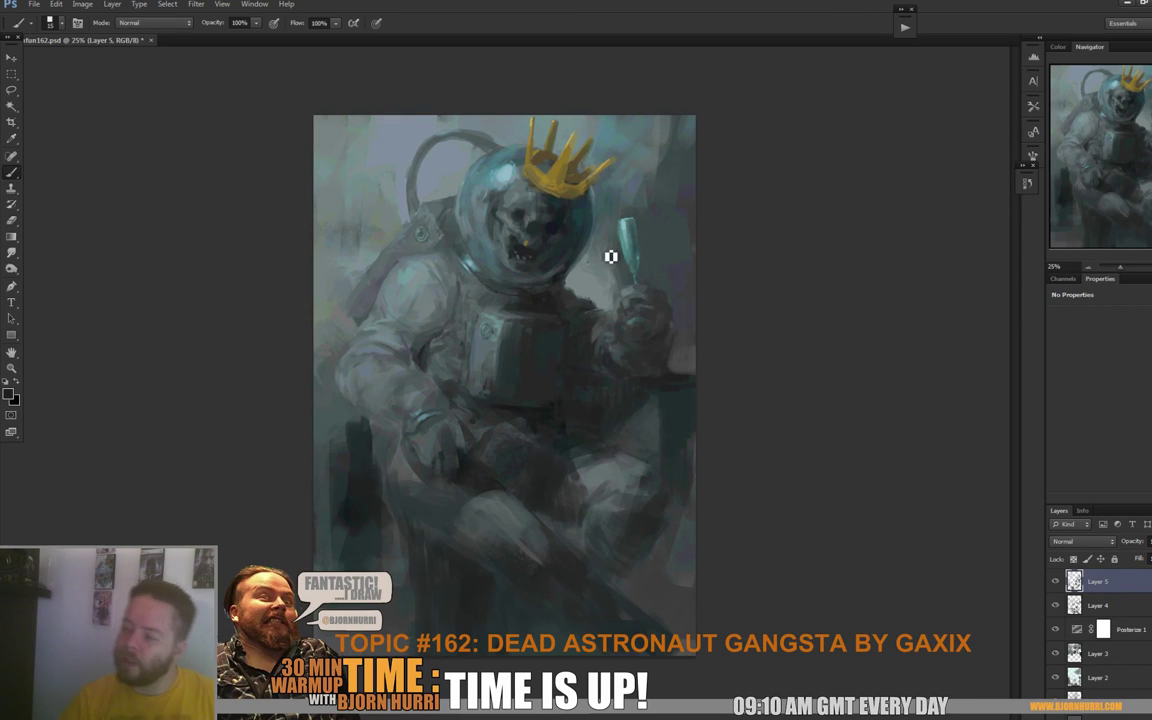
Step: Enlarge the brush to 62 px, sample a dark teal from the helmet glass for touch-ups, and save the painting
right_click(536, 226)
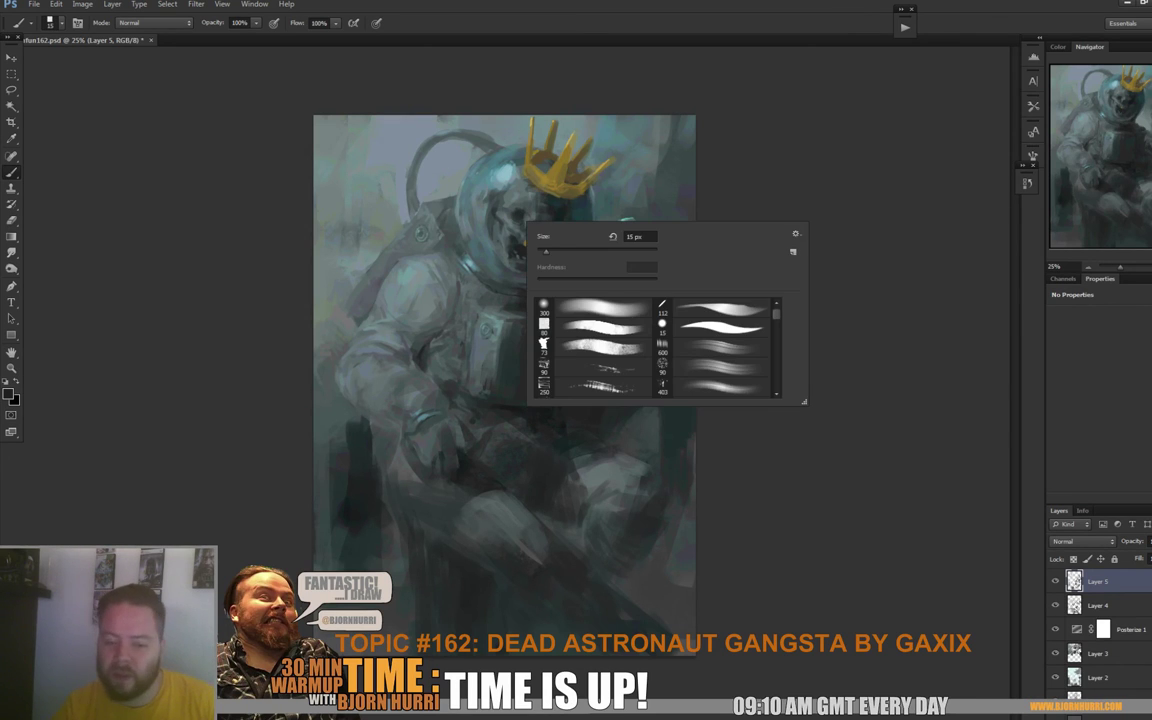
click(573, 251)
alt+click(492, 193)
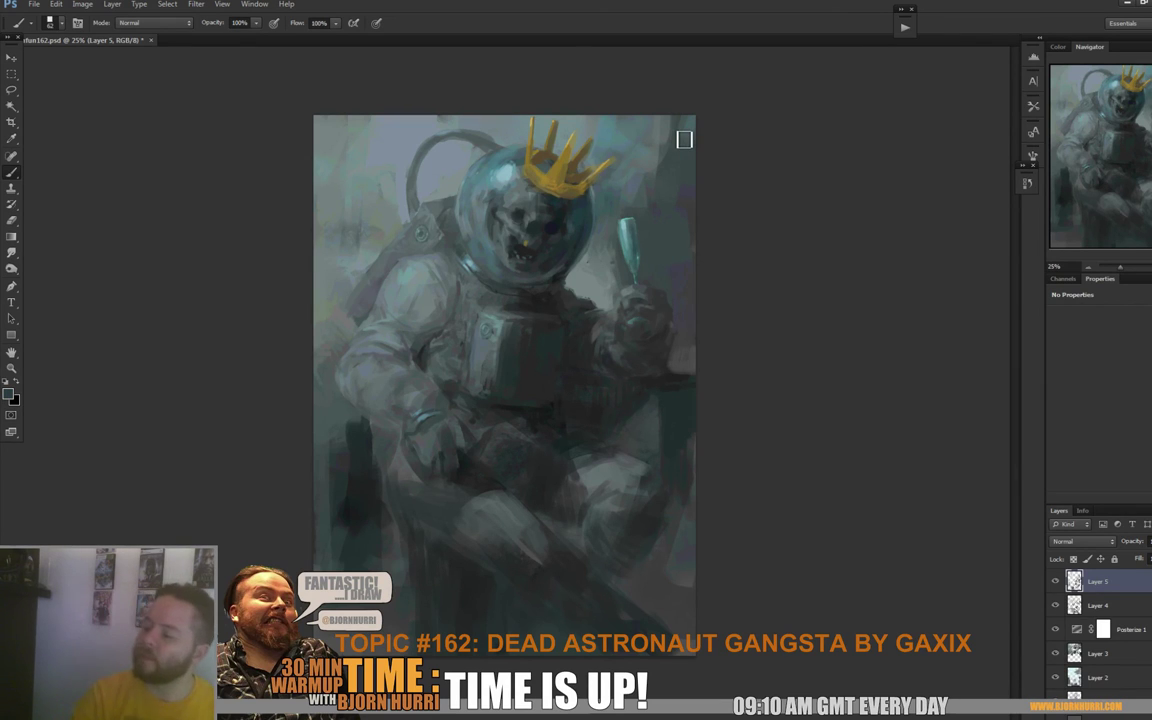
key(ctrl+s)
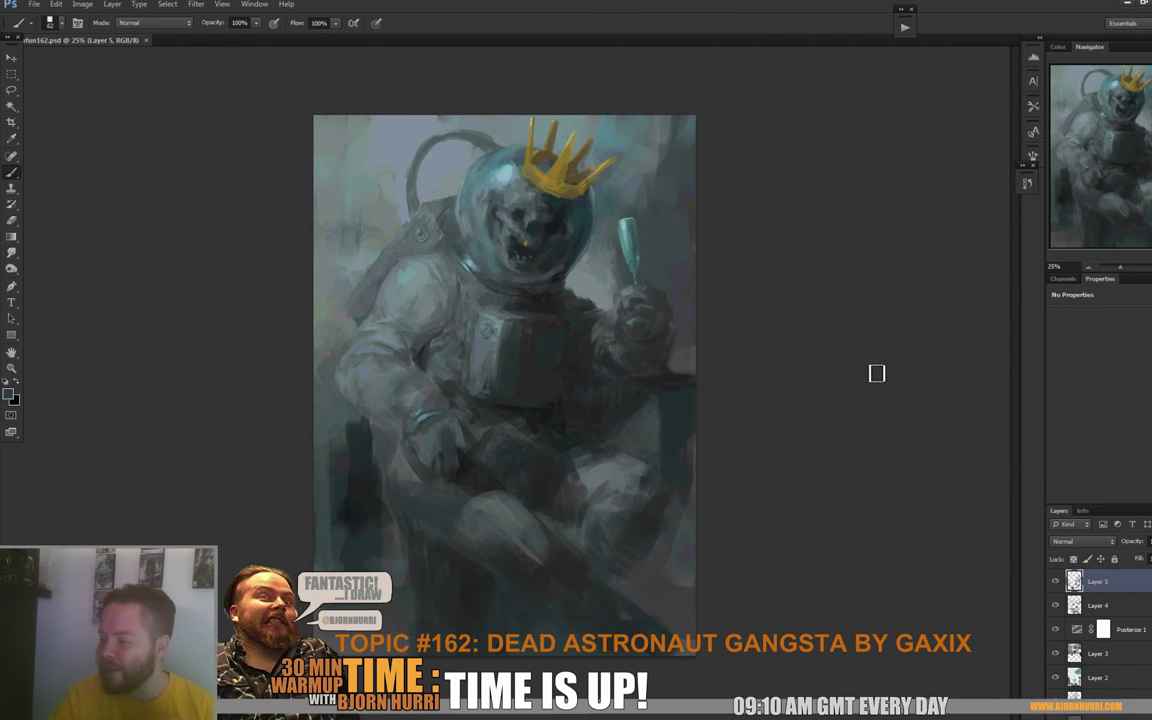
Step: Paint lighter strokes on the skull's nose, cheek and brow with a 14 px brush and a sampled grey-green
right_click(573, 227)
click(587, 252)
alt+click(534, 216)
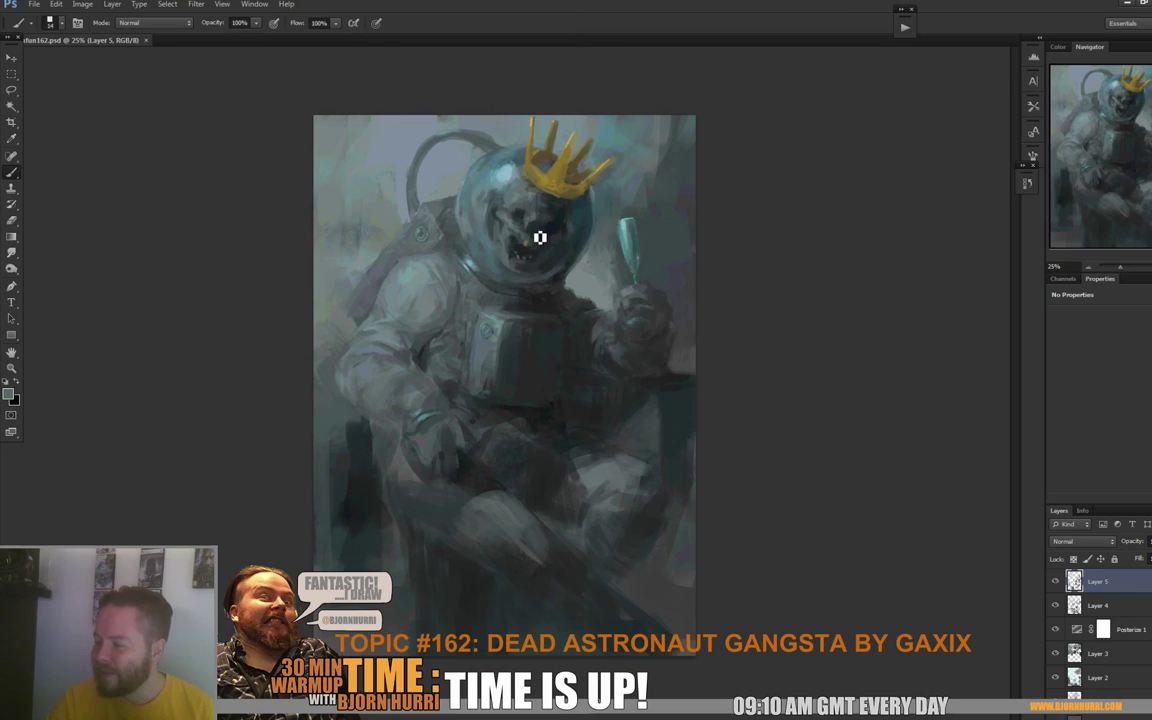
mouse_move(538, 239)
mouse_down()
mouse_move(548, 237)
mouse_move(530, 205)
mouse_up()
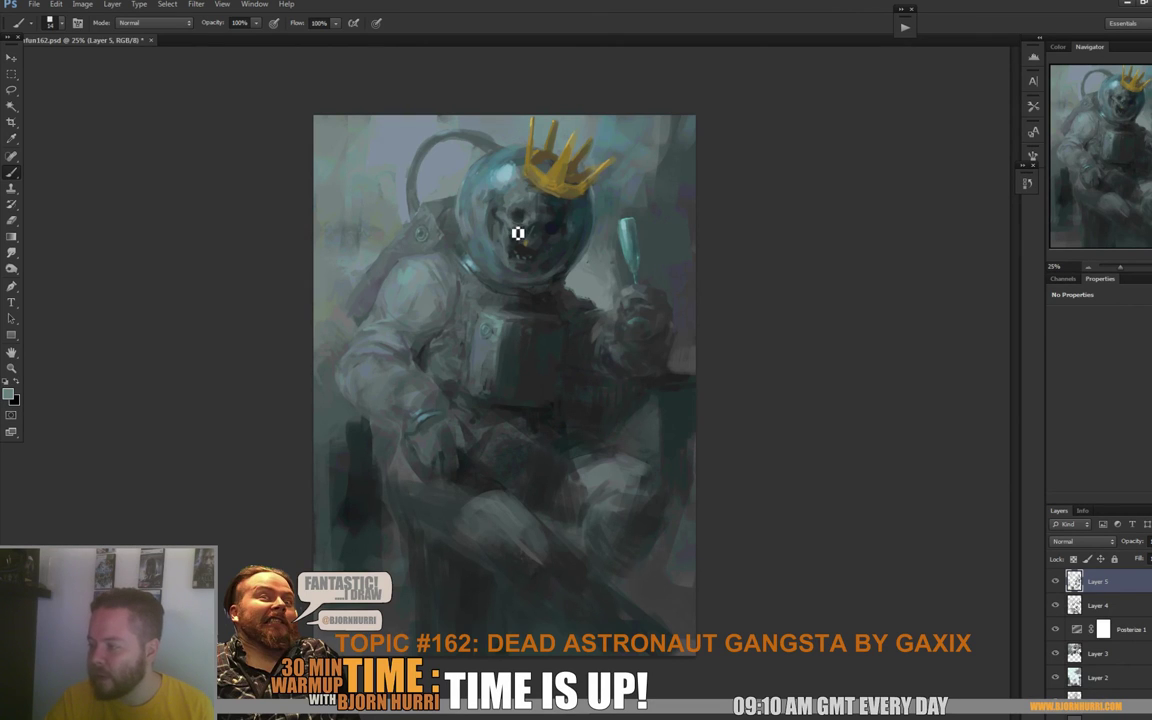
Step: Refine the skull's near cheek, eye socket and forehead with sampled greys, and touch up the helmet's rim
alt+click(511, 232)
alt+click(508, 238)
alt+click(510, 216)
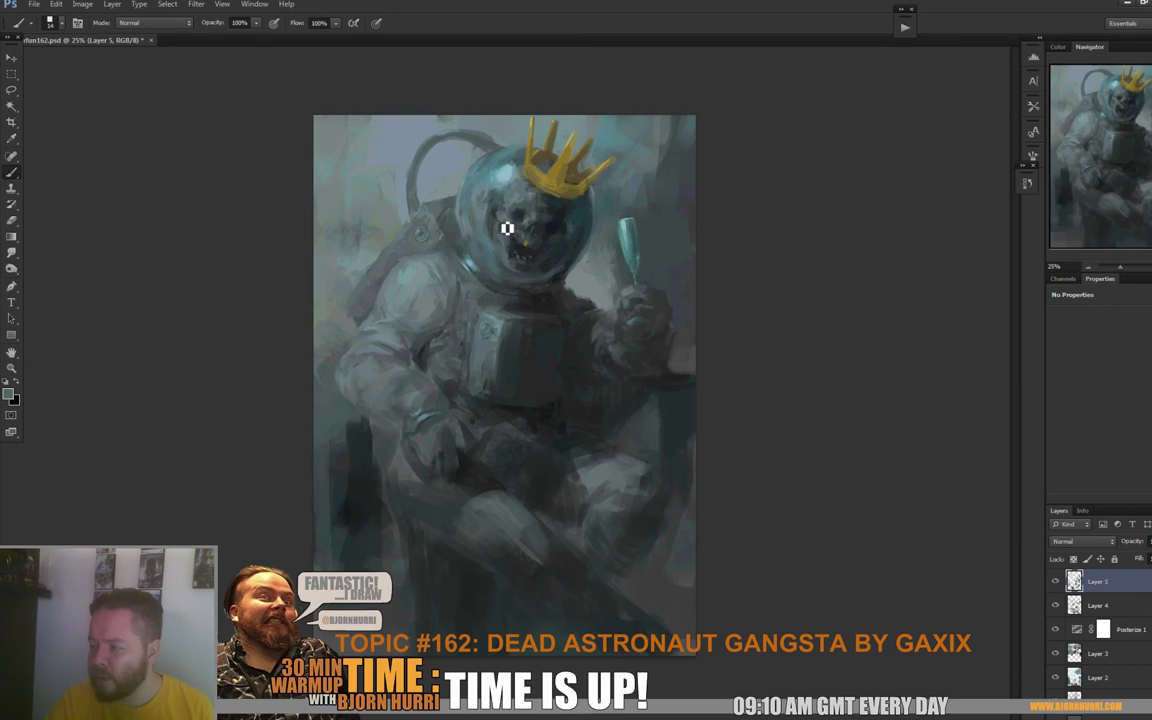
alt+click(505, 215)
alt+click(510, 190)
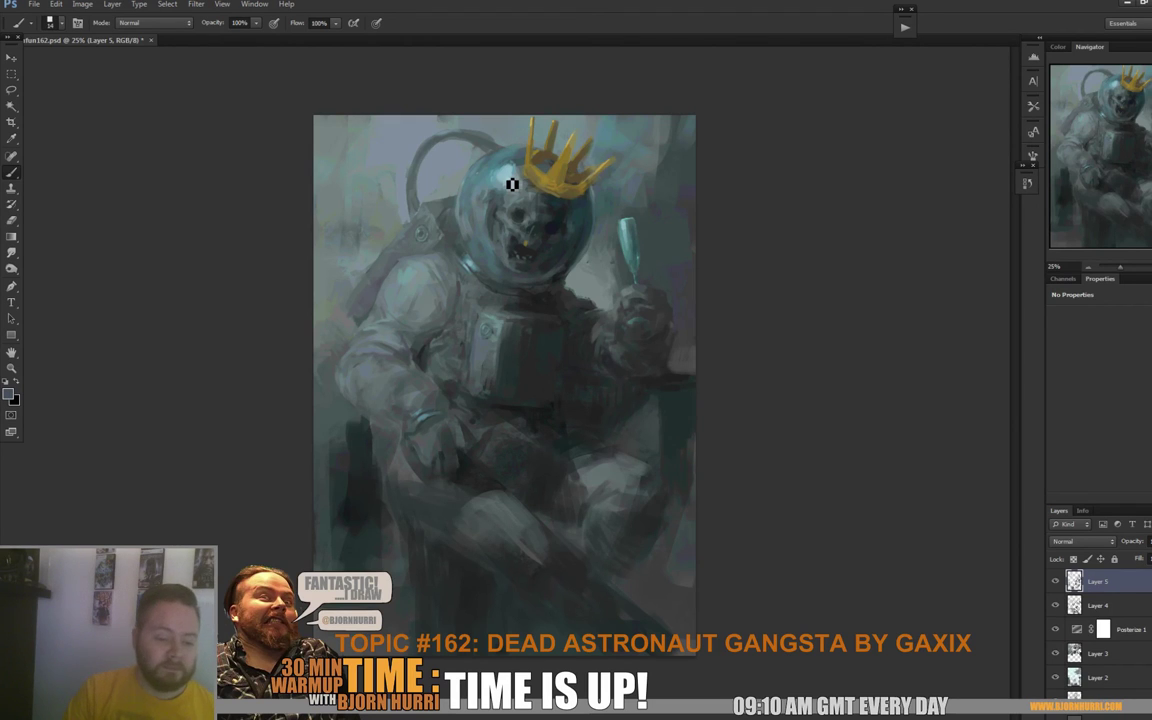
drag(470, 160, 454, 174)
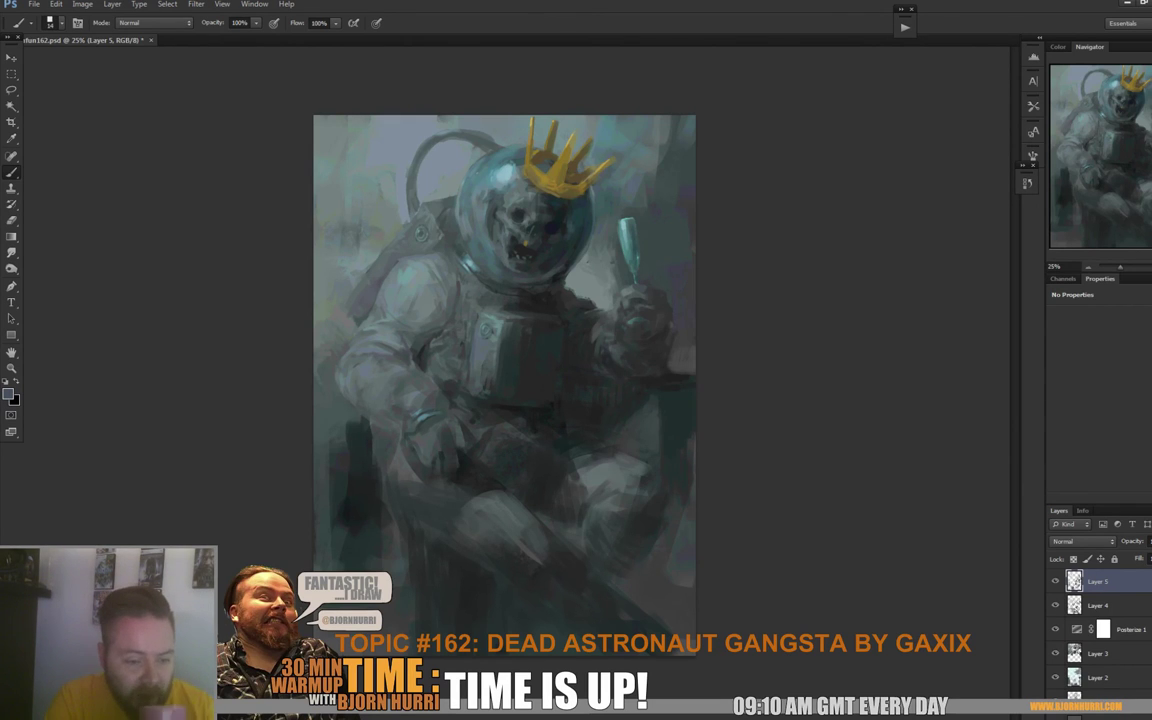